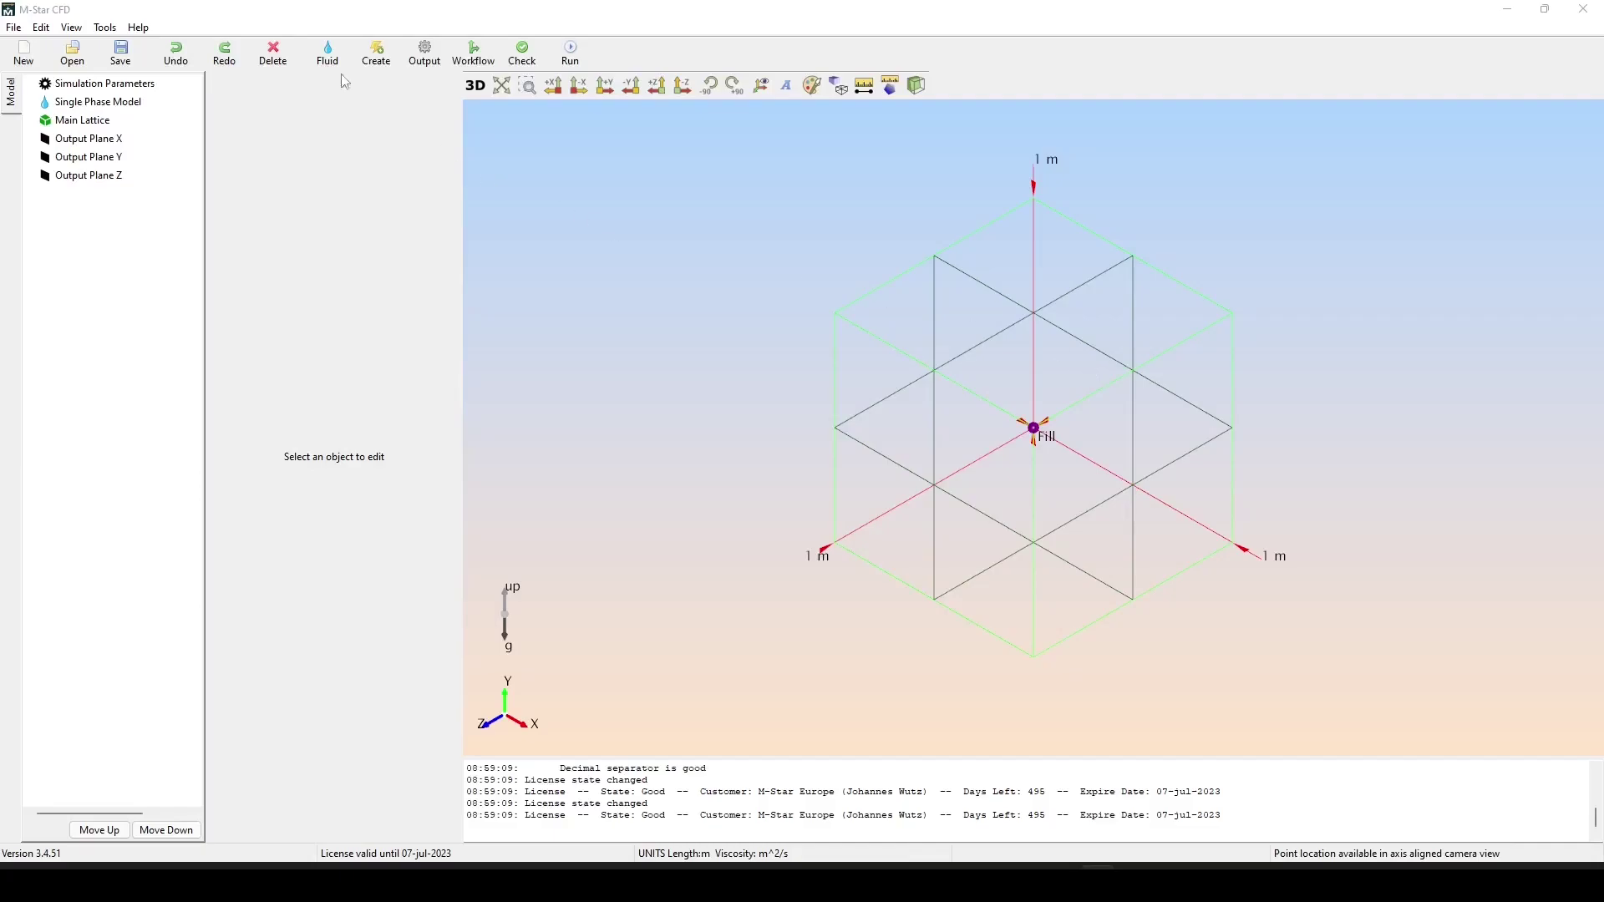
Create a static body from the Cylindrical Tank geometry in the Tank catalog.
{"action": "left_click", "coordinate": [376, 52]}
{"action": "left_click", "coordinate": [298, 109]}
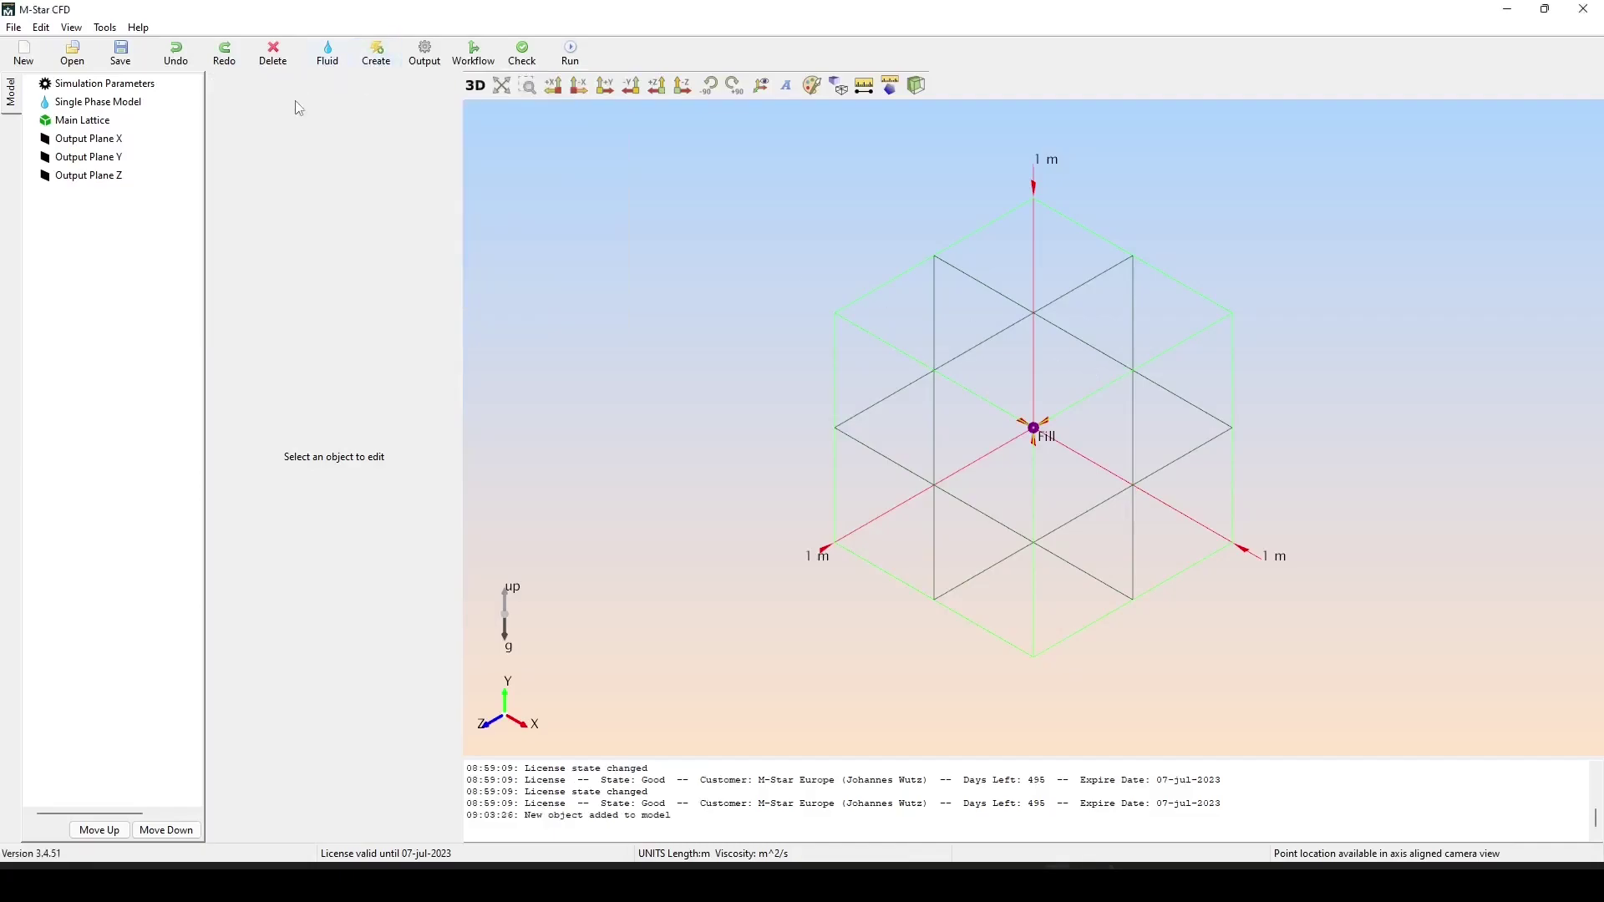
{"action": "left_click", "coordinate": [78, 248]}
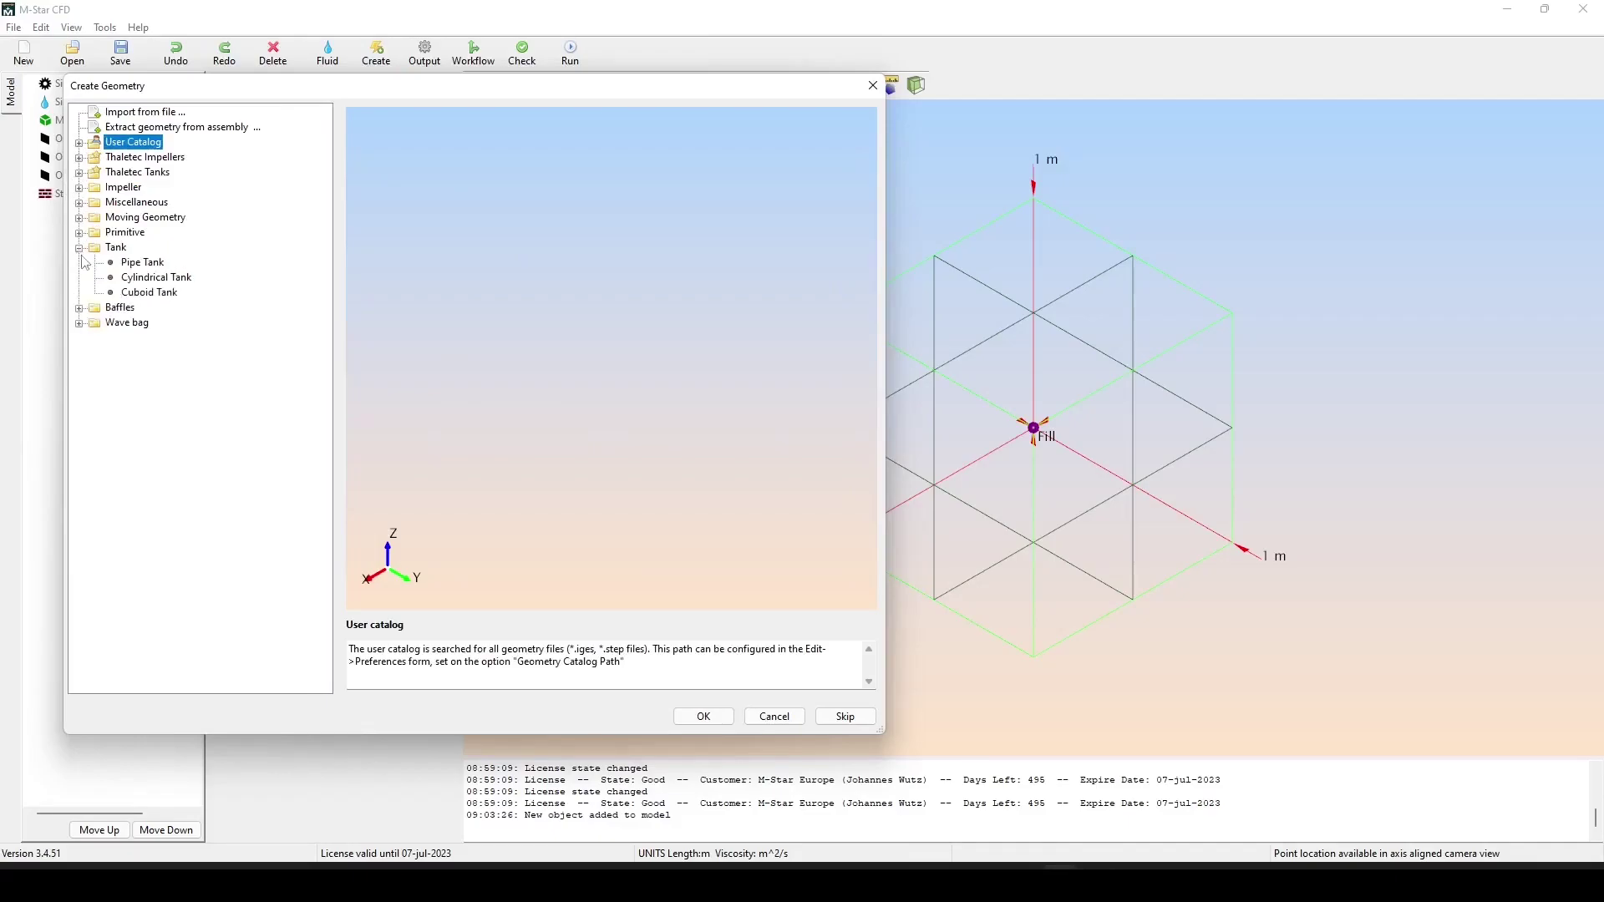
{"action": "left_click", "coordinate": [159, 278]}
{"action": "left_click", "coordinate": [704, 716]}
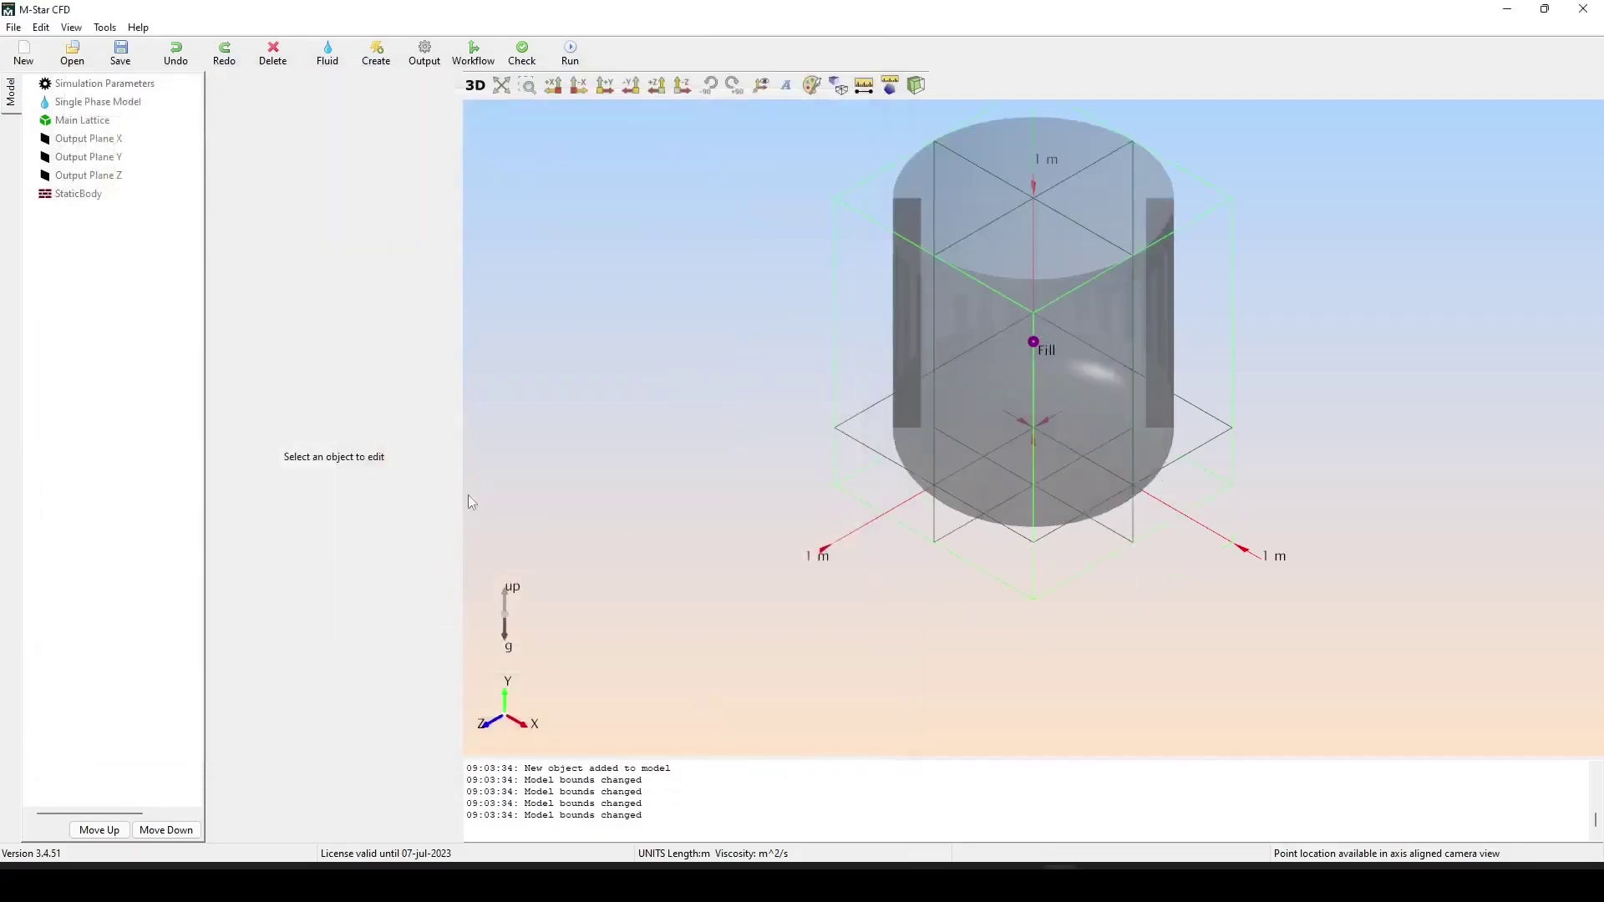
Set the cylindrical tank's End1 to Flat and its baffle number to 0.
{"action": "left_click", "coordinate": [86, 216]}
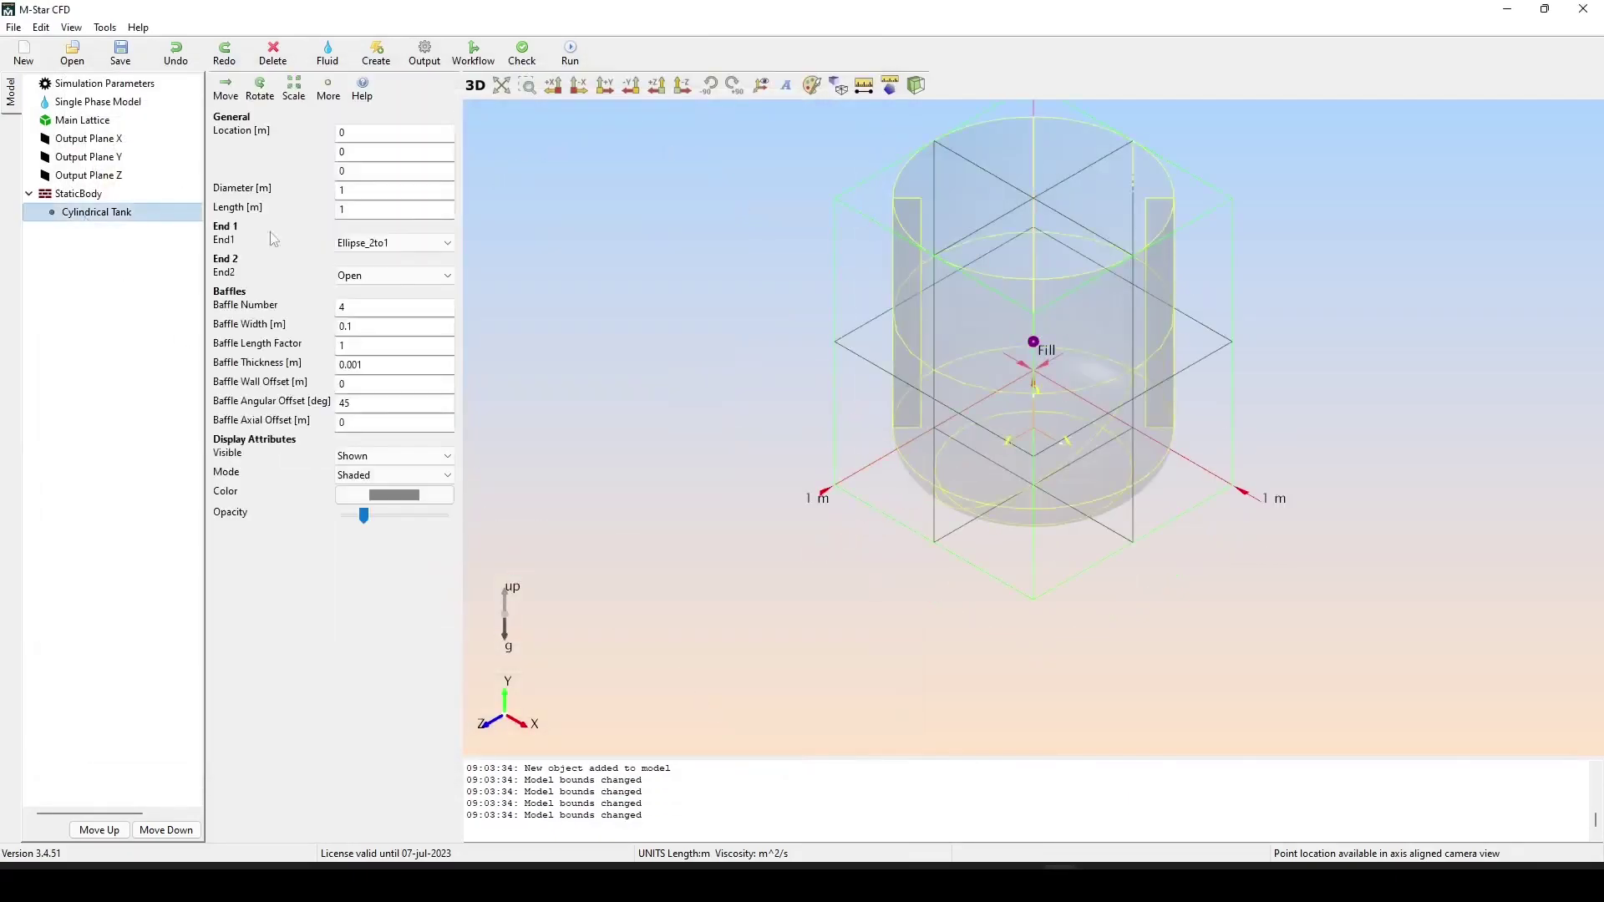
{"action": "left_click", "coordinate": [389, 243]}
{"action": "left_click", "coordinate": [378, 272]}
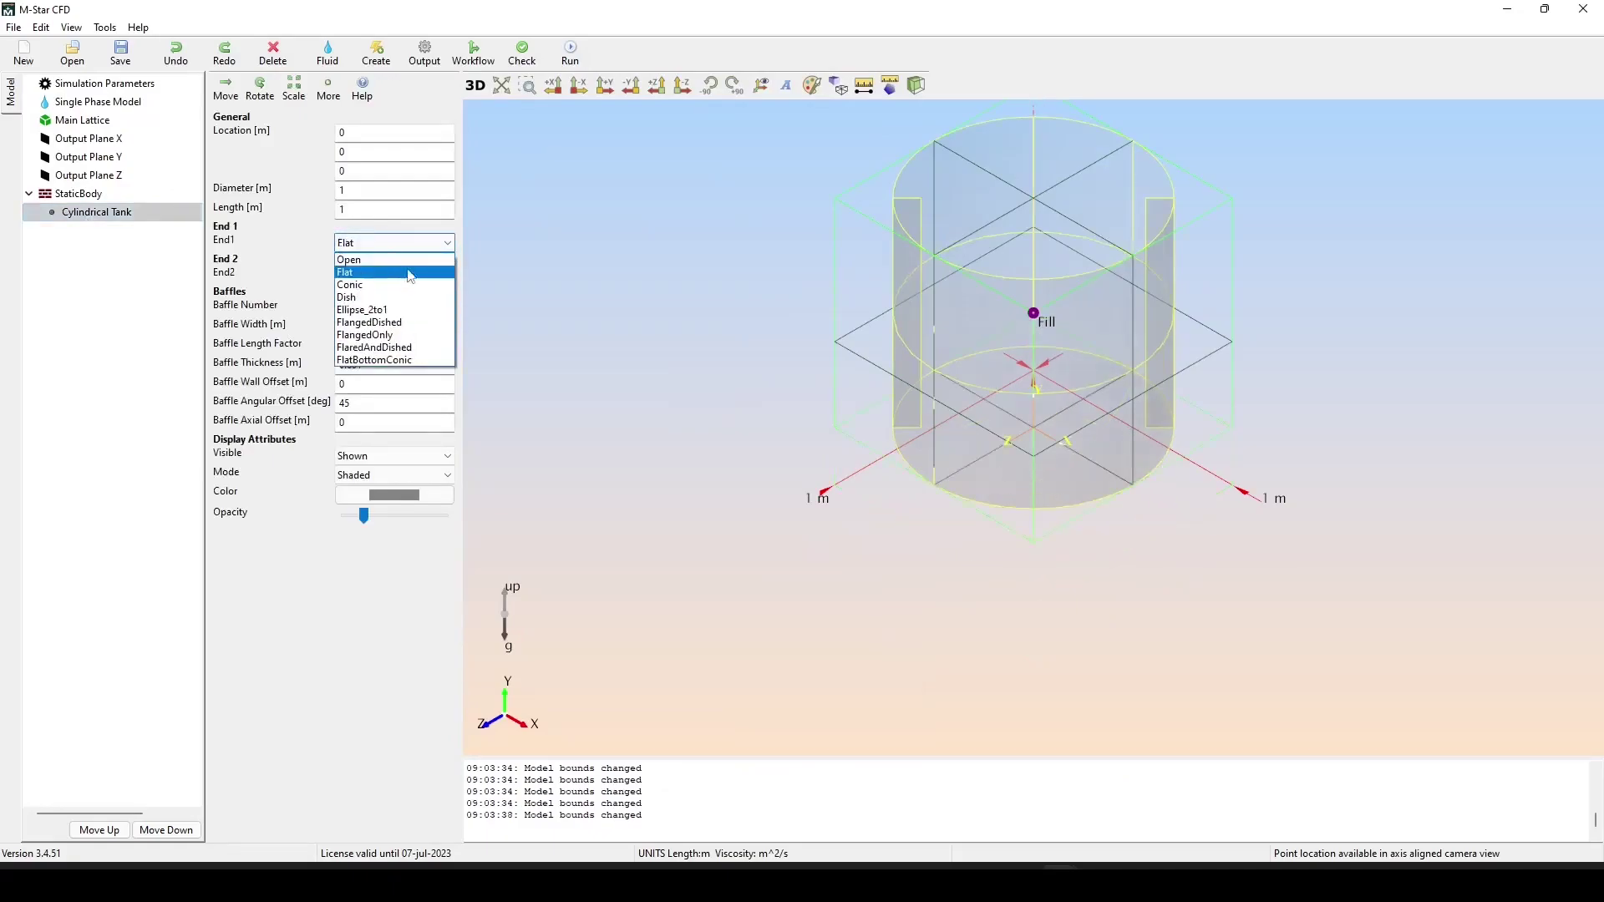
{"action": "double_click", "coordinate": [377, 306]}
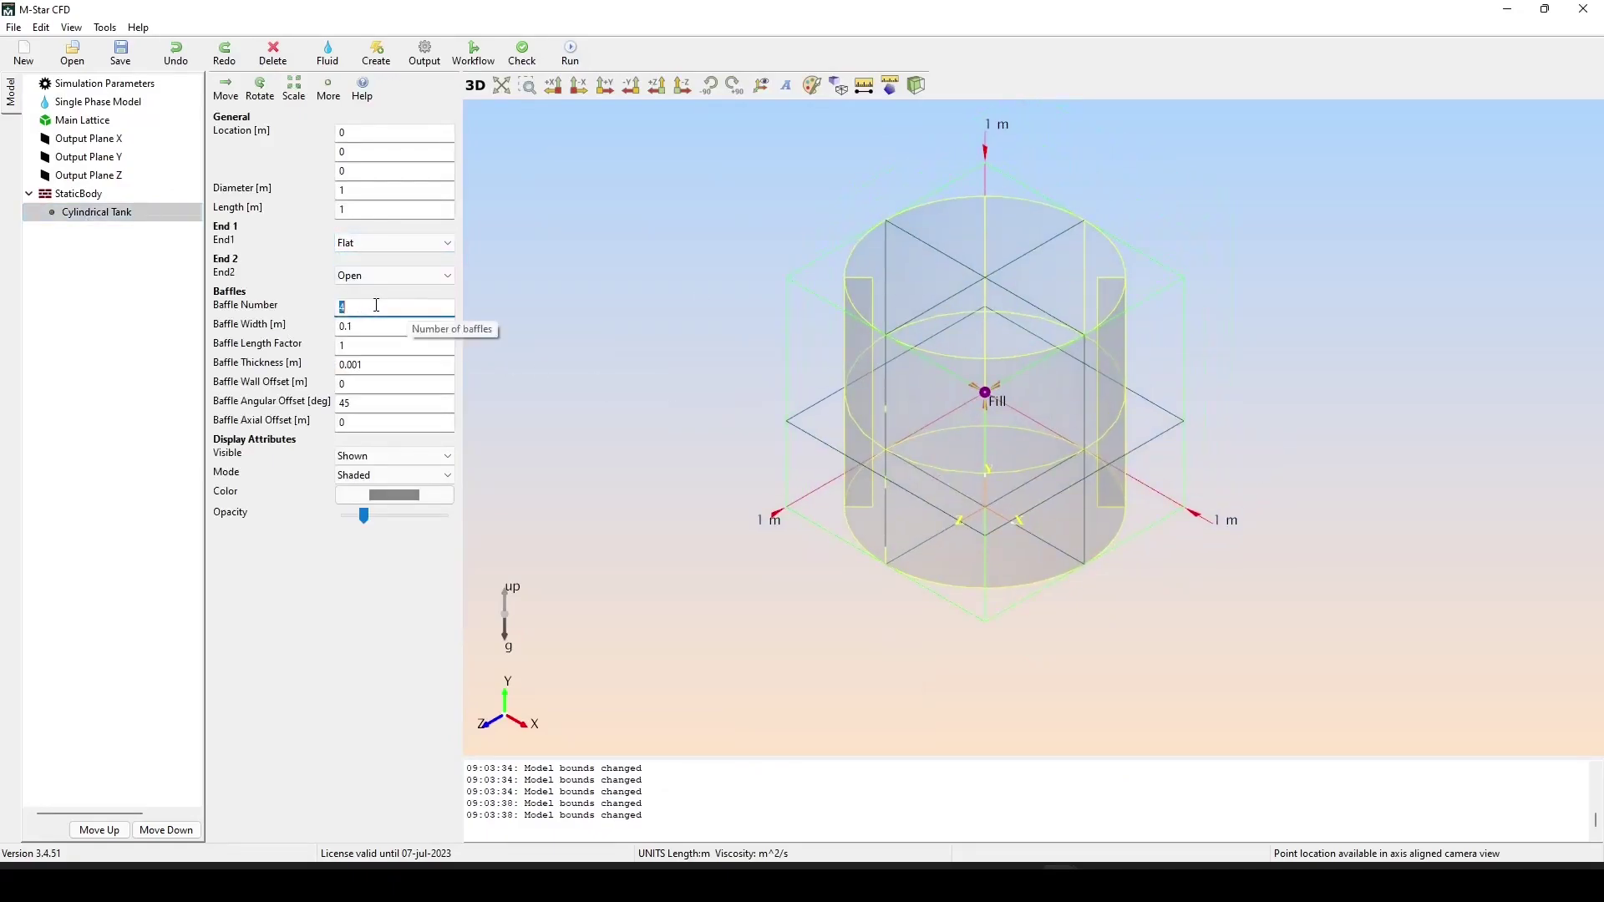
{"action": "left_click_drag", "start_coordinate": [1086, 251], "coordinate": [1017, 559]}
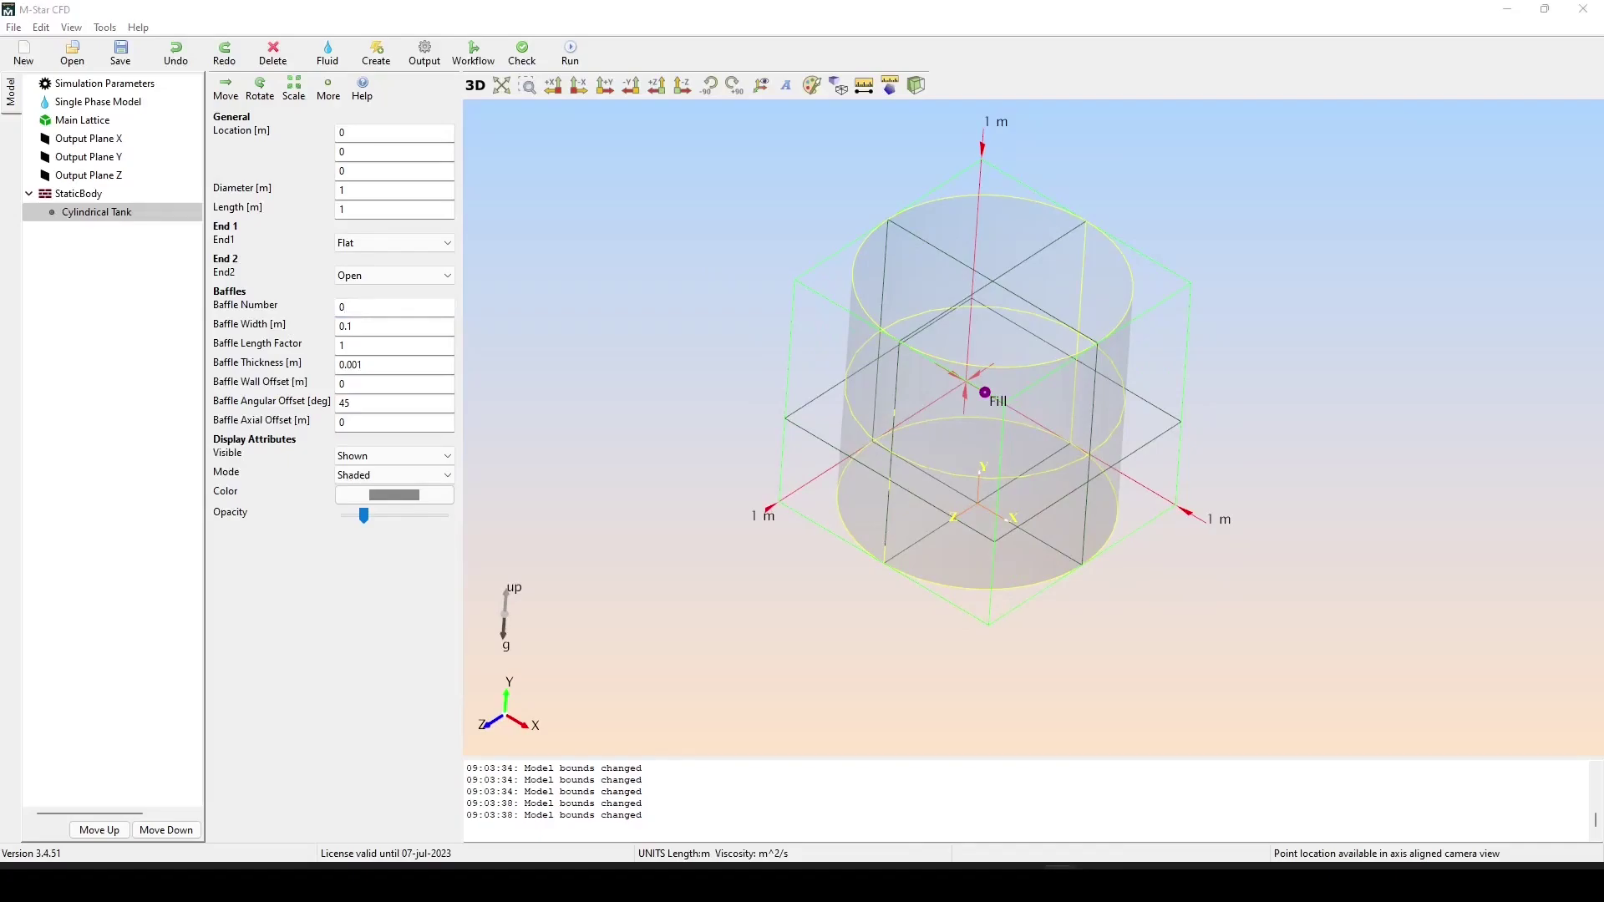
Add a primitive Cylinder as a second geometry in the existing static body.
{"action": "left_click", "coordinate": [374, 60]}
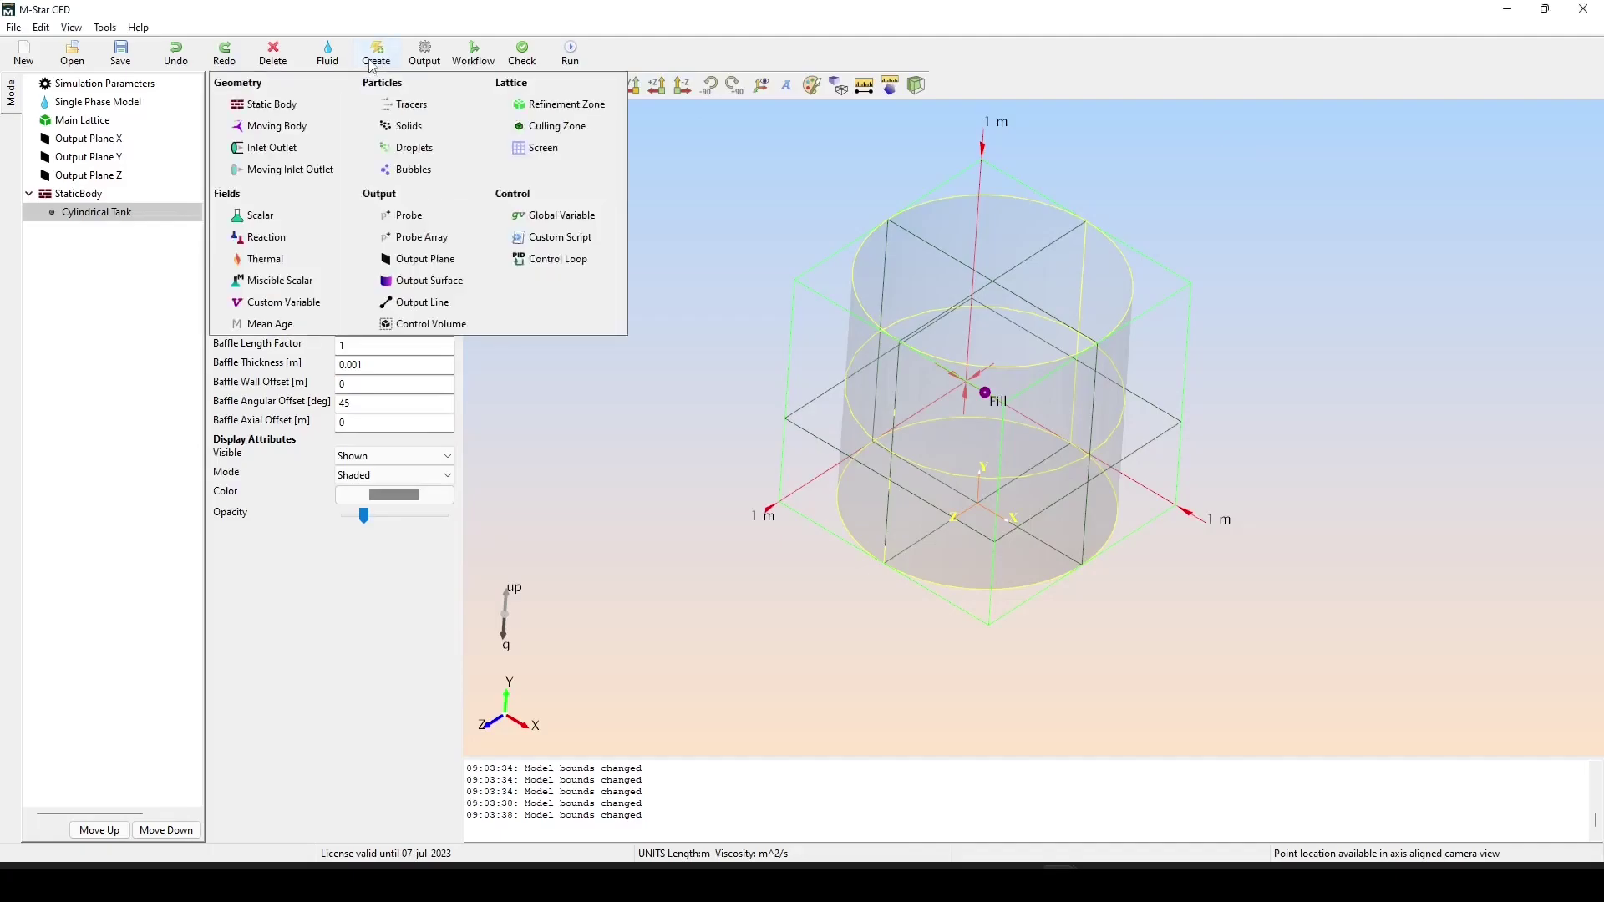
{"action": "left_click", "coordinate": [74, 196]}
{"action": "left_click", "coordinate": [227, 90]}
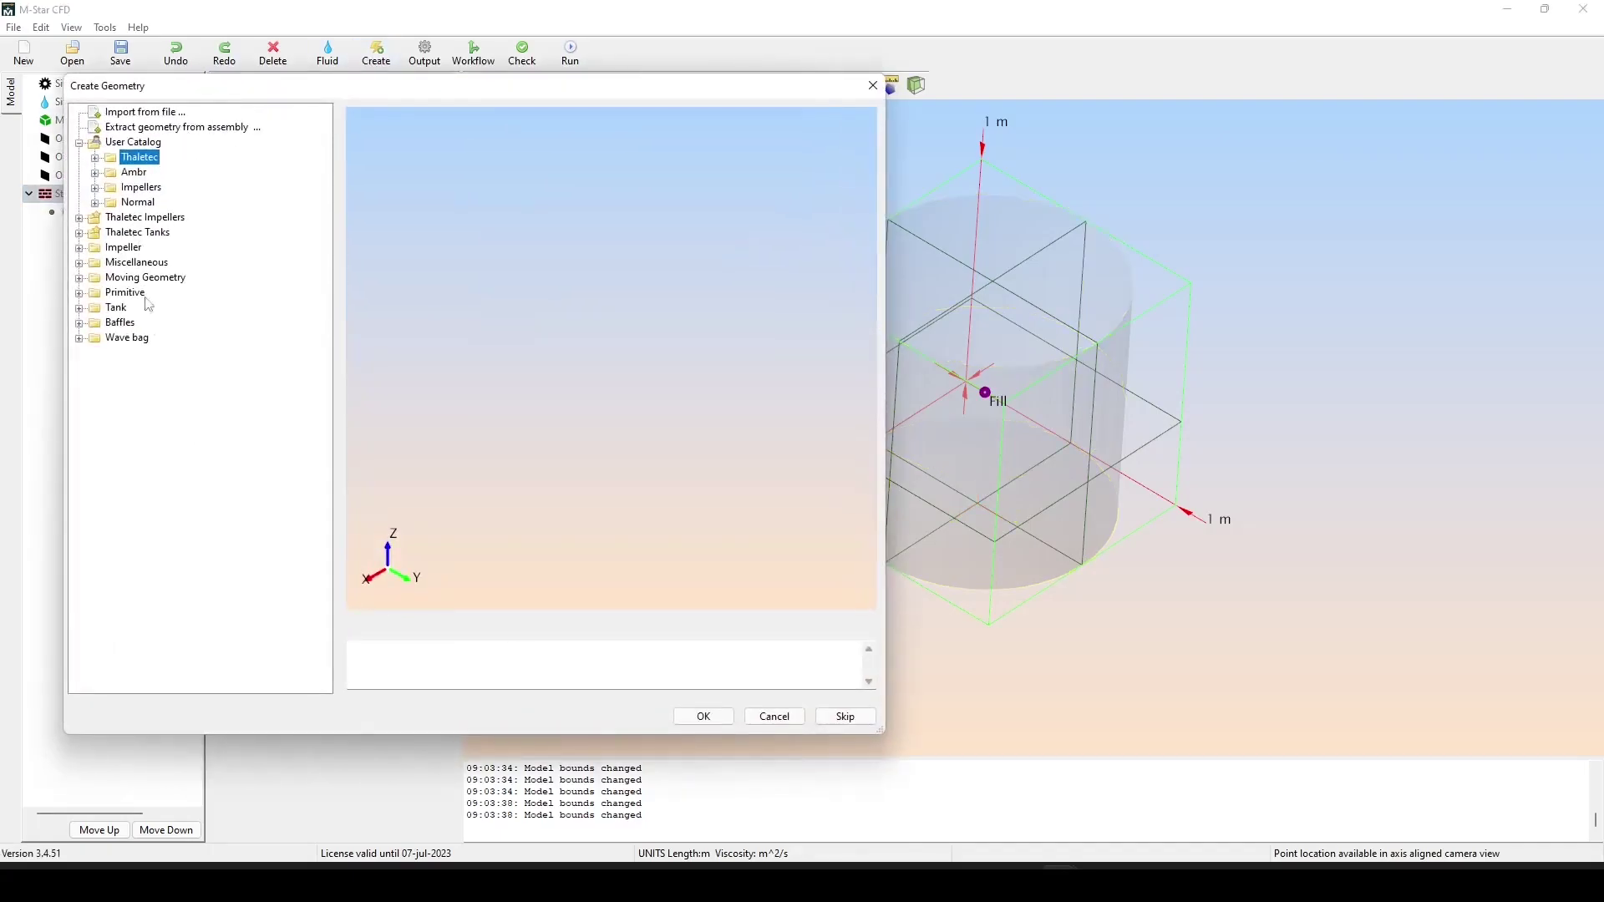
{"action": "left_click", "coordinate": [78, 293]}
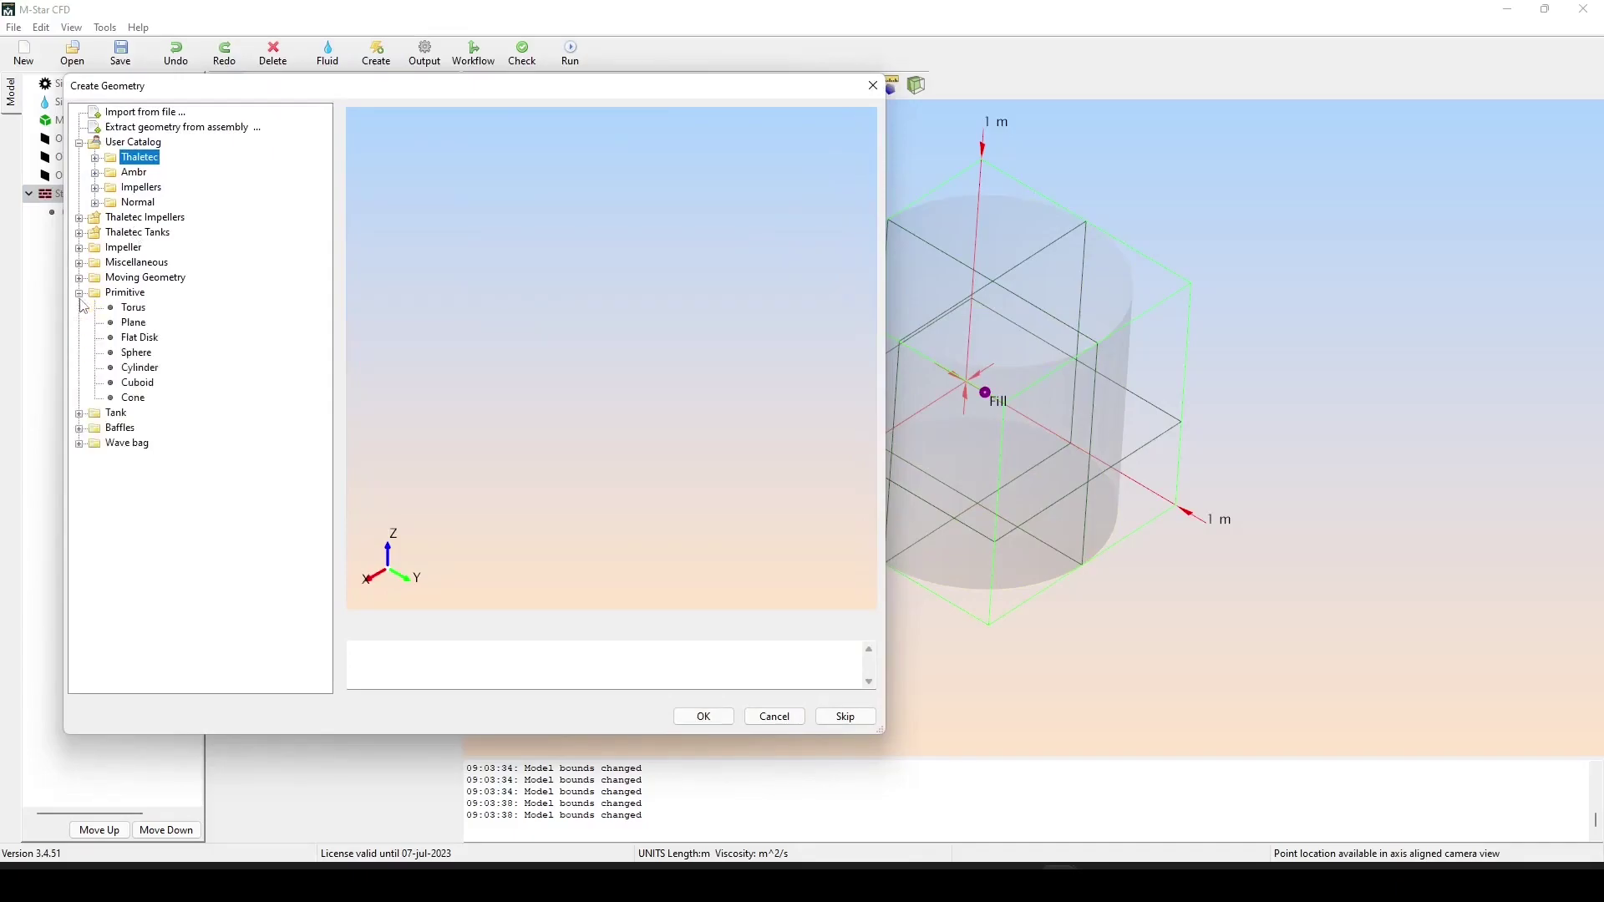
{"action": "left_click", "coordinate": [132, 370]}
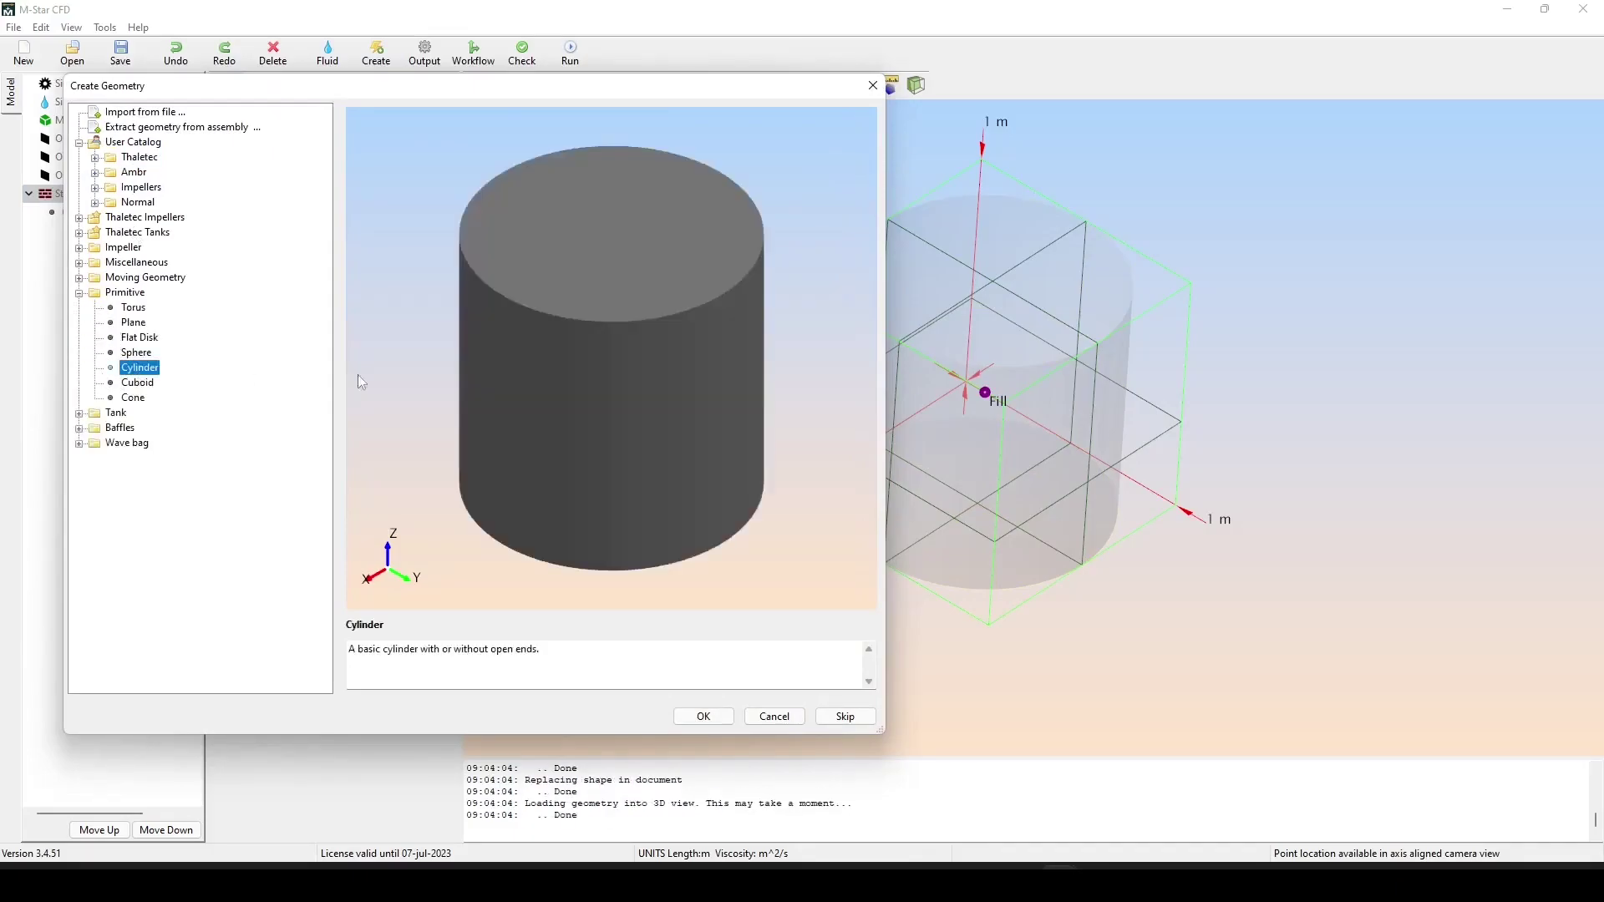
{"action": "left_click", "coordinate": [709, 715]}
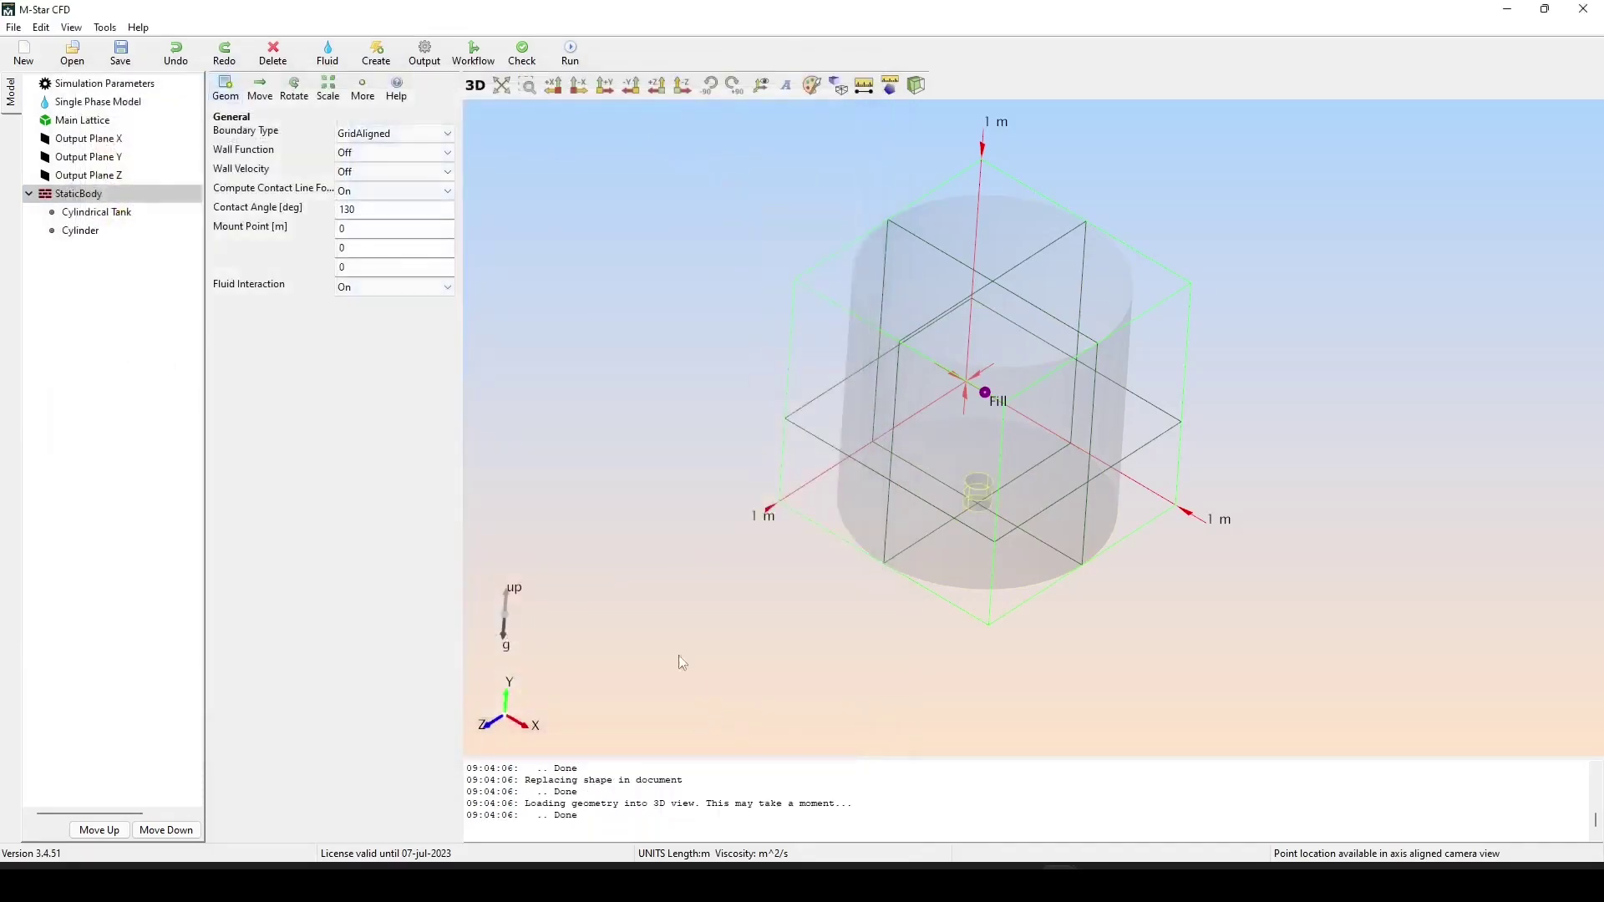
Move the small cylinder inside the tank to location X 0.1 m and Y 0.25 m.
{"action": "left_click", "coordinate": [80, 231]}
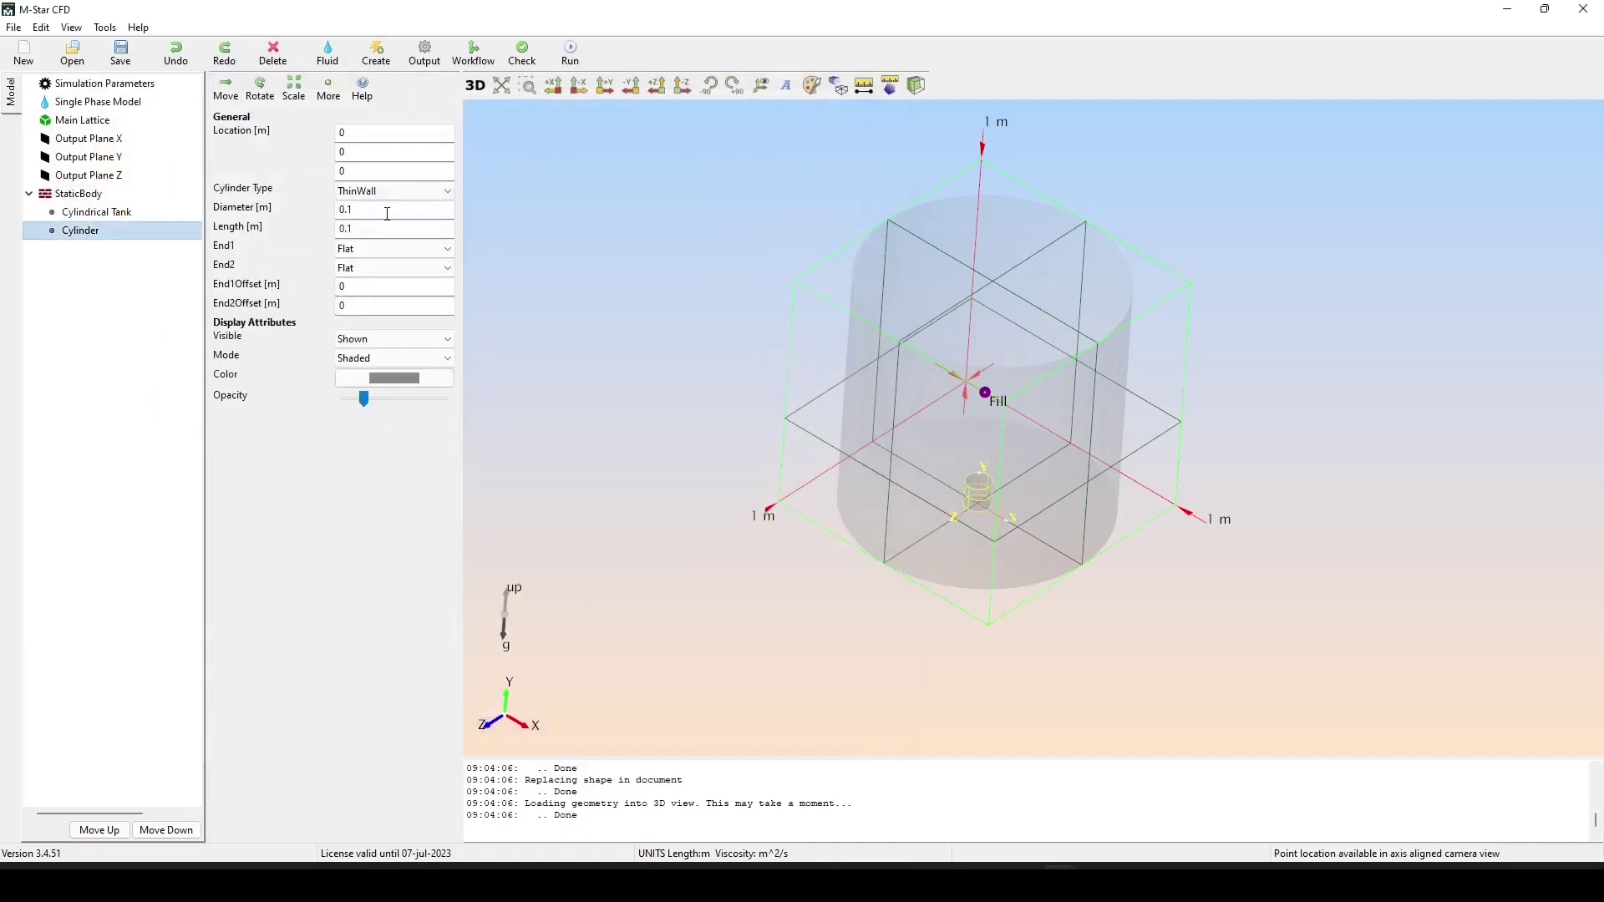
{"action": "double_click", "coordinate": [376, 131]}
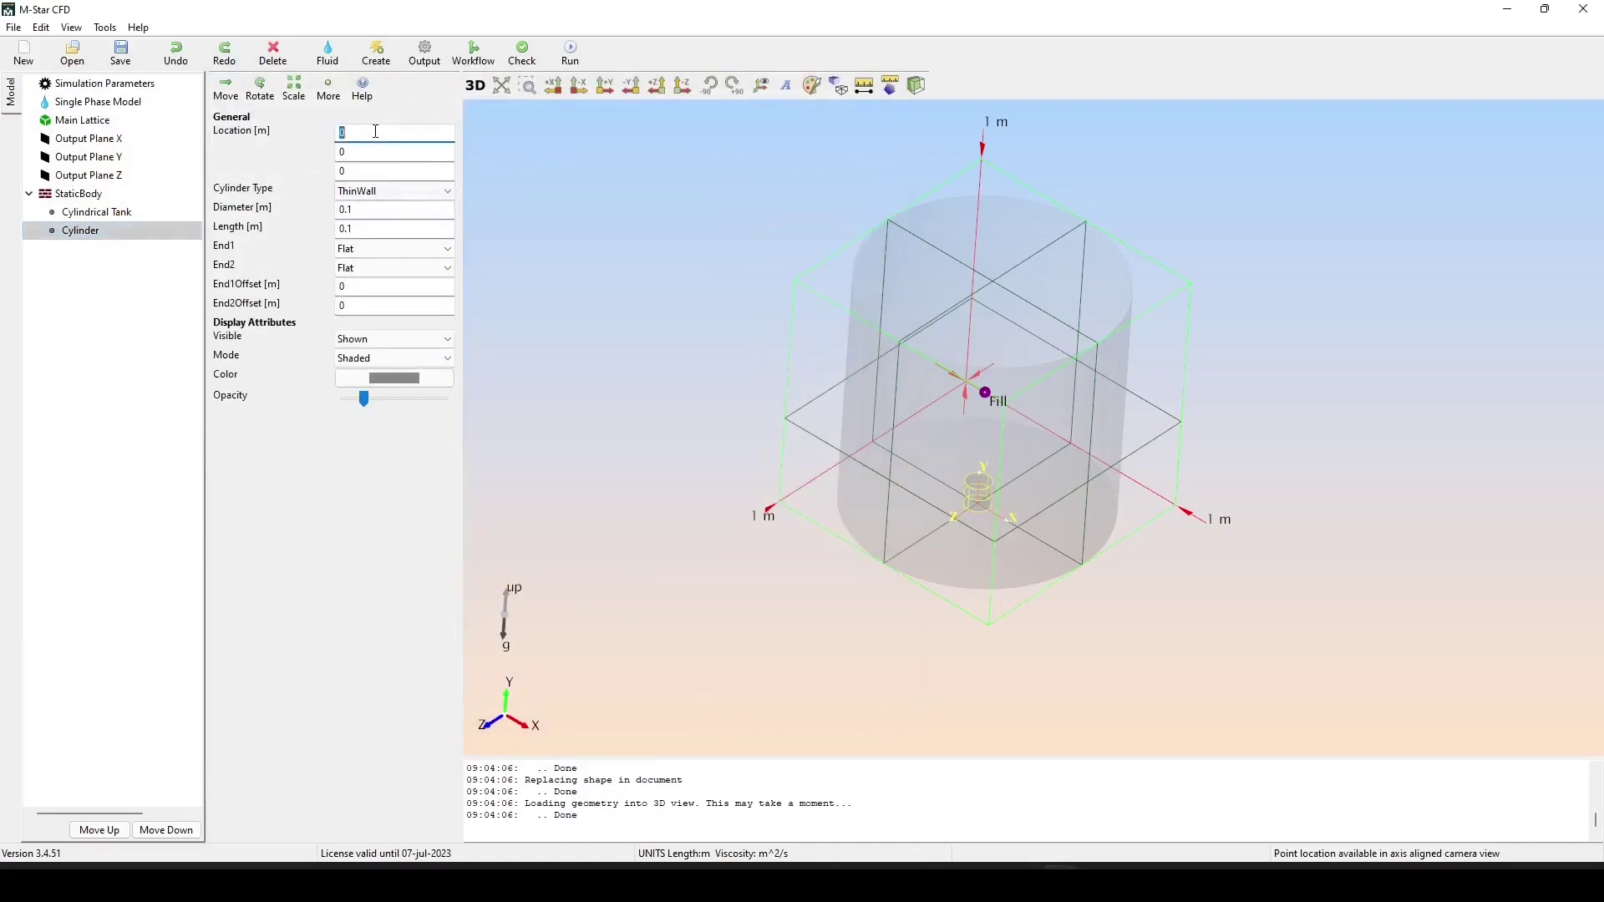
{"action": "double_click", "coordinate": [372, 157]}
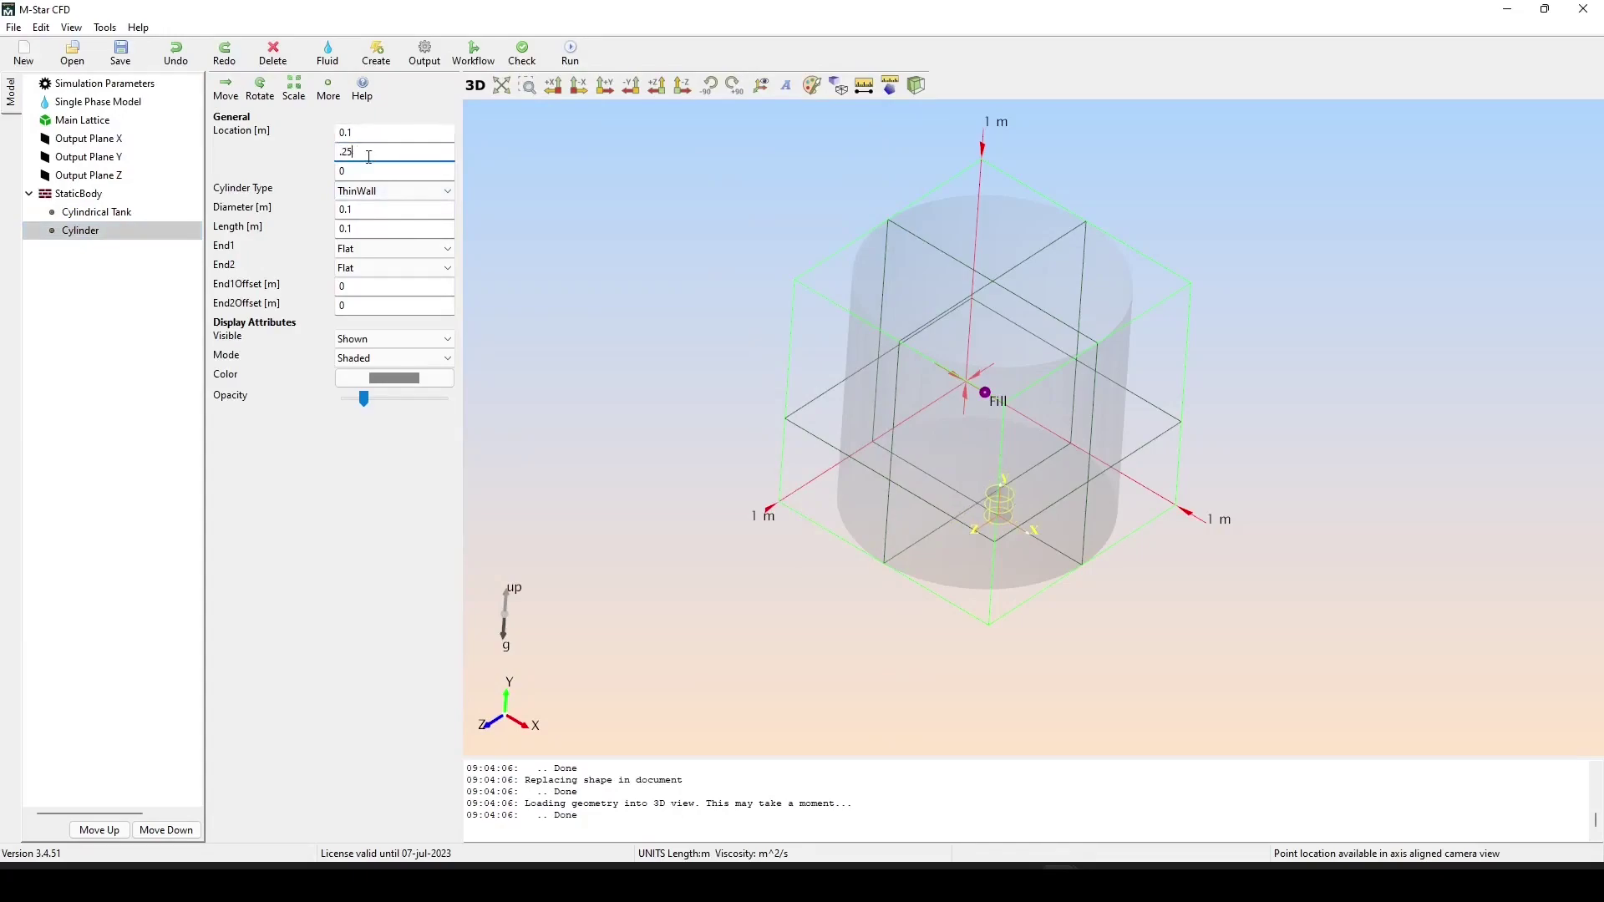
{"action": "type", "text": ".25"}
{"action": "double_click", "coordinate": [411, 227]}
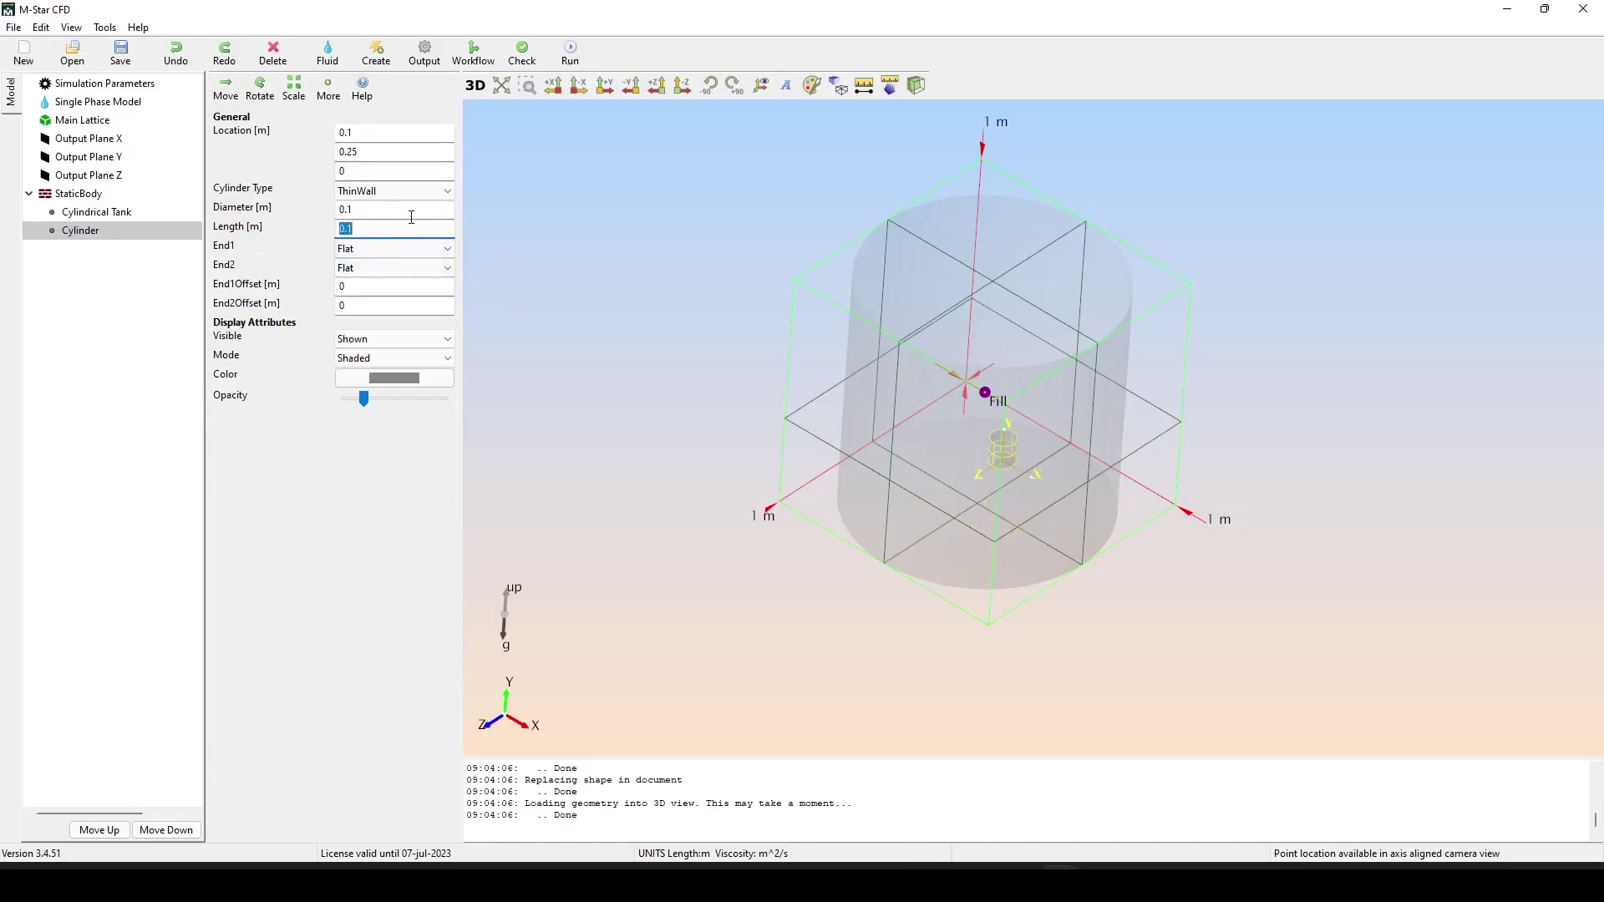
{"action": "scroll", "coordinate": [1090, 553], "scroll_direction": "up", "scroll_amount": 5}
{"action": "left_click_drag", "start_coordinate": [1071, 590], "coordinate": [899, 423]}
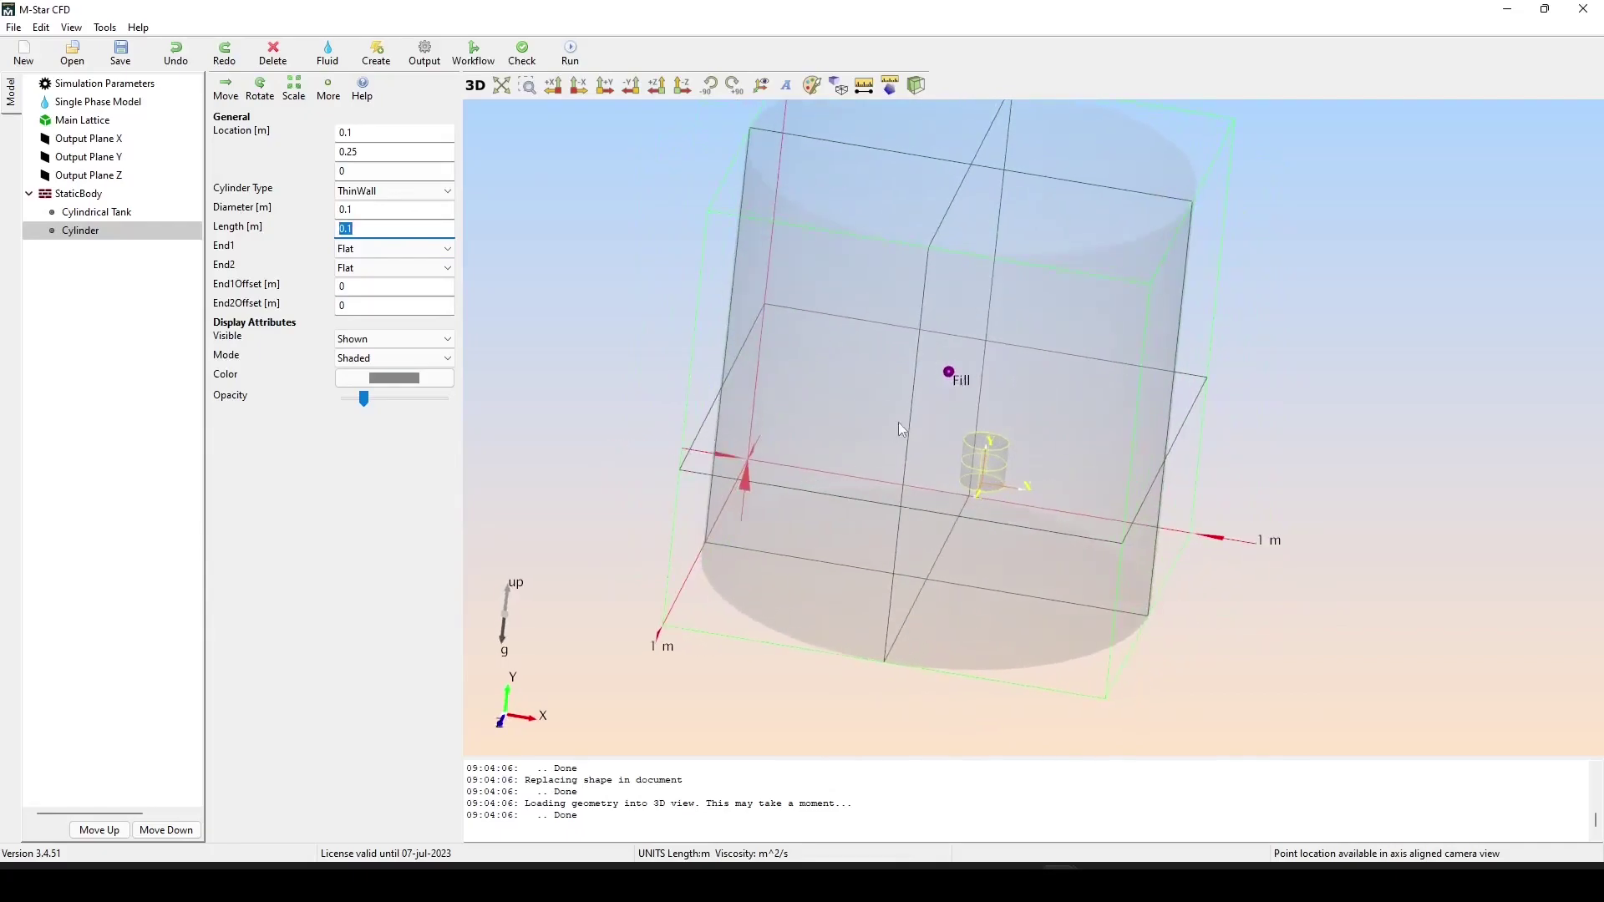
Start a new inlet/outlet and define it by a point near the centre of the bounding box's top face.
{"action": "left_click", "coordinate": [378, 53]}
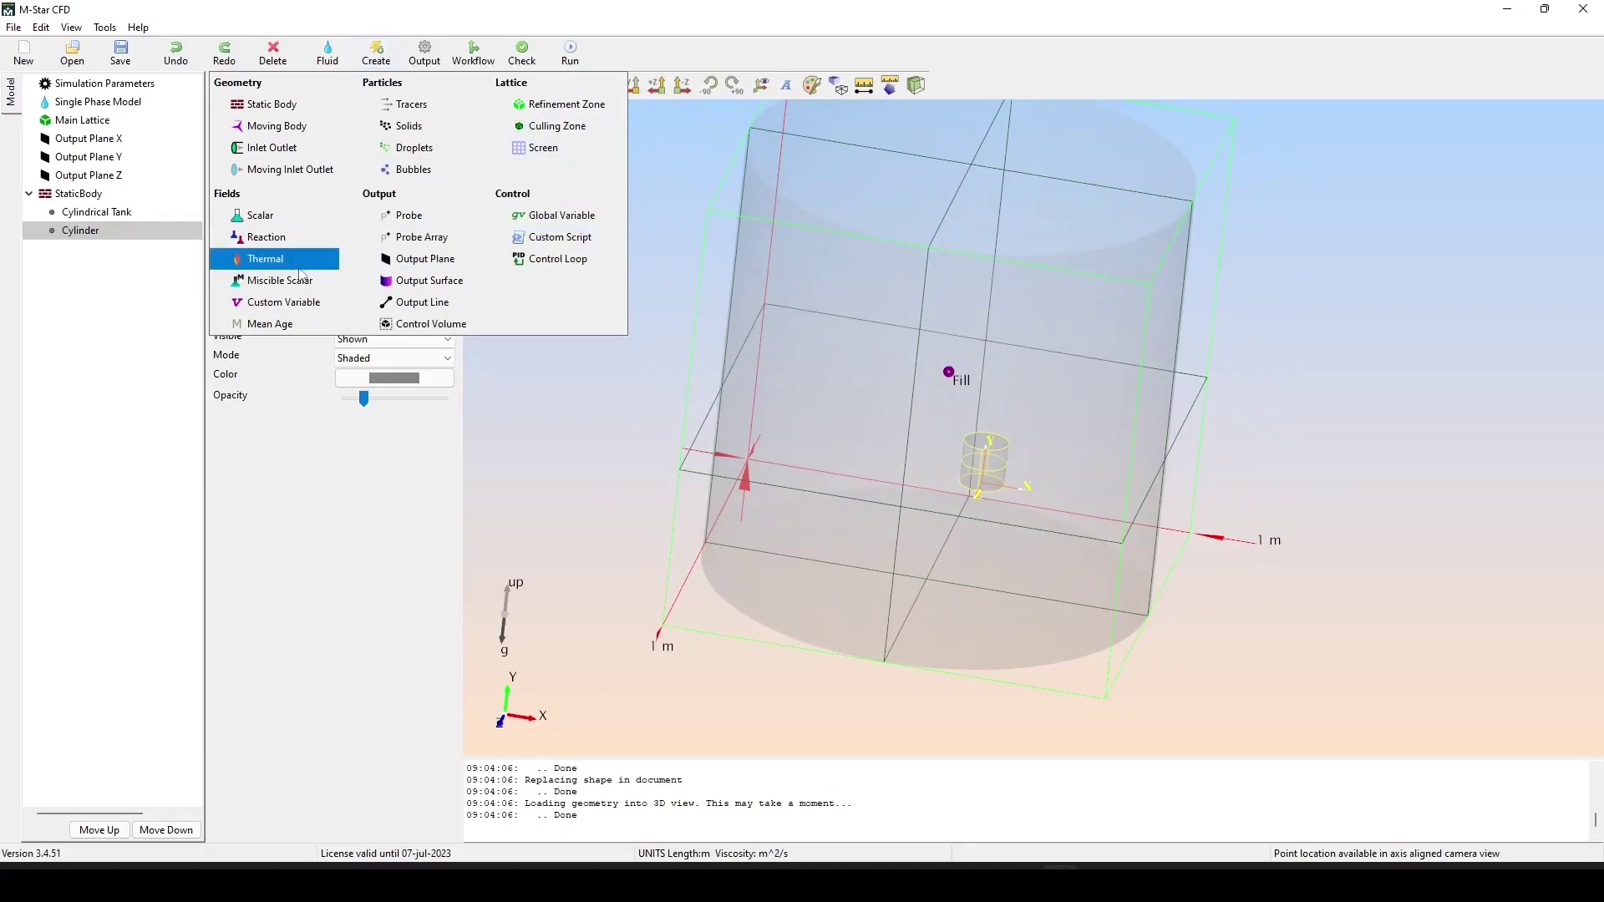
{"action": "left_click", "coordinate": [273, 150]}
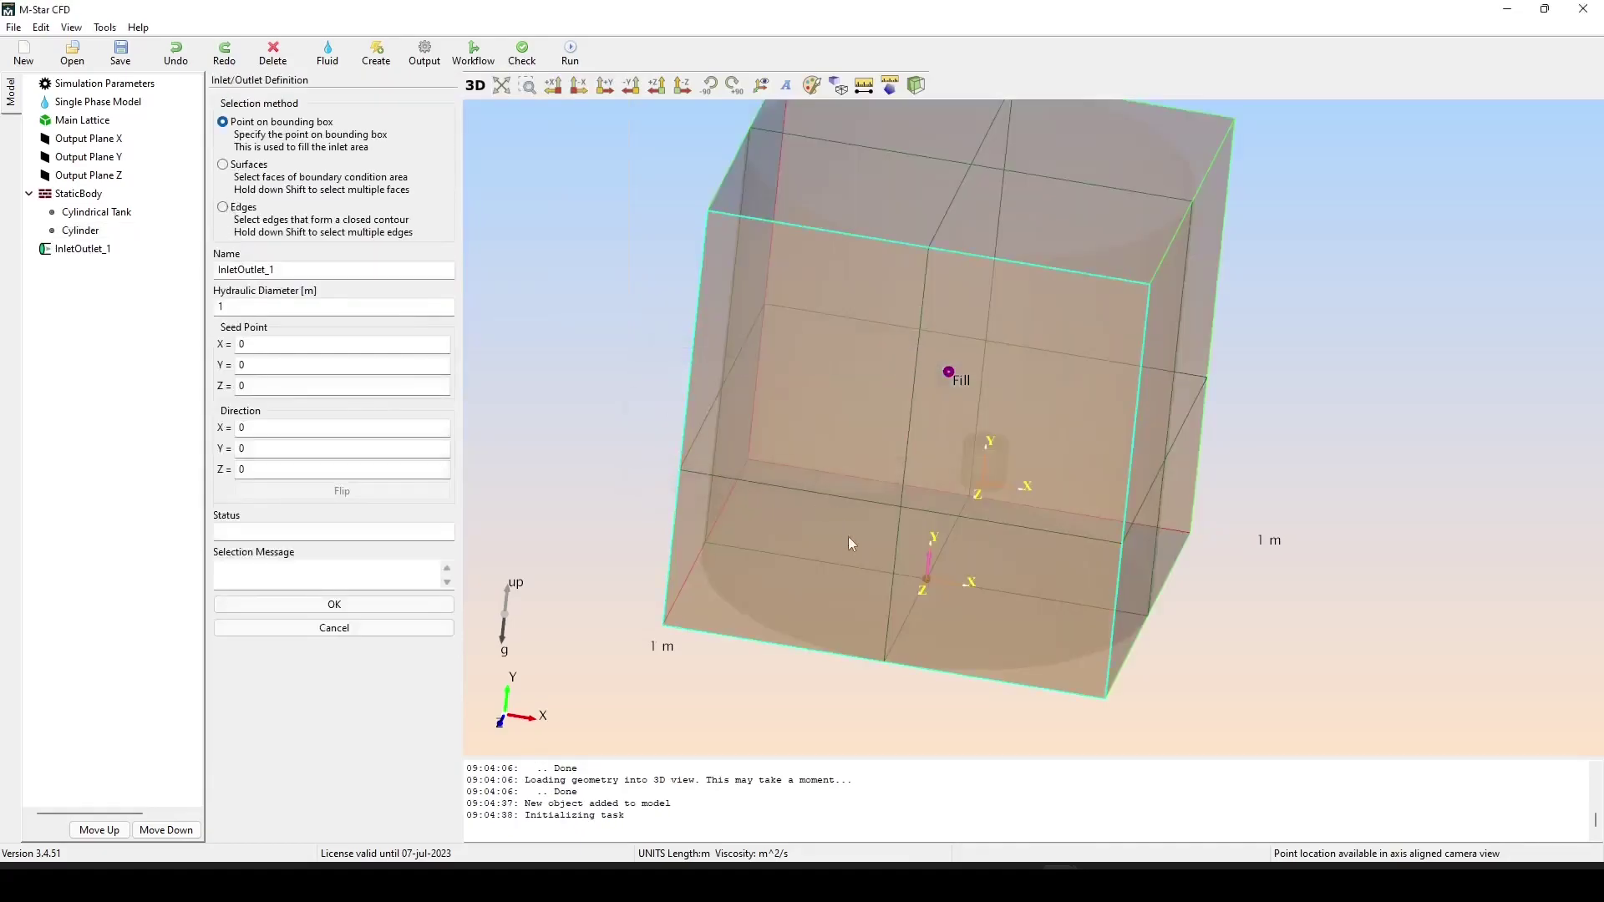
{"action": "left_click_drag", "start_coordinate": [1240, 571], "coordinate": [1165, 594]}
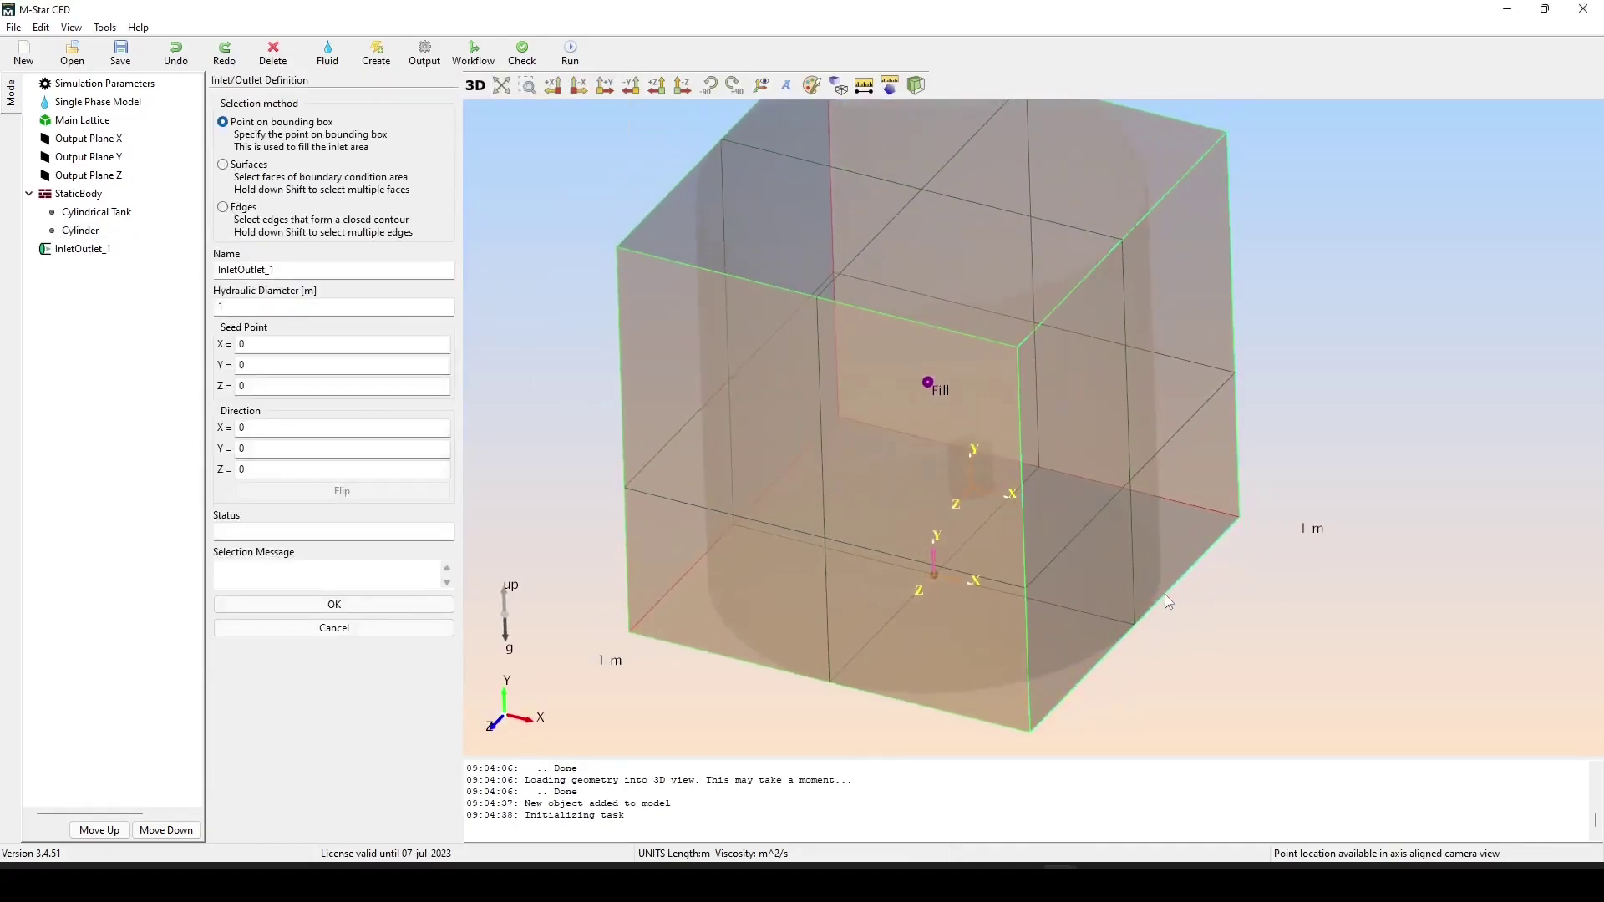
{"action": "left_click_drag", "start_coordinate": [1104, 453], "coordinate": [1171, 637]}
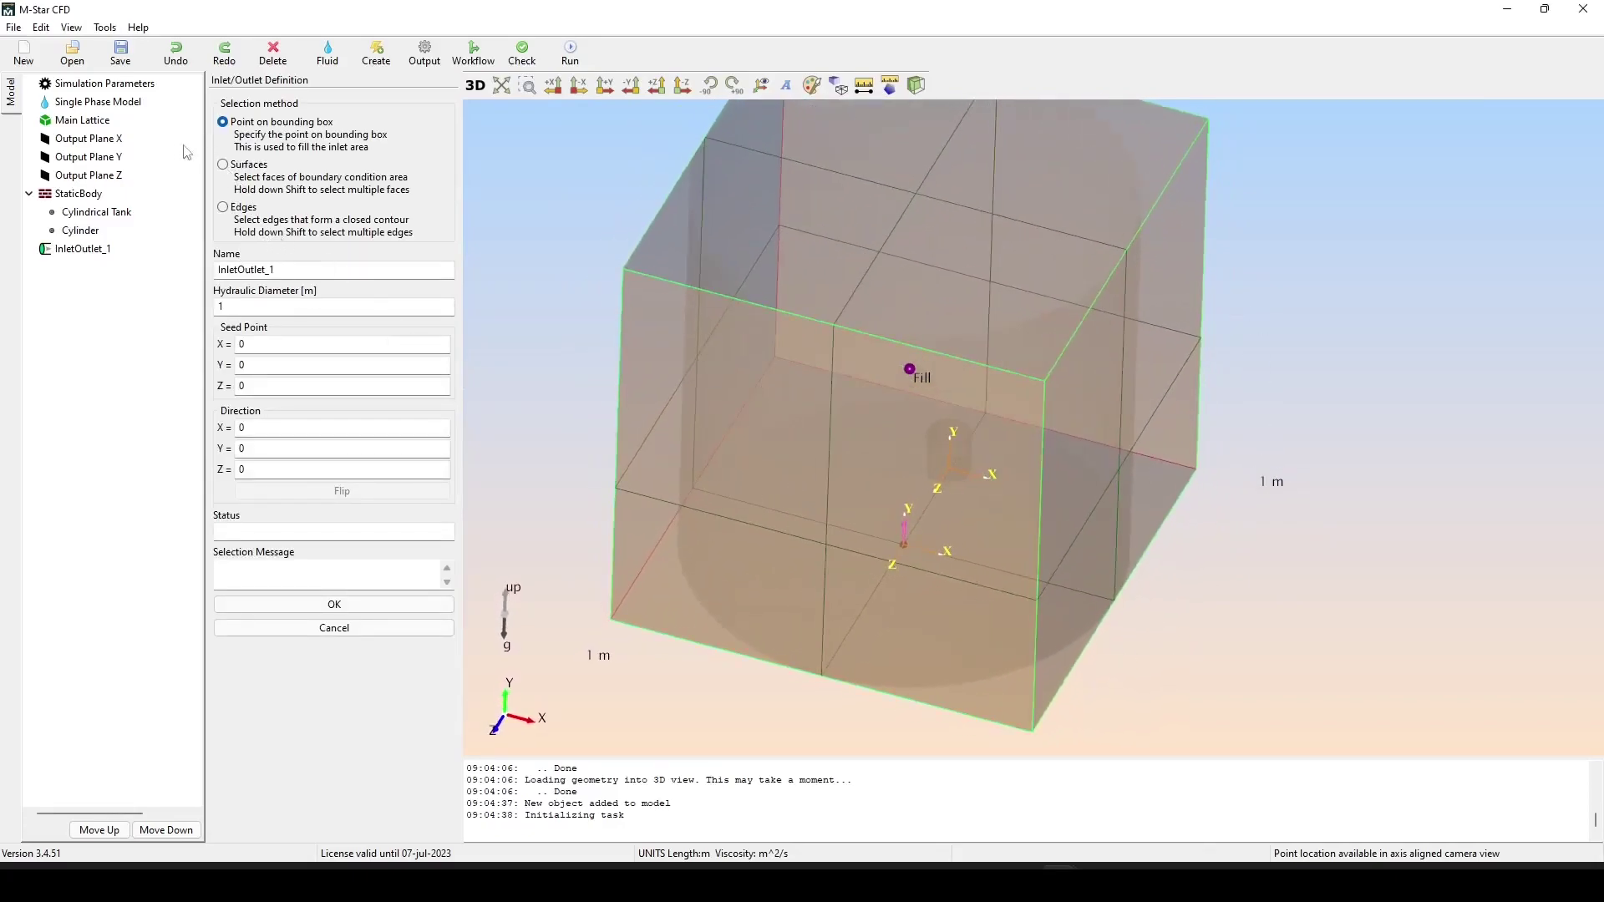
{"action": "left_click_drag", "start_coordinate": [1343, 541], "coordinate": [1304, 627]}
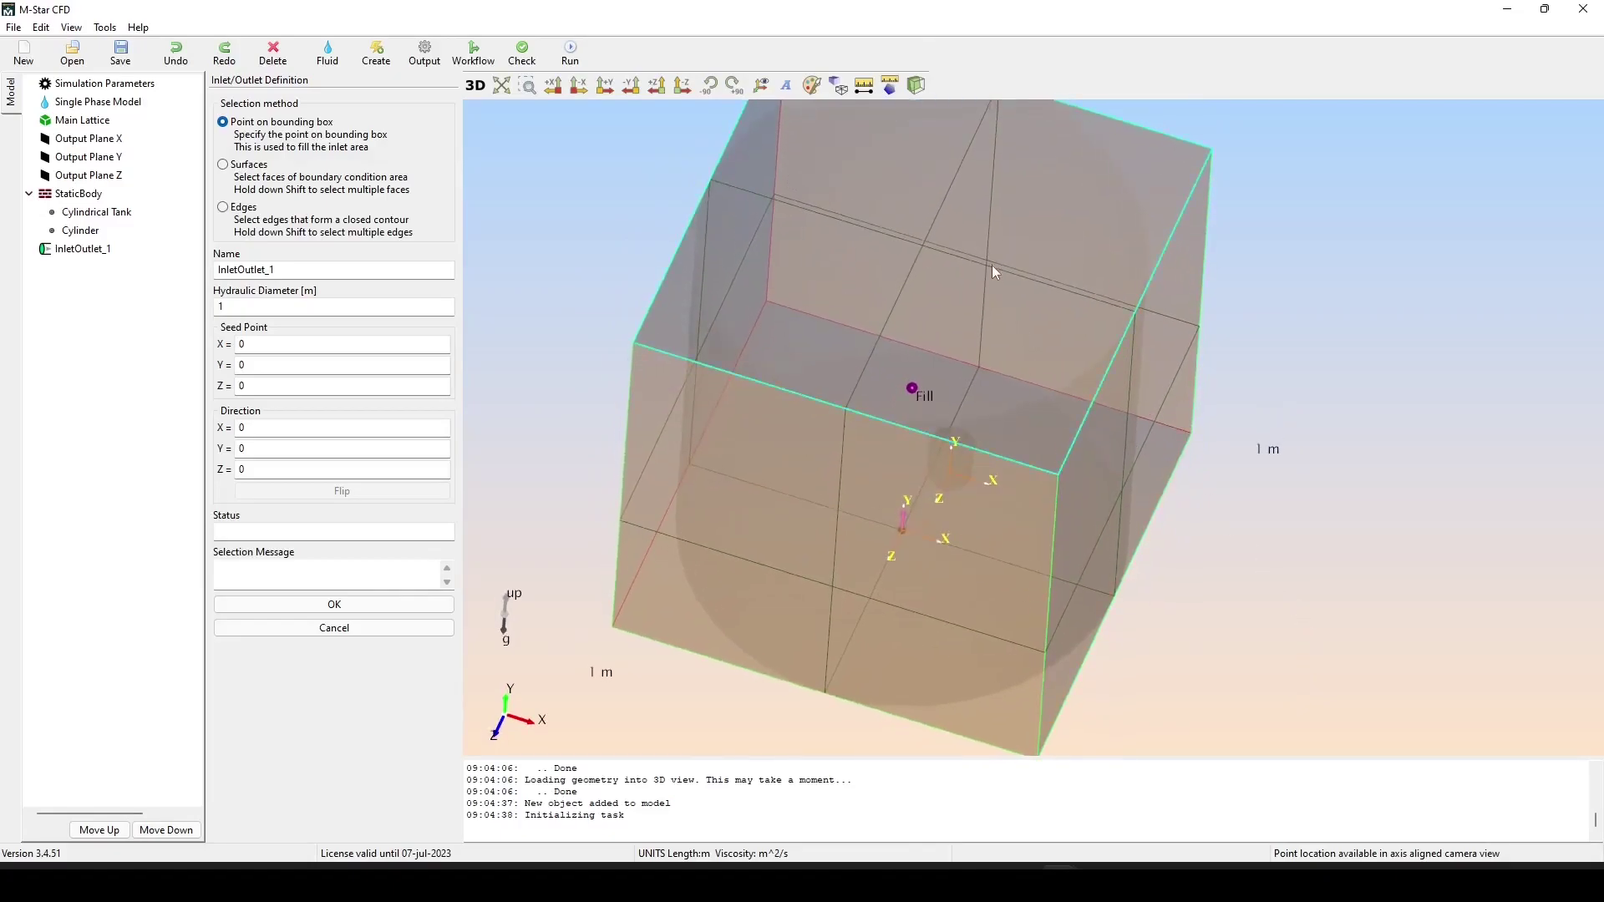
{"action": "left_click", "coordinate": [1019, 214]}
{"action": "left_click_drag", "start_coordinate": [1246, 448], "coordinate": [1117, 384]}
{"action": "left_click", "coordinate": [930, 266]}
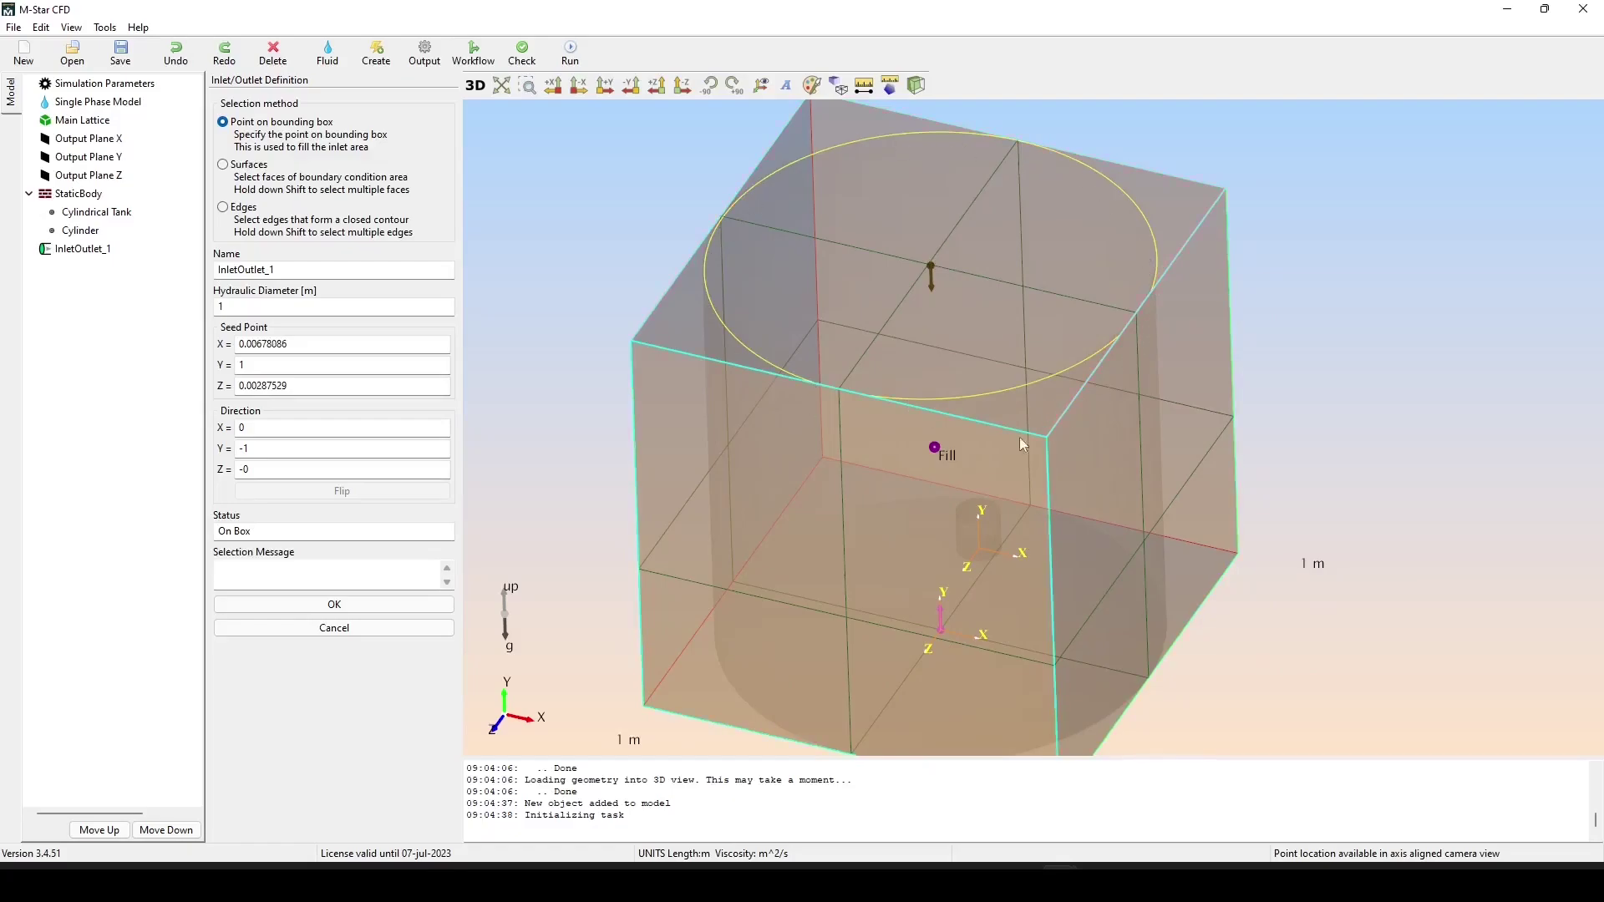
{"action": "left_click_drag", "start_coordinate": [869, 384], "coordinate": [1238, 496]}
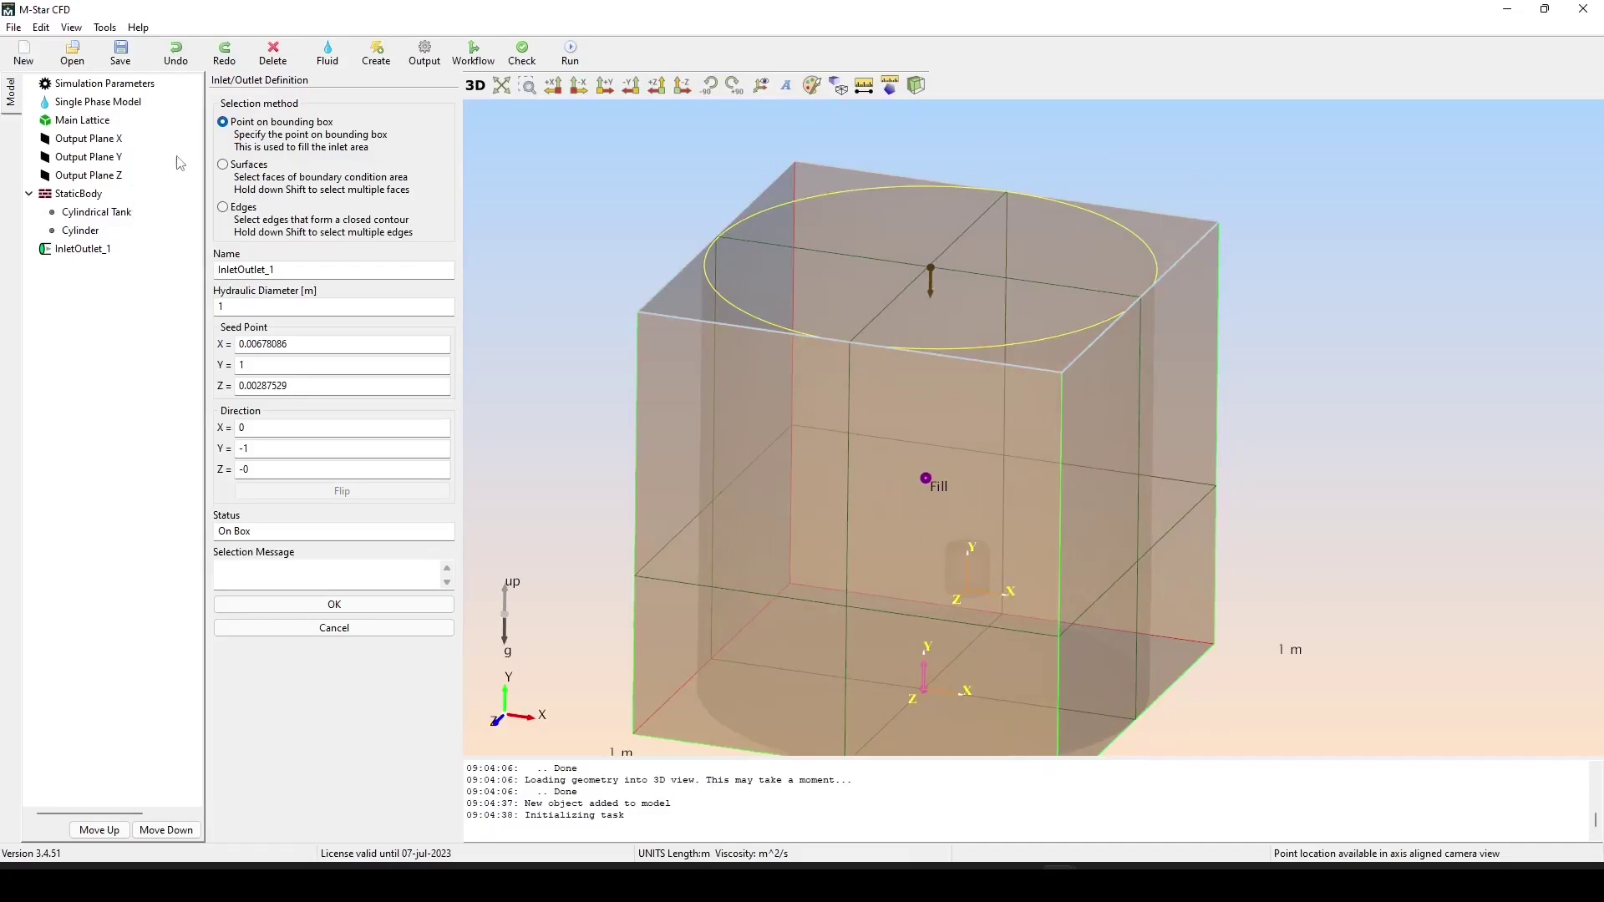
Try the Surfaces selection method for the inlet/outlet, picking the small cylinder's top face.
{"action": "left_click", "coordinate": [227, 166]}
{"action": "left_click_drag", "start_coordinate": [1311, 507], "coordinate": [1051, 553]}
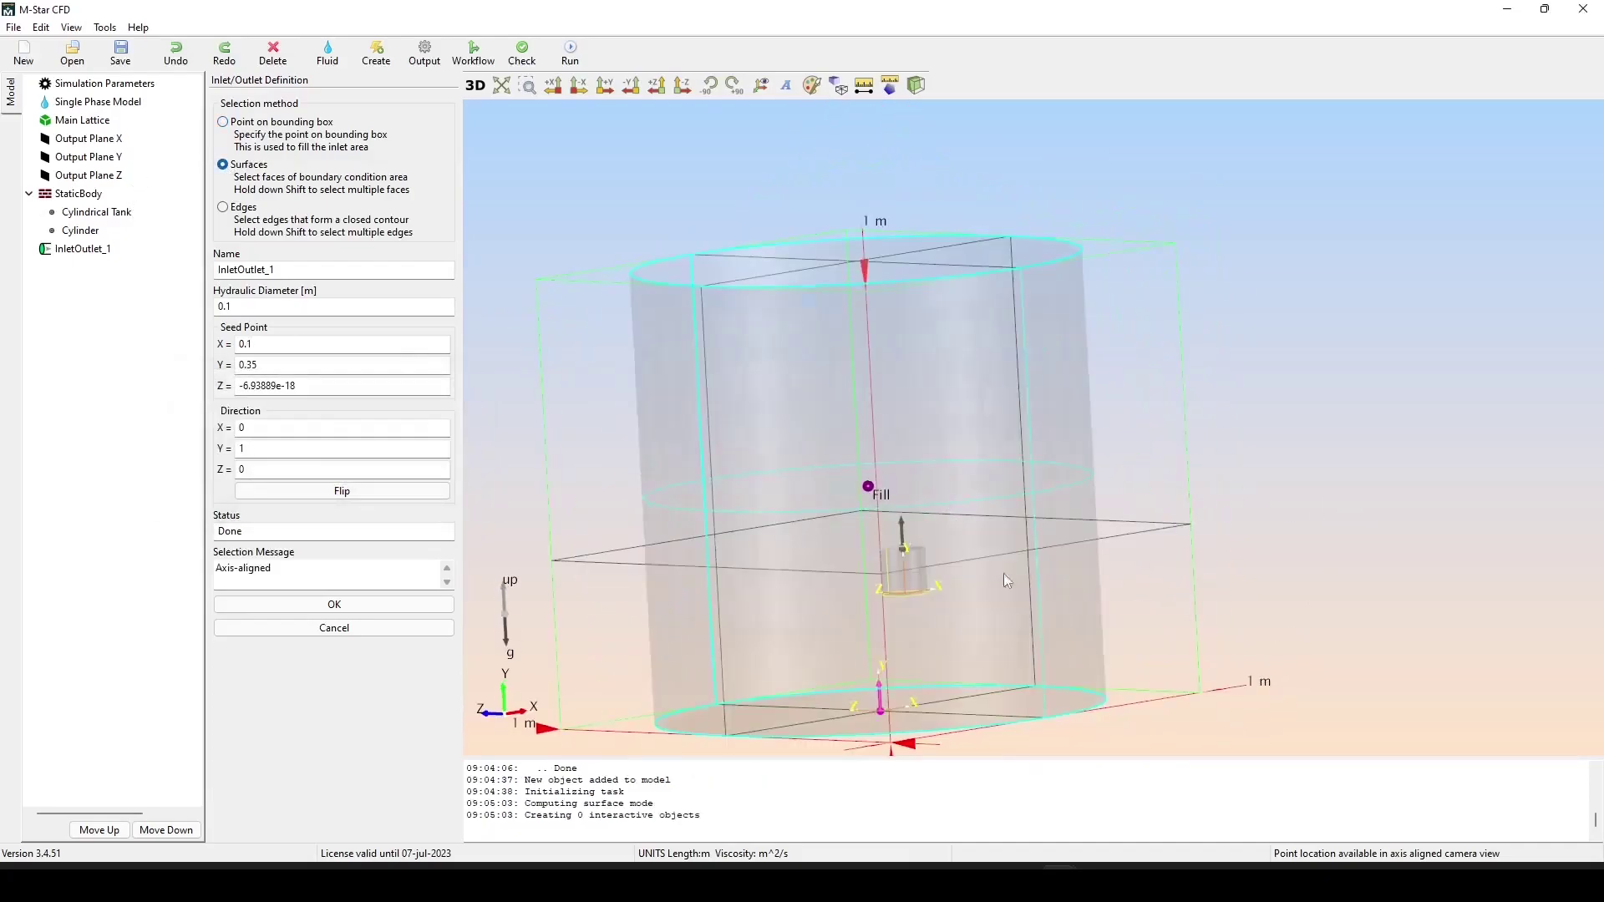
{"action": "left_click_drag", "start_coordinate": [1004, 575], "coordinate": [1100, 755]}
{"action": "left_click_drag", "start_coordinate": [990, 535], "coordinate": [986, 619]}
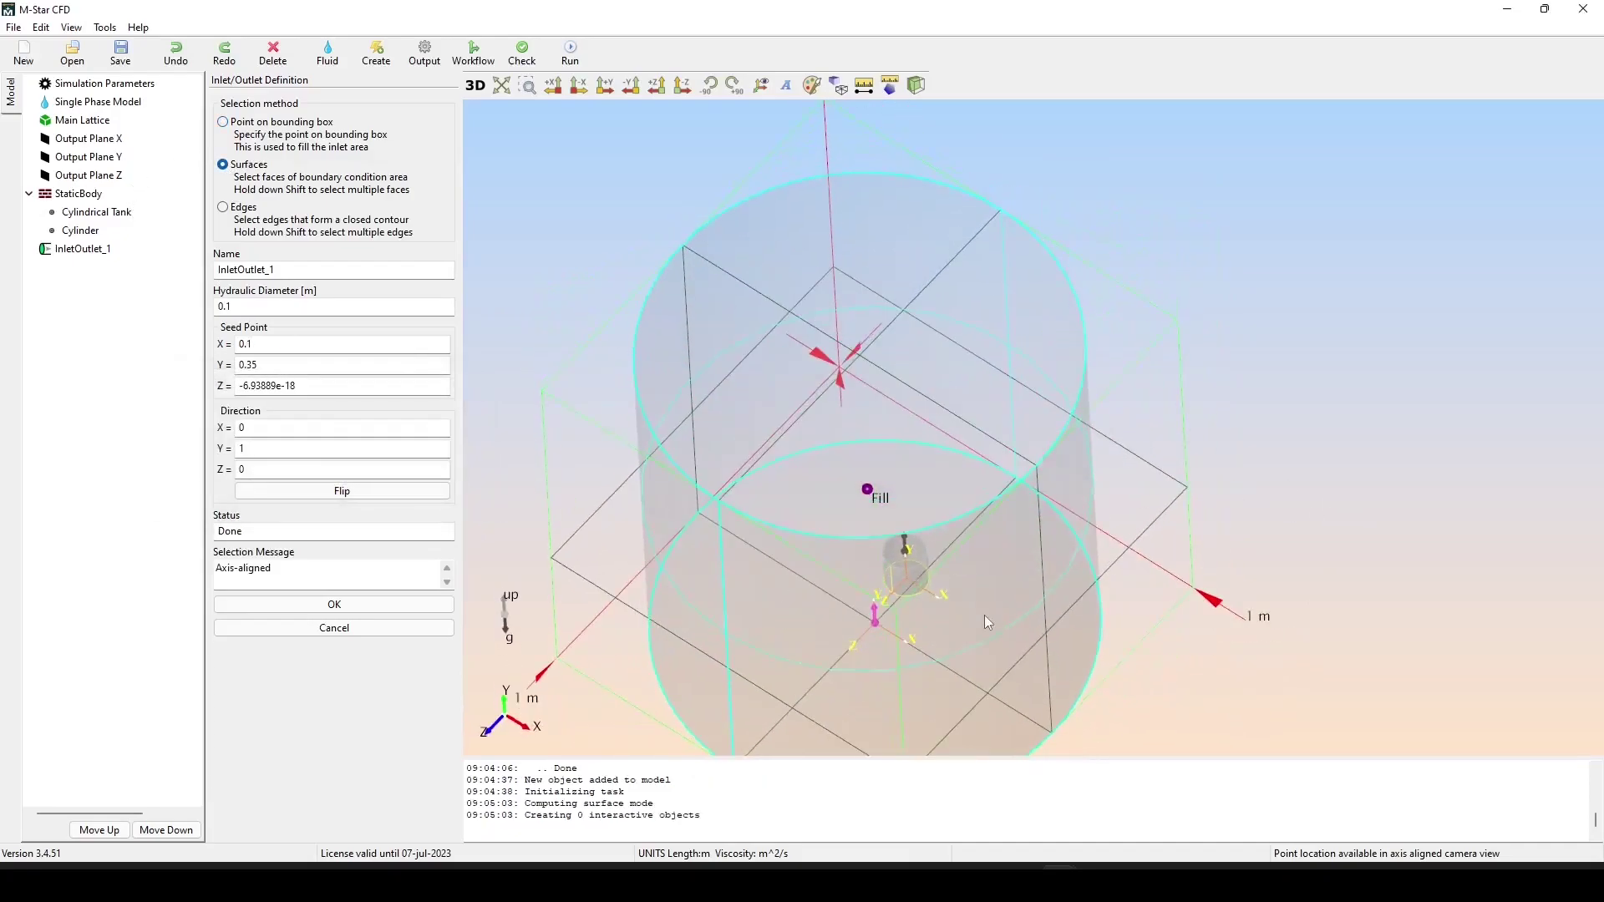
{"action": "middle_click_drag", "start_coordinate": [1012, 626], "coordinate": [1047, 500]}
{"action": "scroll", "coordinate": [1025, 499], "scroll_direction": "up", "scroll_amount": 4}
{"action": "left_click_drag", "start_coordinate": [907, 451], "coordinate": [828, 474]}
{"action": "left_click", "coordinate": [832, 510]}
{"action": "scroll", "coordinate": [1077, 620], "scroll_direction": "down", "scroll_amount": 5}
{"action": "left_click_drag", "start_coordinate": [1084, 625], "coordinate": [1111, 598]}
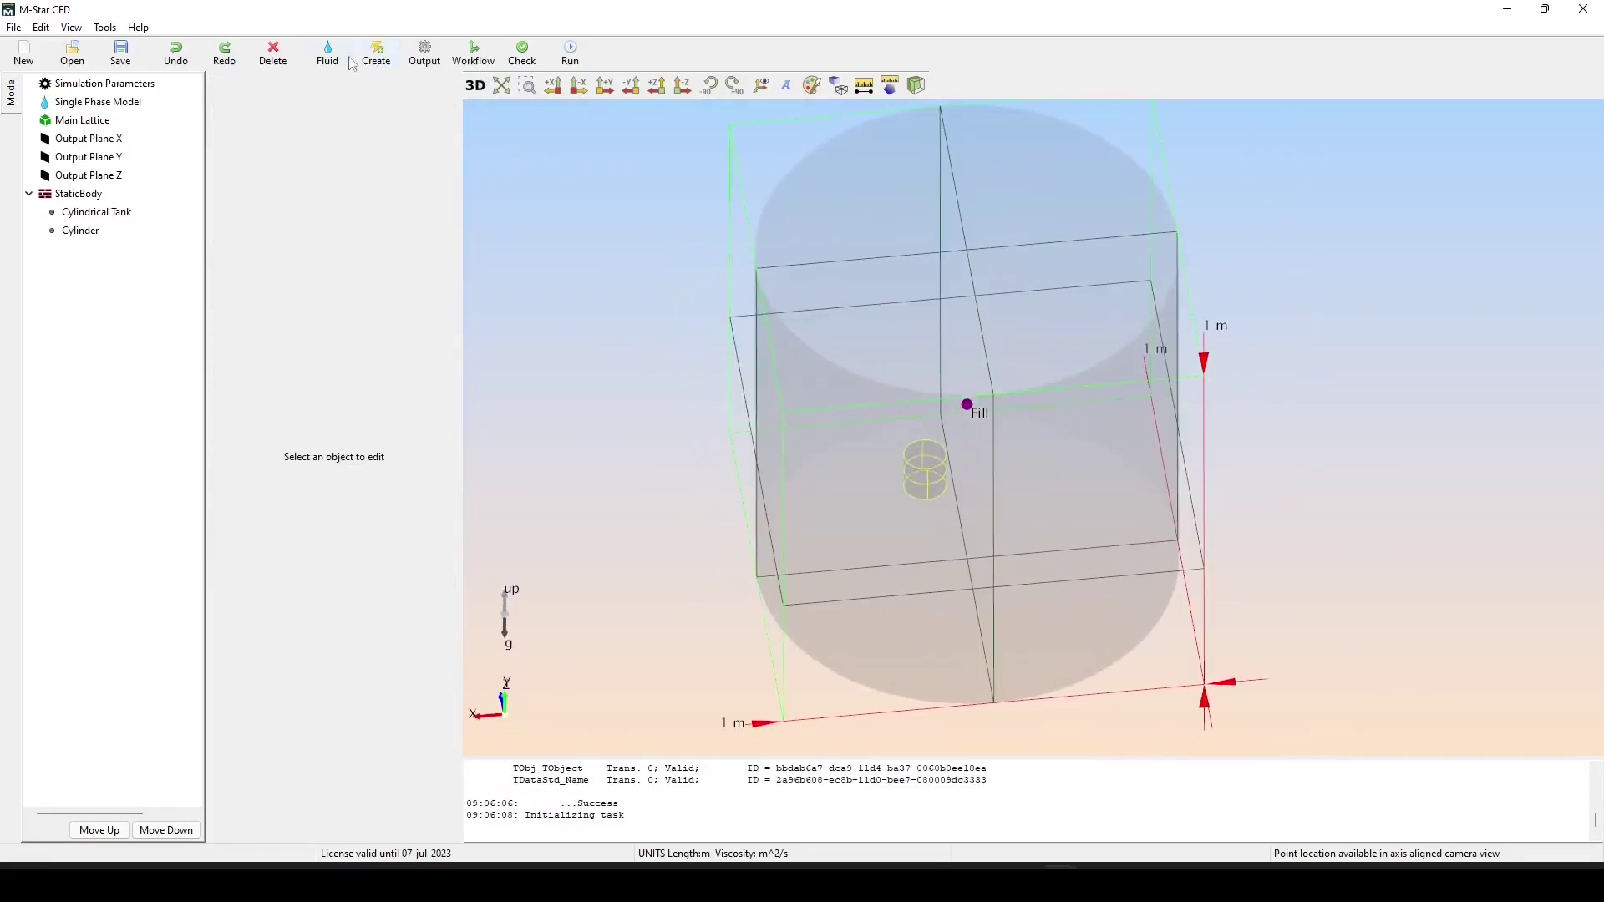
Create a new inlet/outlet with the Edges selection method, using the small cylinder's top circular edge as the contour.
{"action": "left_click", "coordinate": [376, 53]}
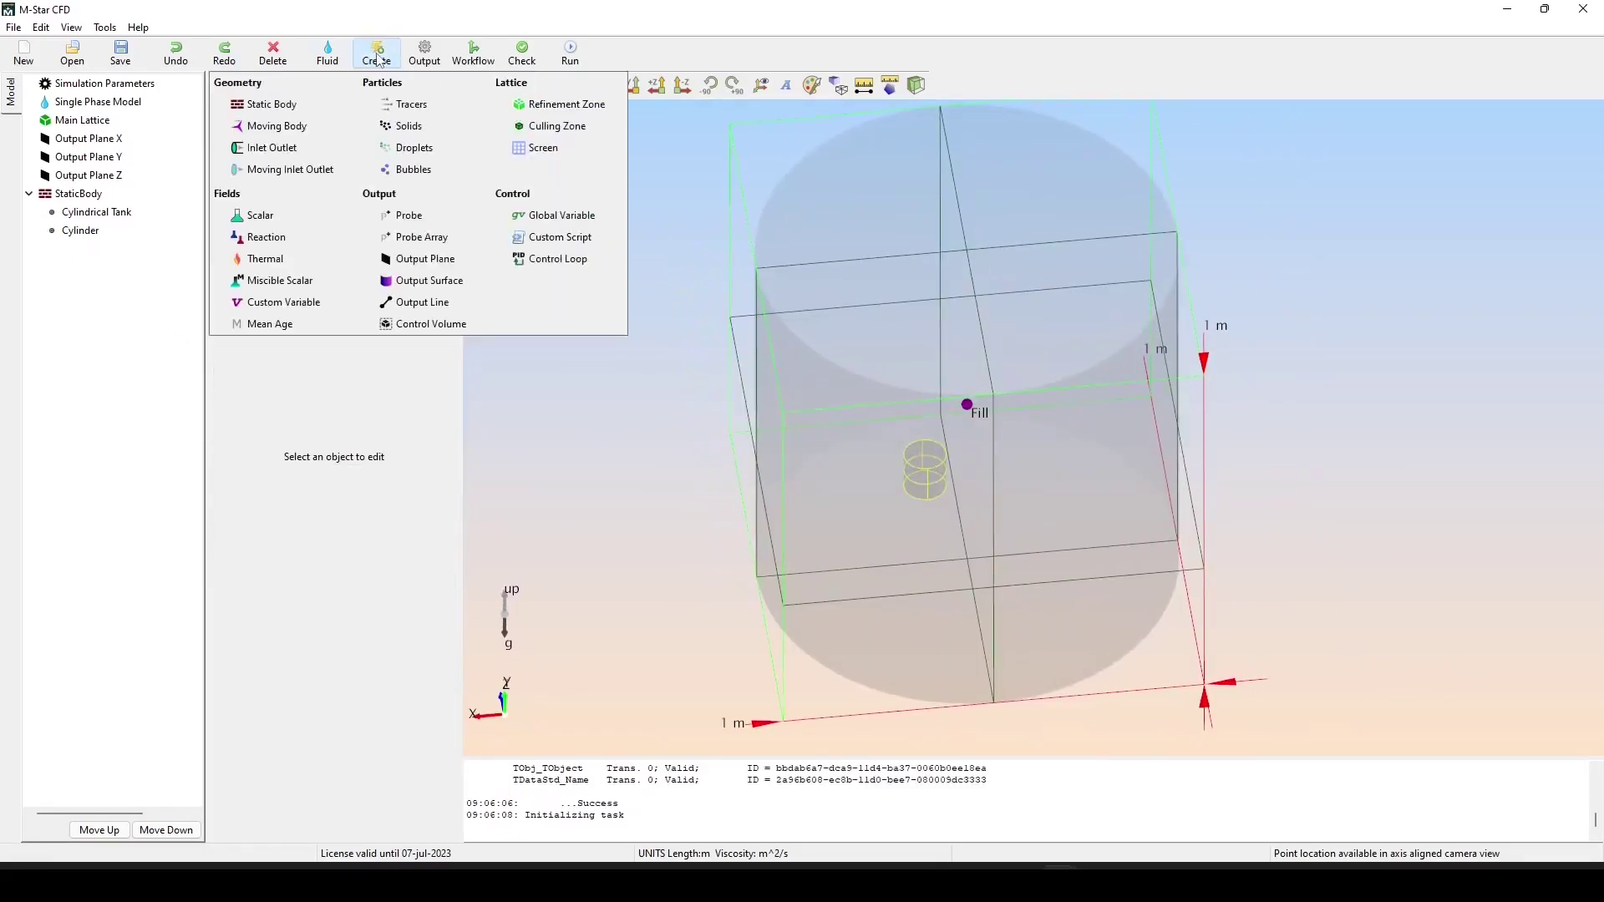
{"action": "left_click", "coordinate": [279, 150]}
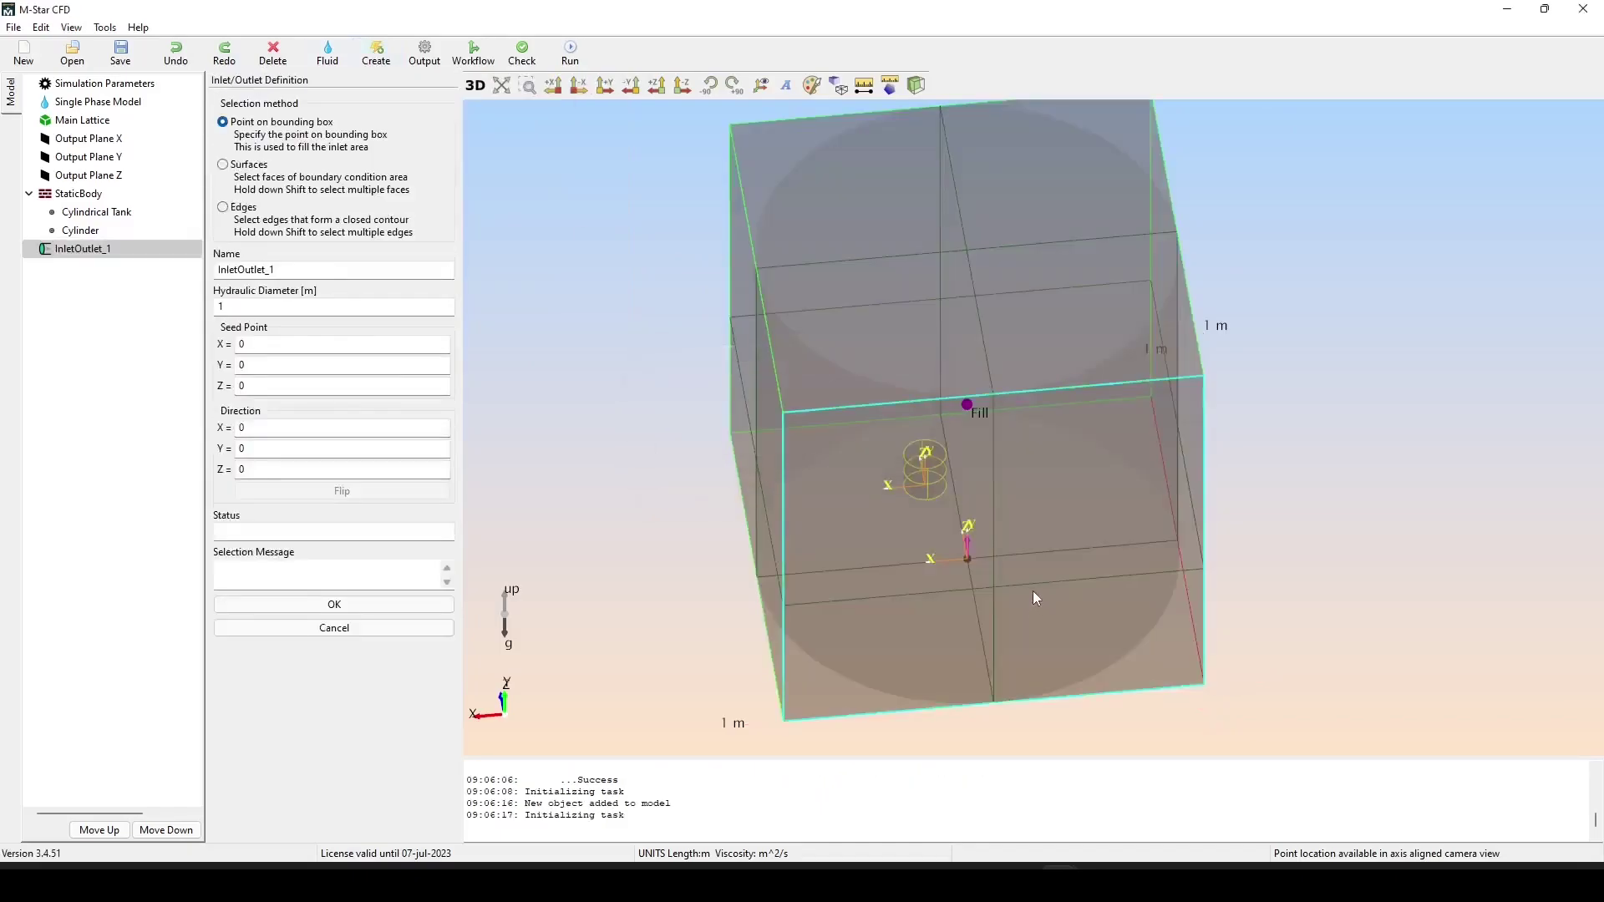
{"action": "left_click", "coordinate": [223, 208]}
{"action": "left_click", "coordinate": [943, 488]}
{"action": "left_click_drag", "start_coordinate": [1110, 664], "coordinate": [971, 512]}
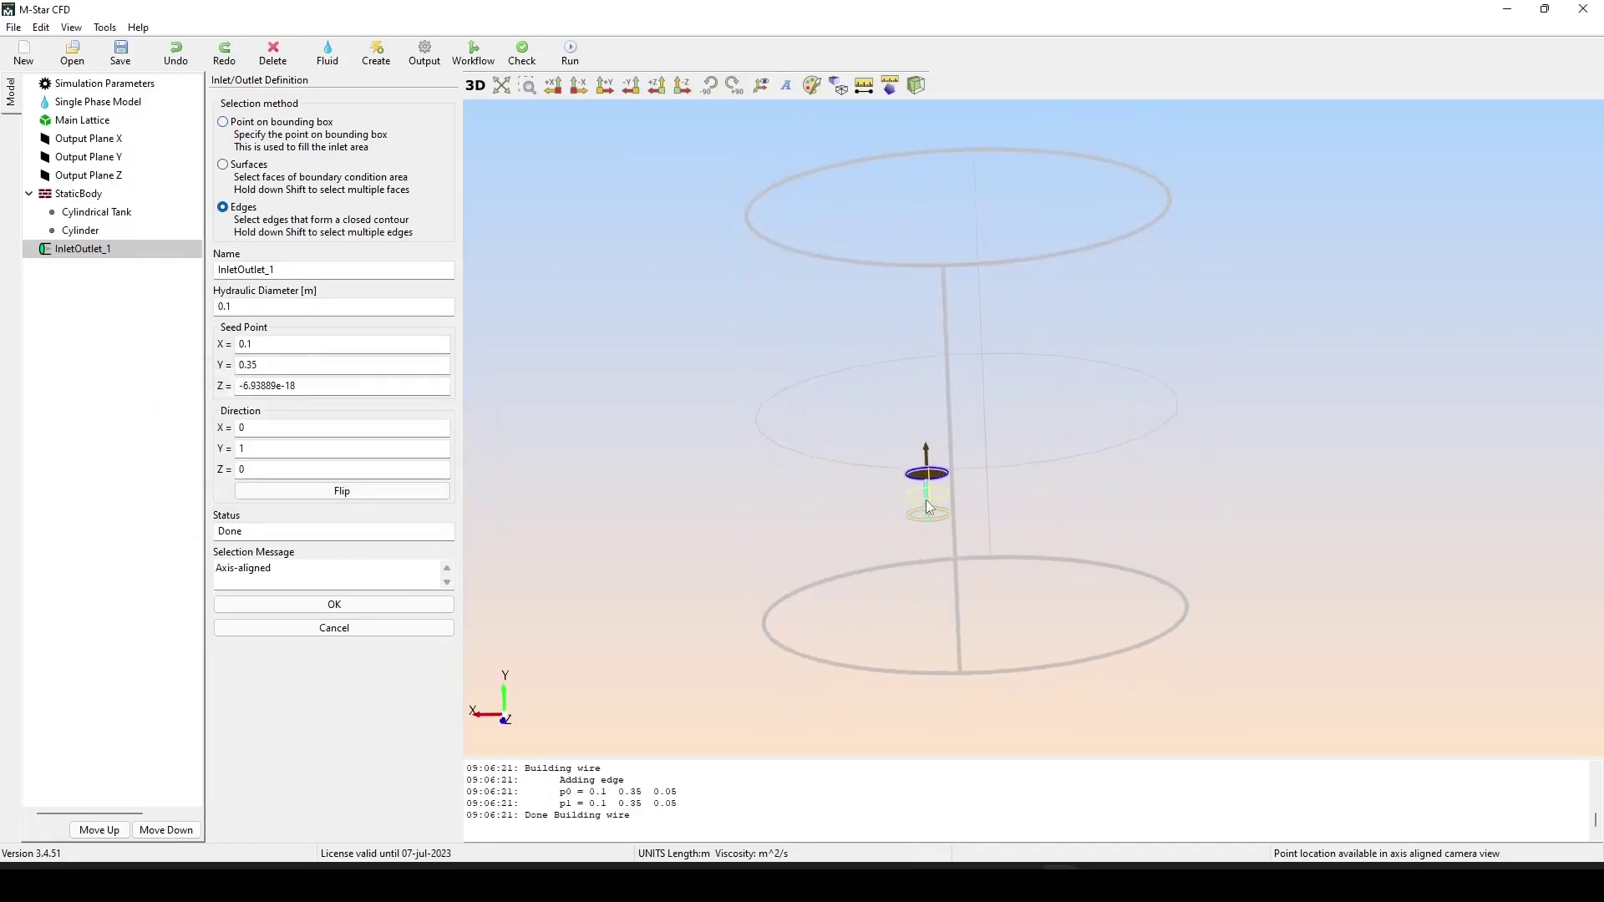
{"action": "left_click", "coordinate": [940, 514]}
{"action": "left_click_drag", "start_coordinate": [924, 565], "coordinate": [924, 513]}
{"action": "left_click", "coordinate": [939, 489]}
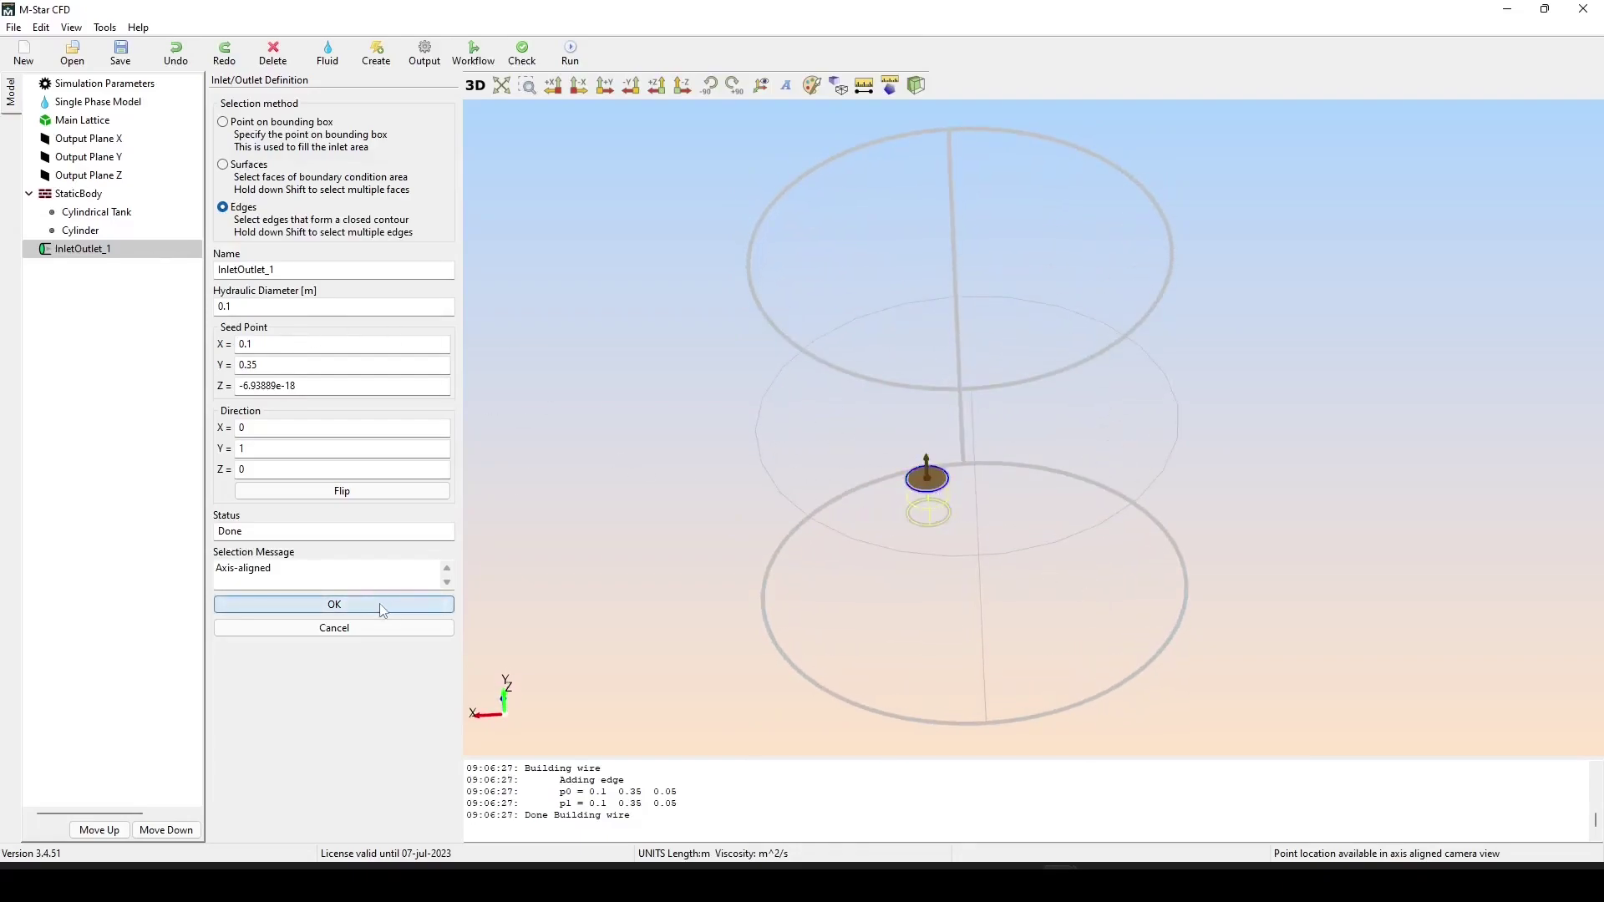
{"action": "left_click_drag", "start_coordinate": [1041, 584], "coordinate": [1153, 370]}
{"action": "left_click_drag", "start_coordinate": [950, 596], "coordinate": [953, 553]}
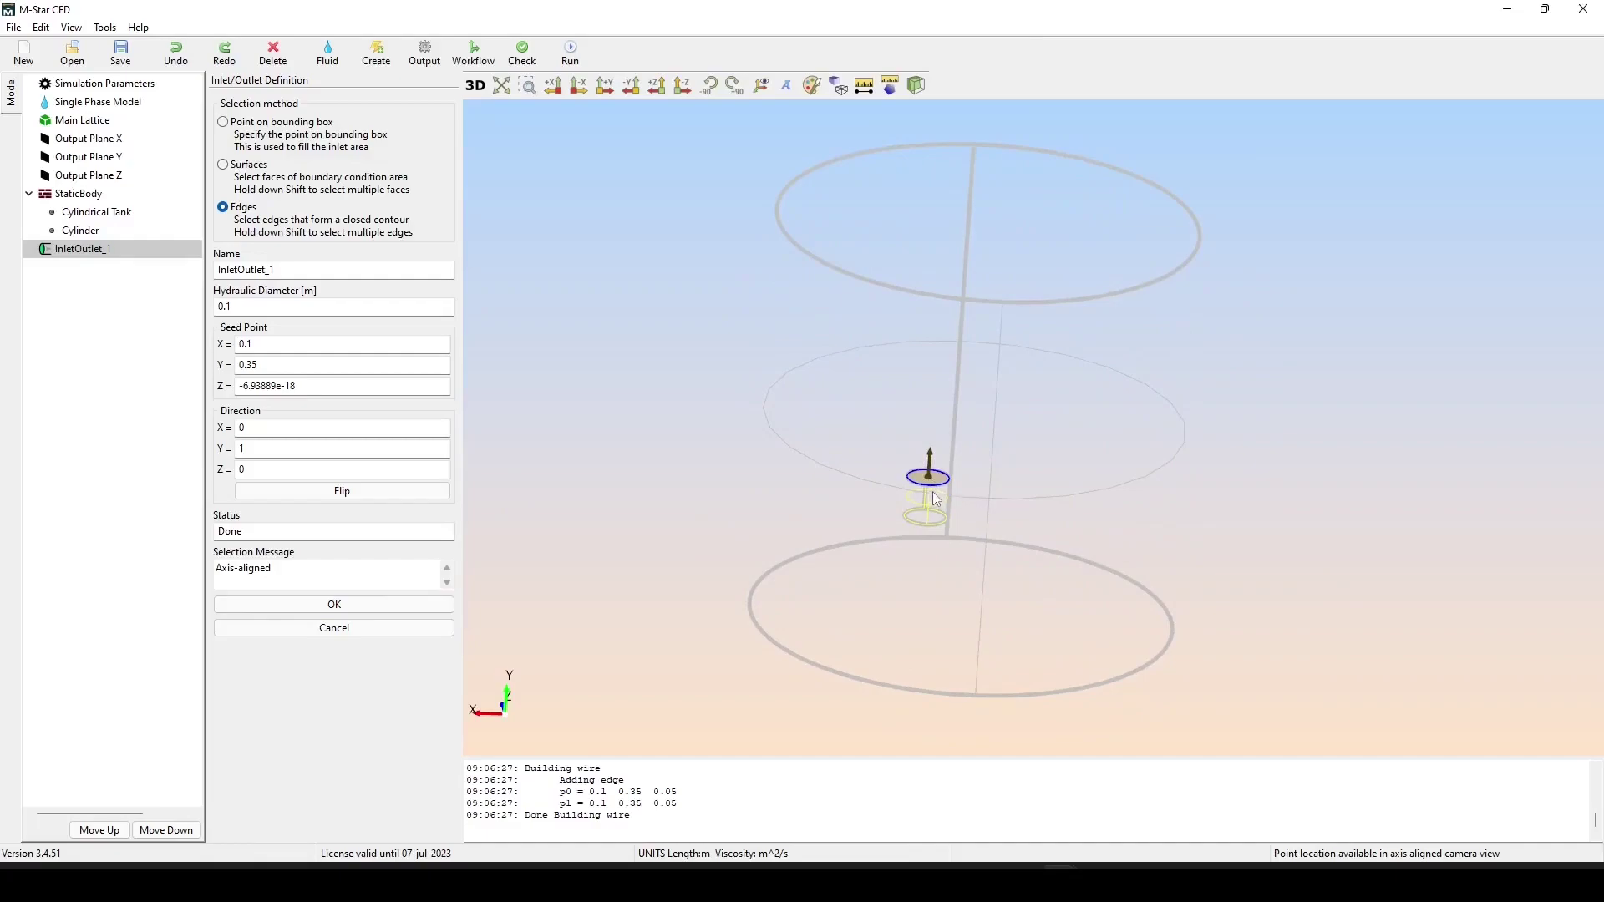
{"action": "left_click_drag", "start_coordinate": [1036, 620], "coordinate": [945, 514]}
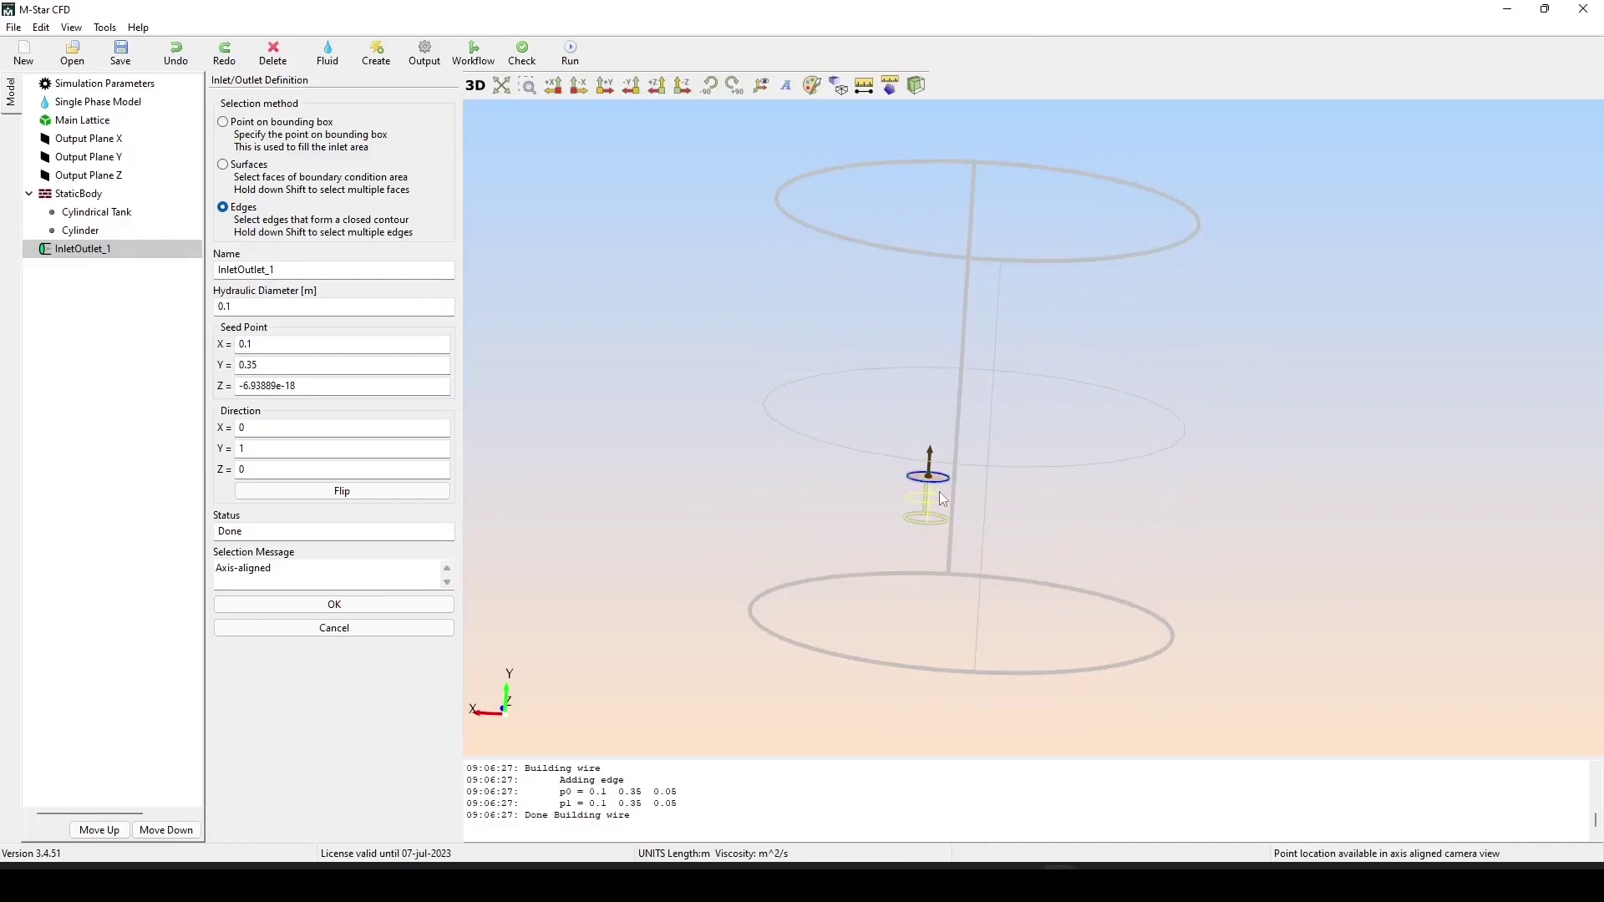
{"action": "scroll", "coordinate": [940, 508], "scroll_direction": "up", "scroll_amount": 5}
{"action": "left_click_drag", "start_coordinate": [785, 590], "coordinate": [841, 398]}
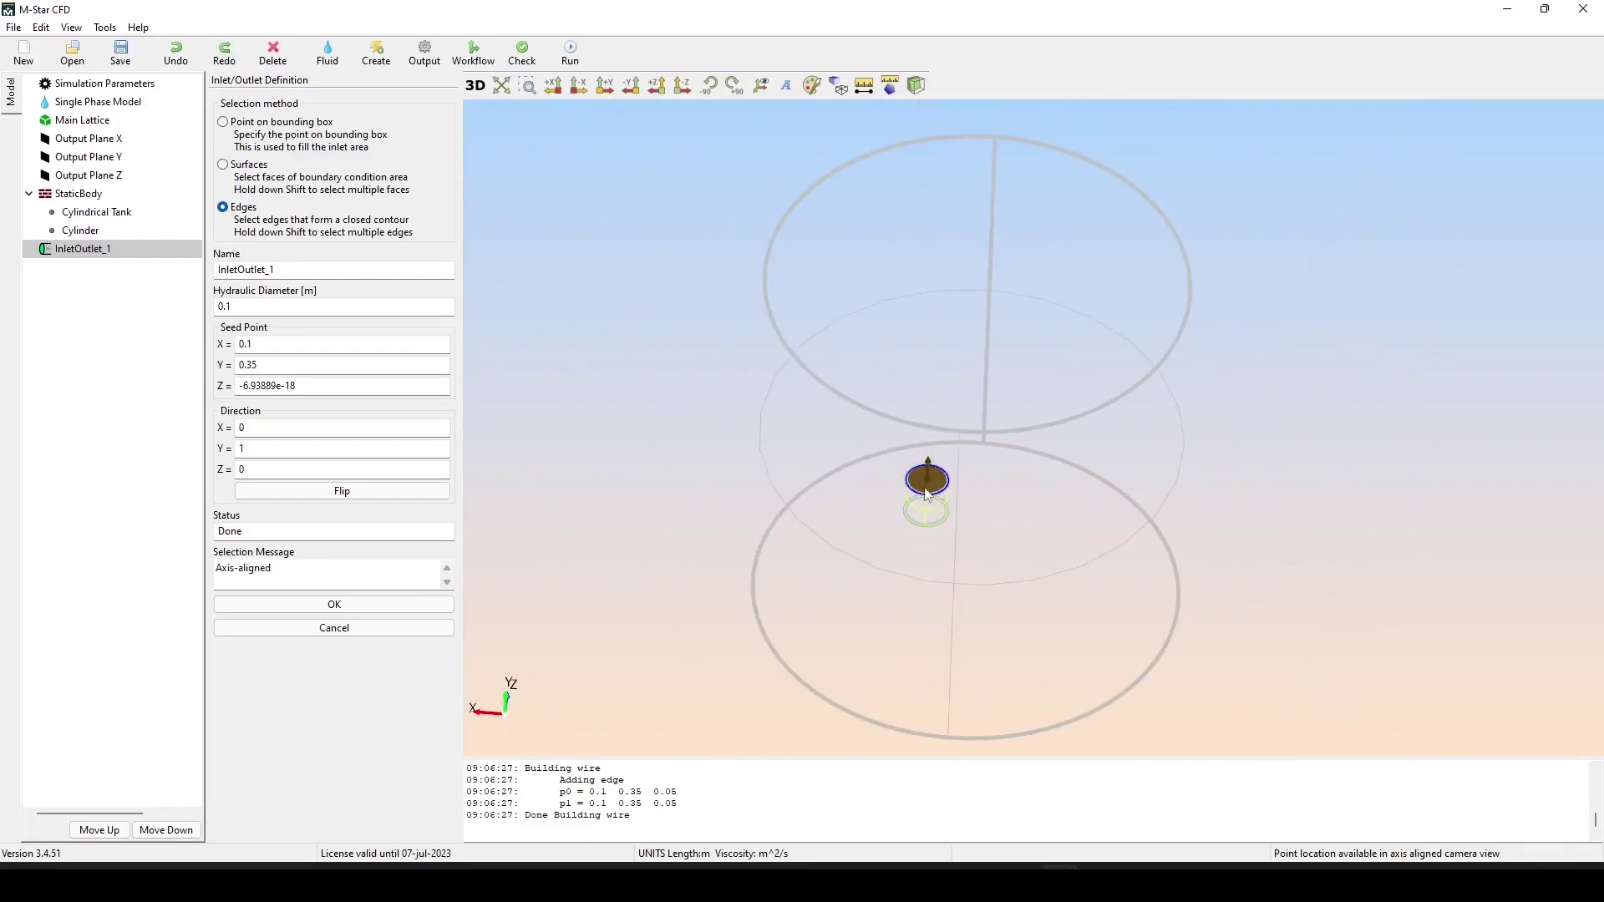
{"action": "left_click_drag", "start_coordinate": [944, 518], "coordinate": [1035, 484]}
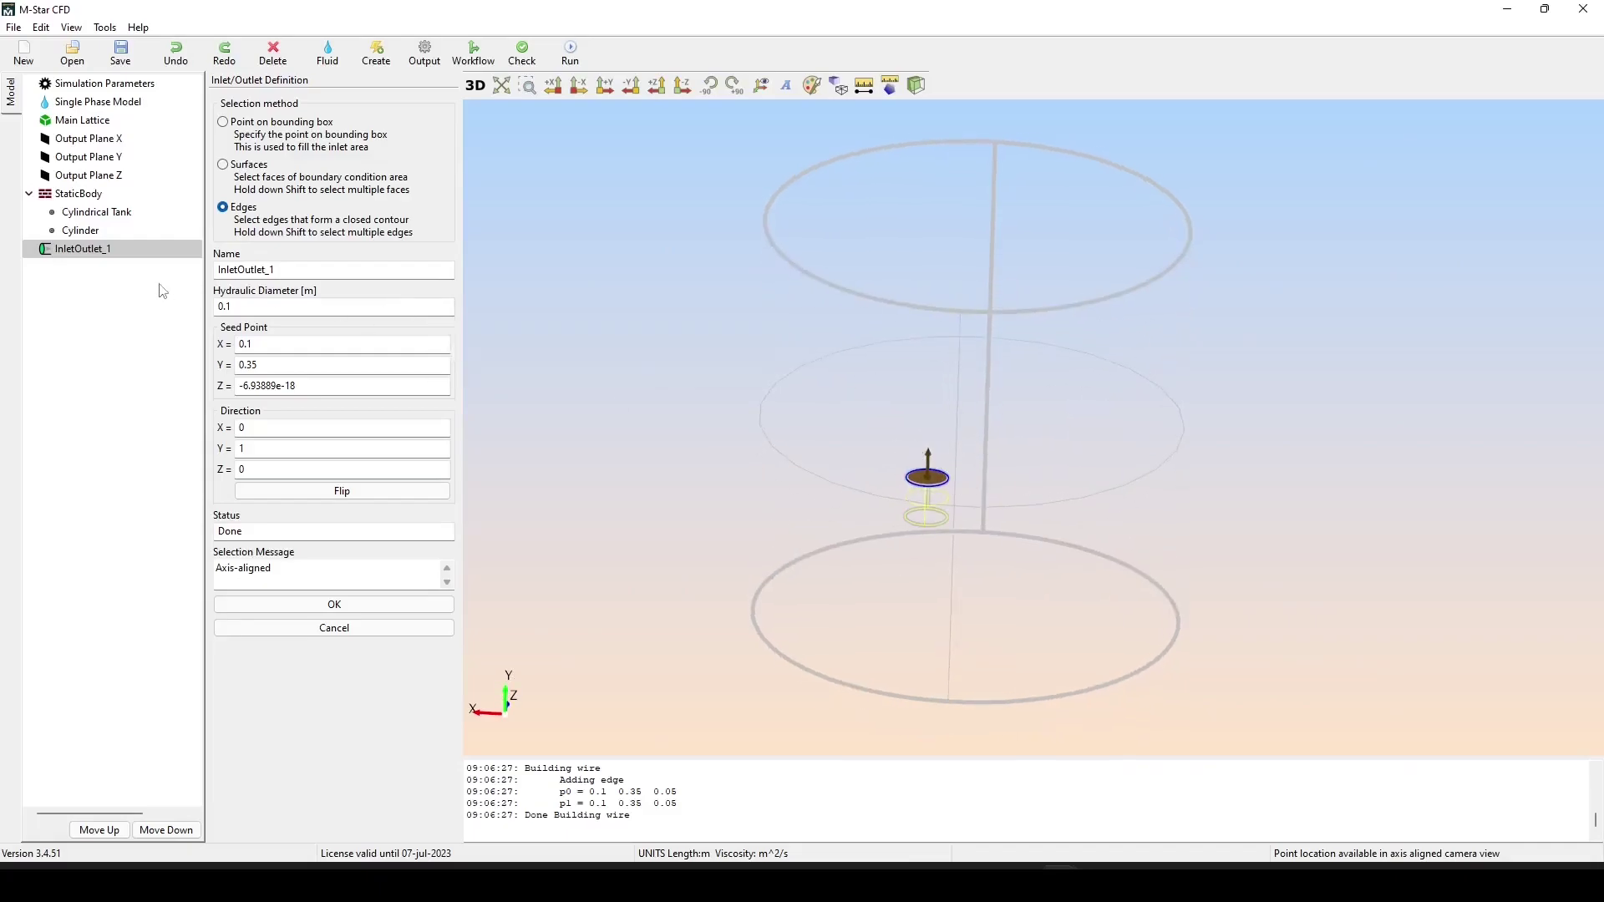
Cancel the inlet/outlet definition, and set the small cylinder's End1 to Flat and End2 to Open.
{"action": "left_click", "coordinate": [373, 632]}
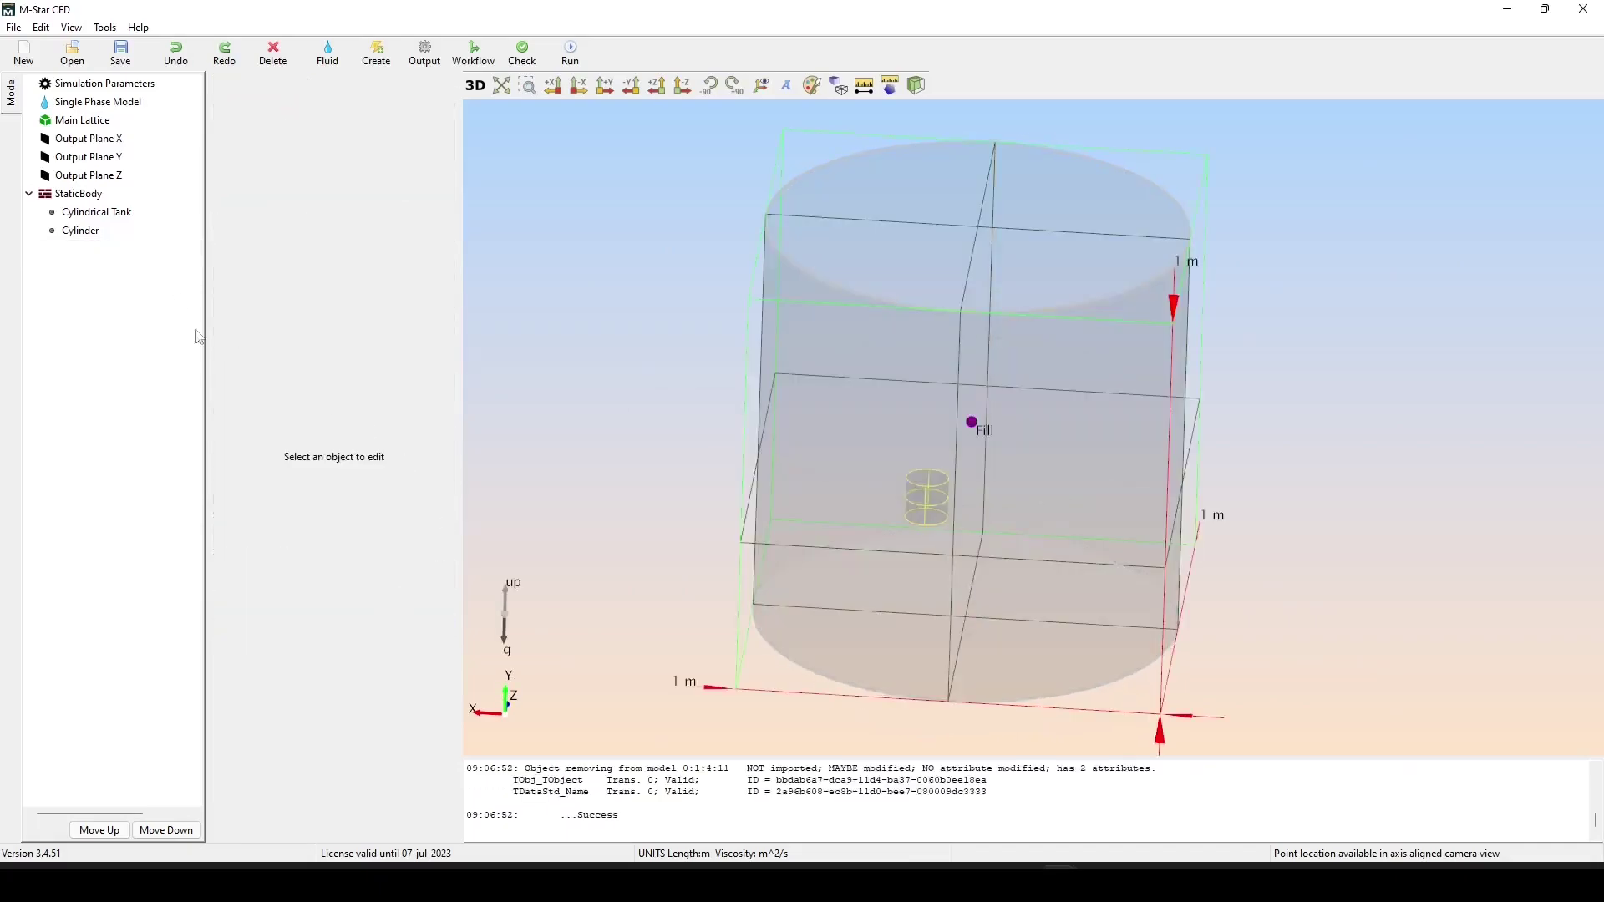
{"action": "left_click", "coordinate": [80, 231]}
{"action": "left_click_drag", "start_coordinate": [930, 459], "coordinate": [961, 602]}
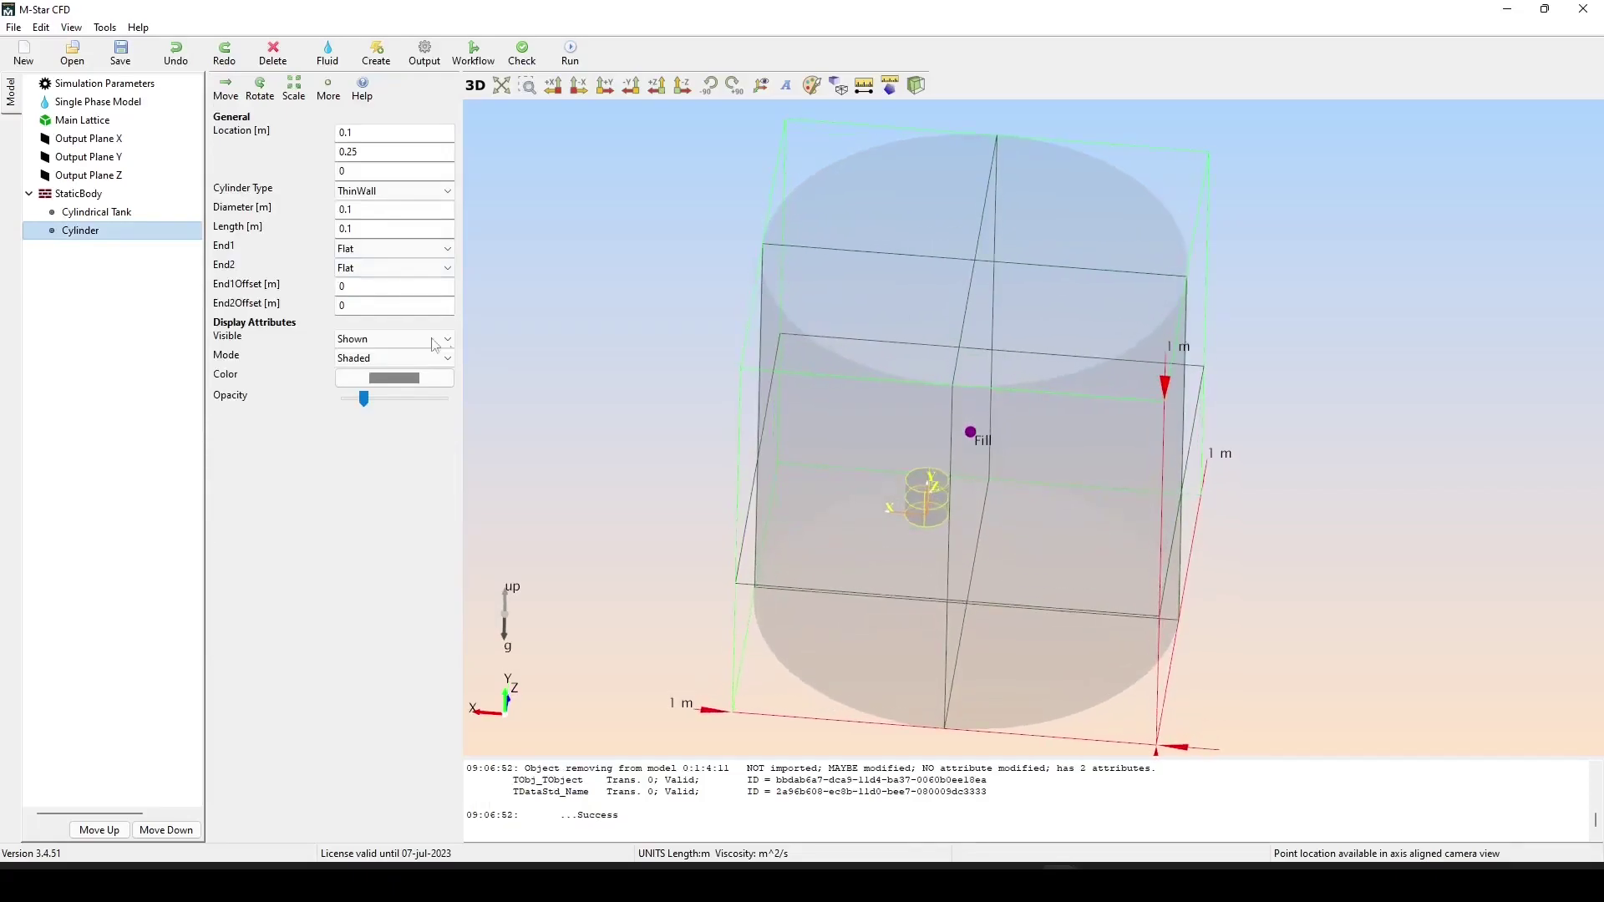
{"action": "left_click", "coordinate": [376, 251]}
{"action": "left_click", "coordinate": [371, 280]}
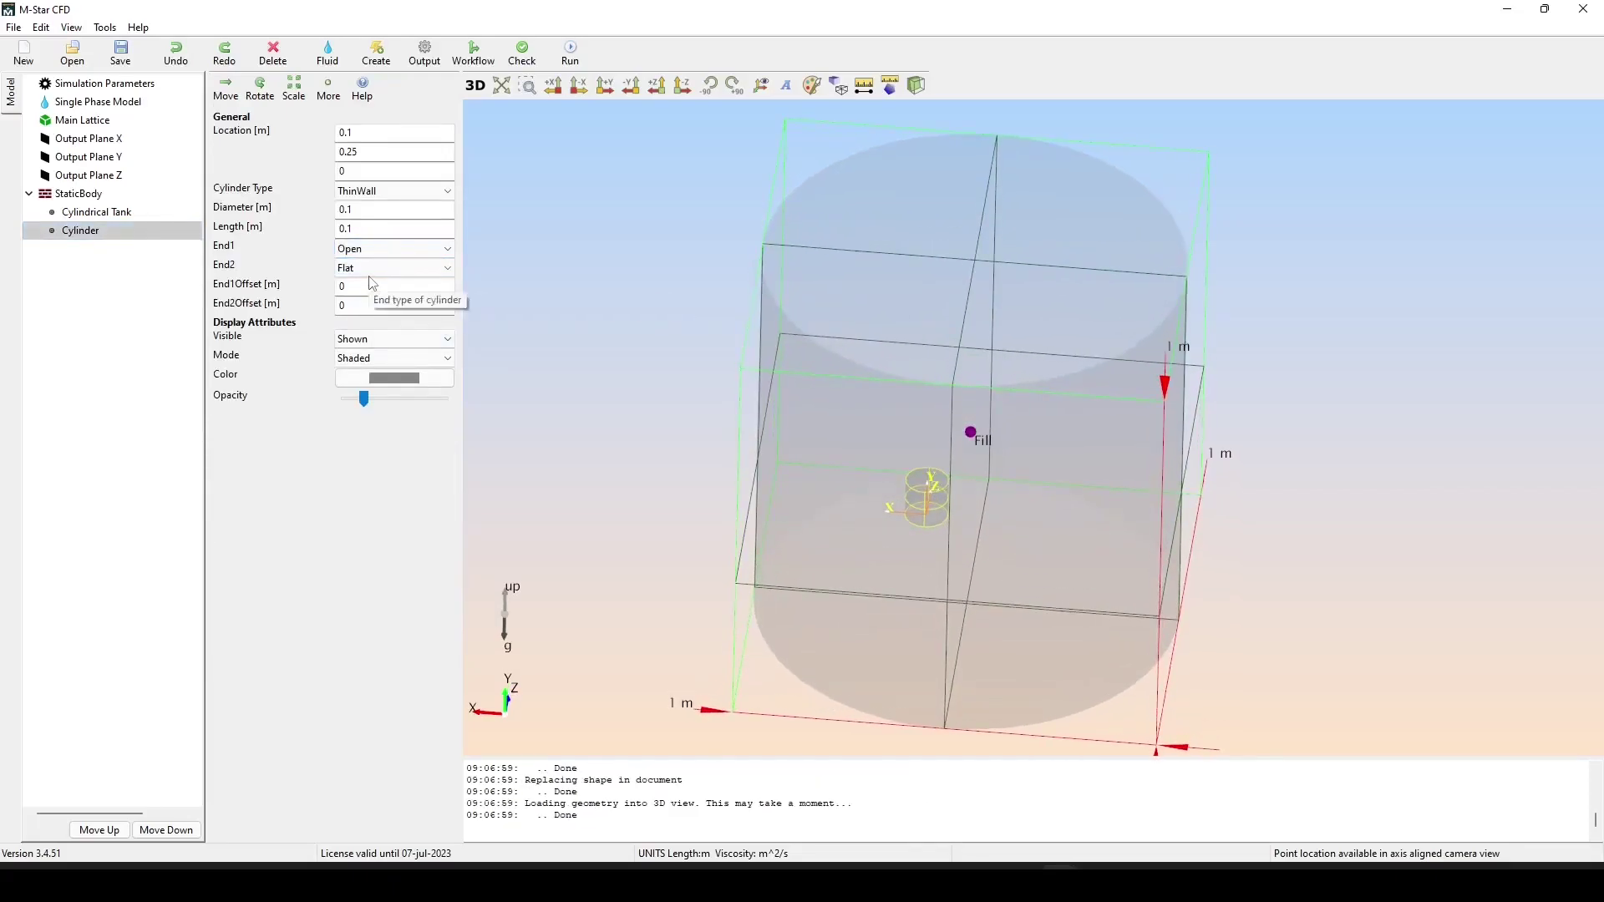
{"action": "left_click", "coordinate": [376, 268]}
{"action": "left_click", "coordinate": [373, 298]}
{"action": "left_click", "coordinate": [375, 249]}
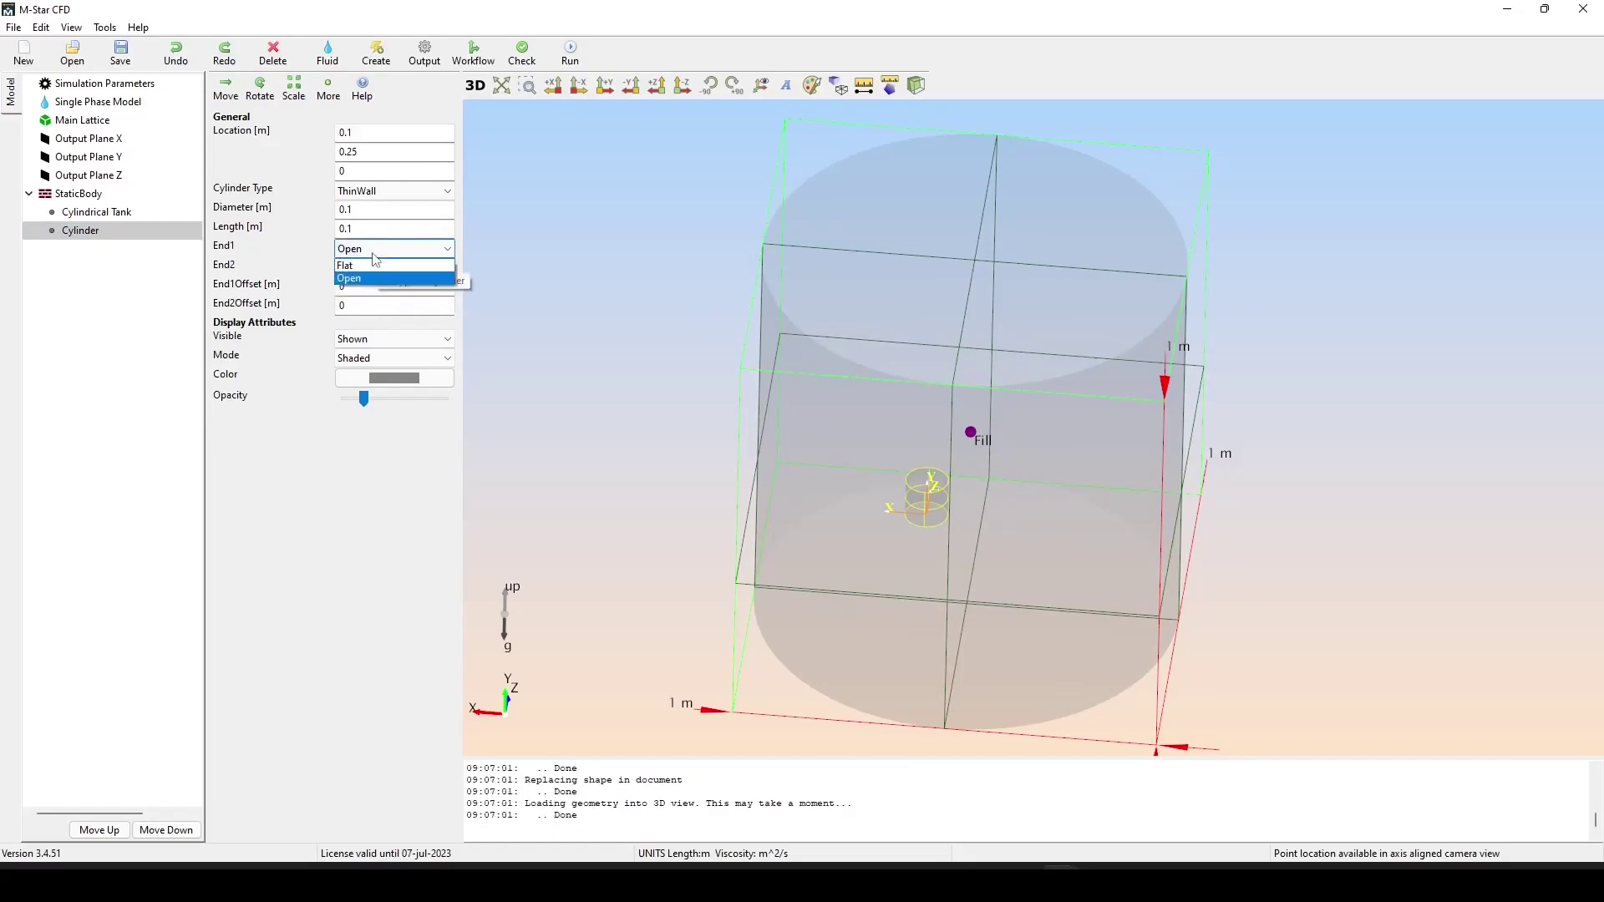
{"action": "left_click", "coordinate": [375, 264]}
{"action": "left_click_drag", "start_coordinate": [1088, 477], "coordinate": [1080, 561]}
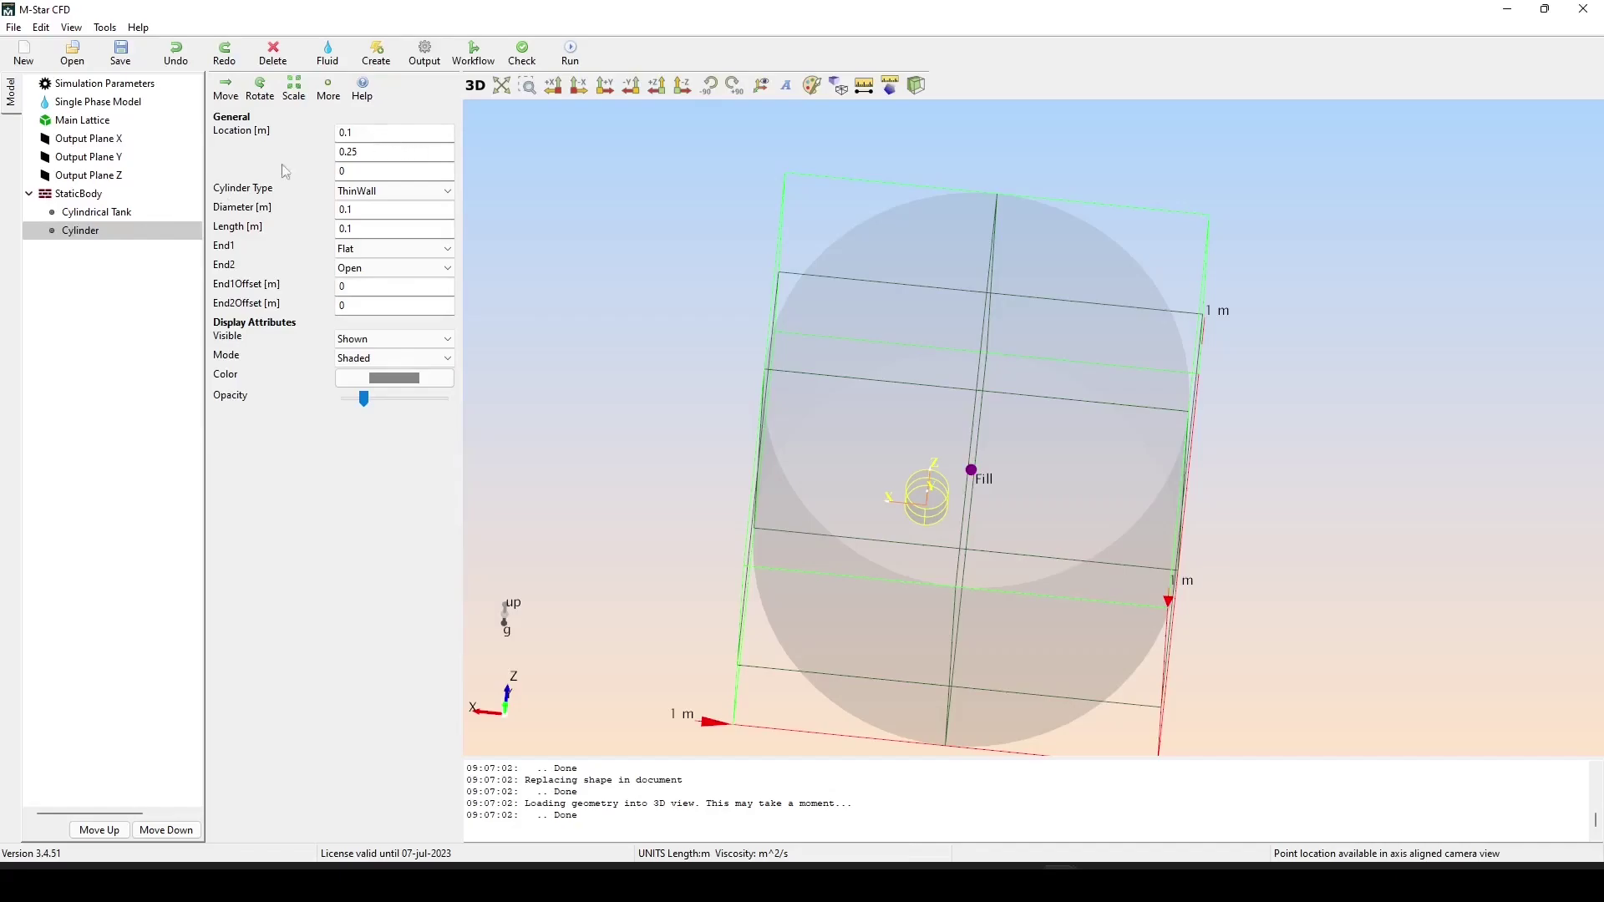
{"action": "left_click_drag", "start_coordinate": [974, 585], "coordinate": [957, 447]}
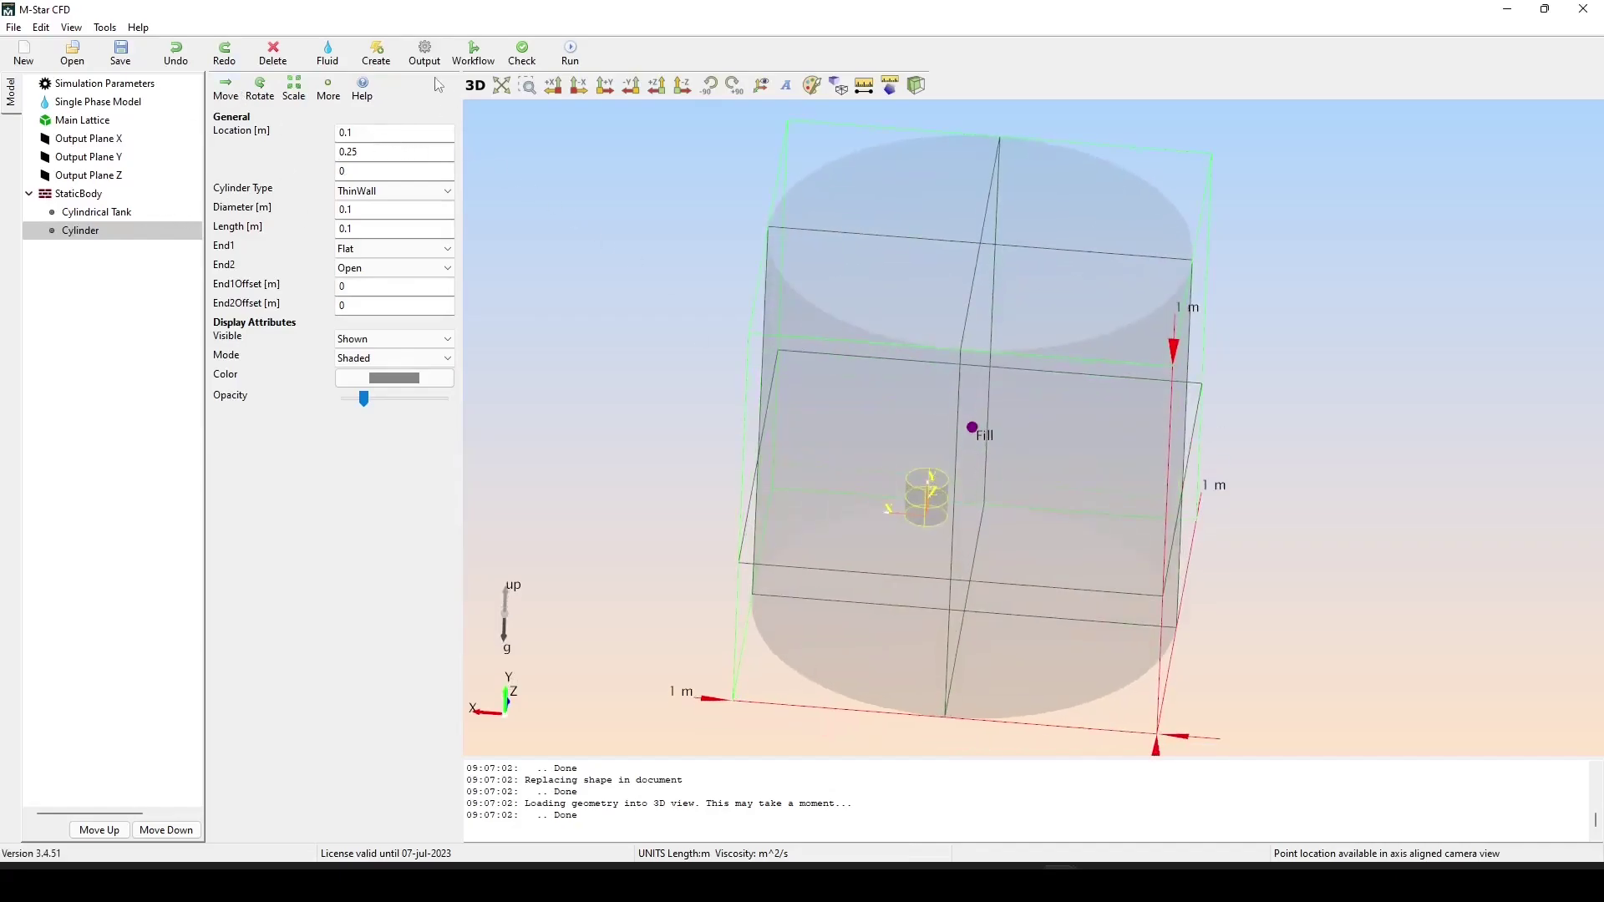
Create an inlet/outlet with the Edges selection method, using the small cylinder's bottom circular edge as the contour.
{"action": "left_click", "coordinate": [387, 57]}
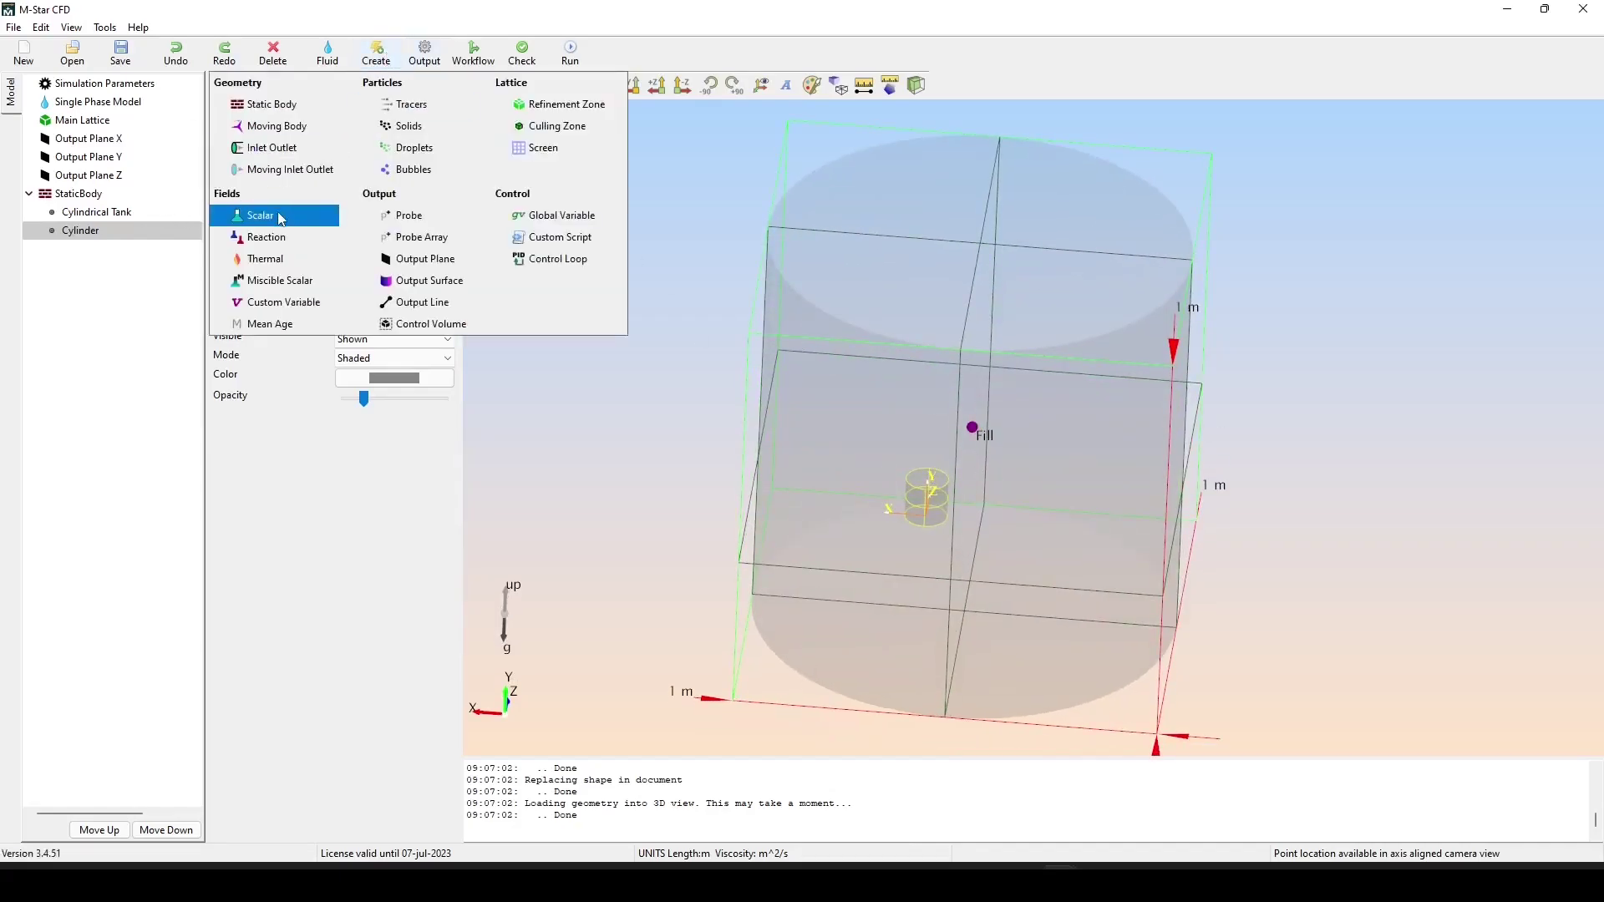
{"action": "left_click", "coordinate": [289, 148]}
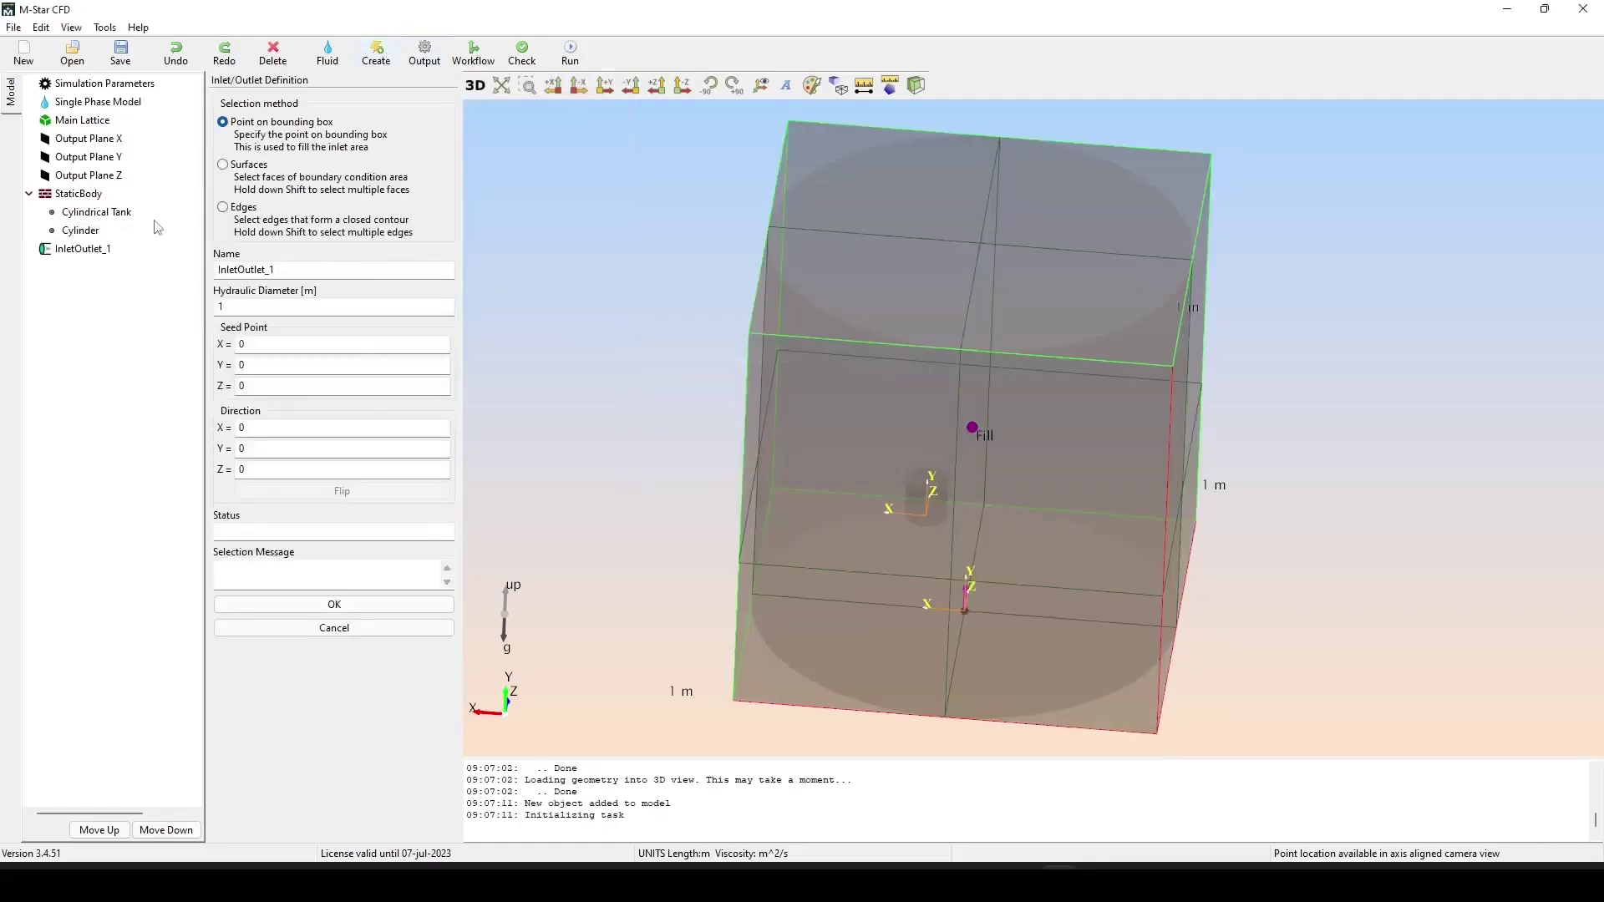
{"action": "left_click", "coordinate": [229, 209]}
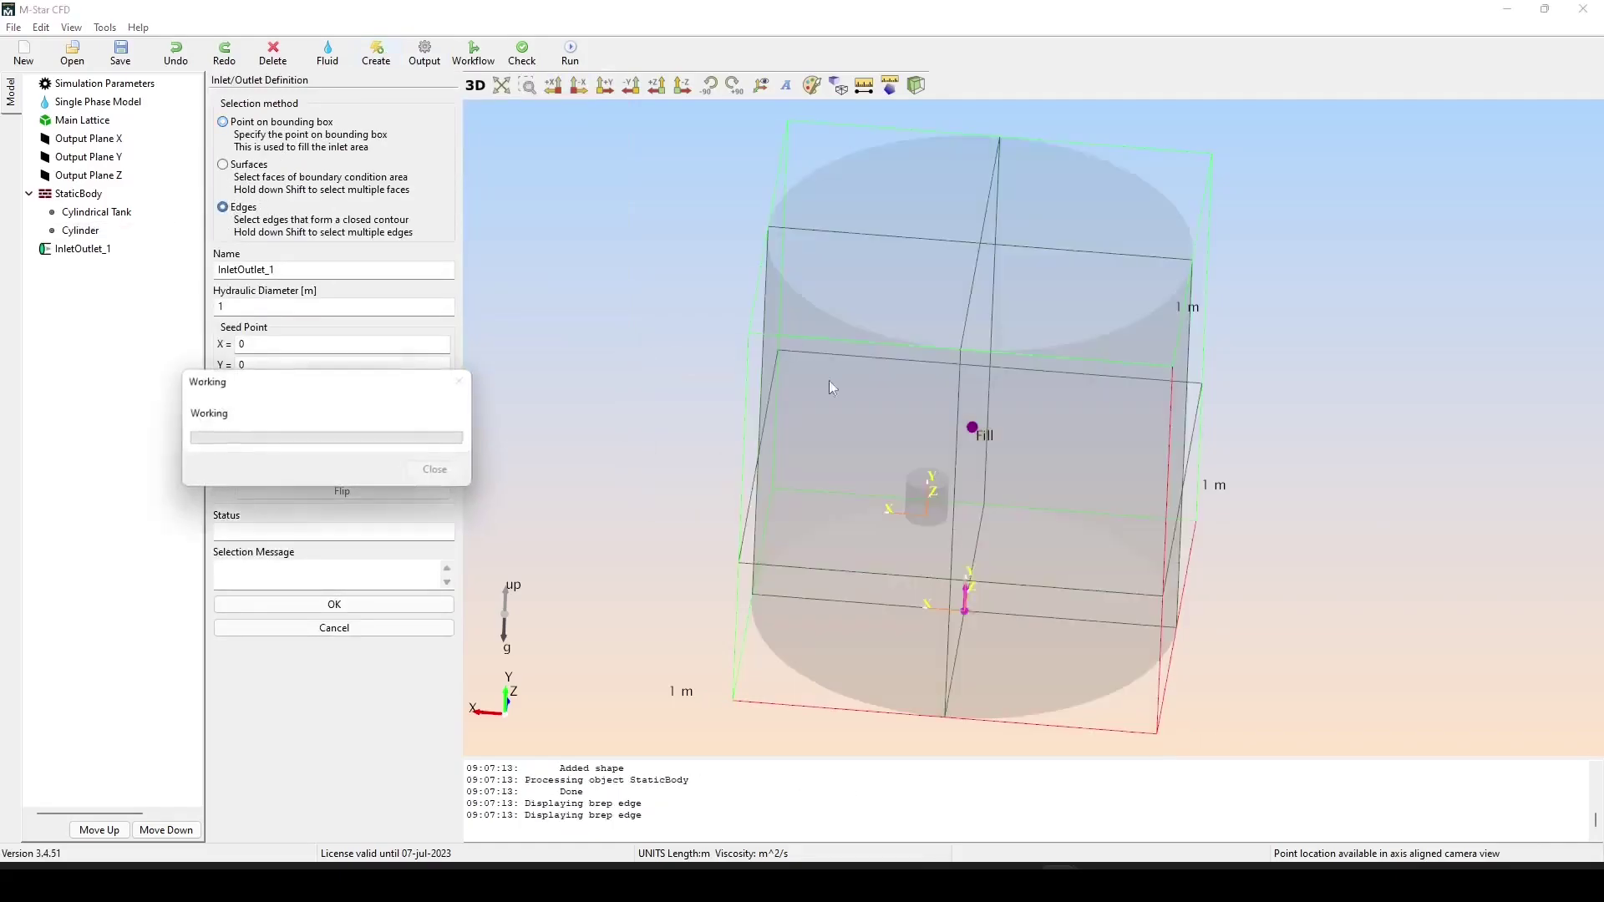
{"action": "left_click", "coordinate": [943, 518]}
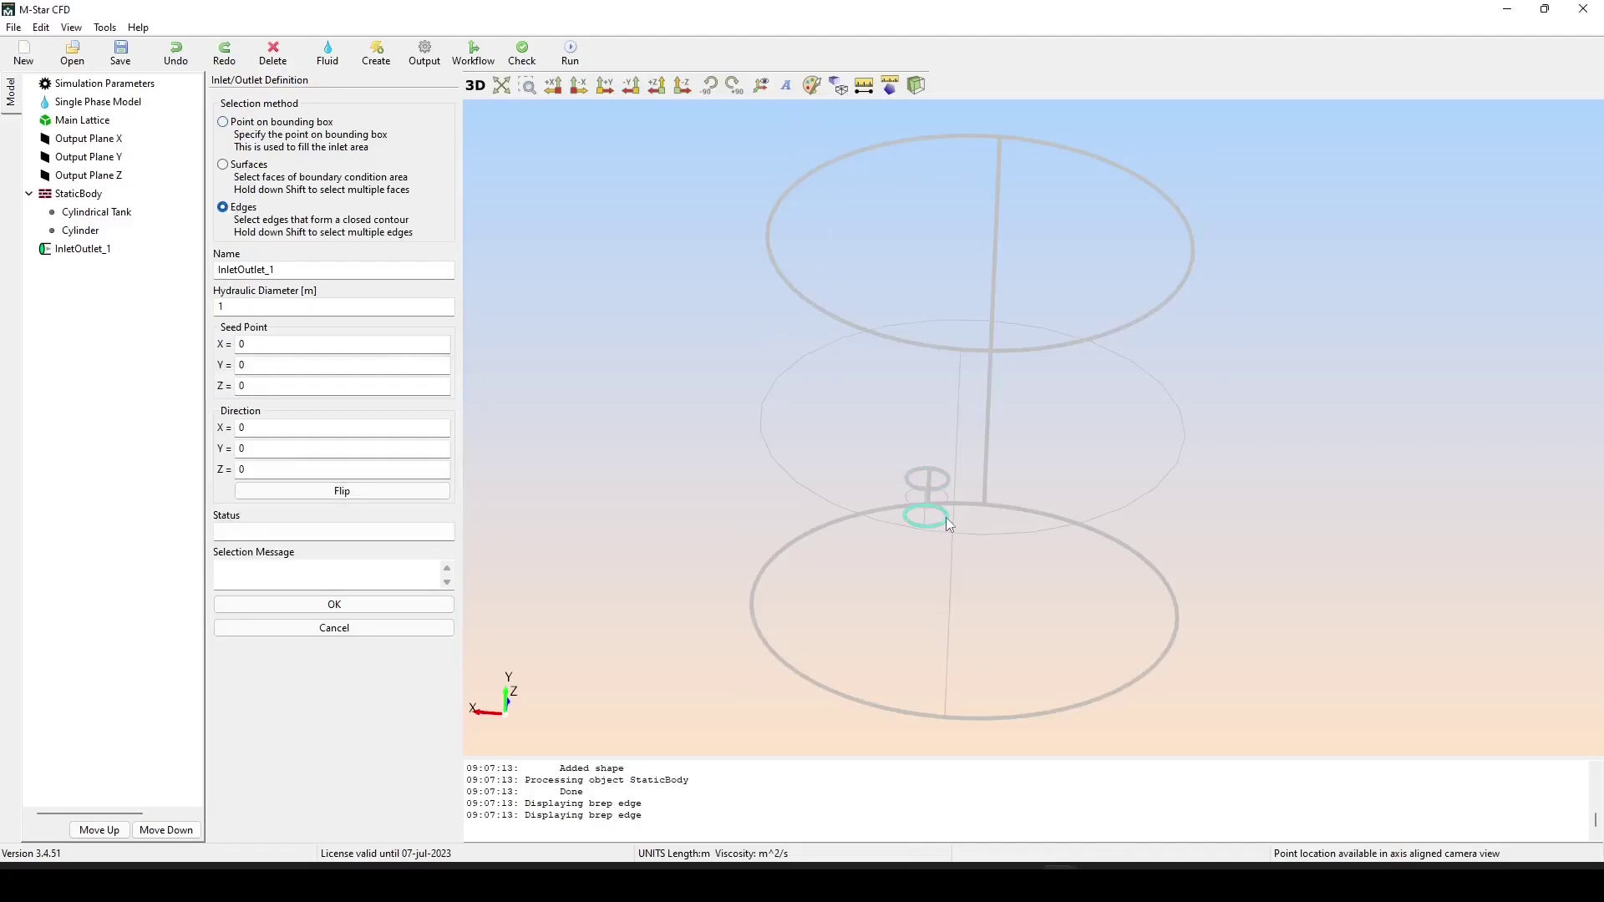
{"action": "left_click", "coordinate": [335, 604]}
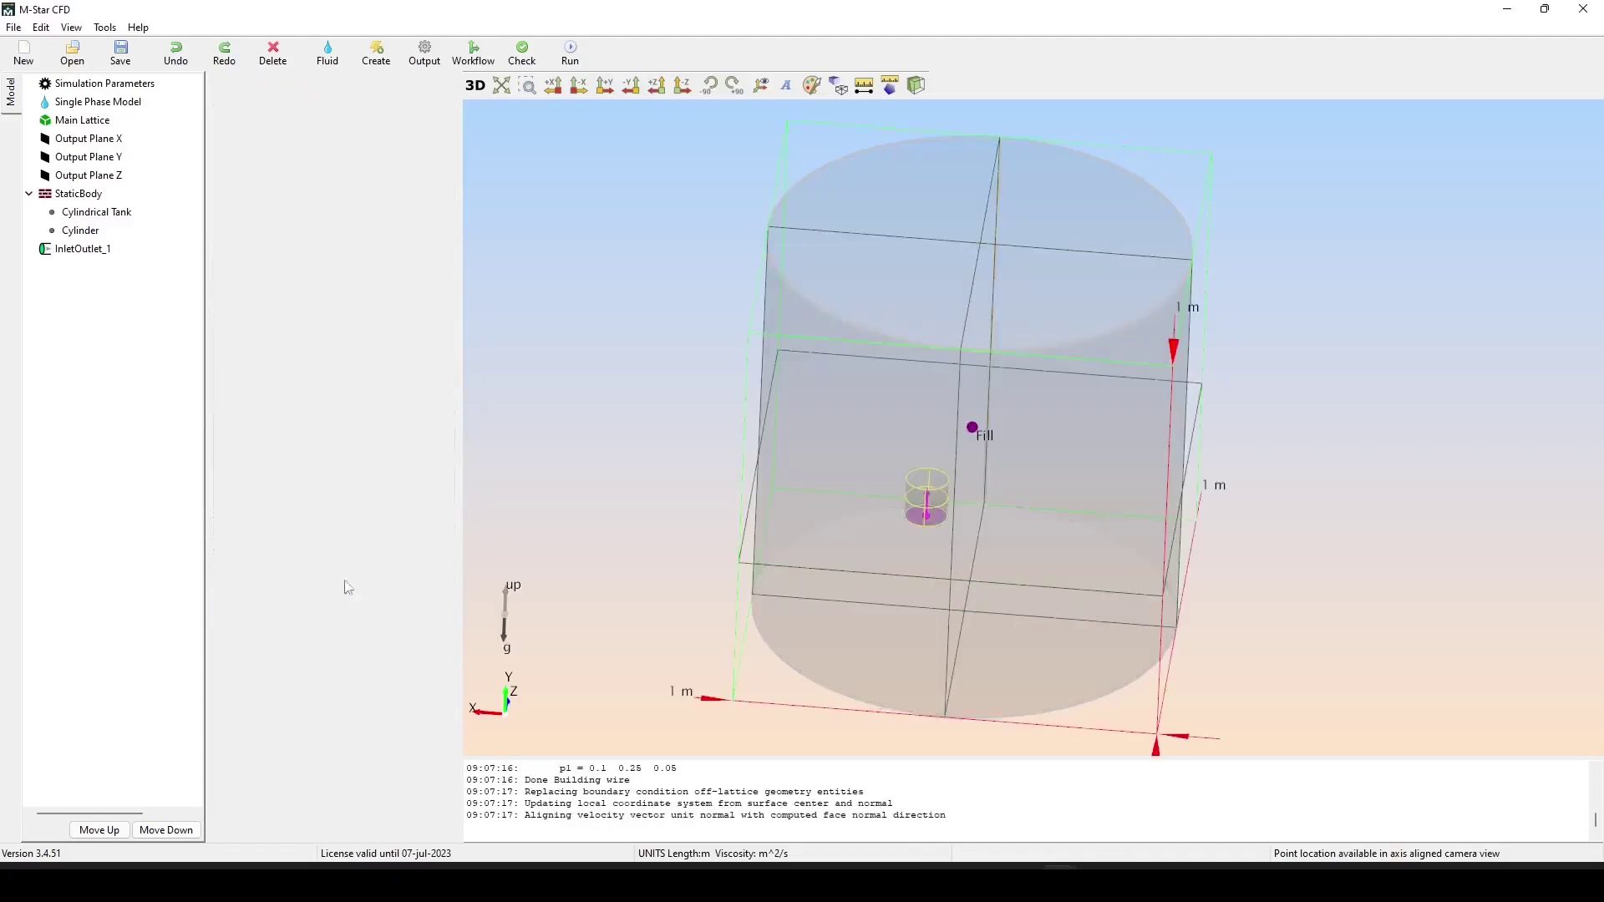
Run a new simulation in M-Star Solve using the M-Star Simulations\Test case folder, and close the solver window.
{"action": "left_click", "coordinate": [559, 57]}
{"action": "left_click", "coordinate": [882, 443]}
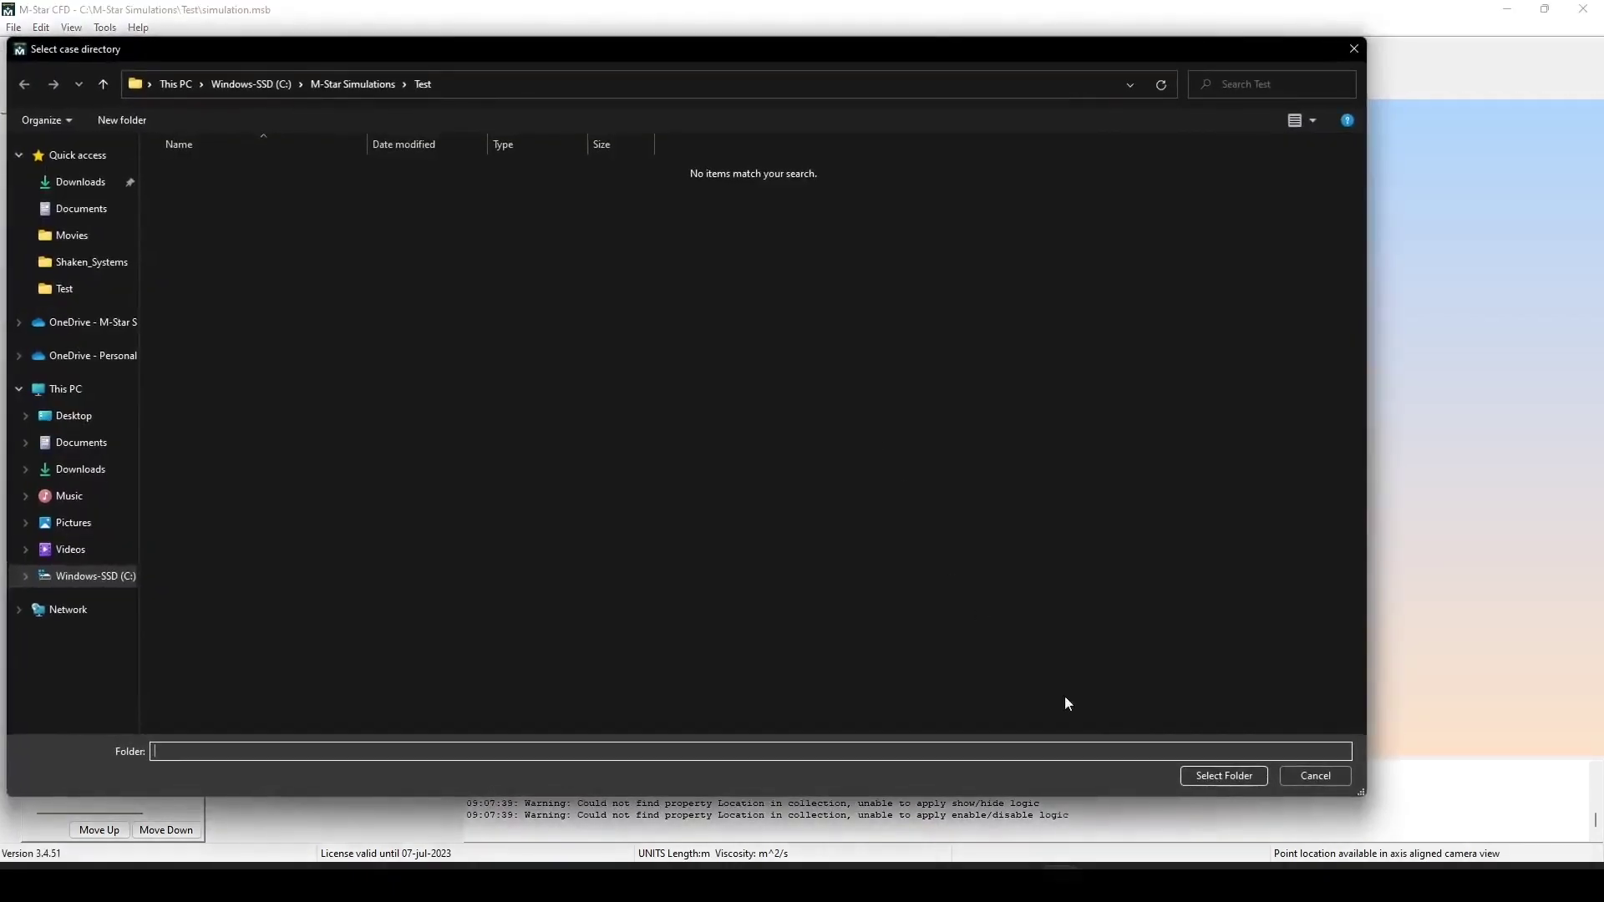
{"action": "left_click", "coordinate": [1245, 779]}
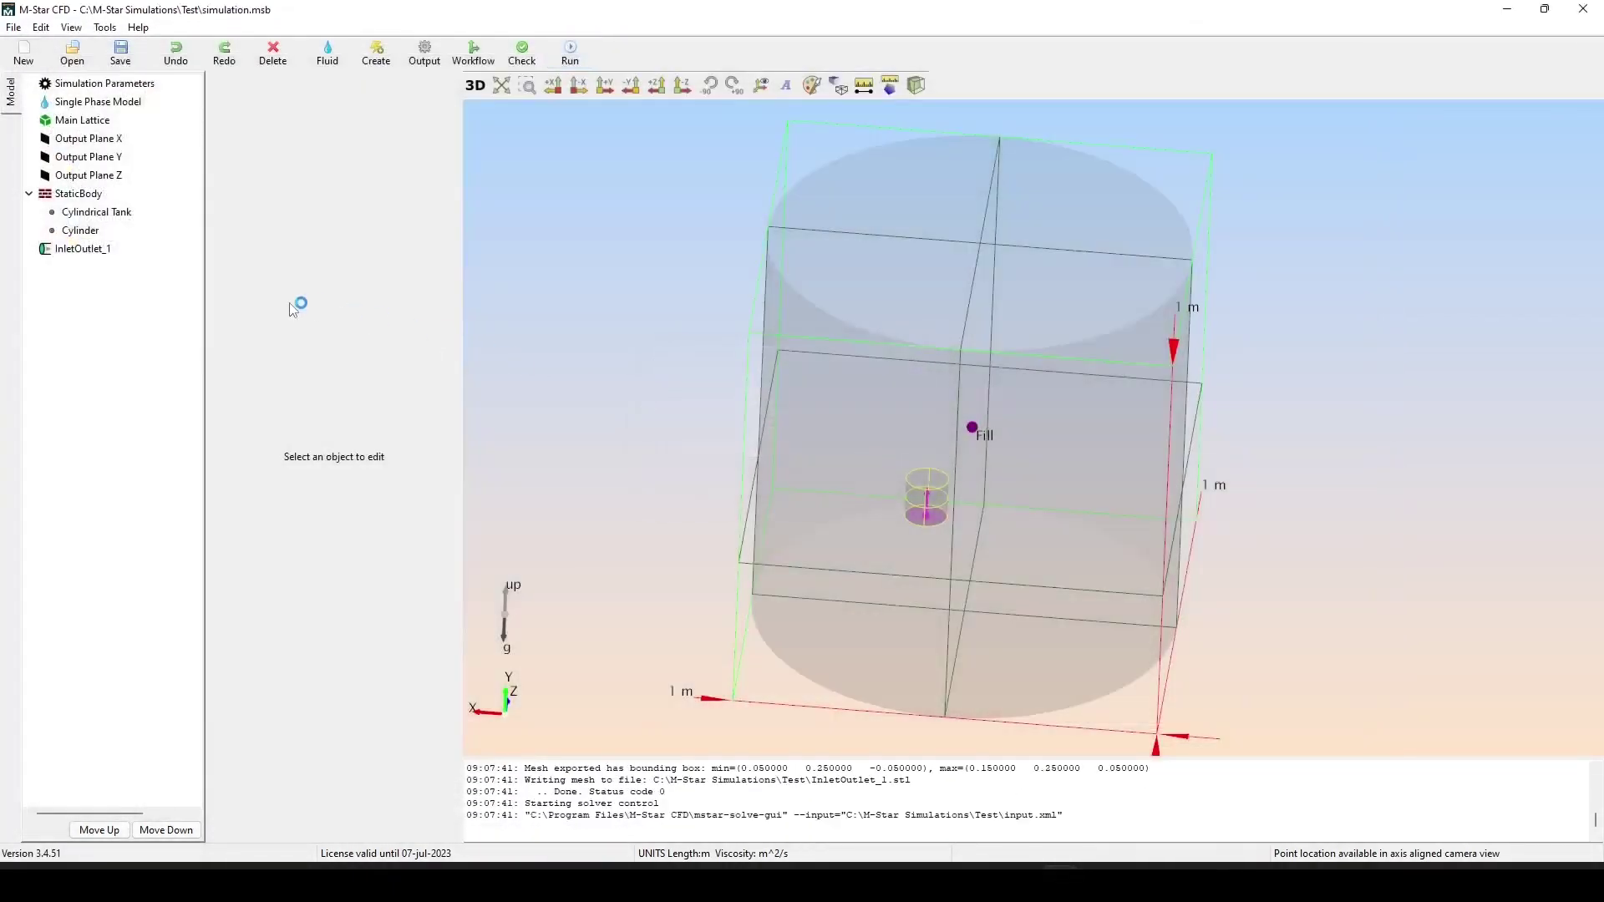
{"action": "left_click", "coordinate": [233, 289]}
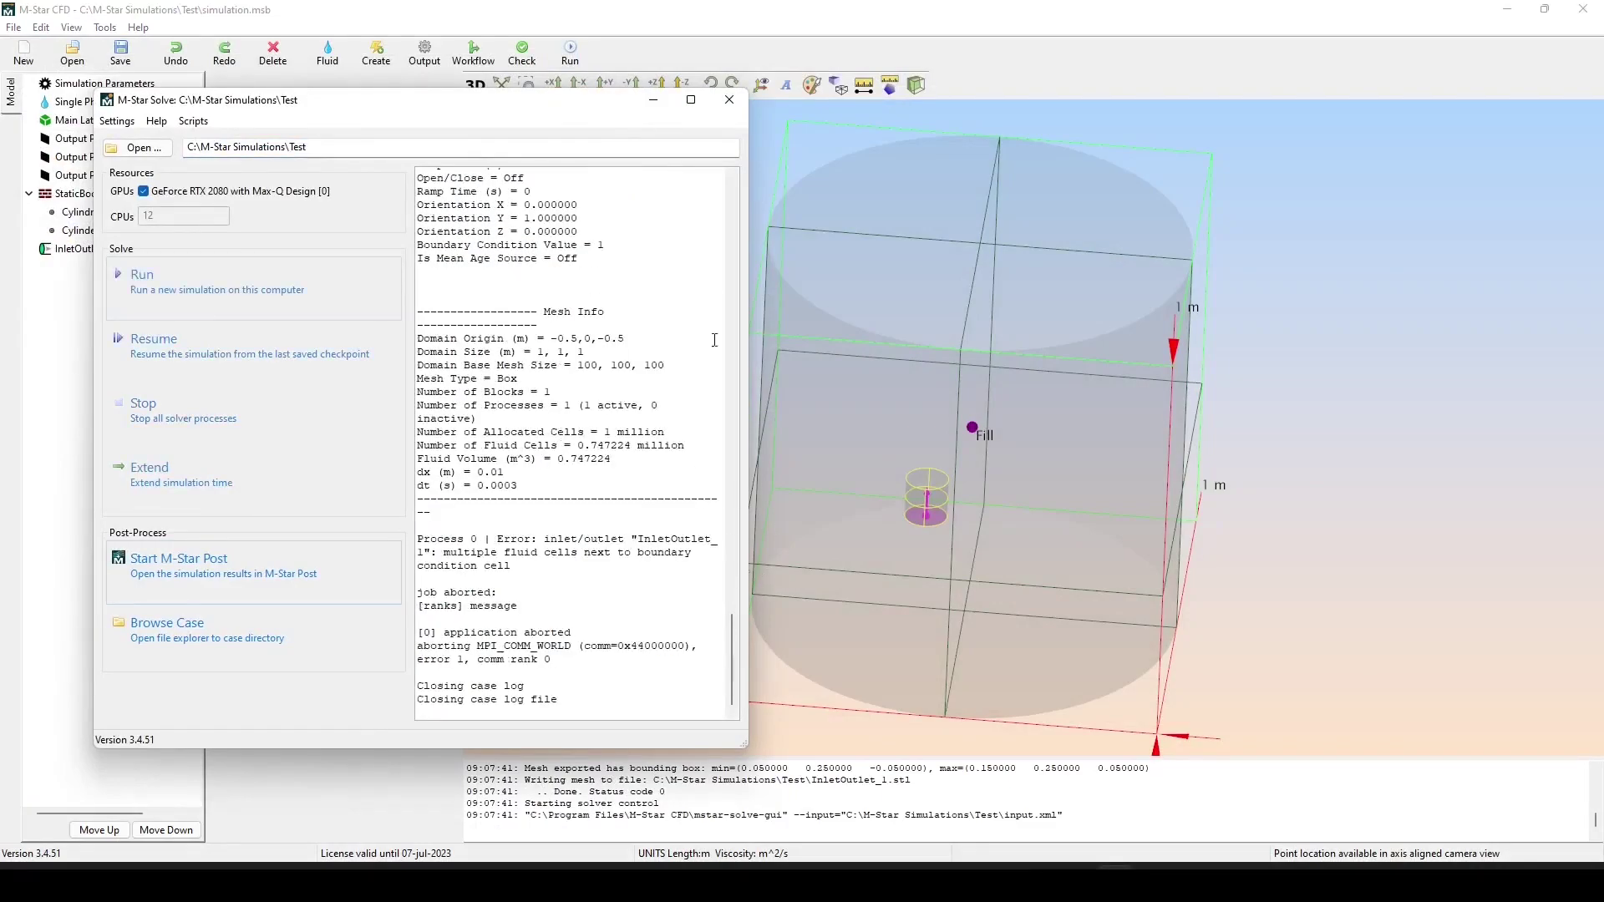
{"action": "left_click_drag", "start_coordinate": [559, 109], "coordinate": [767, 67]}
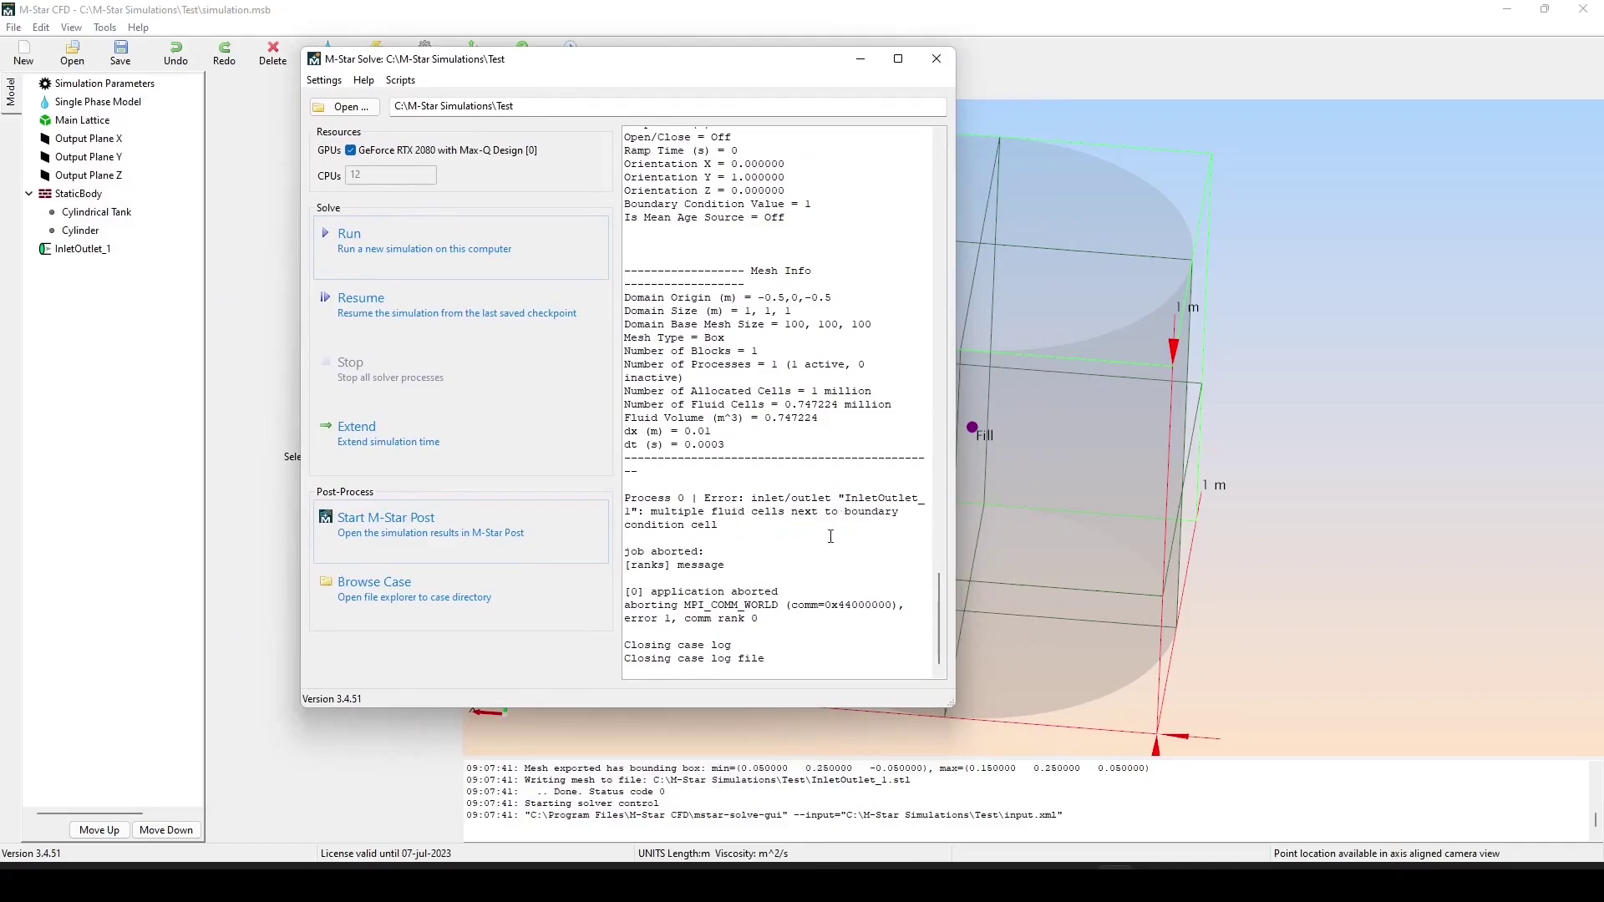
{"action": "left_click", "coordinate": [937, 58]}
Clone the small cylinder and place the copy directly beneath it by setting its Y location to 0.15 m.
{"action": "left_click_drag", "start_coordinate": [964, 524], "coordinate": [903, 488]}
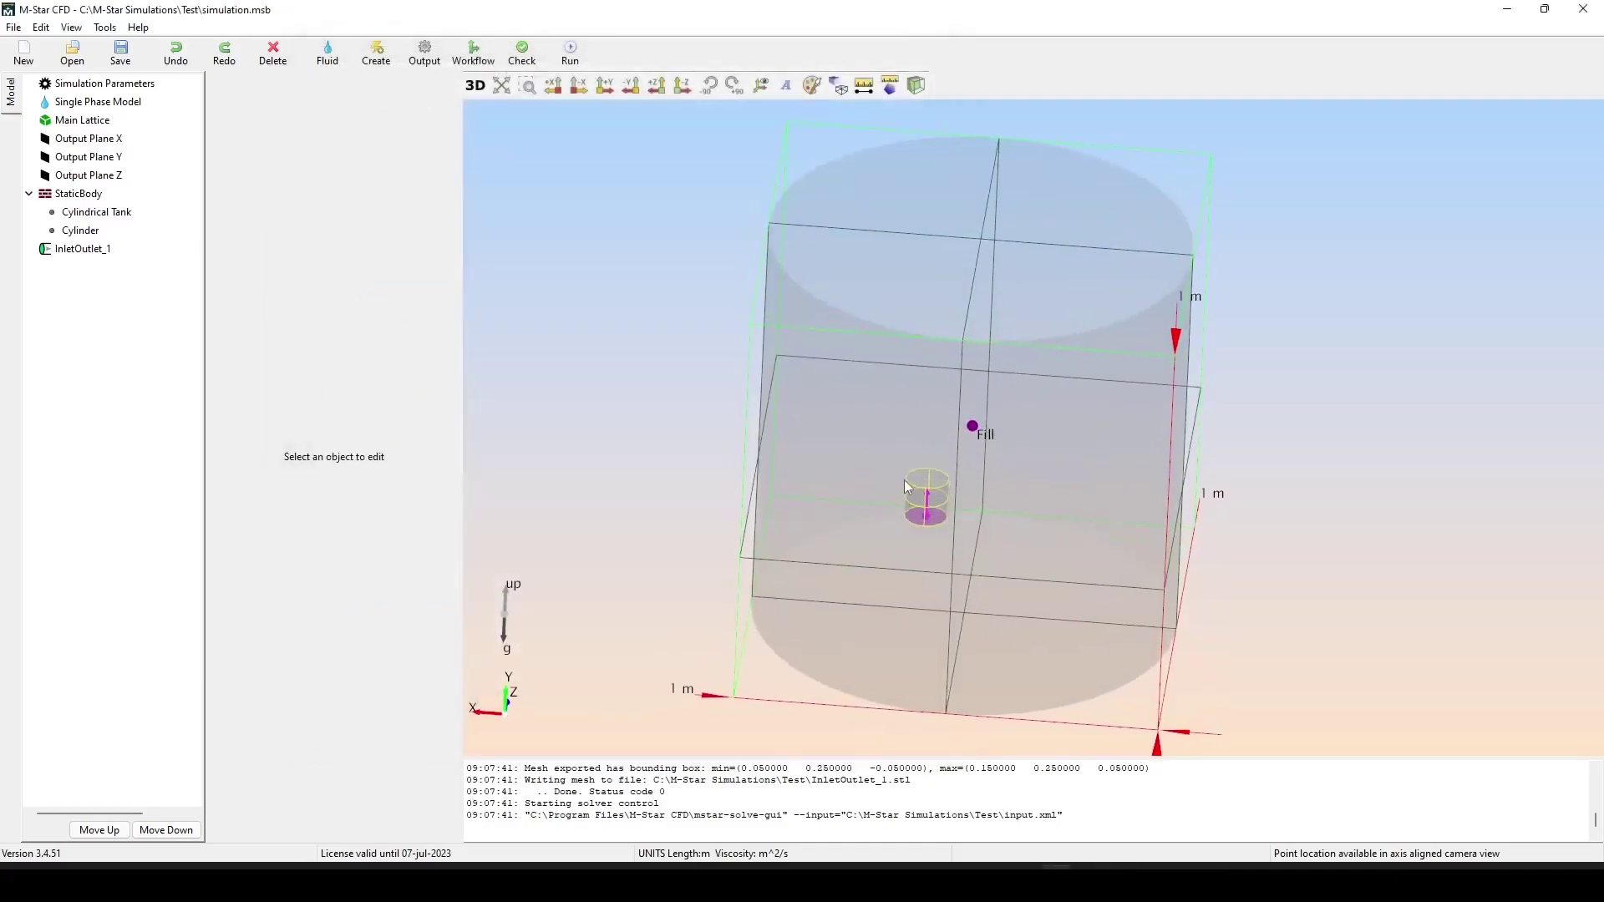
{"action": "left_click_drag", "start_coordinate": [989, 669], "coordinate": [1097, 578]}
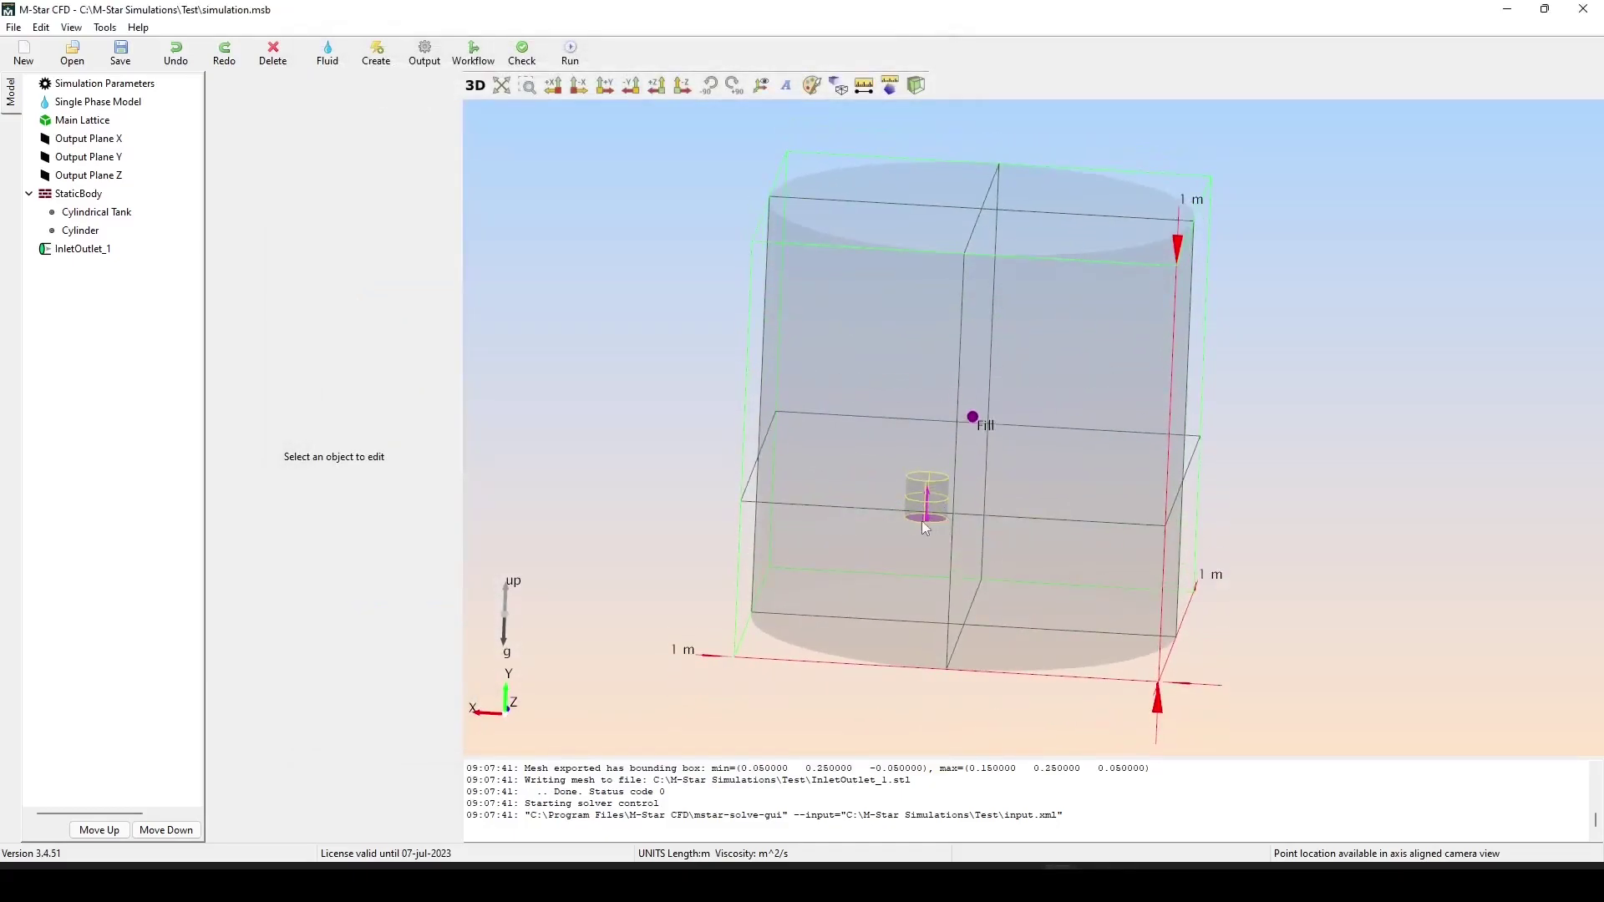
{"action": "scroll", "coordinate": [1103, 595], "scroll_direction": "up", "scroll_amount": 2}
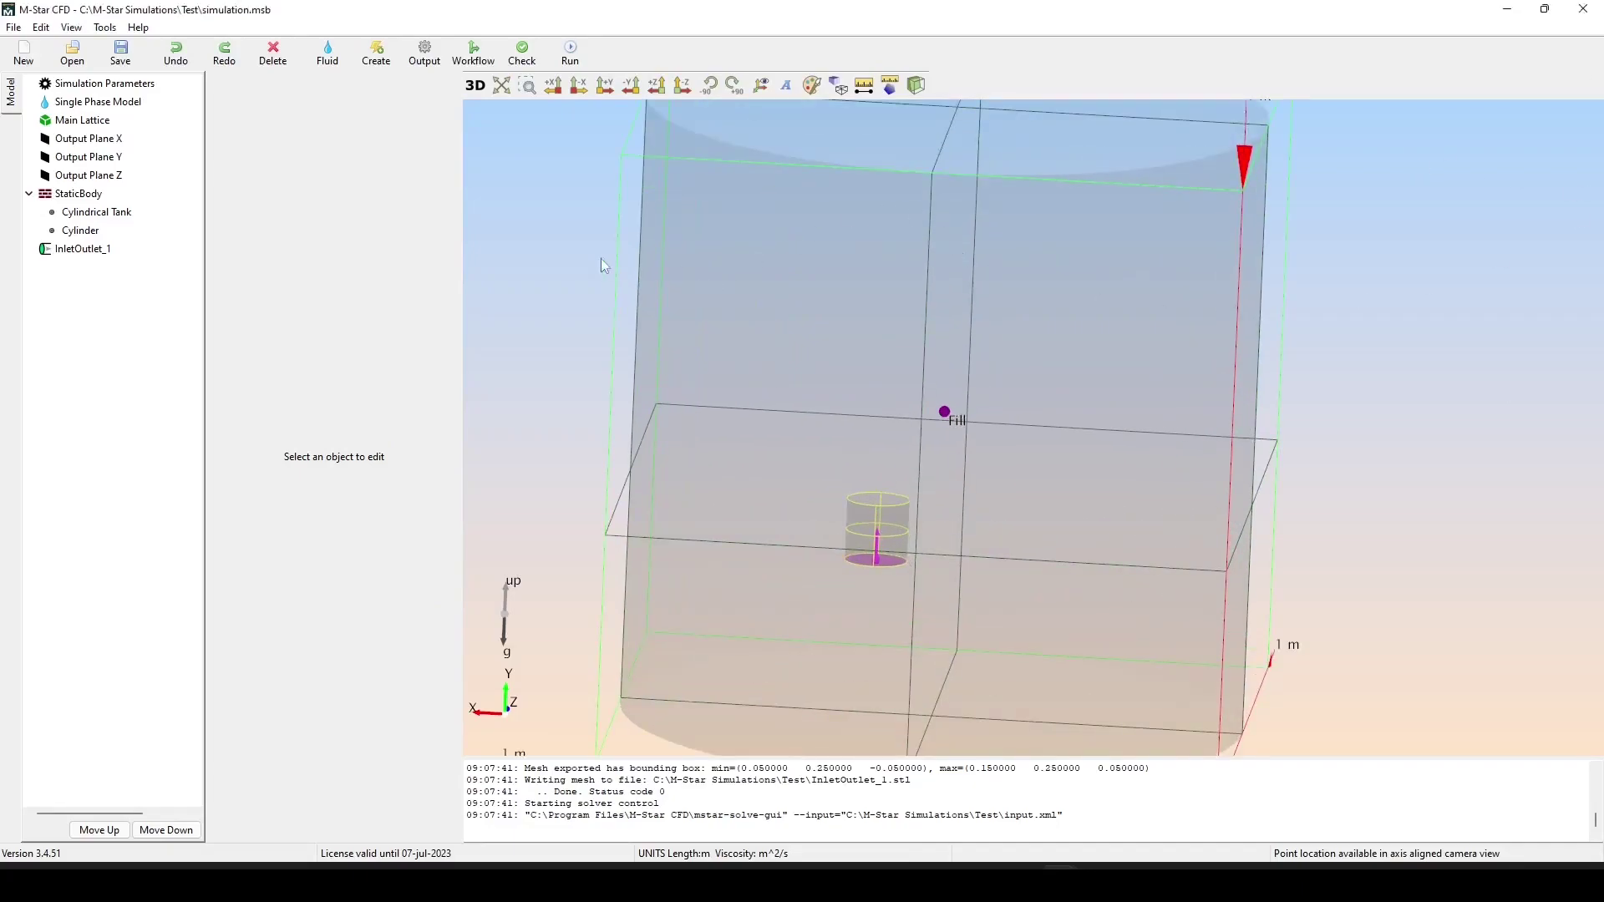
{"action": "left_click", "coordinate": [392, 46]}
{"action": "left_click", "coordinate": [84, 232]}
{"action": "right_click", "coordinate": [85, 237]}
{"action": "left_click", "coordinate": [132, 282]}
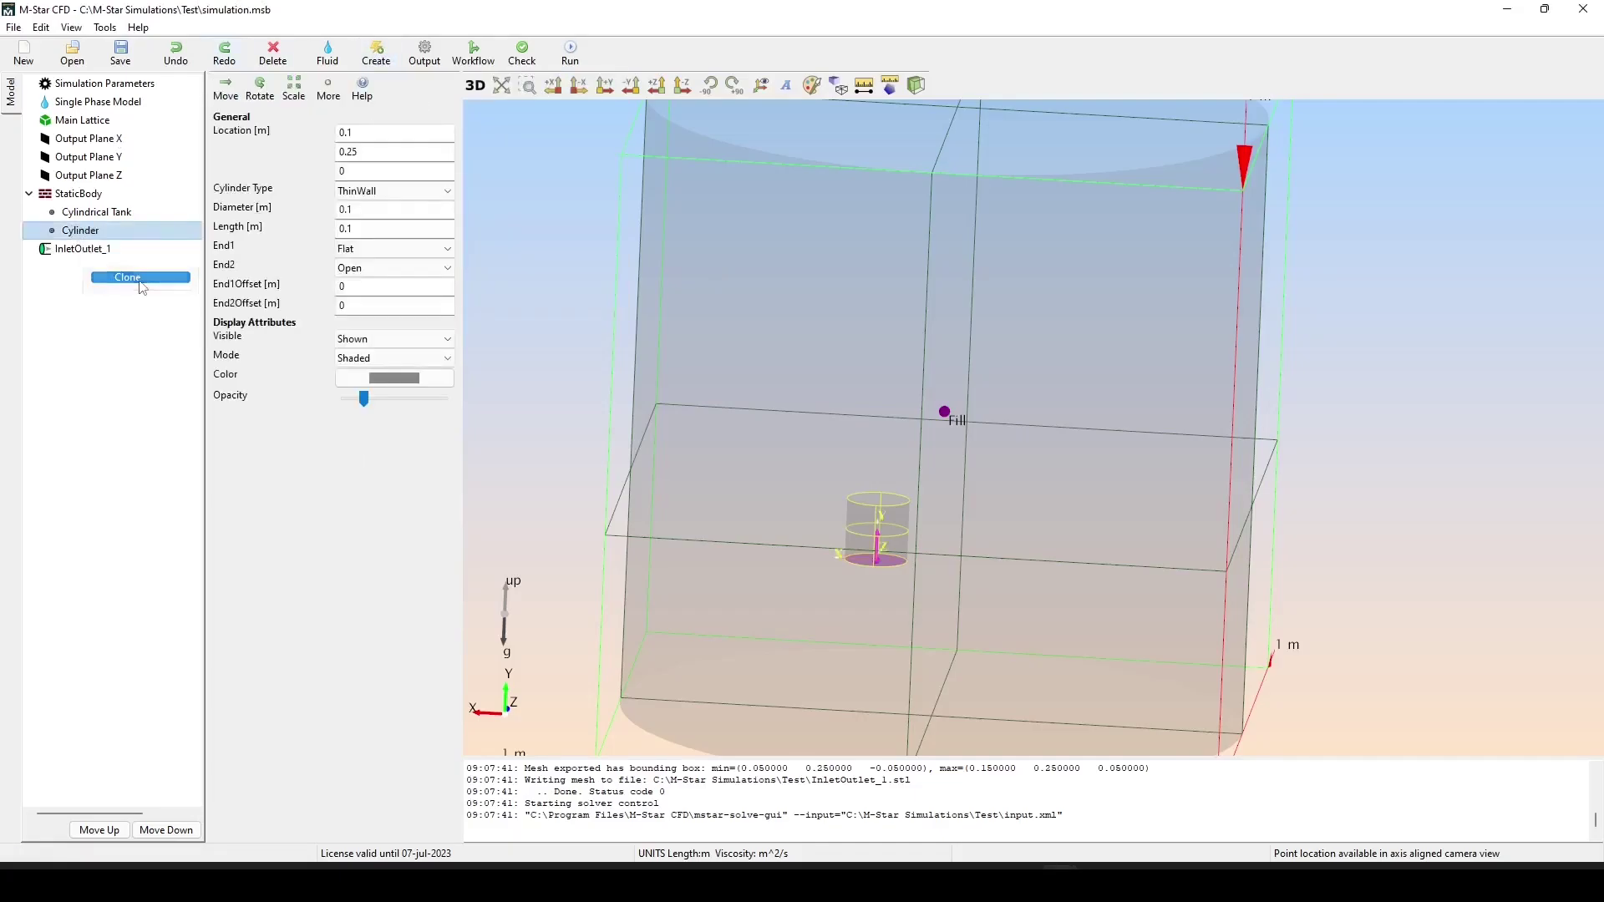
{"action": "left_click", "coordinate": [90, 250]}
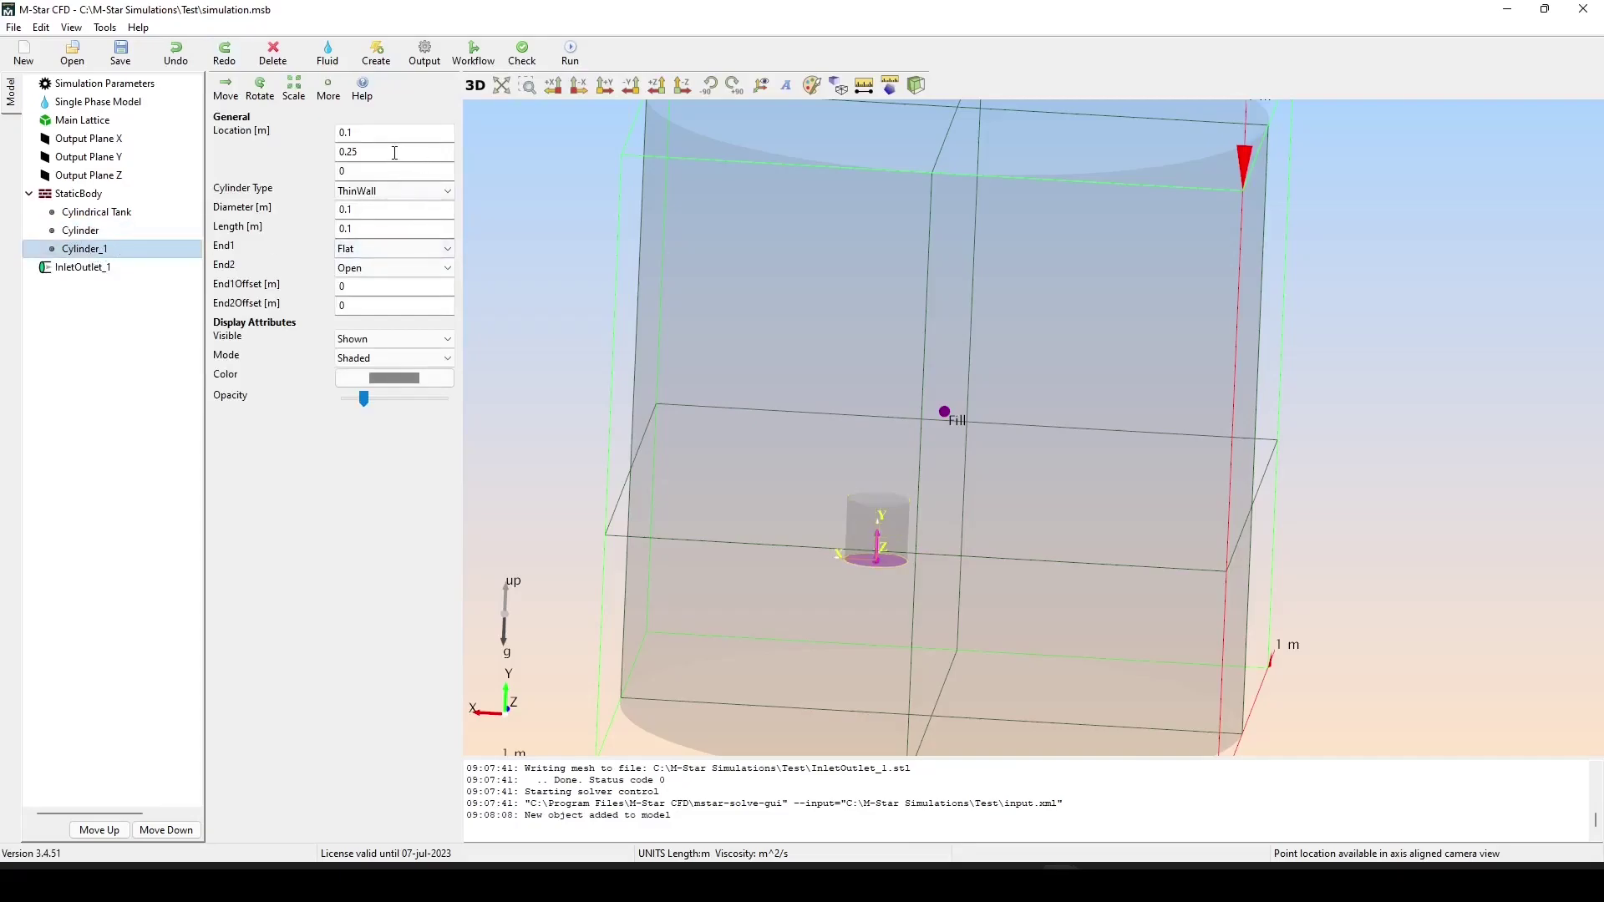
{"action": "left_click", "coordinate": [351, 152]}
{"action": "key", "text": "BackSpace"}
{"action": "type", "text": "1"}
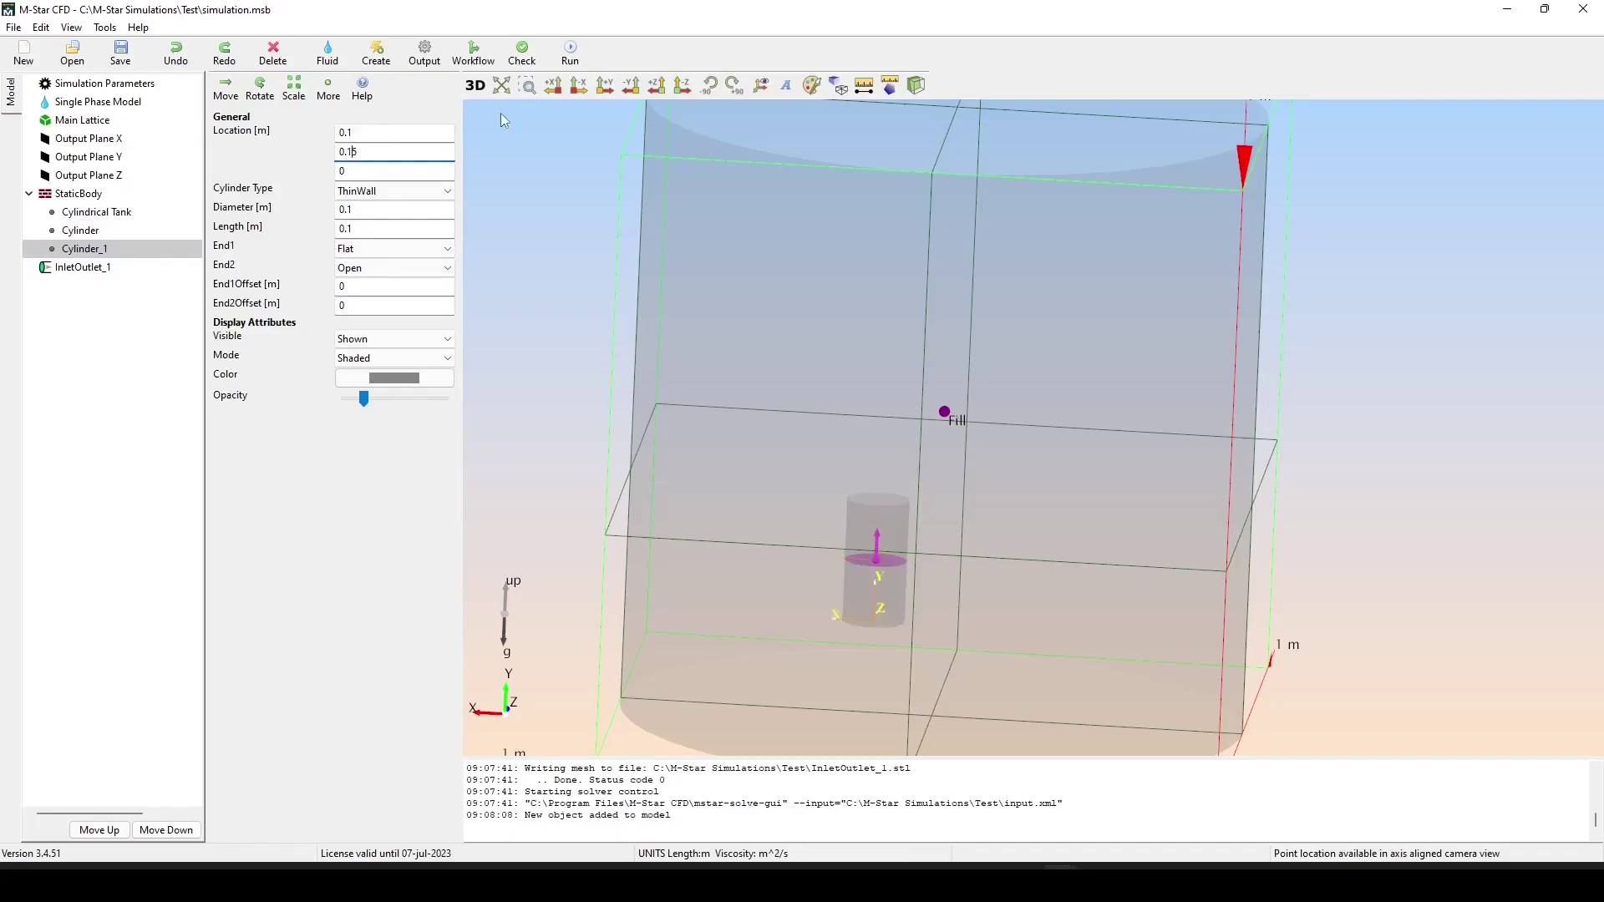
Set both End1 and End2 of the cloned cylinder to Flat.
{"action": "left_click", "coordinate": [393, 249]}
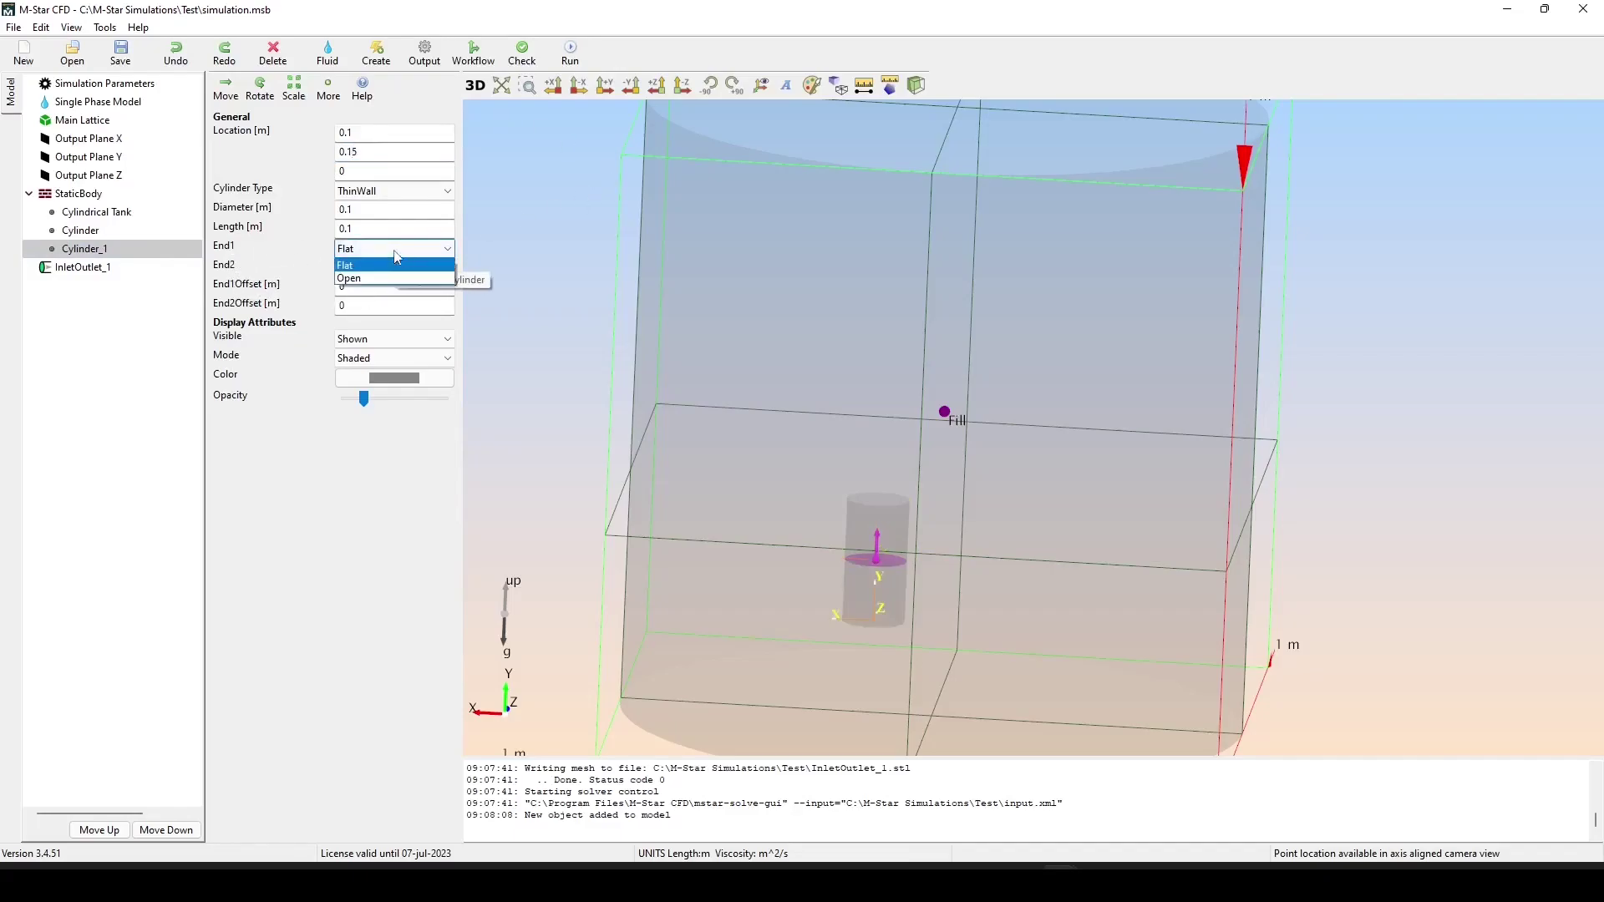
{"action": "left_click", "coordinate": [376, 279]}
{"action": "left_click", "coordinate": [392, 268]}
{"action": "left_click", "coordinate": [399, 265]}
{"action": "left_click_drag", "start_coordinate": [1195, 438], "coordinate": [752, 251]}
Export the case to the Test folder, overwriting the existing files, and run a new simulation in M-Star Solve.
{"action": "left_click", "coordinate": [568, 51]}
{"action": "left_click", "coordinate": [1225, 775]}
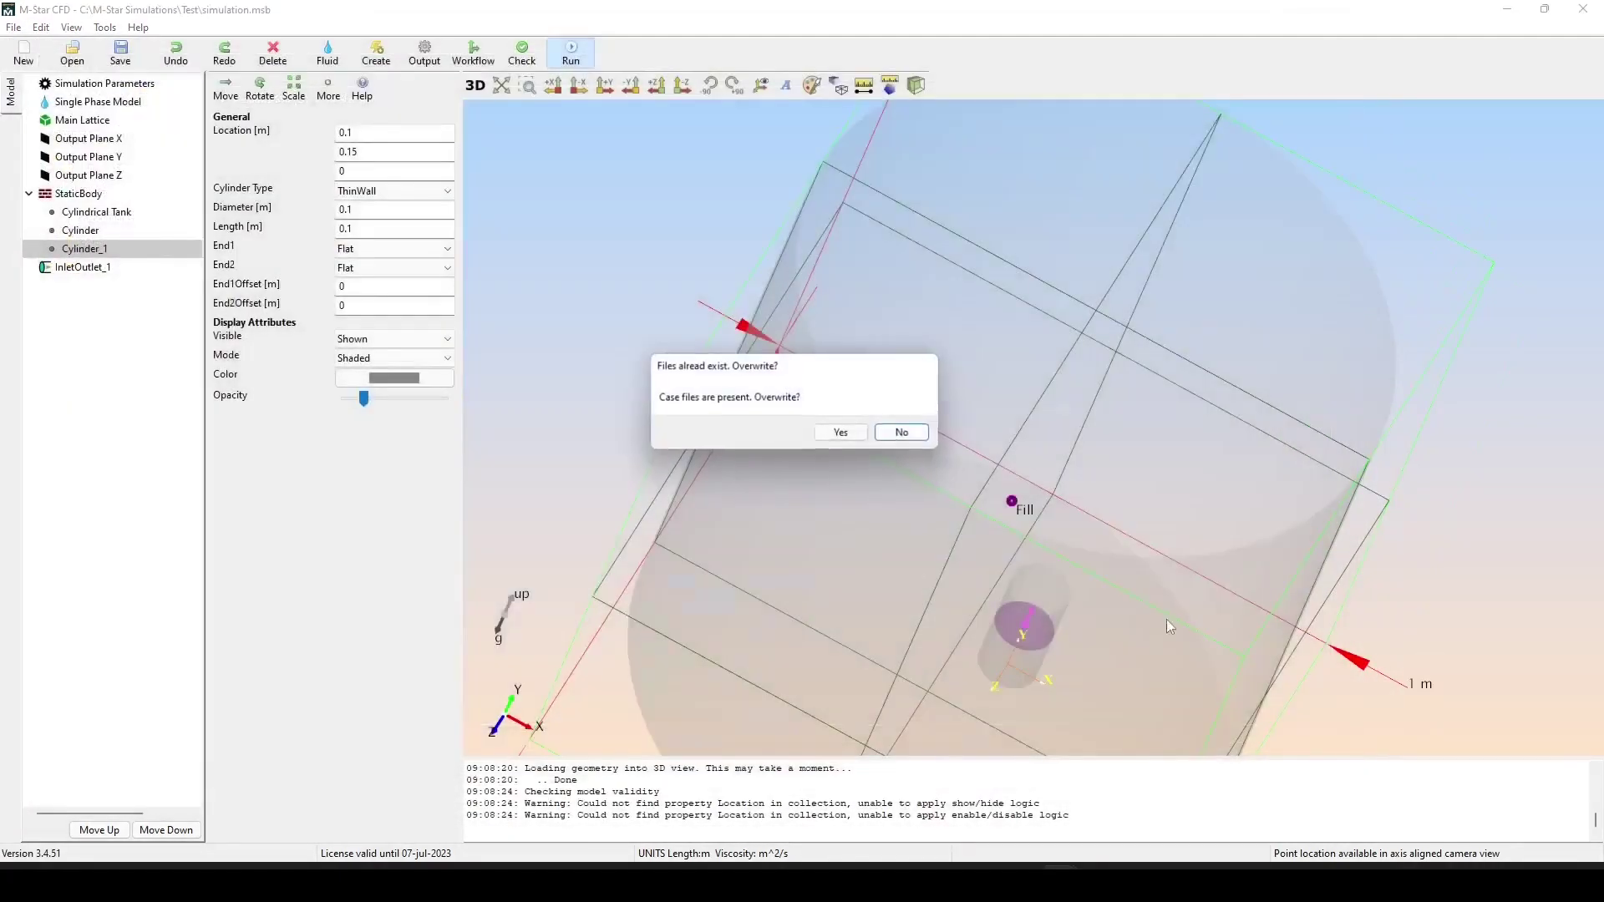
{"action": "left_click", "coordinate": [842, 434]}
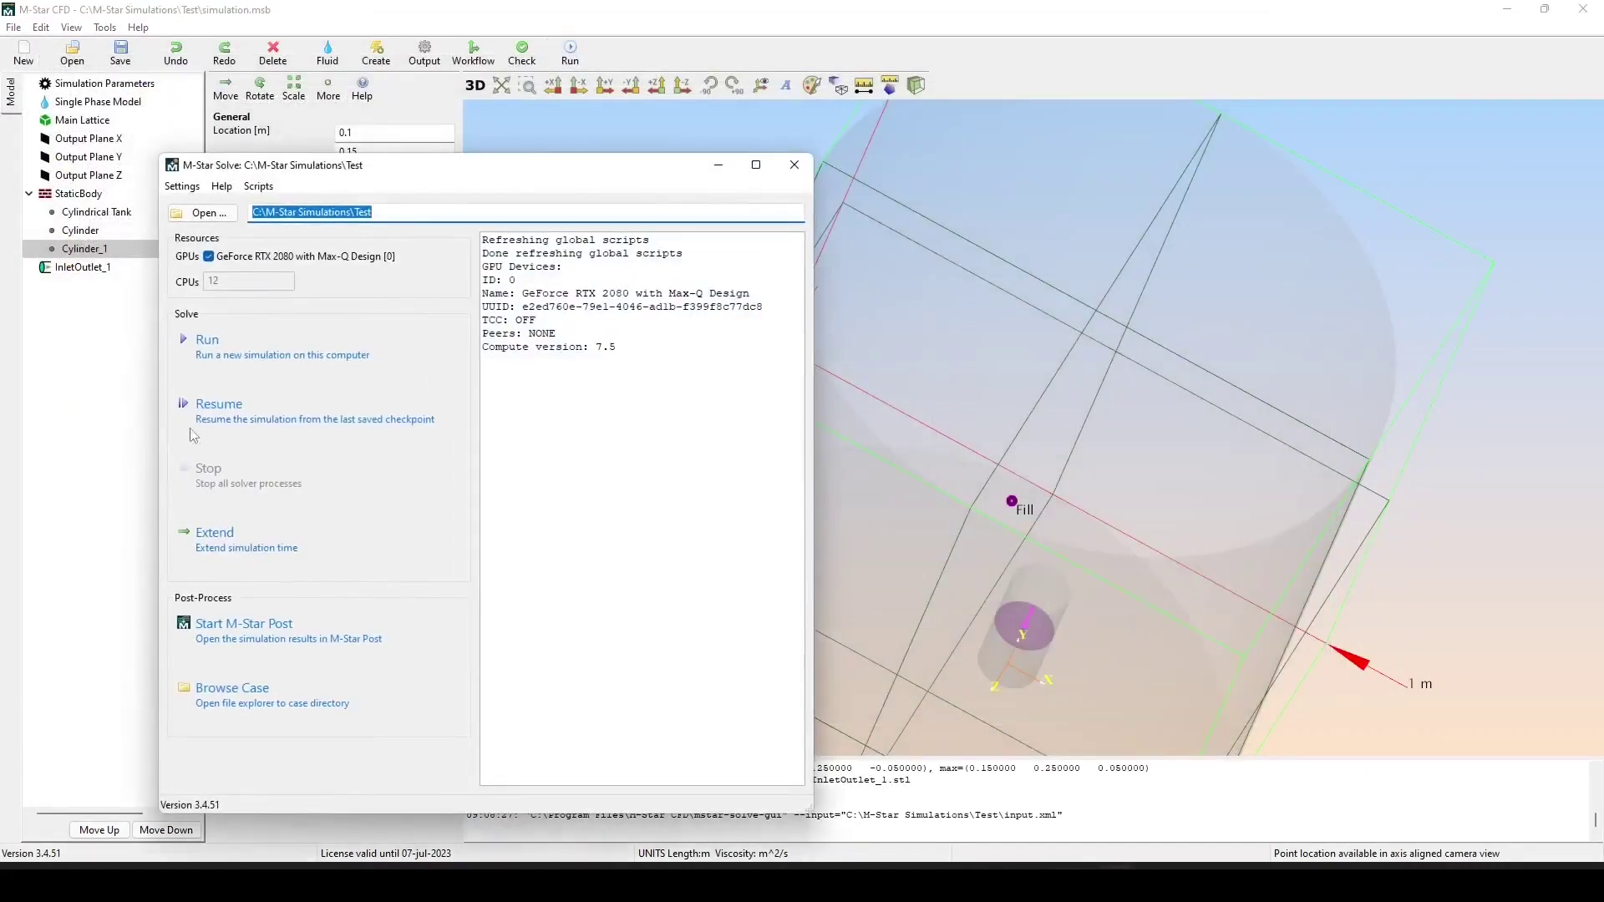
{"action": "left_click", "coordinate": [234, 359]}
{"action": "left_click", "coordinate": [599, 492]}
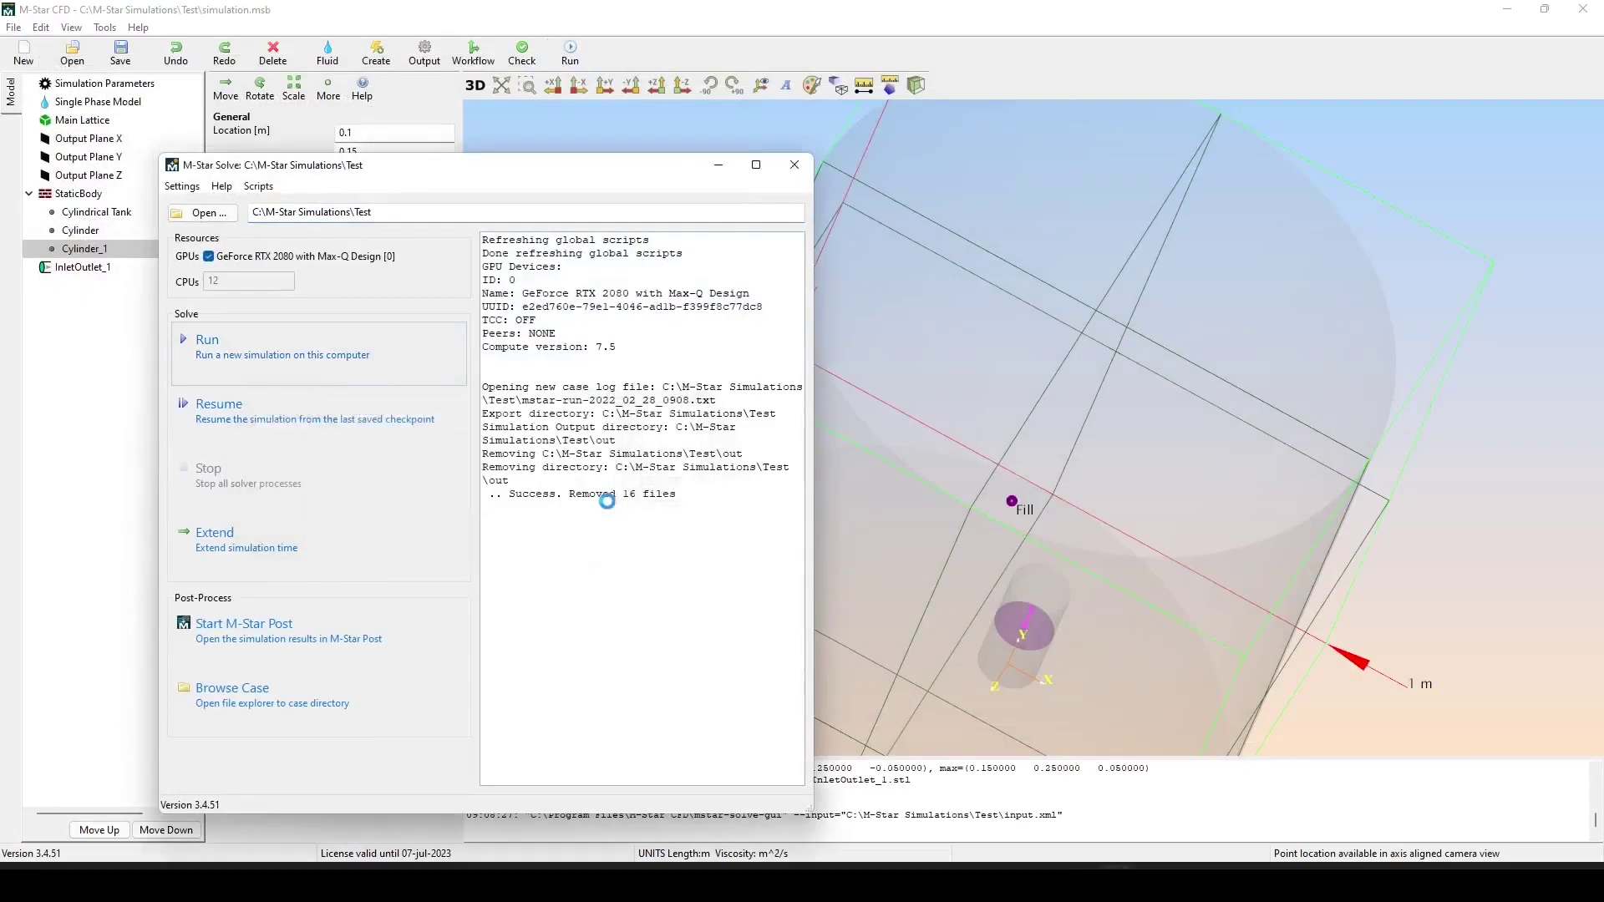
Stop the running simulation and close the solver window.
{"action": "left_click_drag", "start_coordinate": [467, 164], "coordinate": [495, 66]}
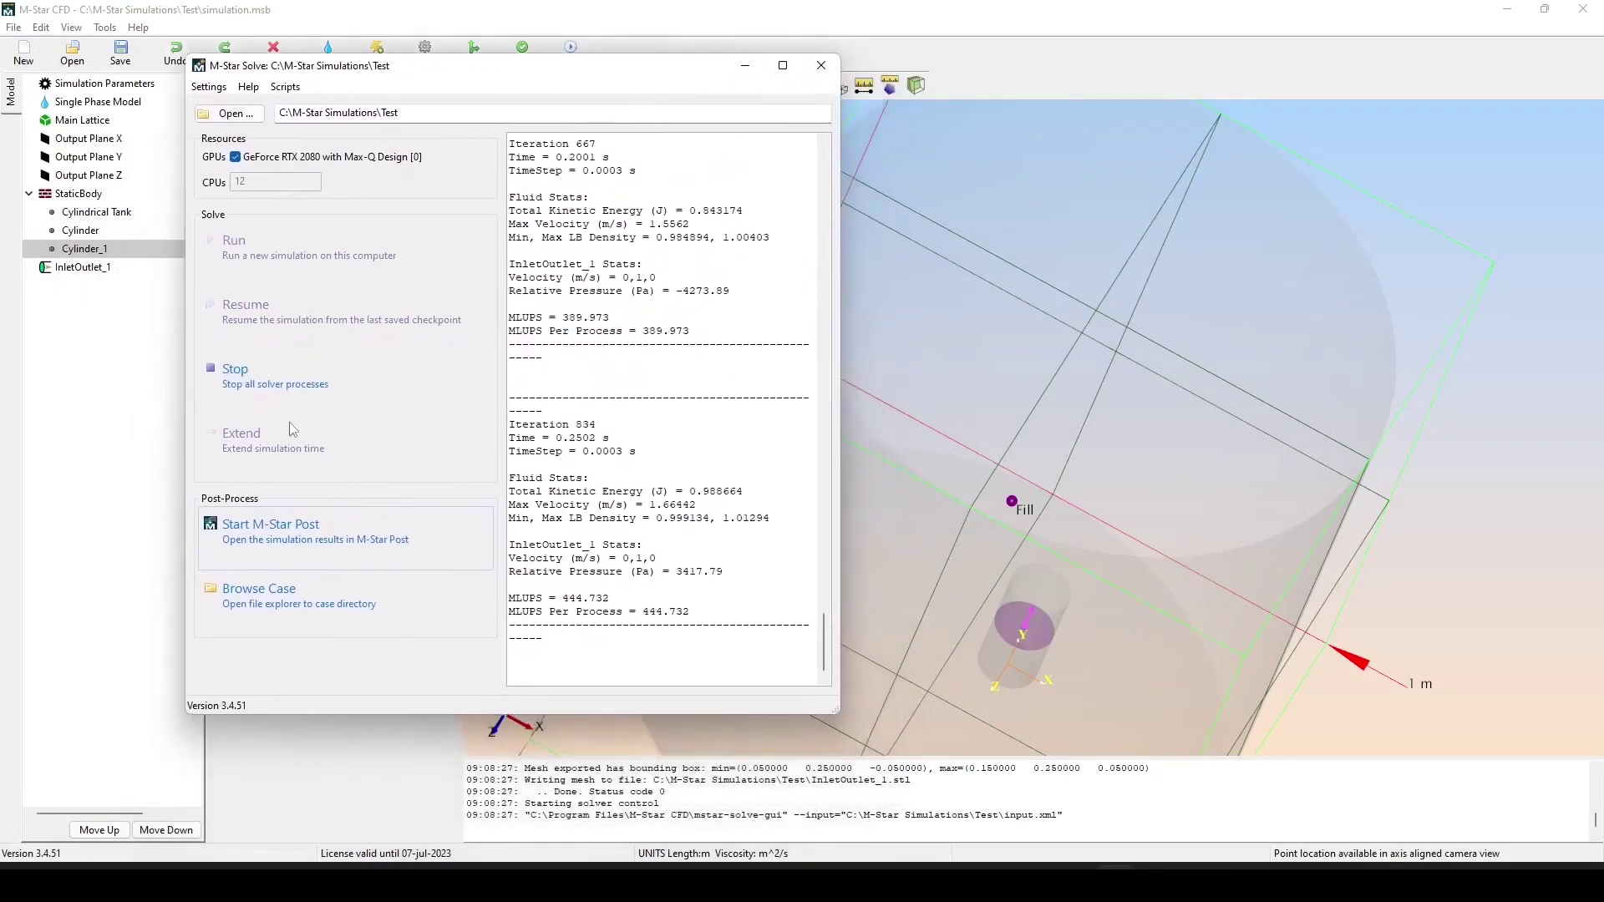
{"action": "left_click", "coordinate": [250, 384]}
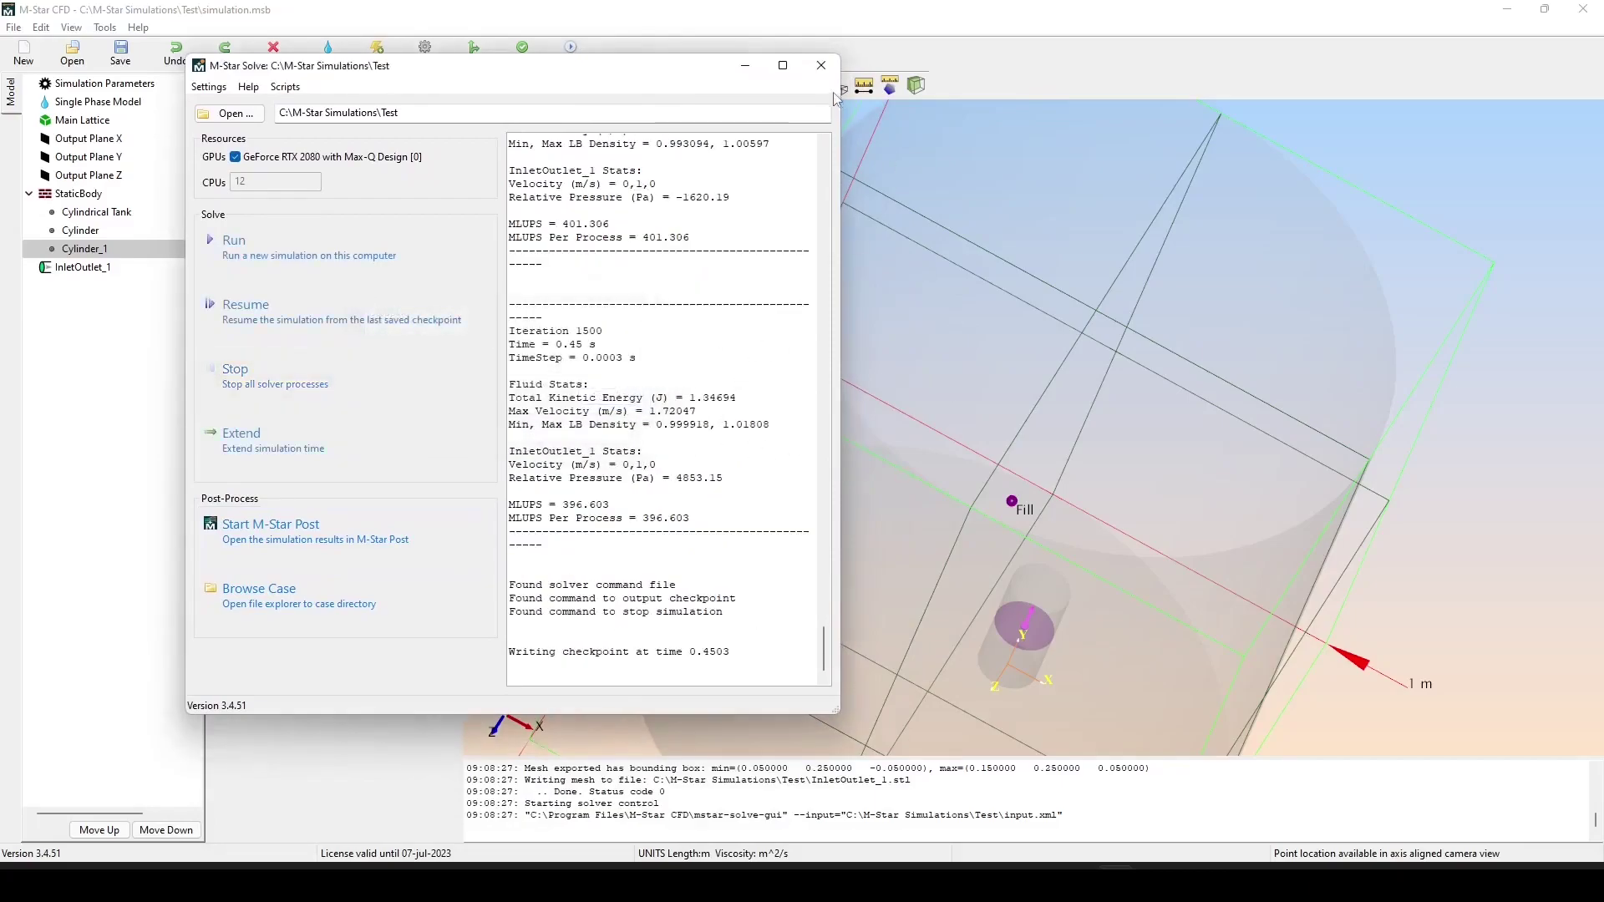
{"action": "left_click", "coordinate": [821, 65]}
Add a pipe to the Cylindrical Tank geometry.
{"action": "left_click_drag", "start_coordinate": [925, 256], "coordinate": [1096, 601]}
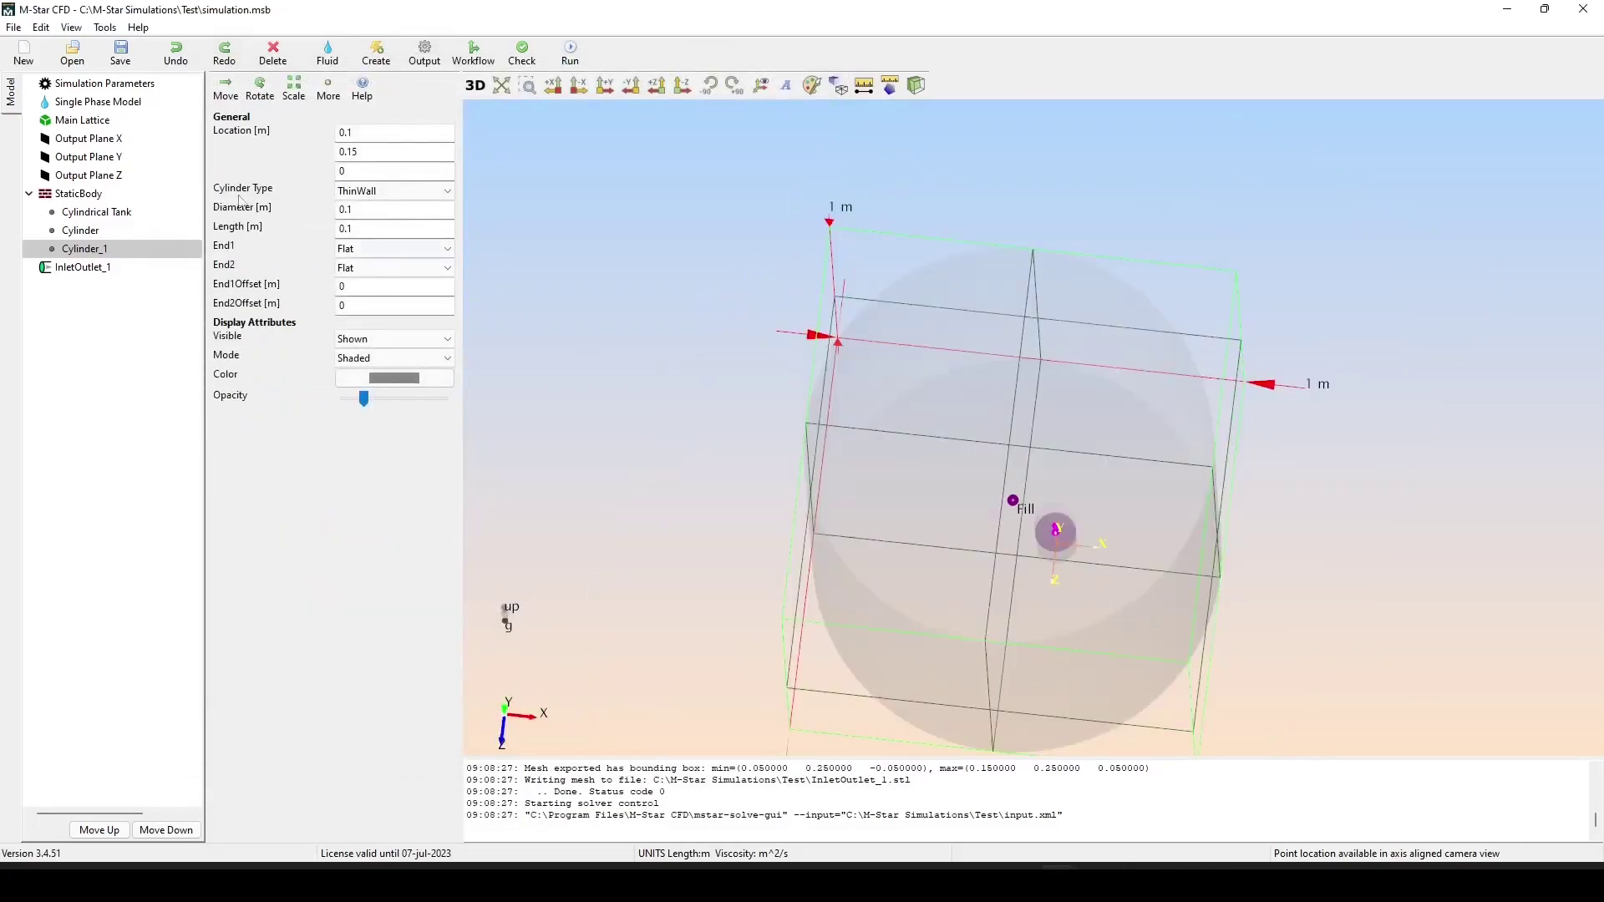
{"action": "left_click", "coordinate": [376, 54]}
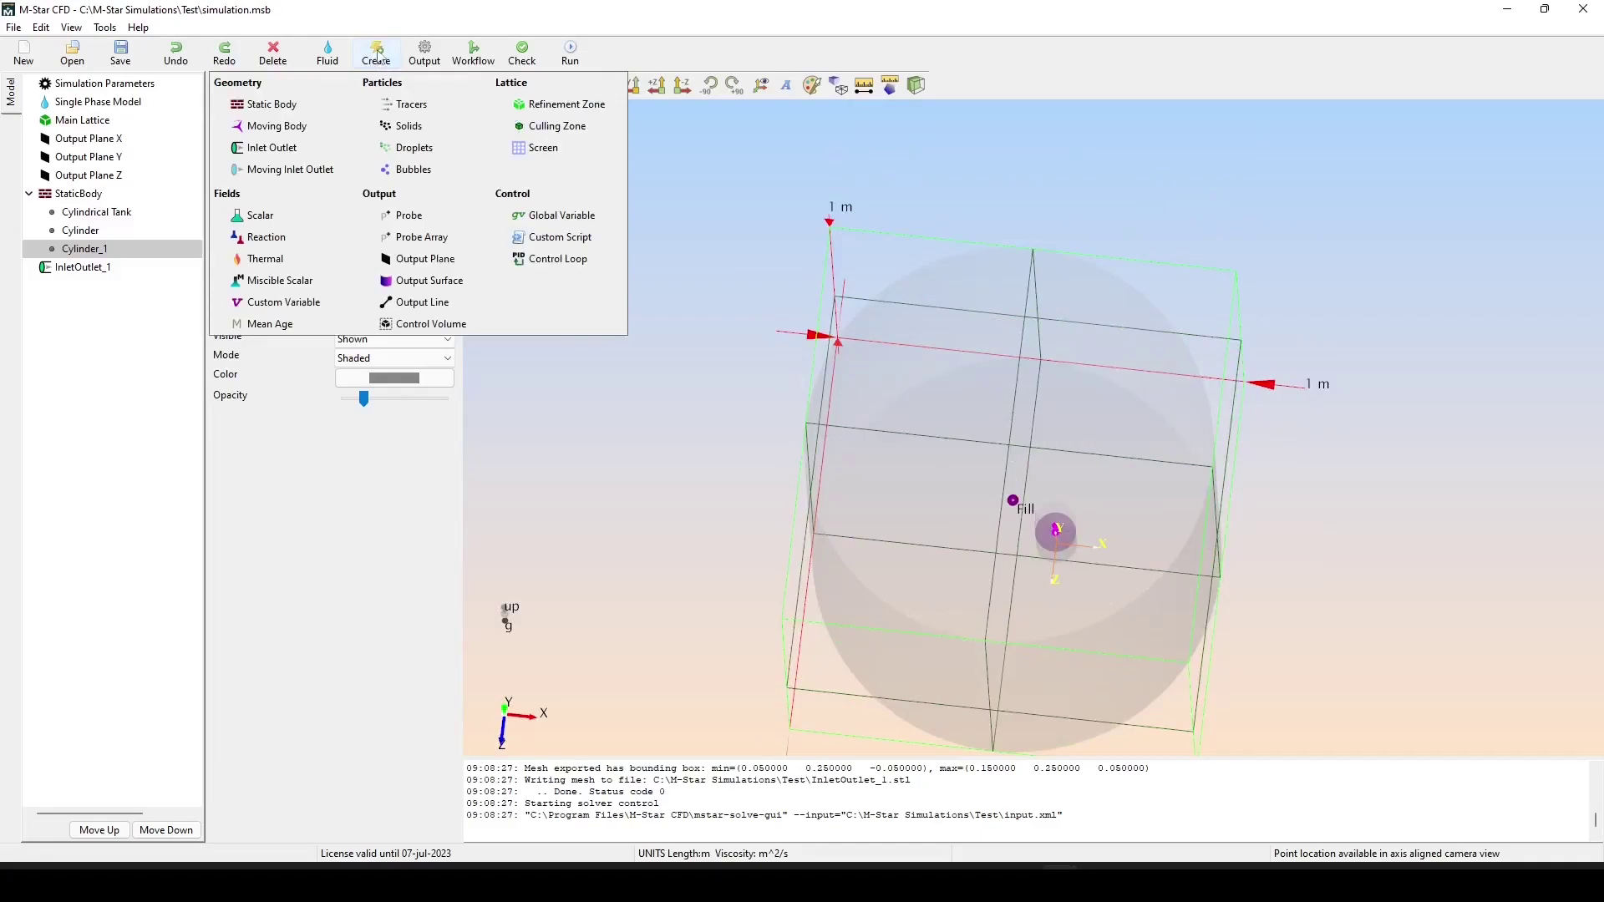
{"action": "left_click", "coordinate": [82, 193]}
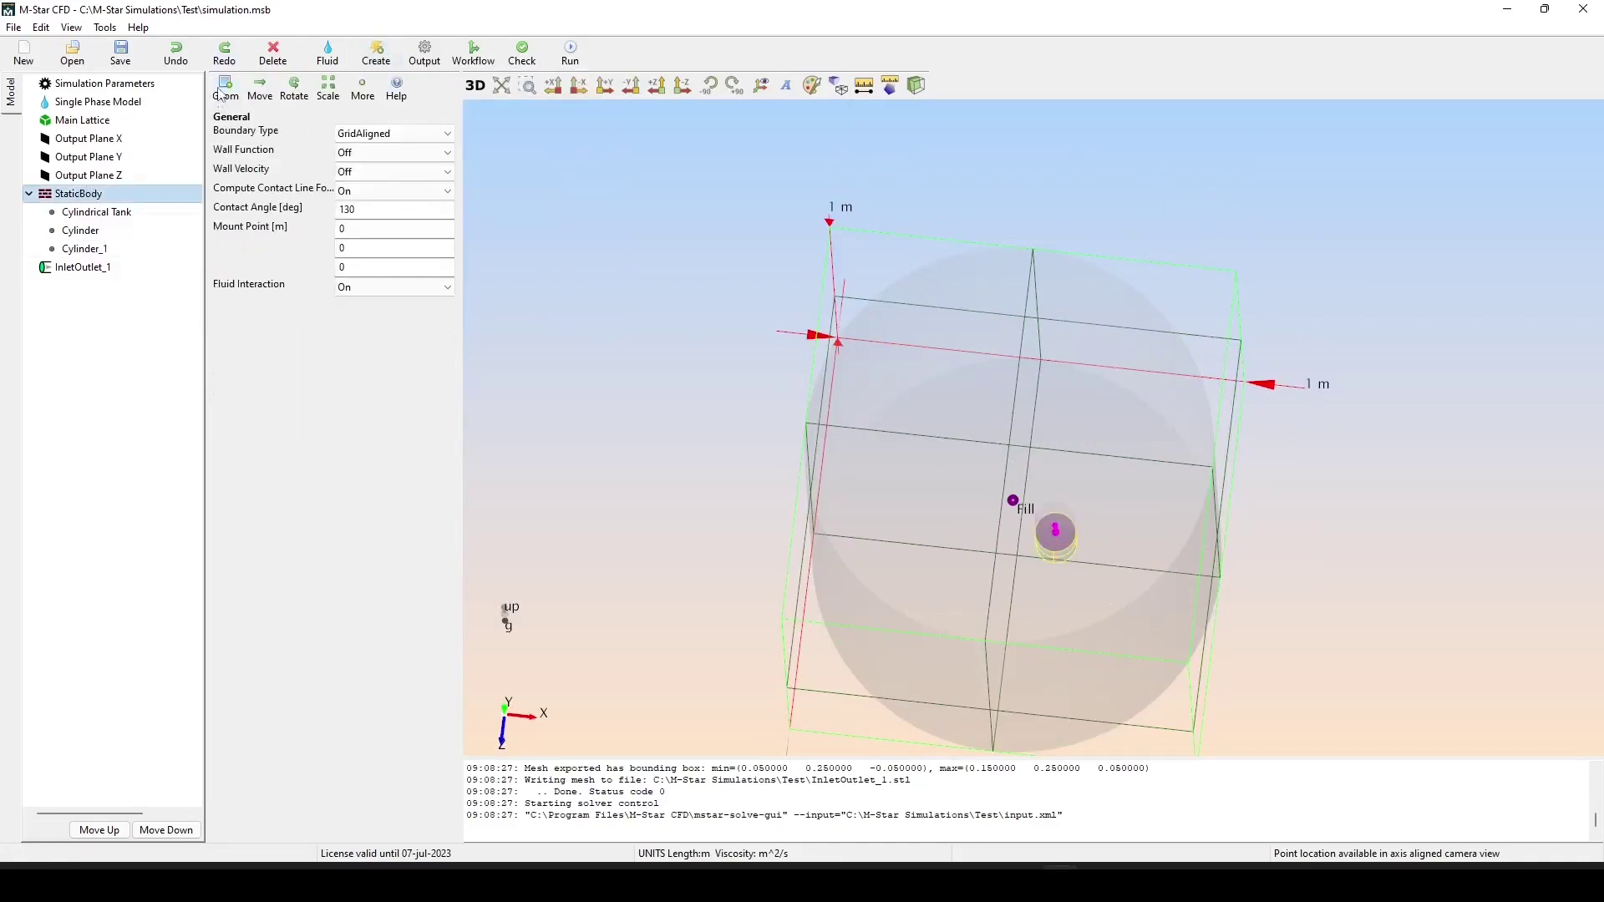
{"action": "left_click", "coordinate": [106, 217]}
{"action": "left_click", "coordinate": [328, 89]}
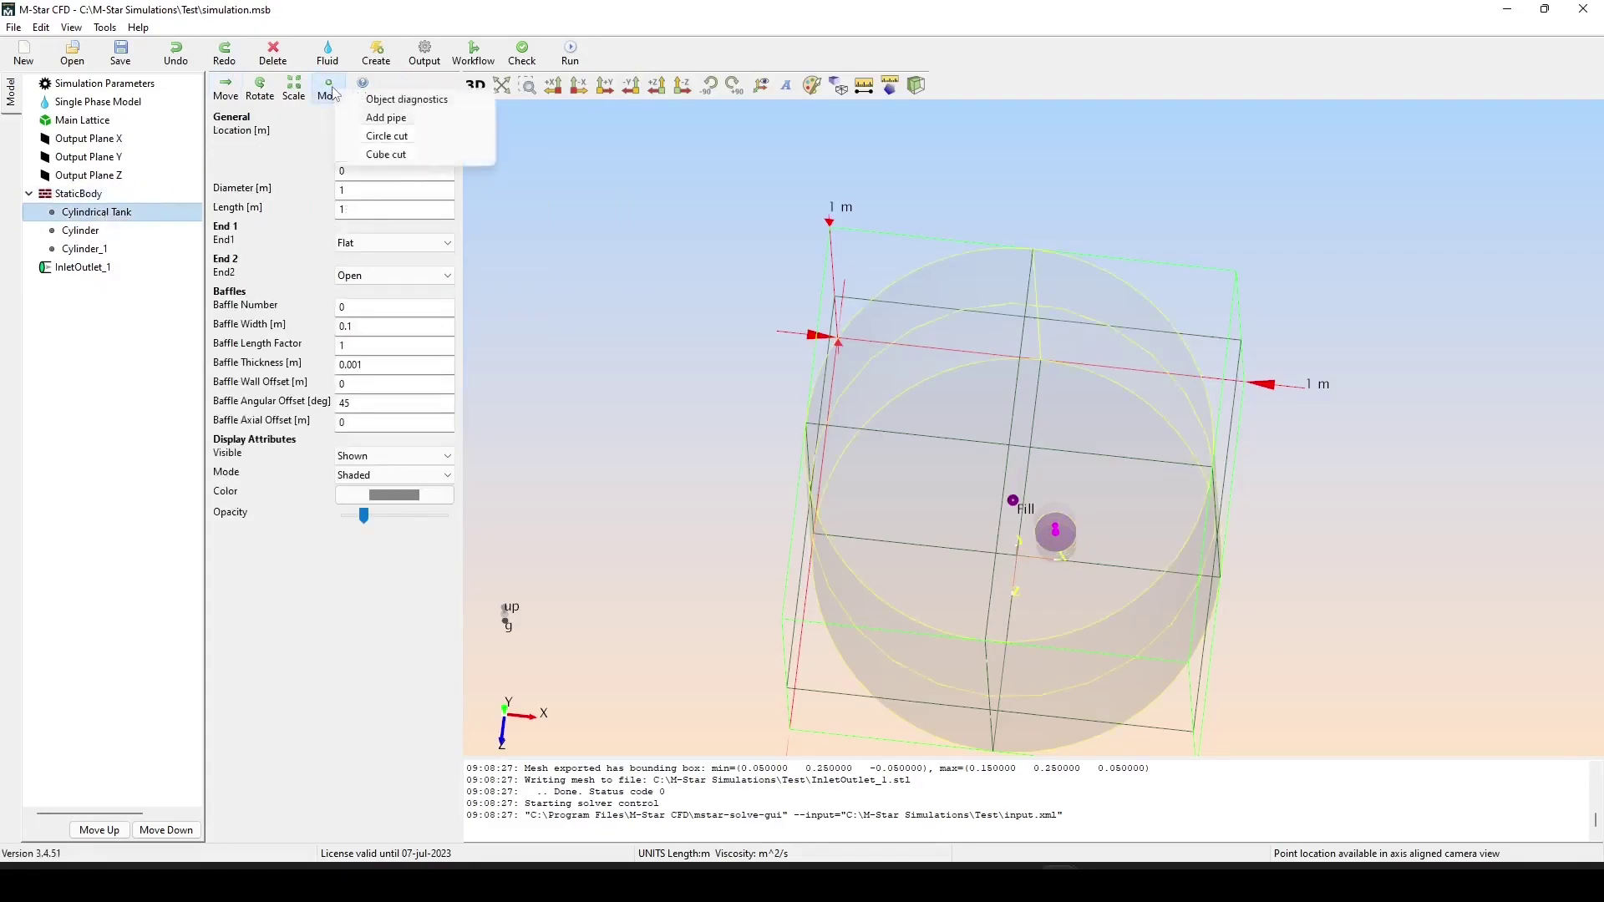
{"action": "left_click", "coordinate": [386, 118]}
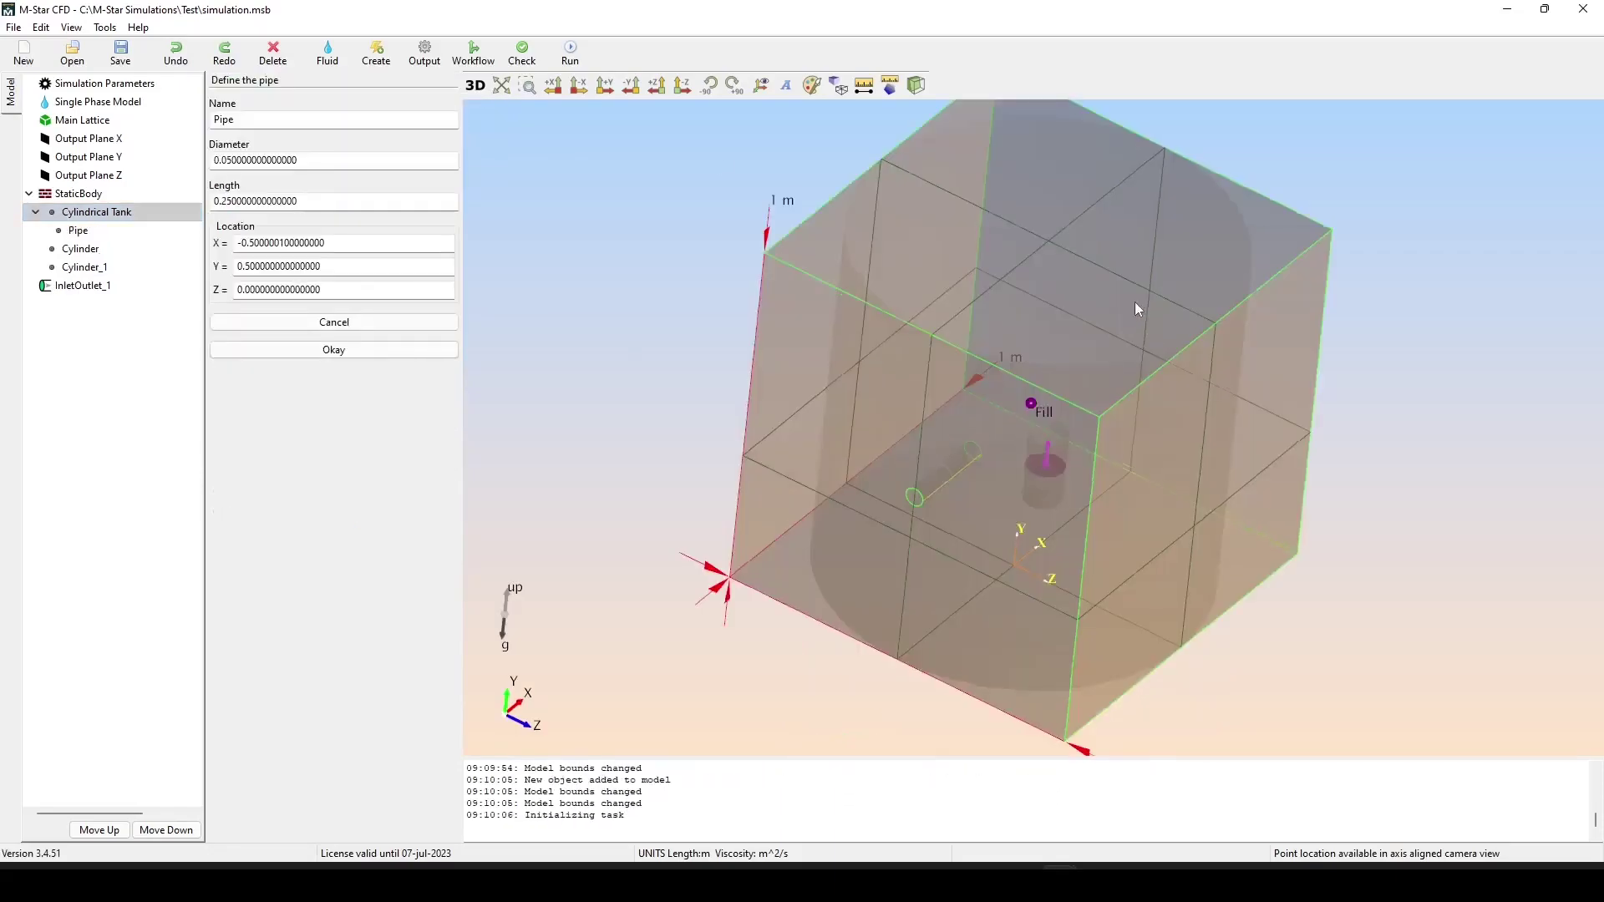
Set the new pipe's diameter to 0.1 m and create it on the tank.
{"action": "left_click_drag", "start_coordinate": [1146, 462], "coordinate": [1213, 317]}
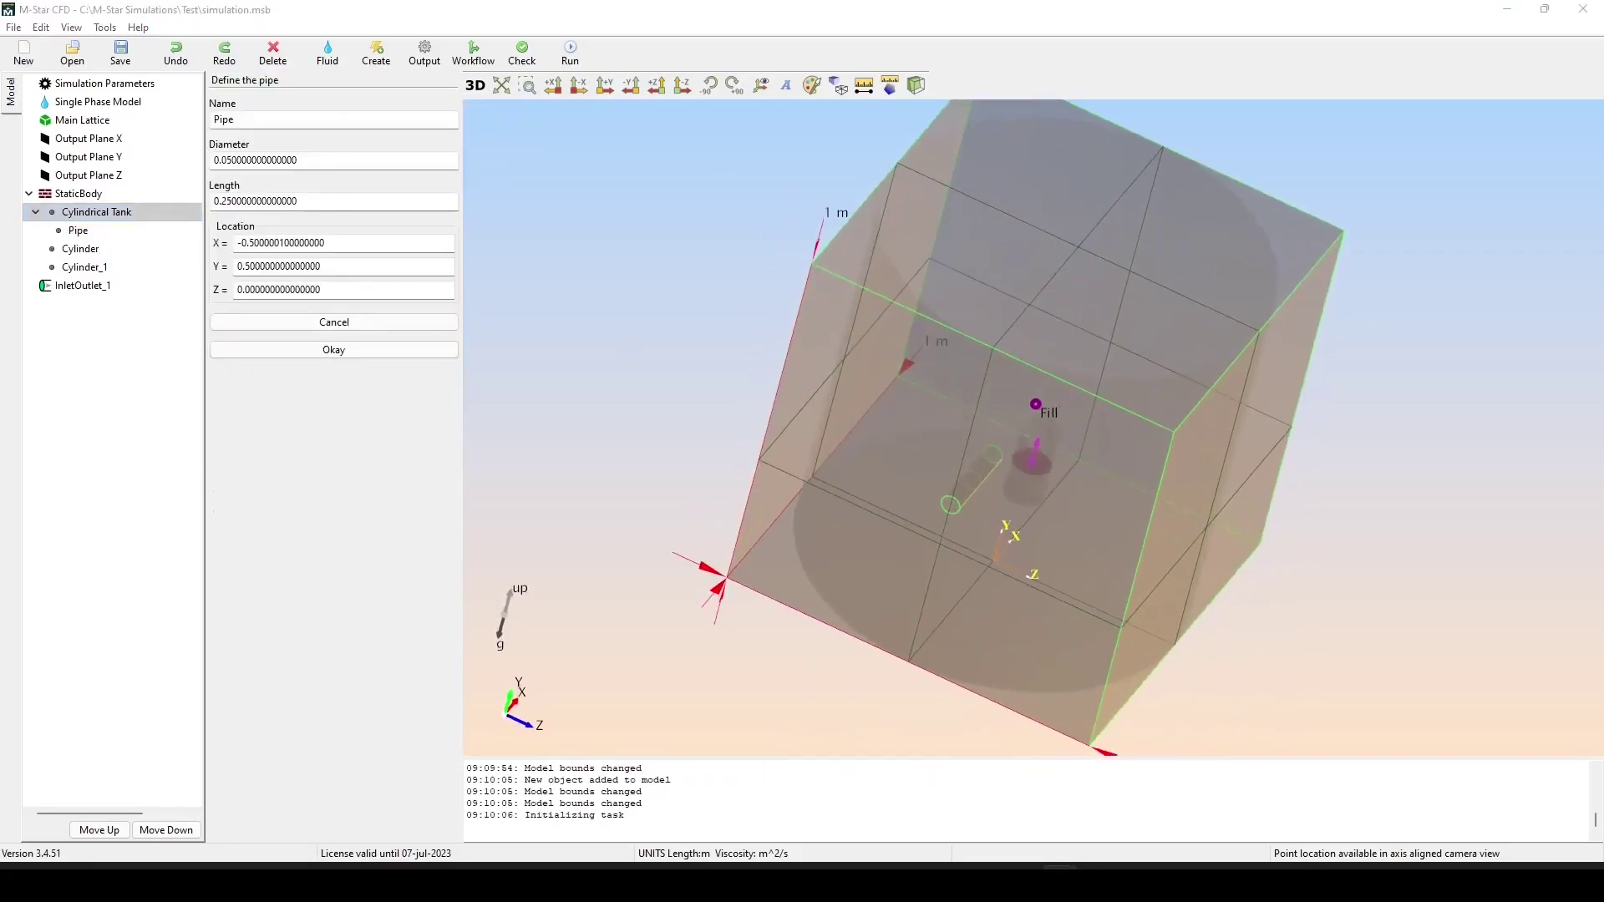
{"action": "left_click", "coordinate": [1160, 439]}
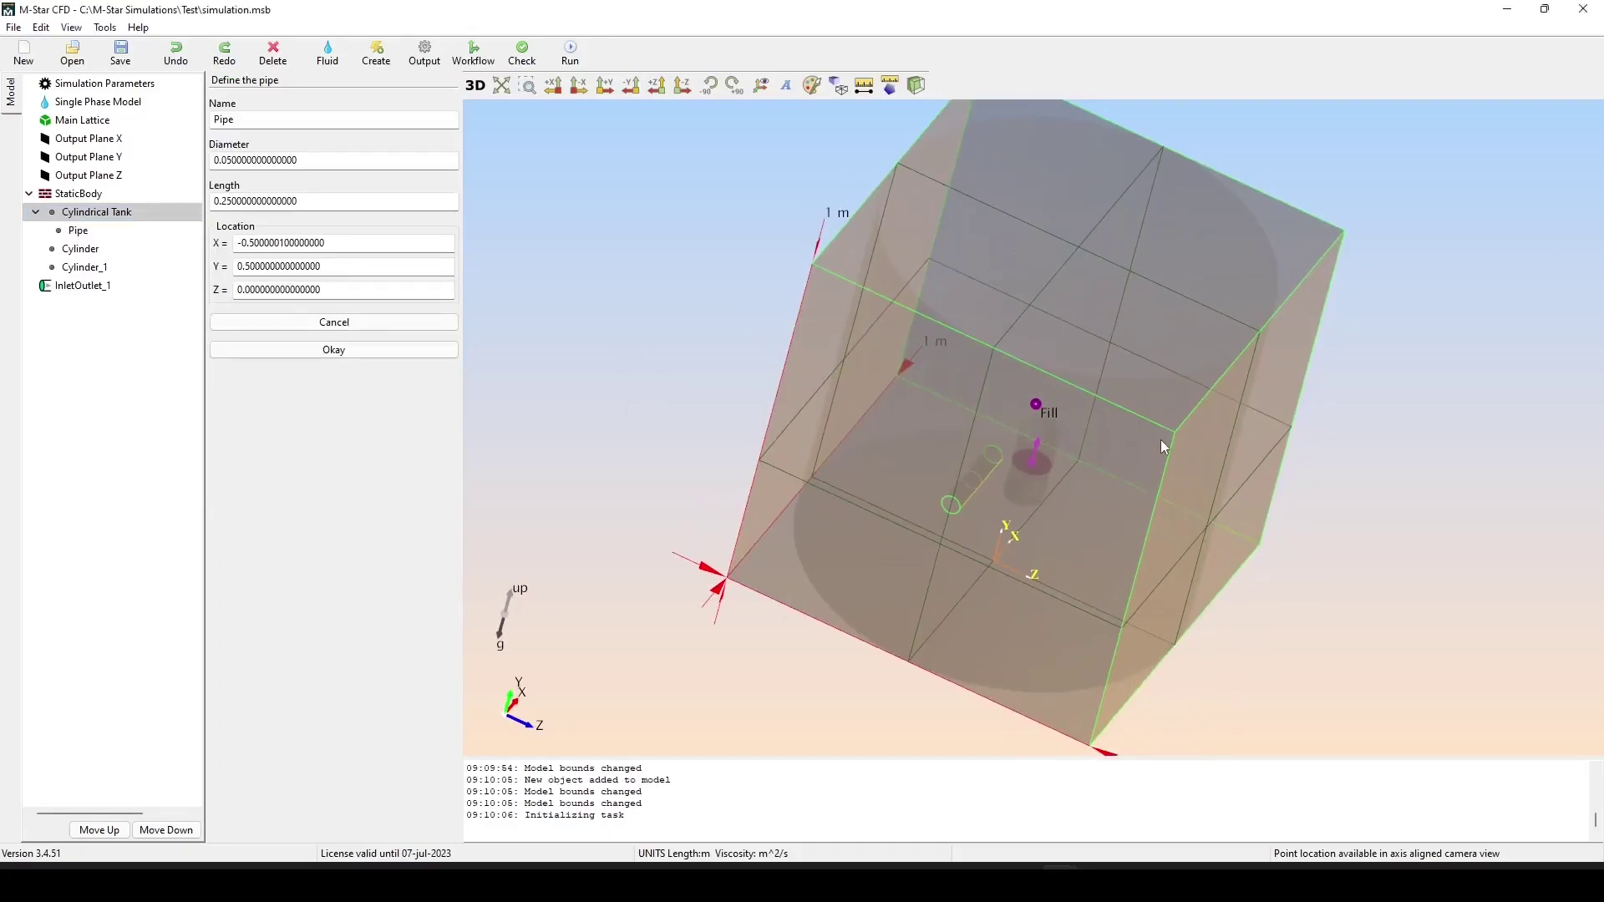
{"action": "left_click_drag", "start_coordinate": [1297, 454], "coordinate": [1242, 503]}
{"action": "left_click_drag", "start_coordinate": [335, 163], "coordinate": [117, 167]}
{"action": "type", "text": ".1"}
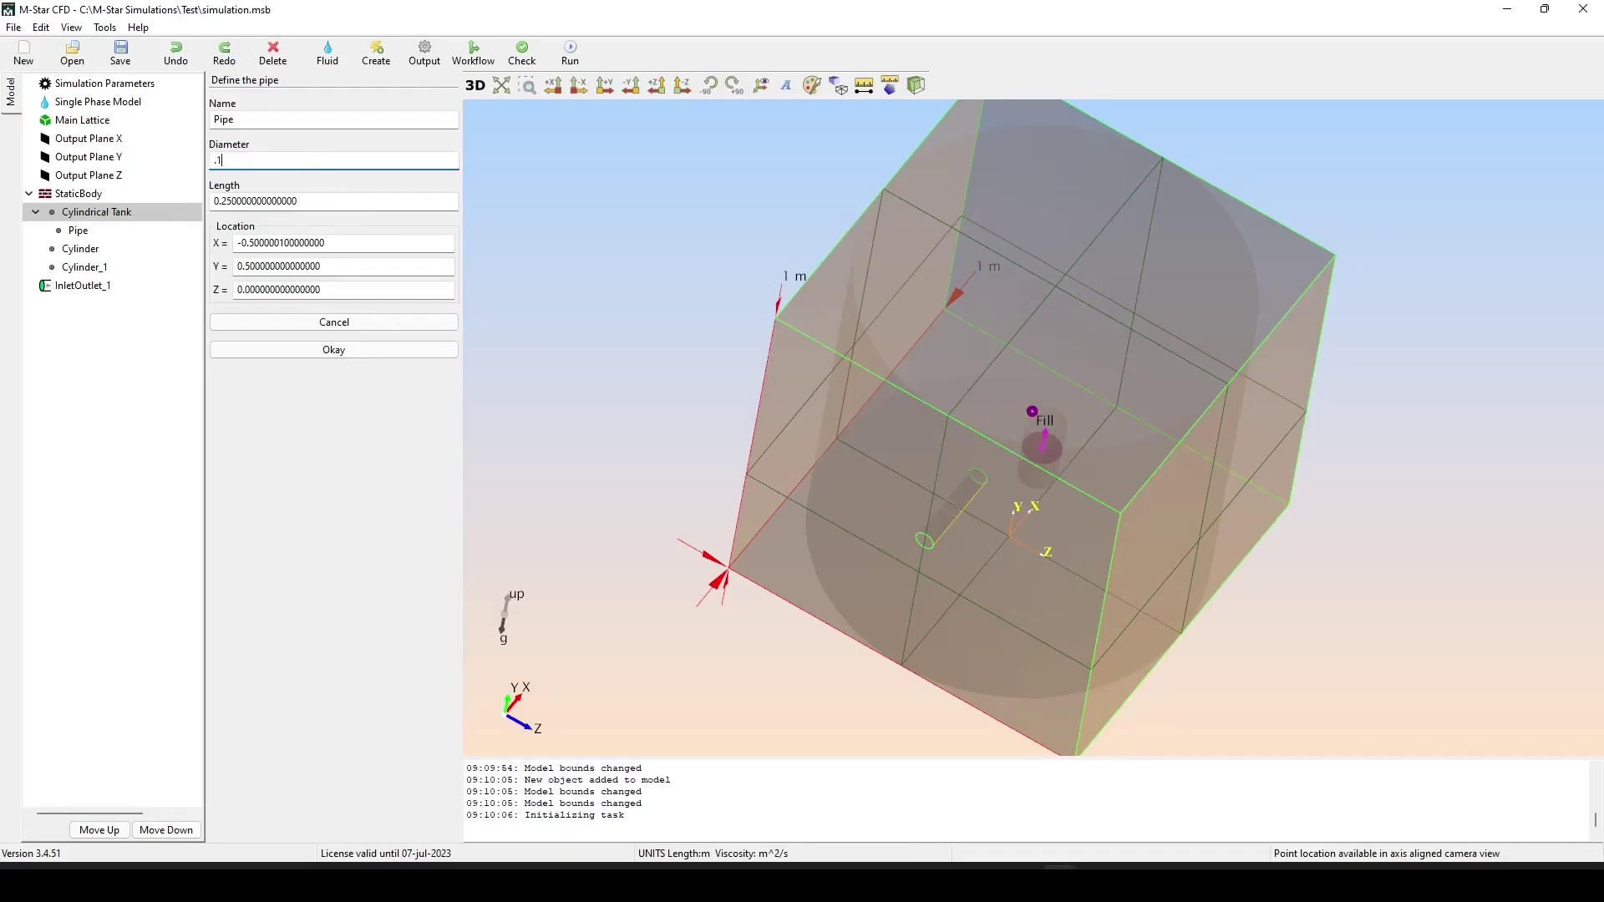
{"action": "left_click", "coordinate": [365, 205]}
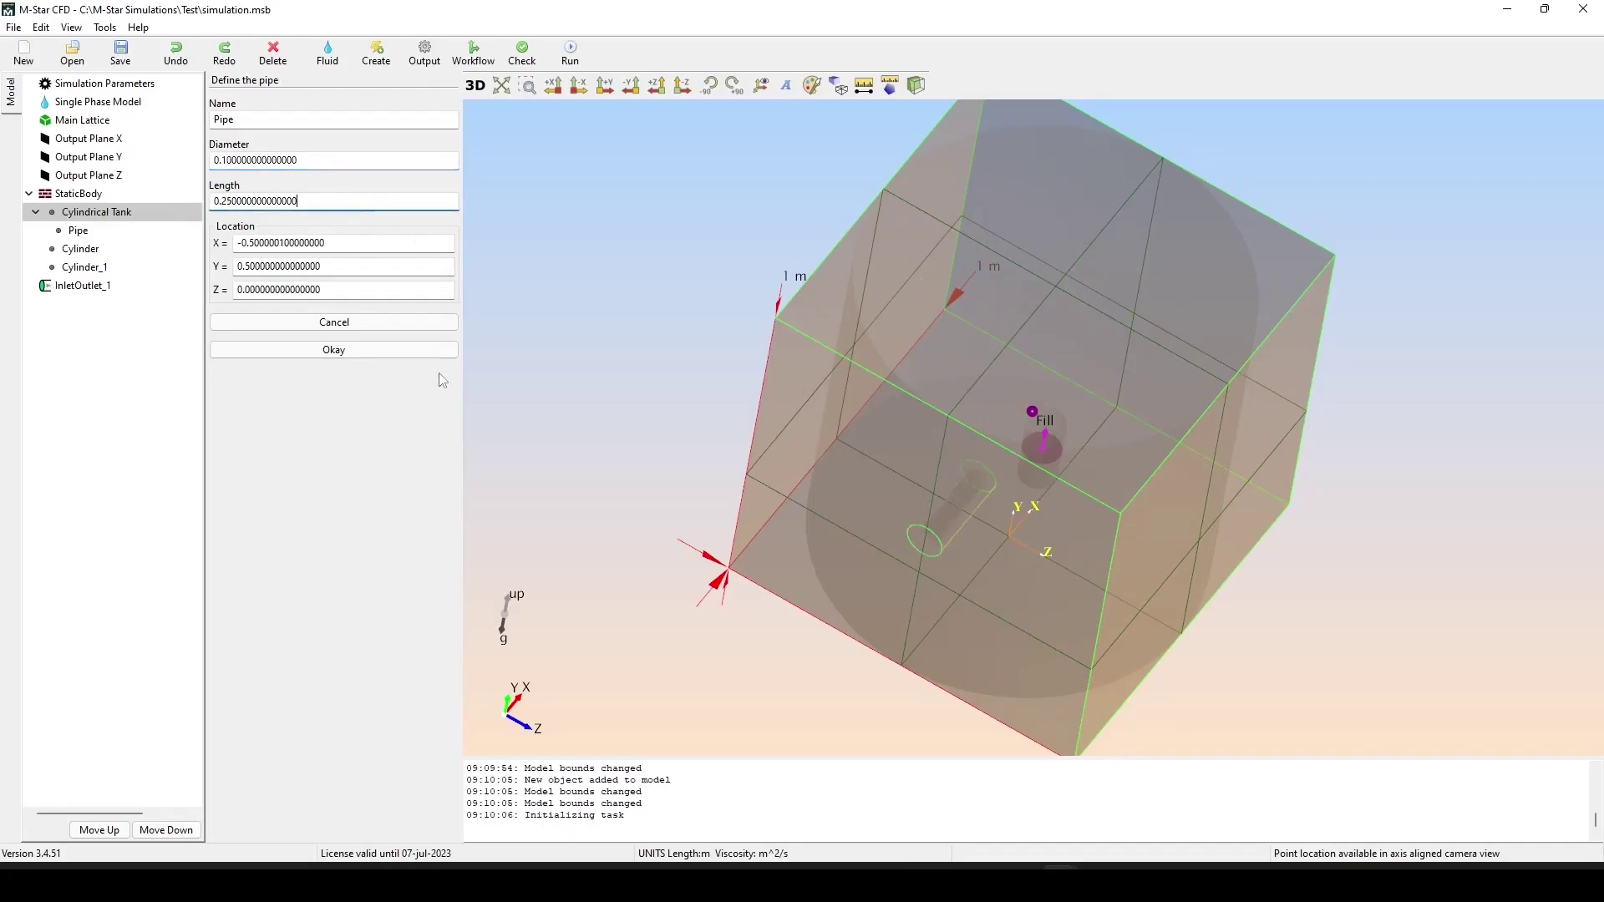
{"action": "left_click", "coordinate": [359, 357]}
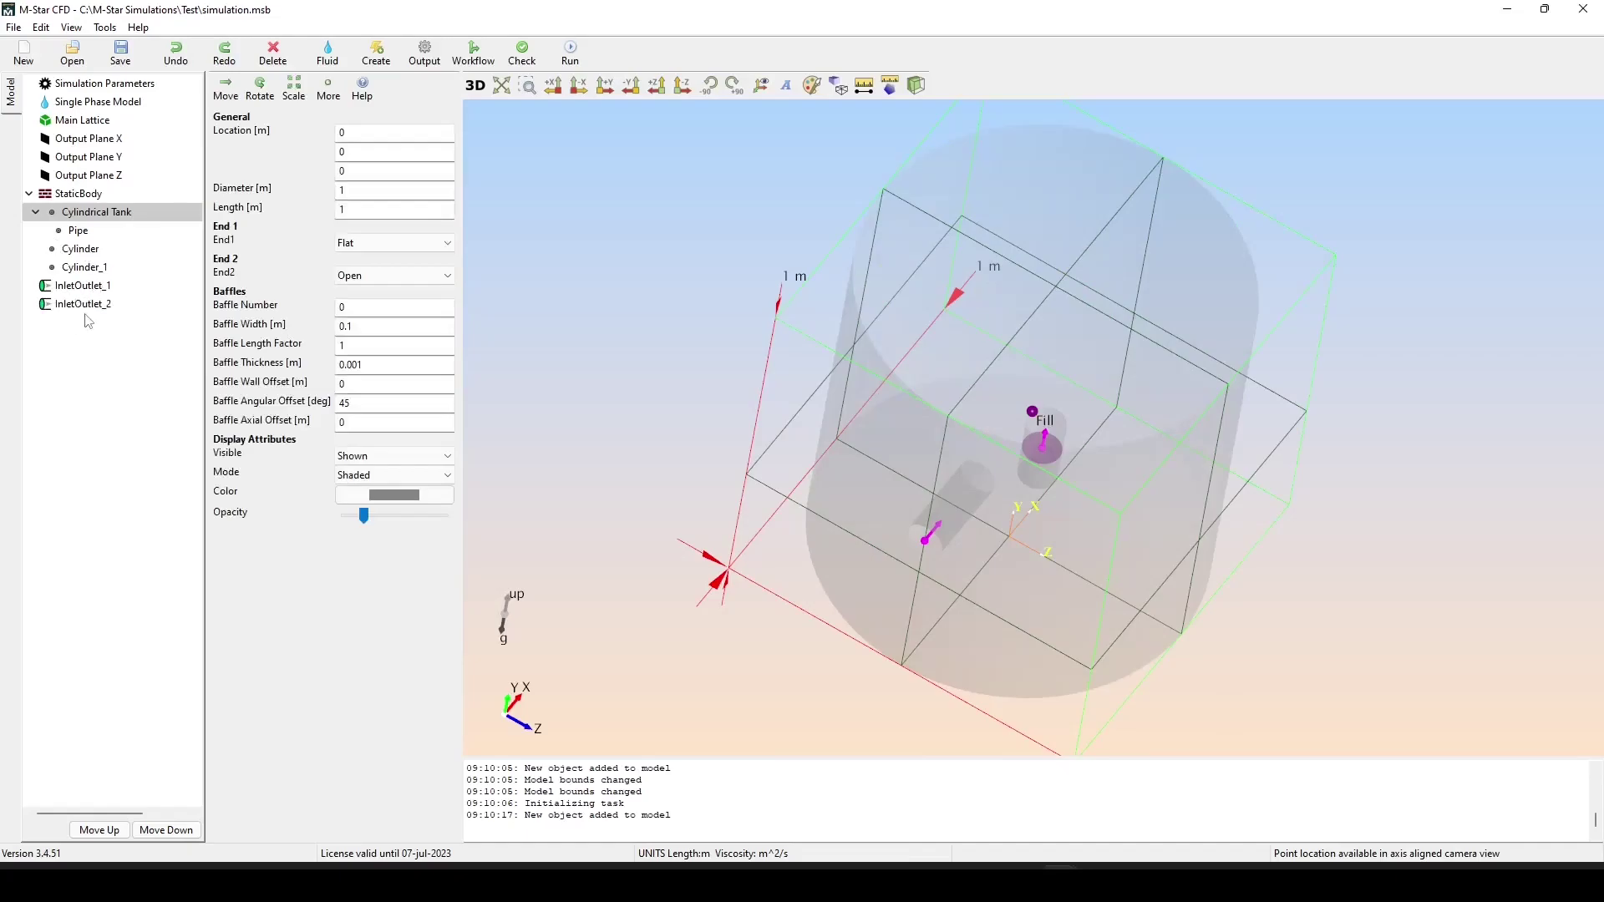
Translate the pipe by 0.1 m in Y and -0.35 m in Z.
{"action": "left_click", "coordinate": [81, 234]}
{"action": "left_click", "coordinate": [225, 89]}
{"action": "left_click_drag", "start_coordinate": [1234, 408], "coordinate": [1215, 459]}
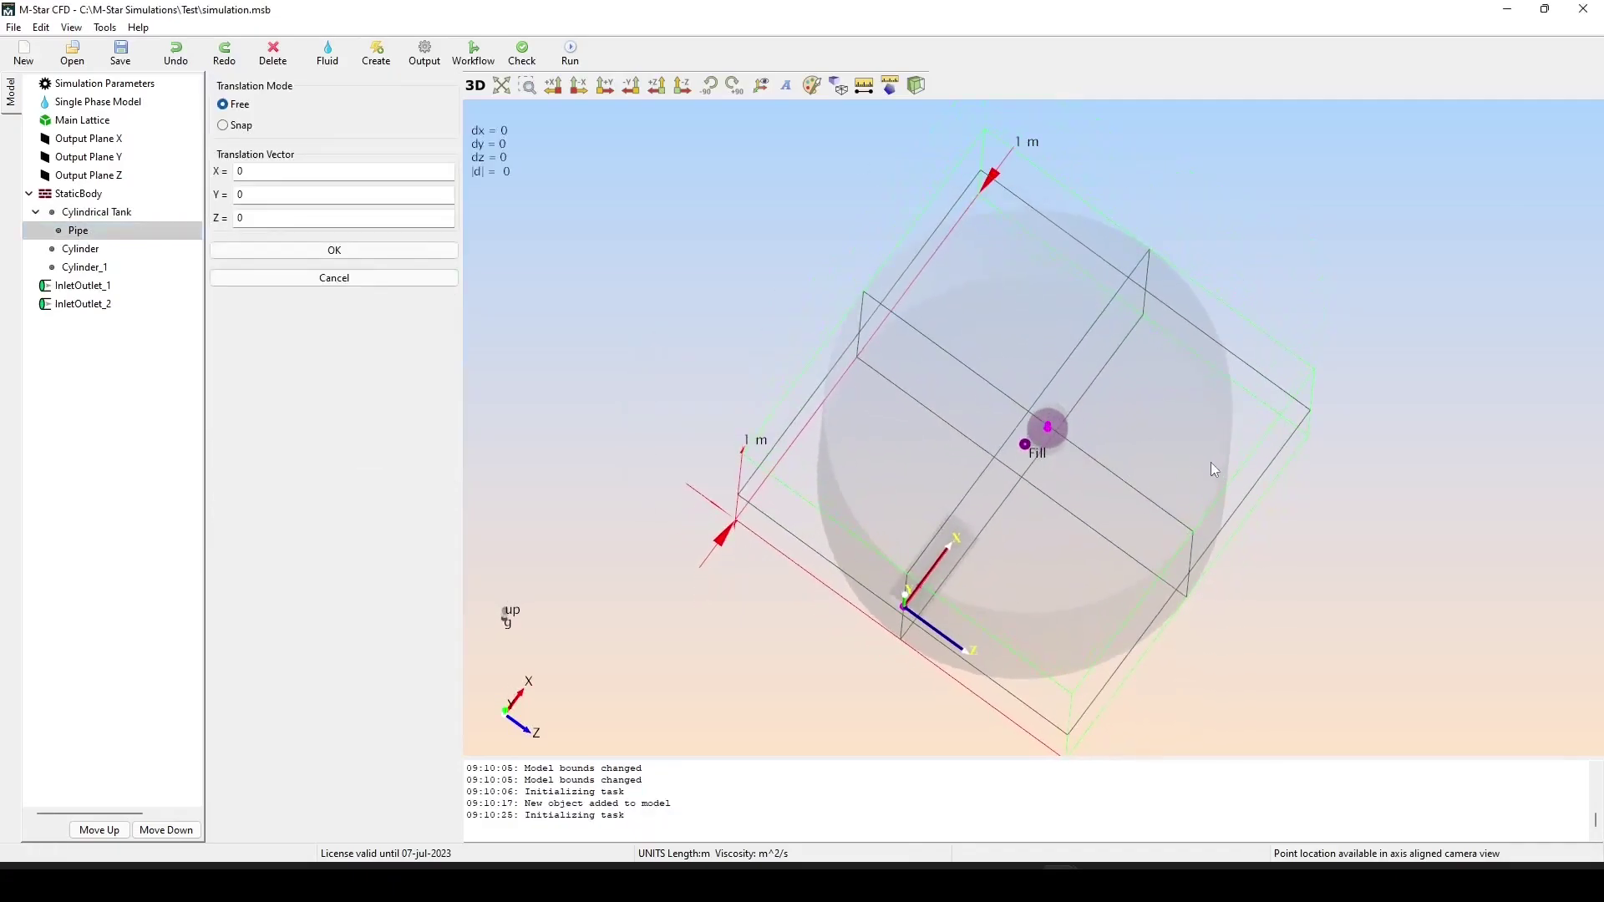
{"action": "left_click_drag", "start_coordinate": [953, 645], "coordinate": [1201, 493]}
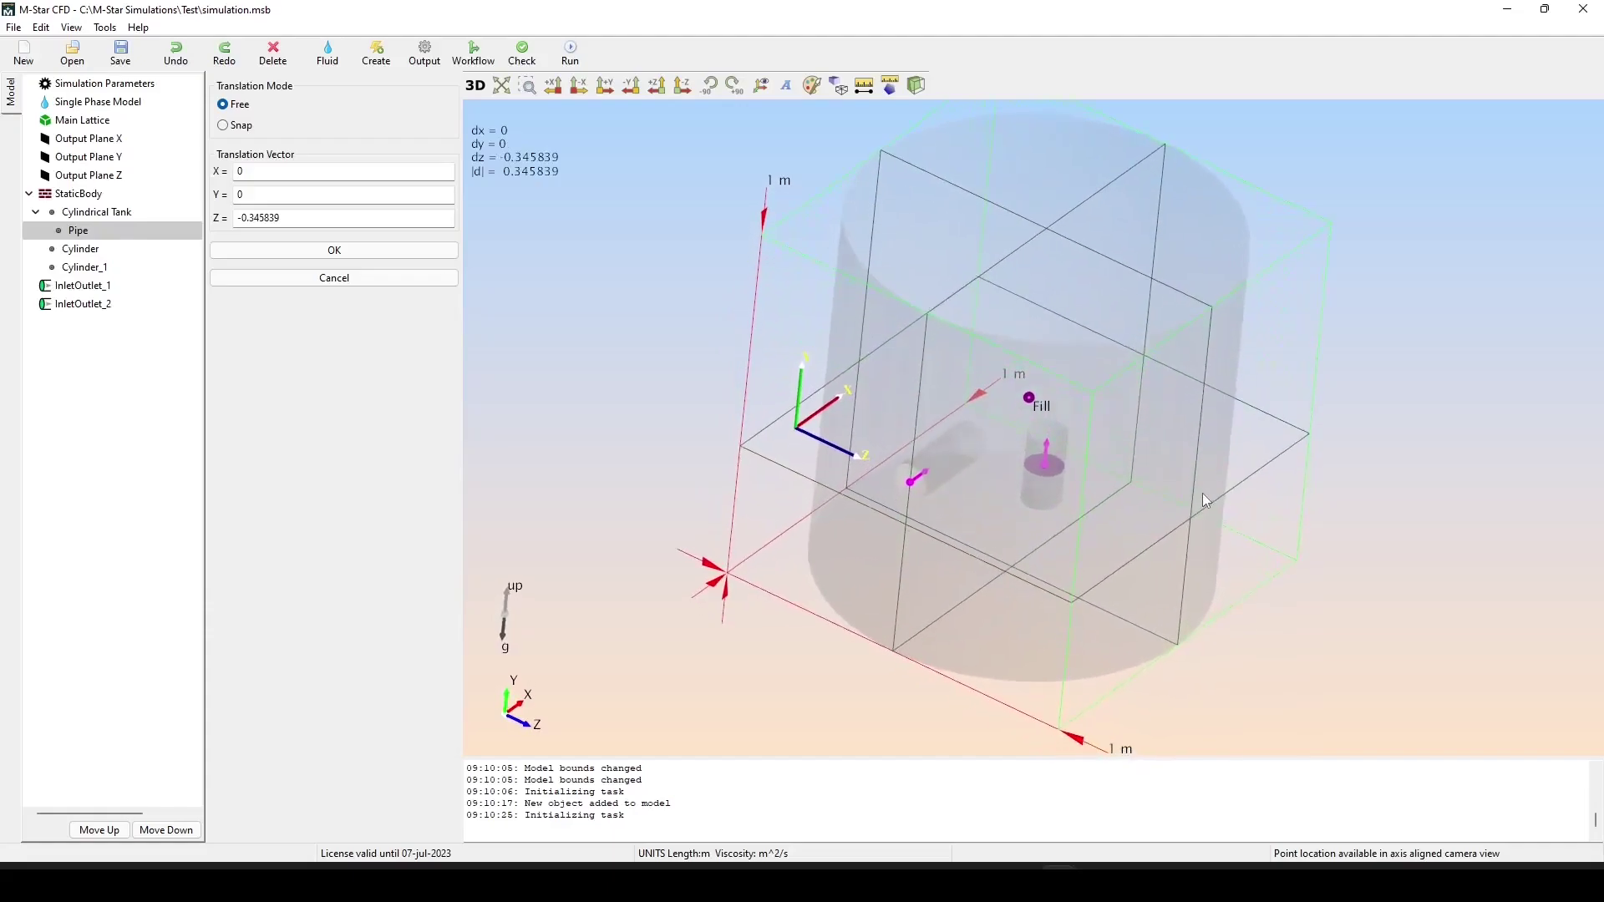
{"action": "left_click_drag", "start_coordinate": [282, 217], "coordinate": [257, 217]}
{"action": "type", "text": "5"}
{"action": "left_click_drag", "start_coordinate": [1061, 501], "coordinate": [1081, 436]}
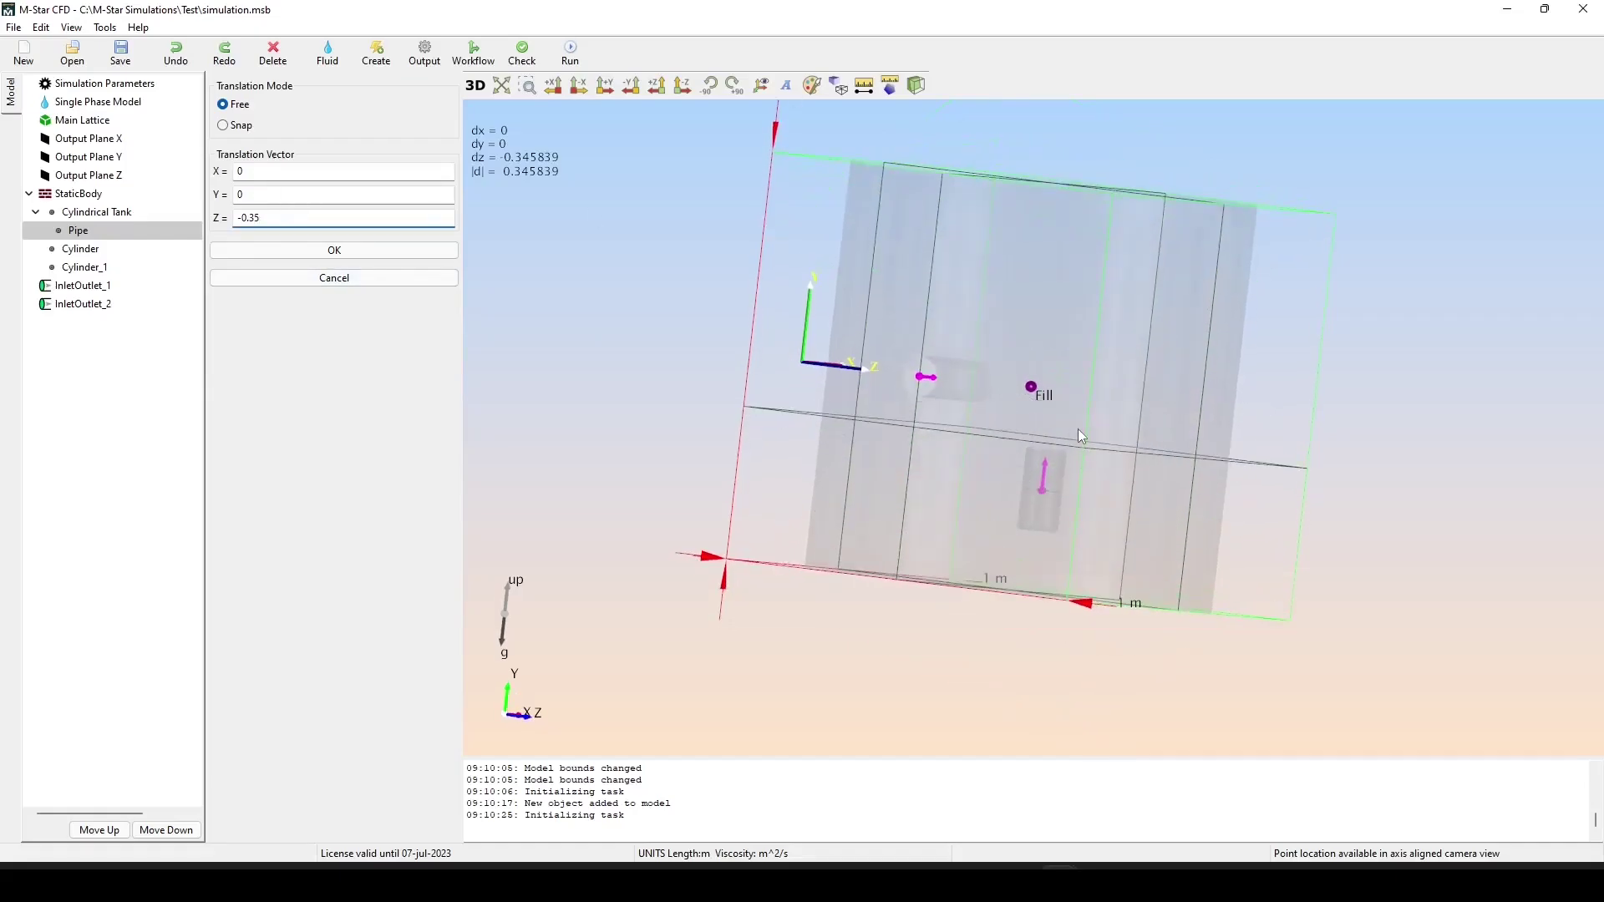
{"action": "left_click", "coordinate": [299, 196]}
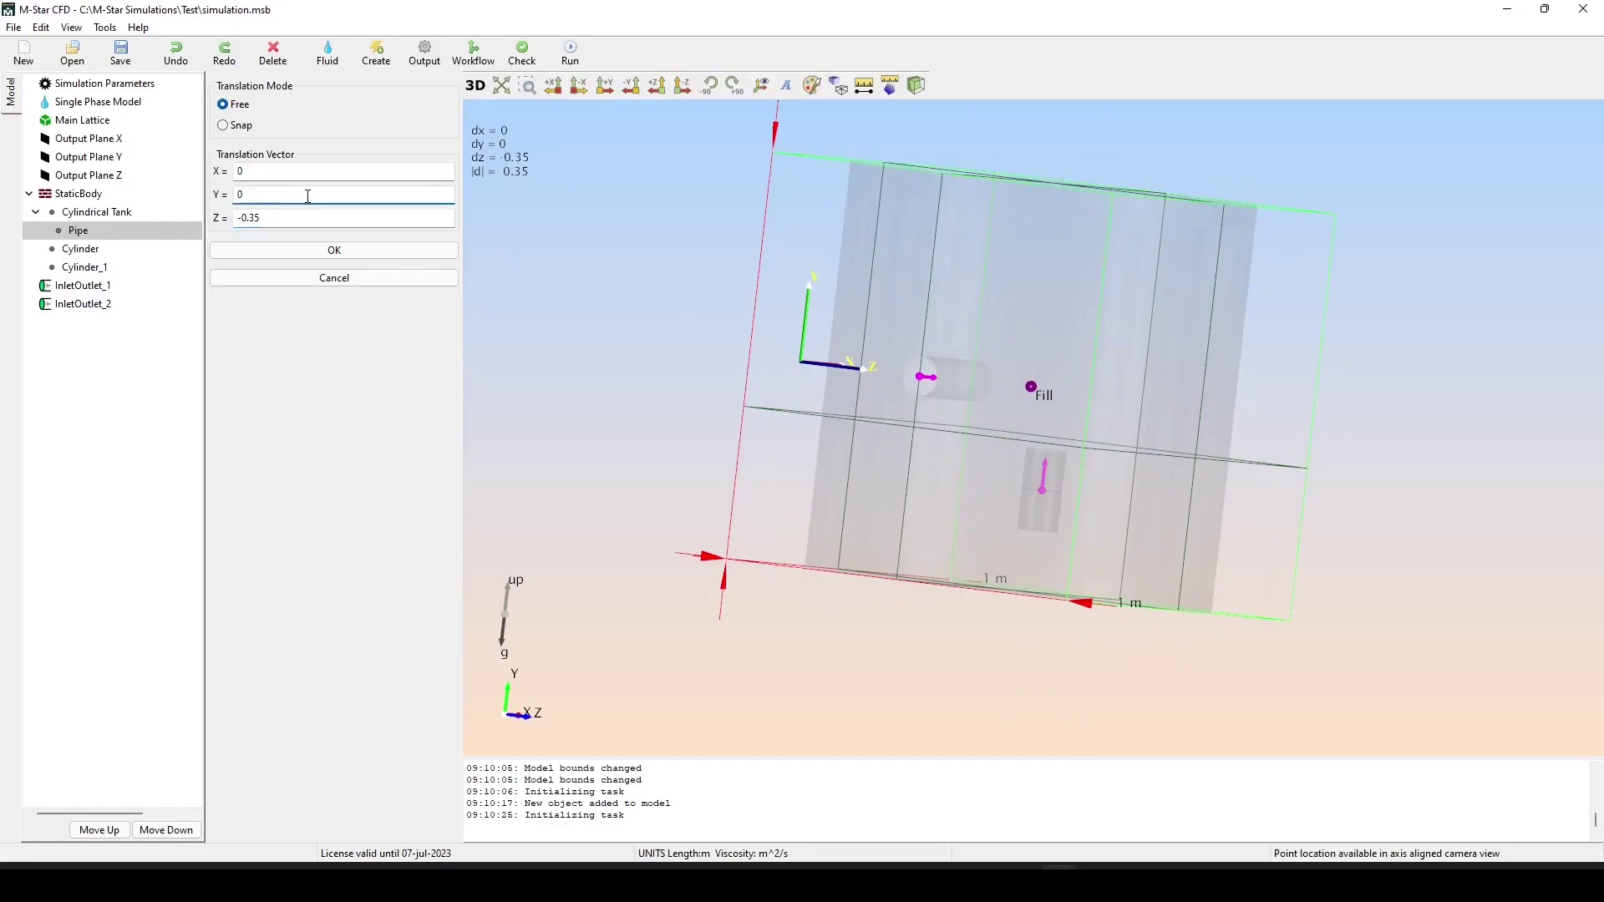
{"action": "type", "text": ".1"}
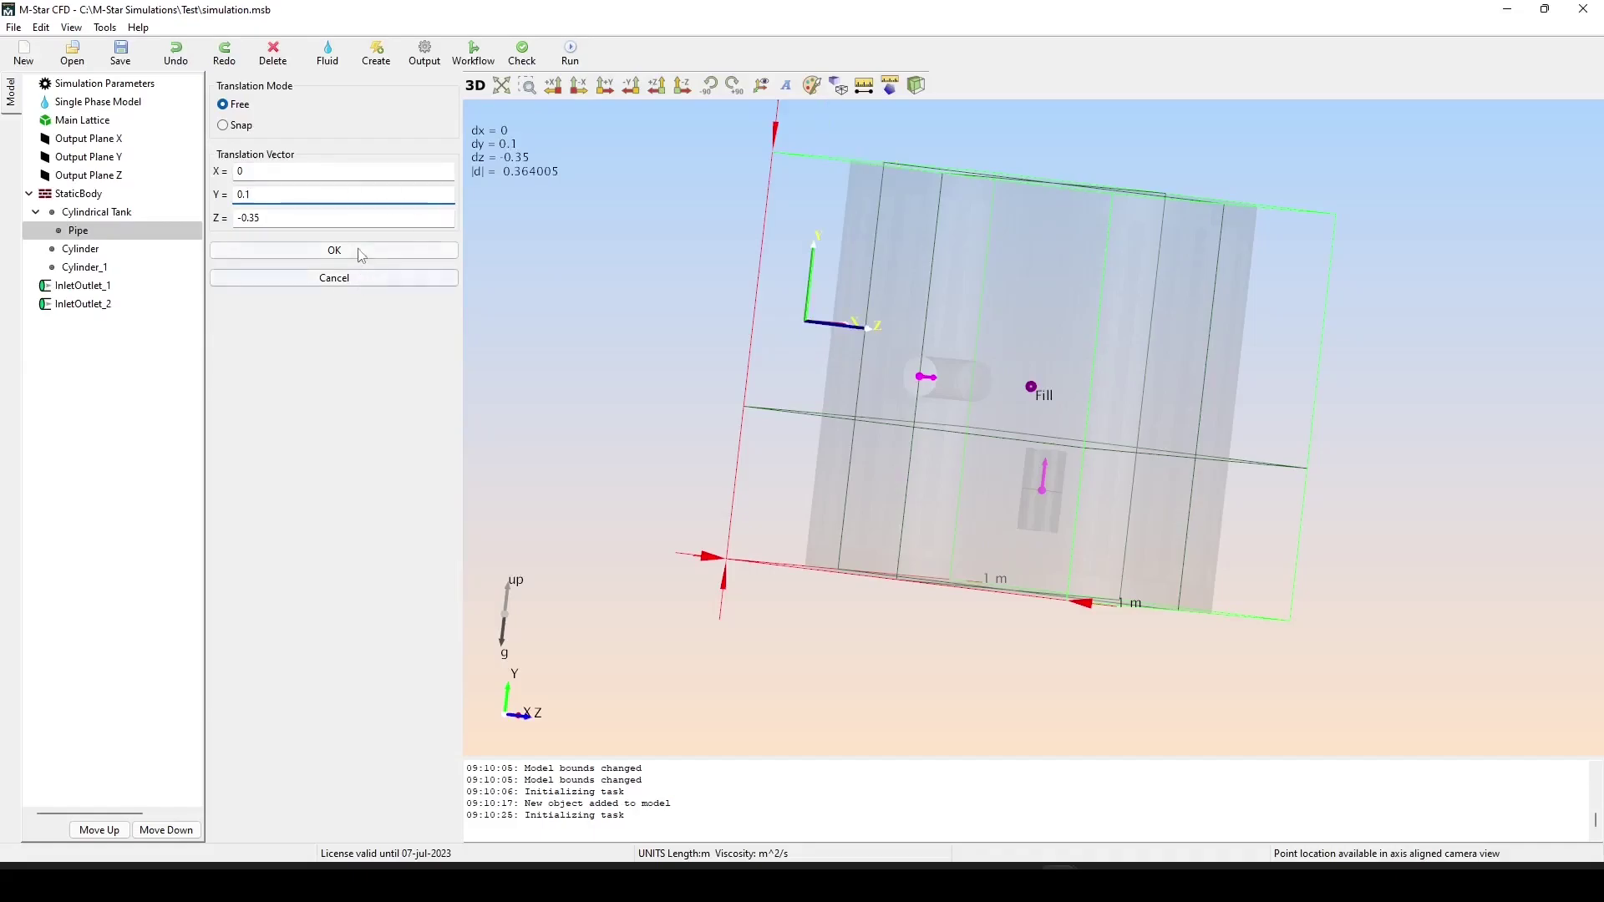
{"action": "left_click", "coordinate": [334, 250]}
Change the pipe's mount type to Flush and inspect its junction with the tank wall.
{"action": "left_click_drag", "start_coordinate": [700, 268], "coordinate": [762, 259]}
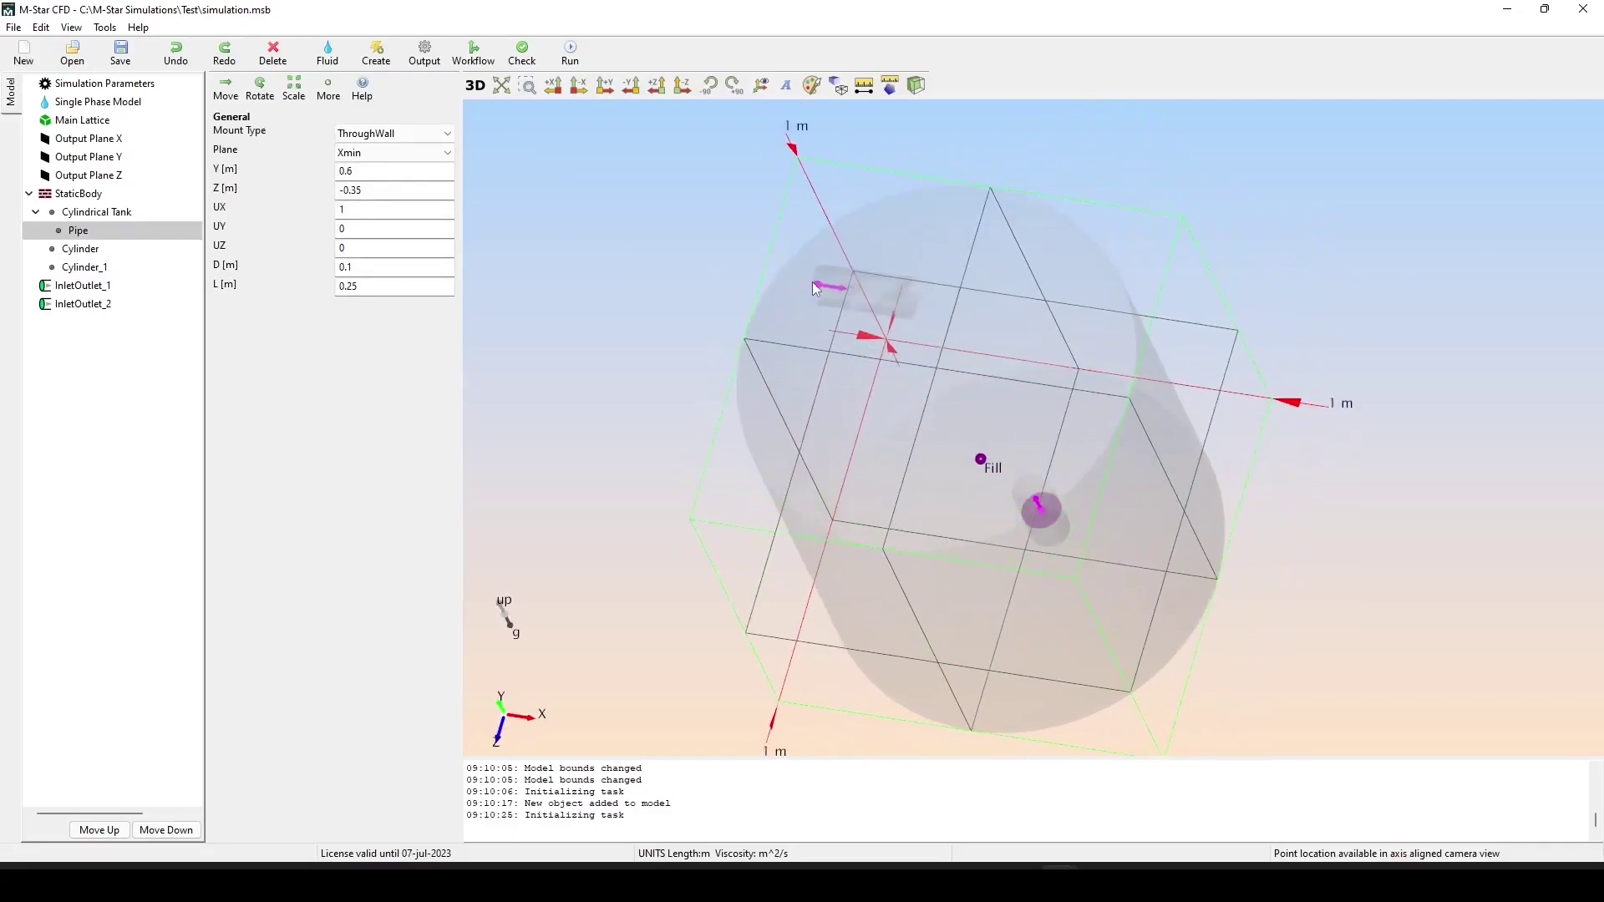
{"action": "left_click_drag", "start_coordinate": [928, 309], "coordinate": [868, 451]}
{"action": "left_click", "coordinate": [393, 135]}
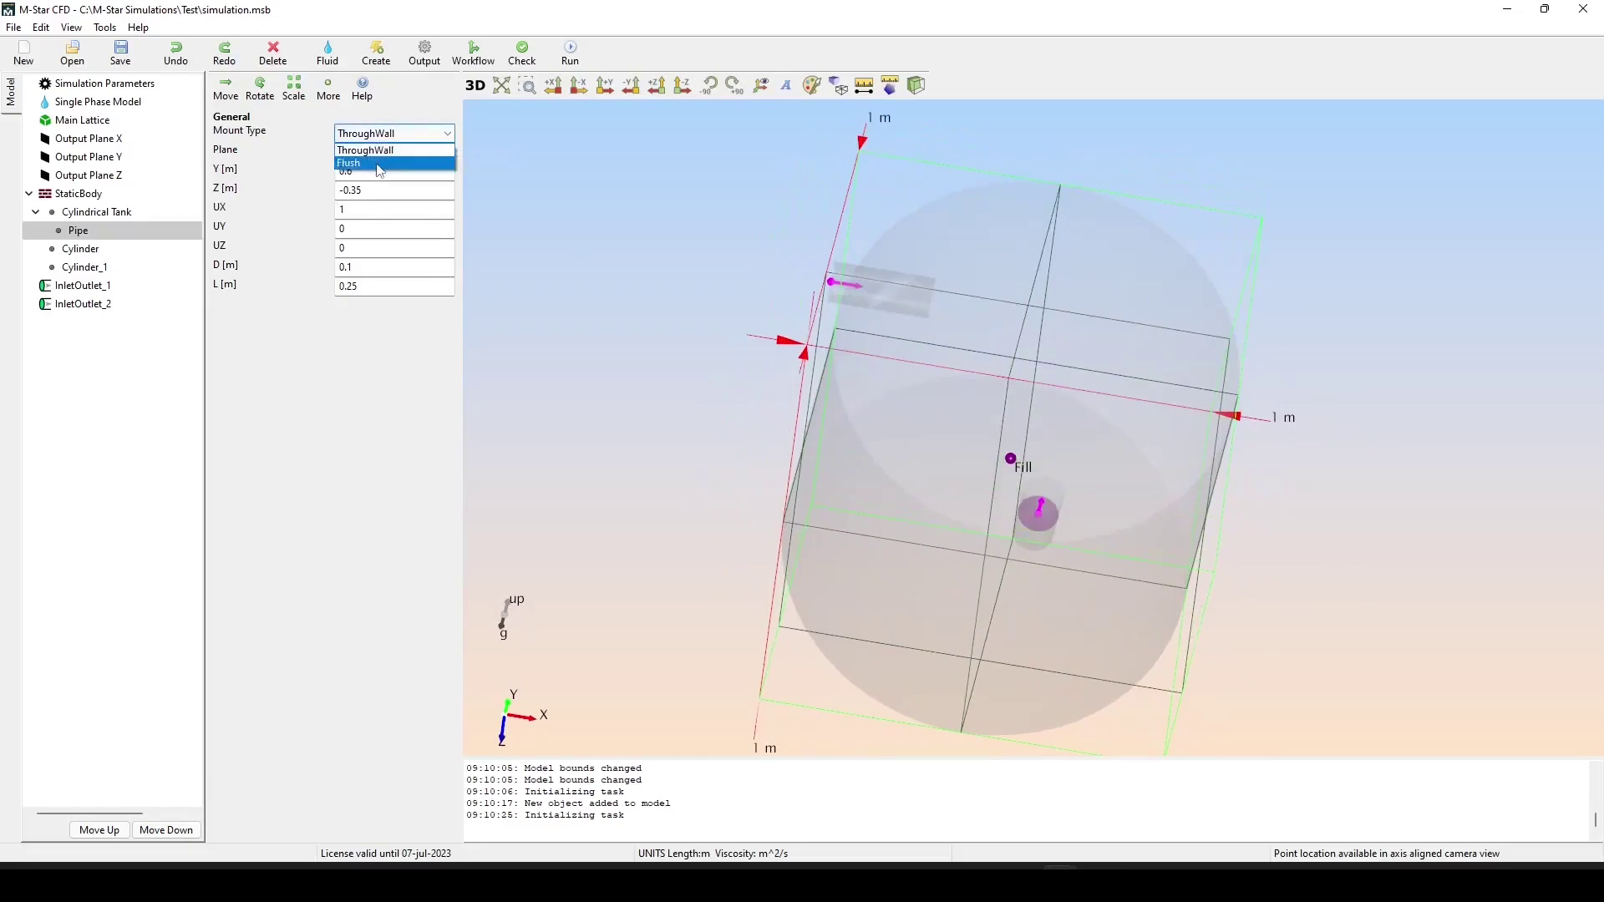
{"action": "left_click", "coordinate": [380, 164]}
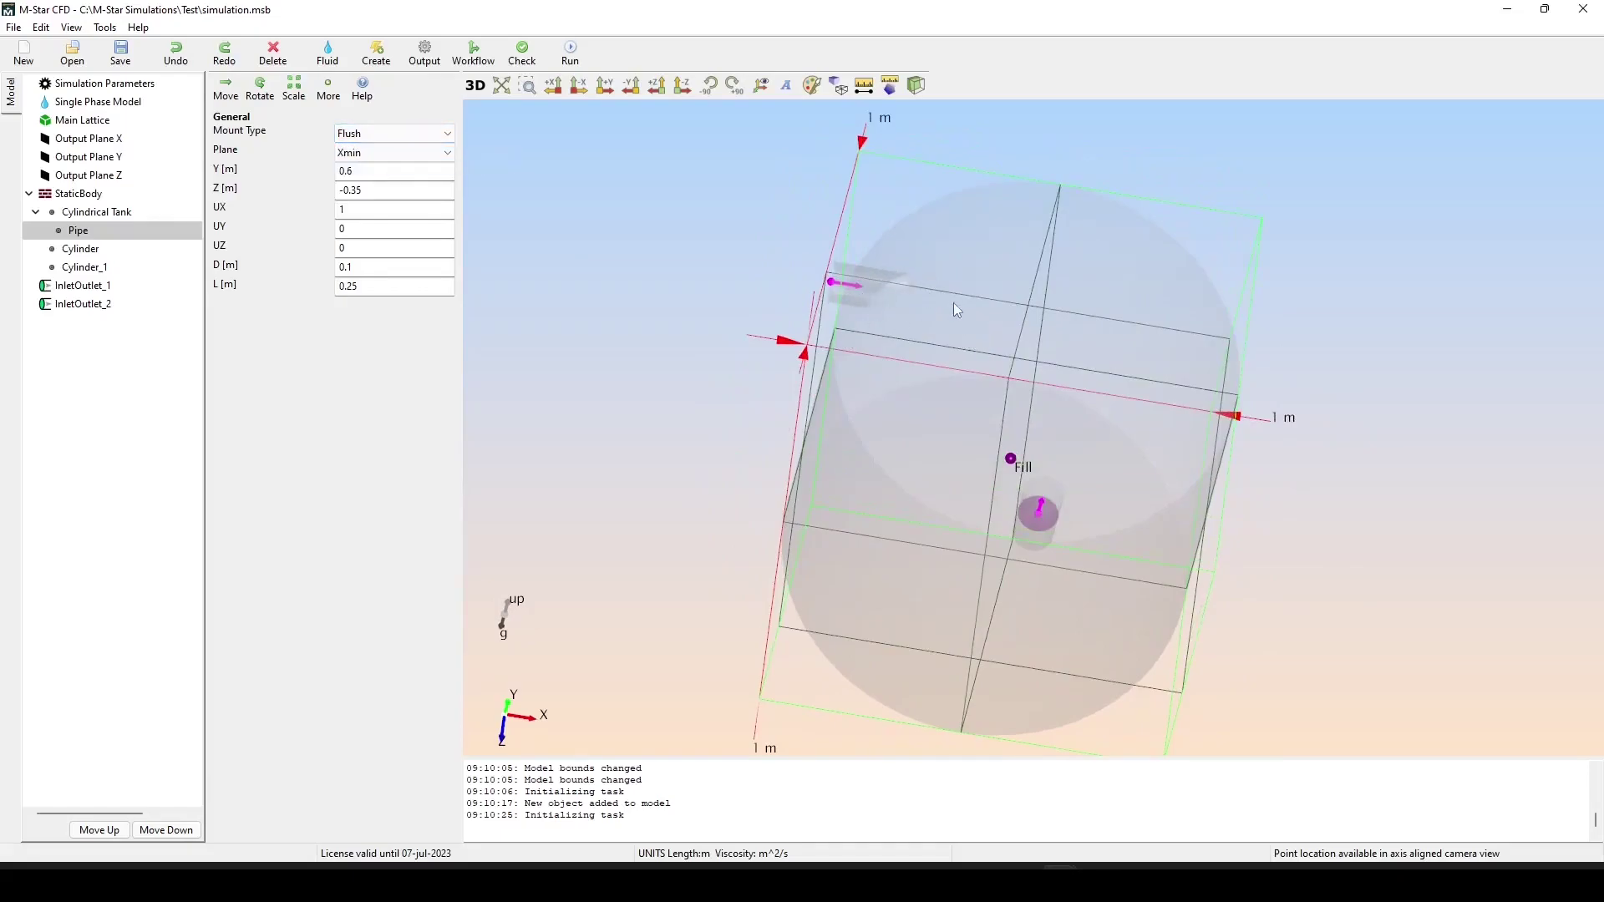
{"action": "left_click_drag", "start_coordinate": [919, 270], "coordinate": [1103, 516]}
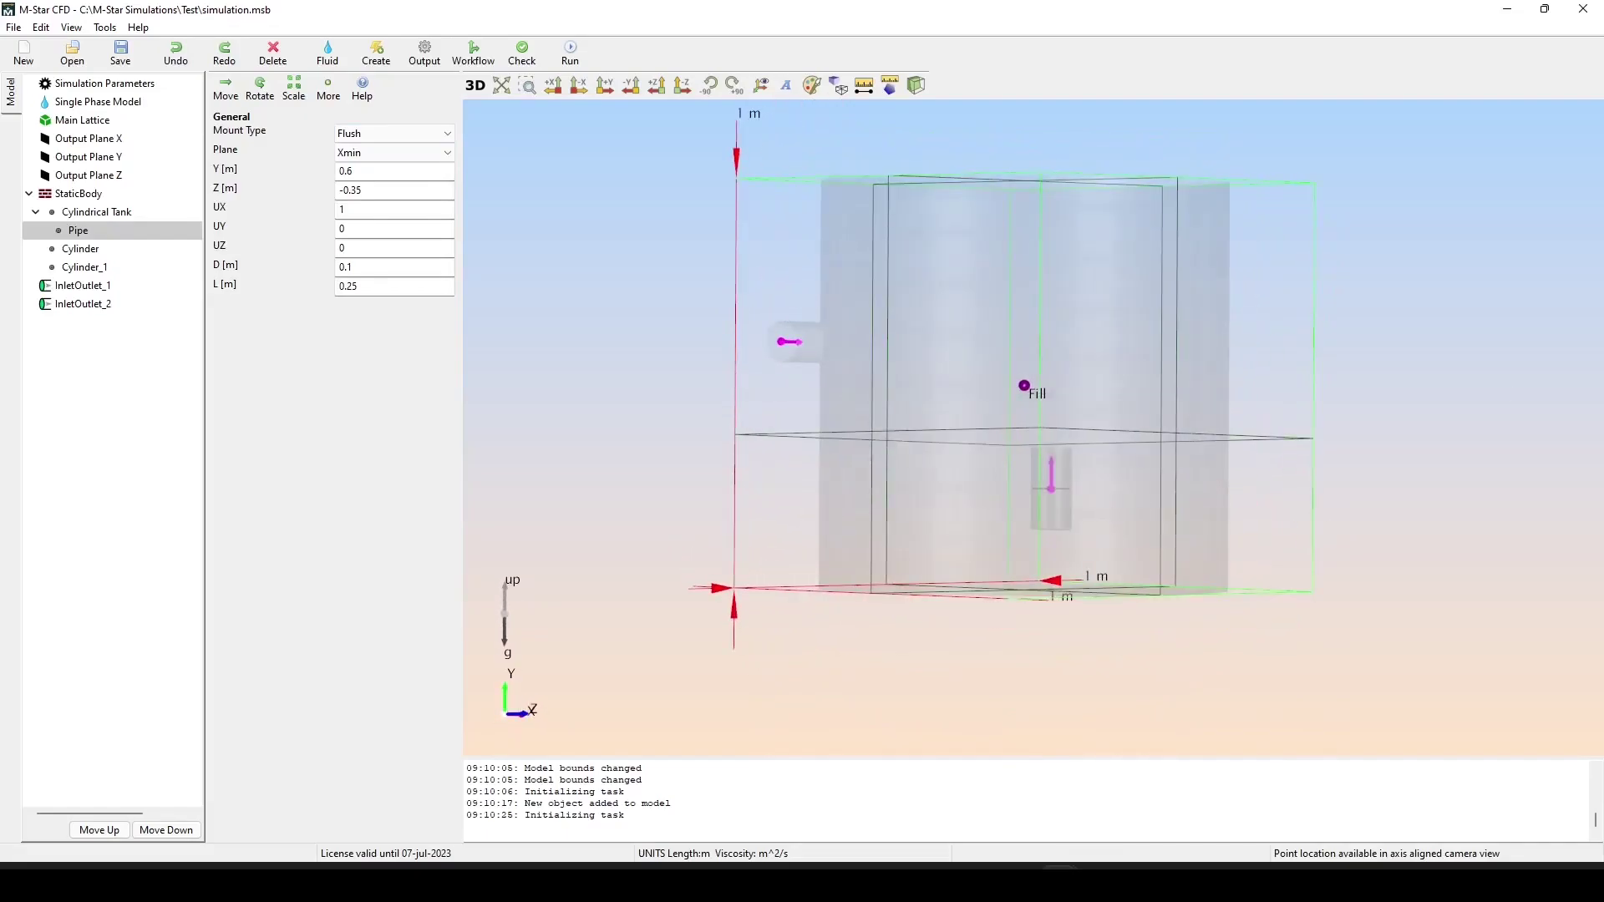
{"action": "left_click_drag", "start_coordinate": [1102, 351], "coordinate": [819, 452]}
Rename the pipe's boundary InletOutlet_2 as Inlet.
{"action": "left_click", "coordinate": [74, 306]}
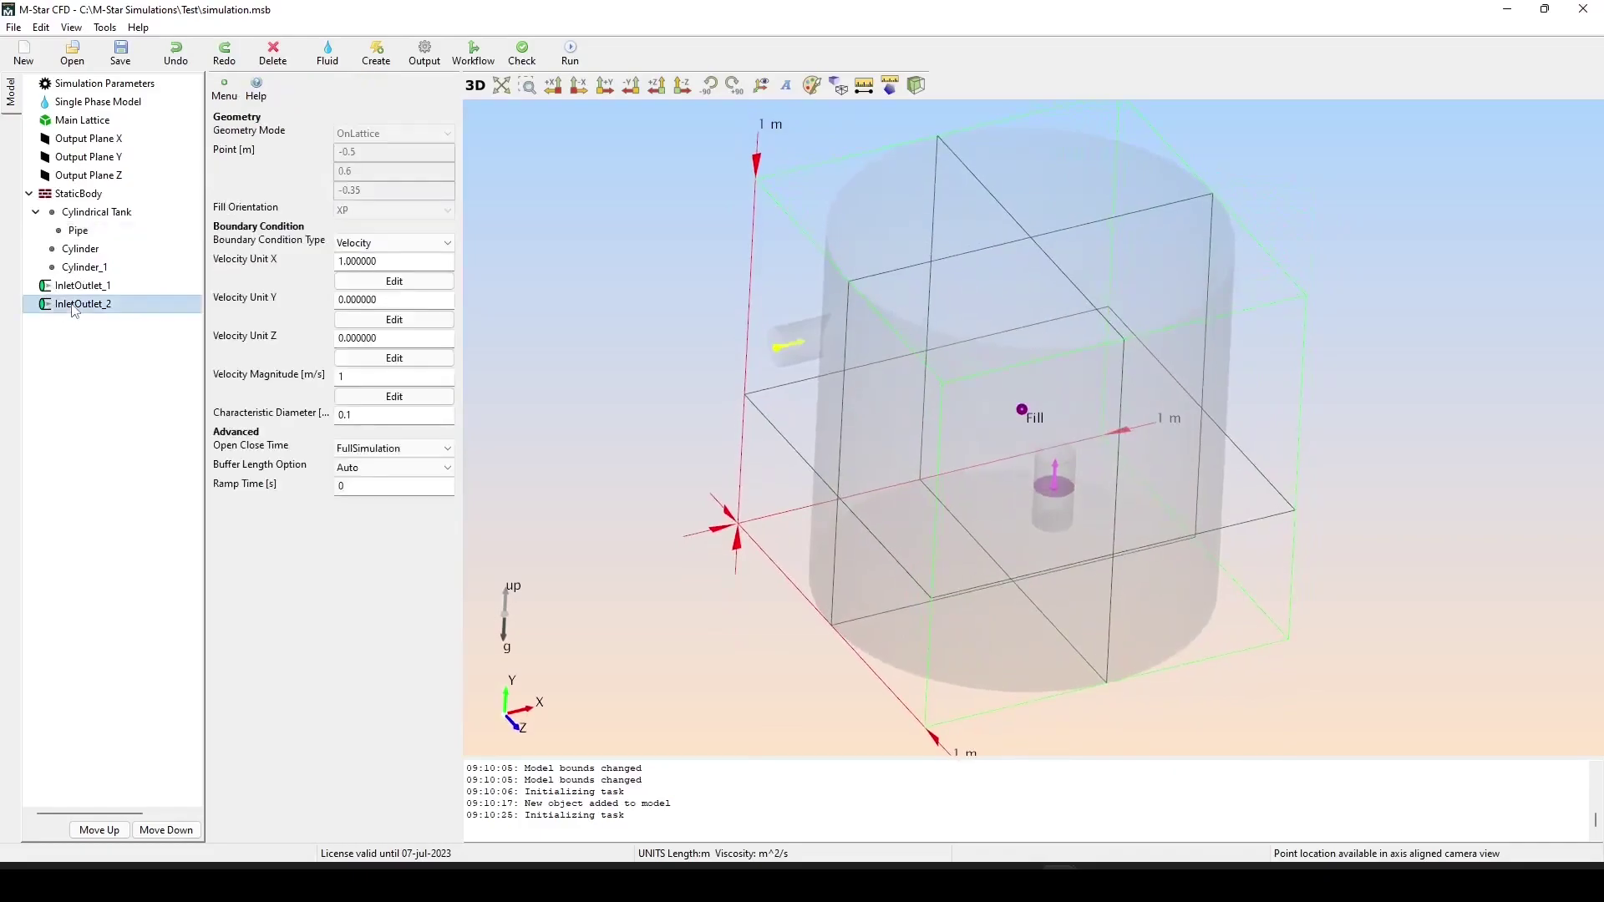
{"action": "right_click", "coordinate": [71, 309]}
{"action": "left_click", "coordinate": [121, 326]}
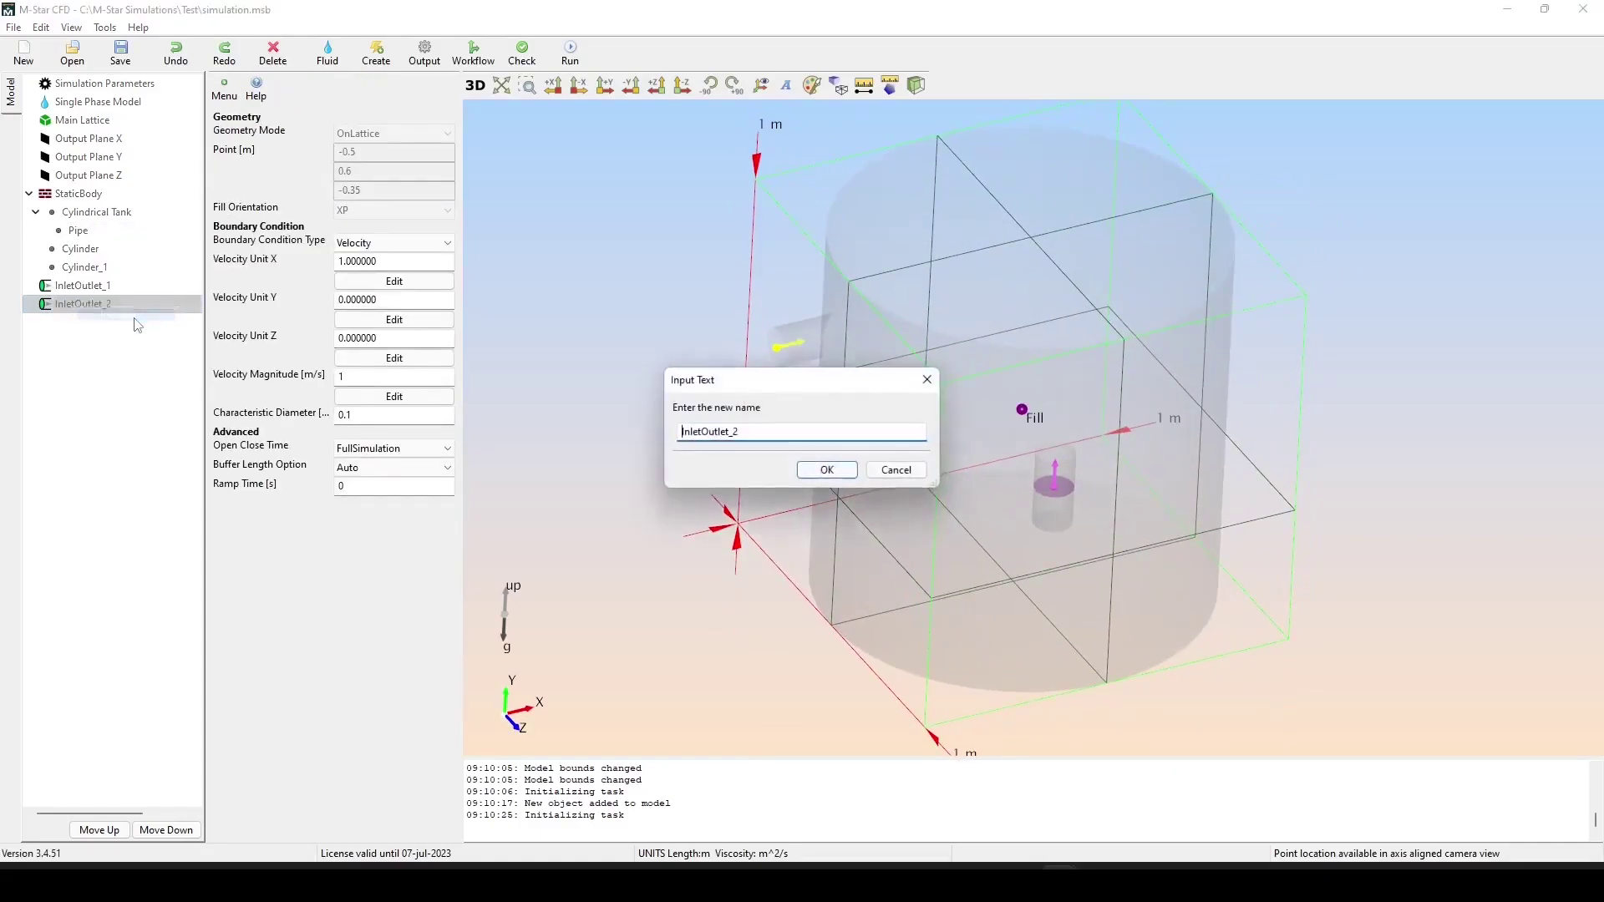
{"action": "key", "text": "BackSpace"}
{"action": "key", "text": "BackSpace"}
{"action": "left_click", "coordinate": [819, 470]}
Try the VolumeFlowRate boundary condition type on the inlet and return it to Velocity.
{"action": "left_click", "coordinate": [365, 243]}
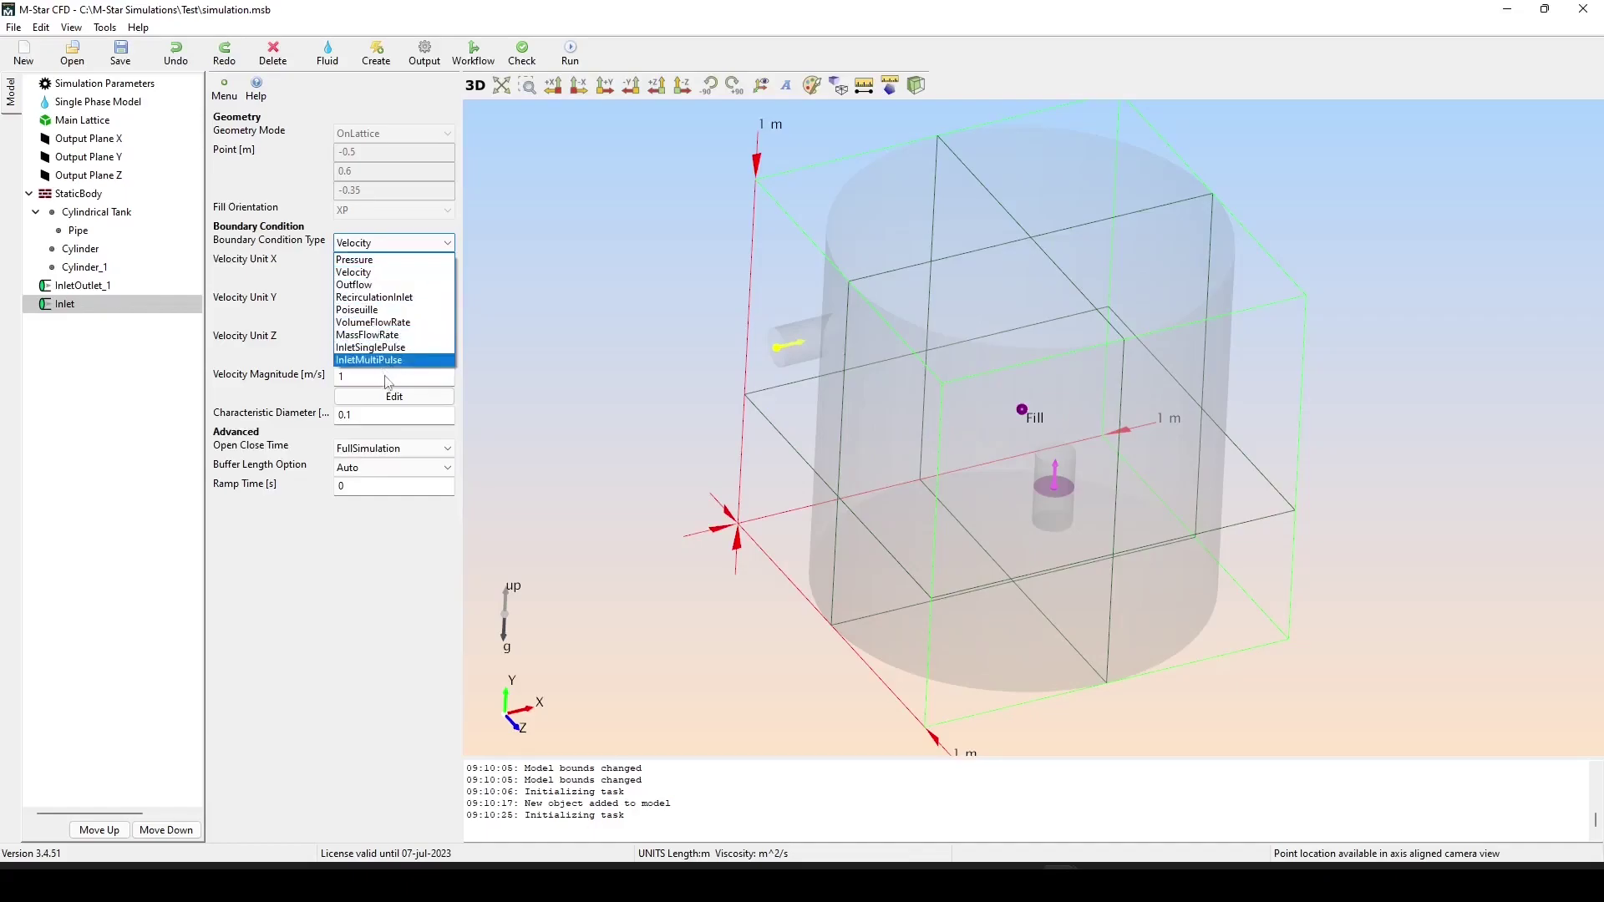
{"action": "left_click", "coordinate": [367, 325]}
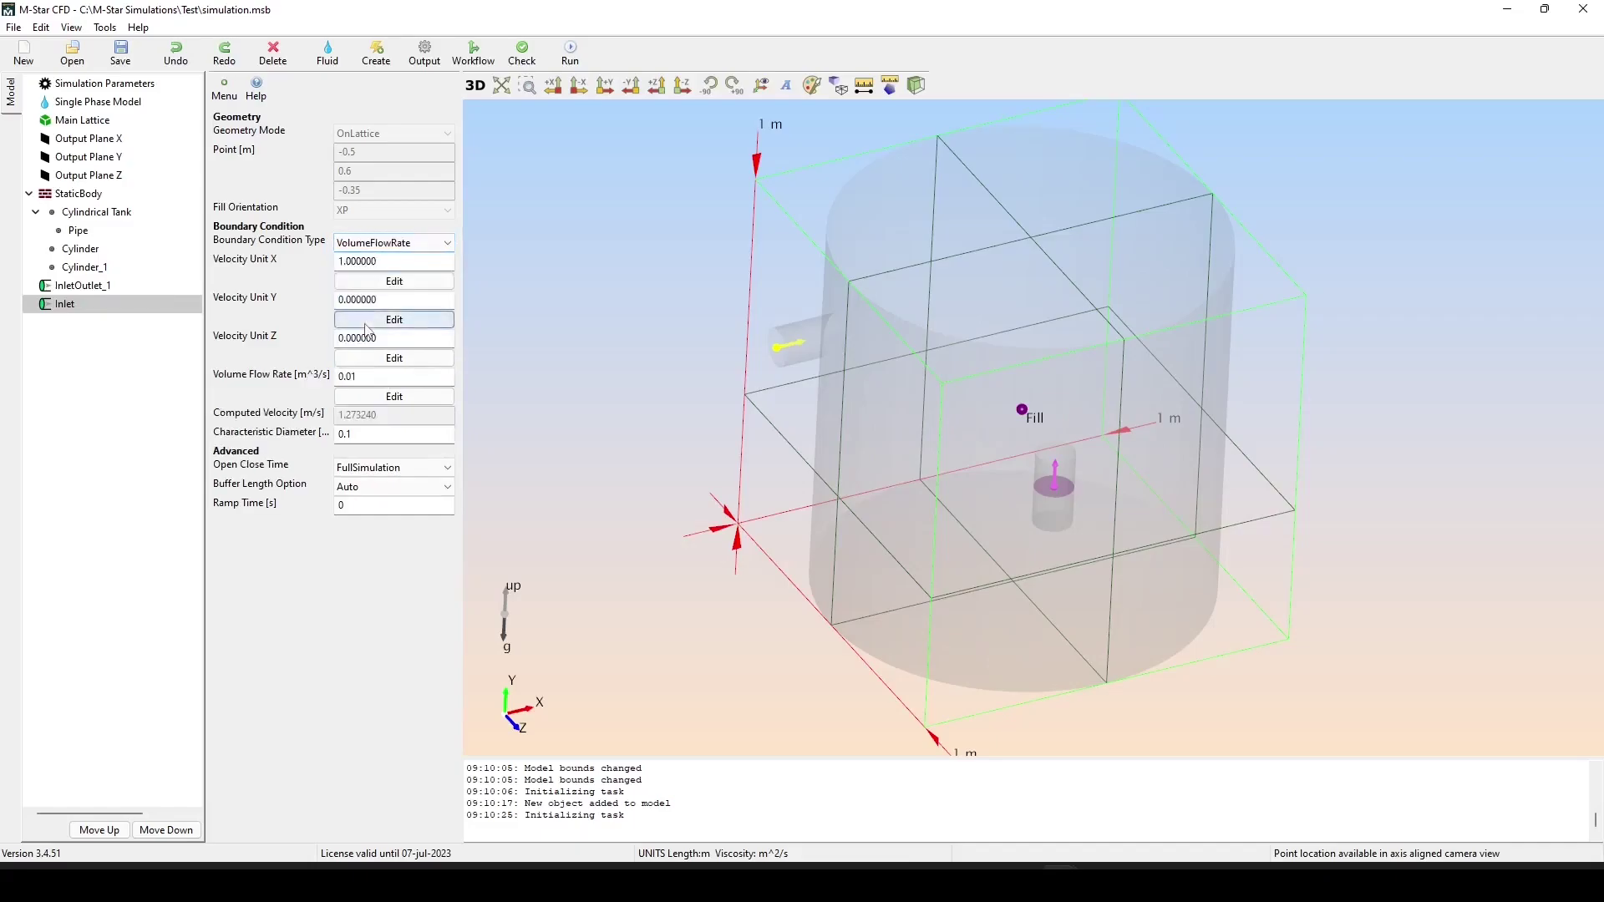
{"action": "left_click", "coordinate": [389, 243]}
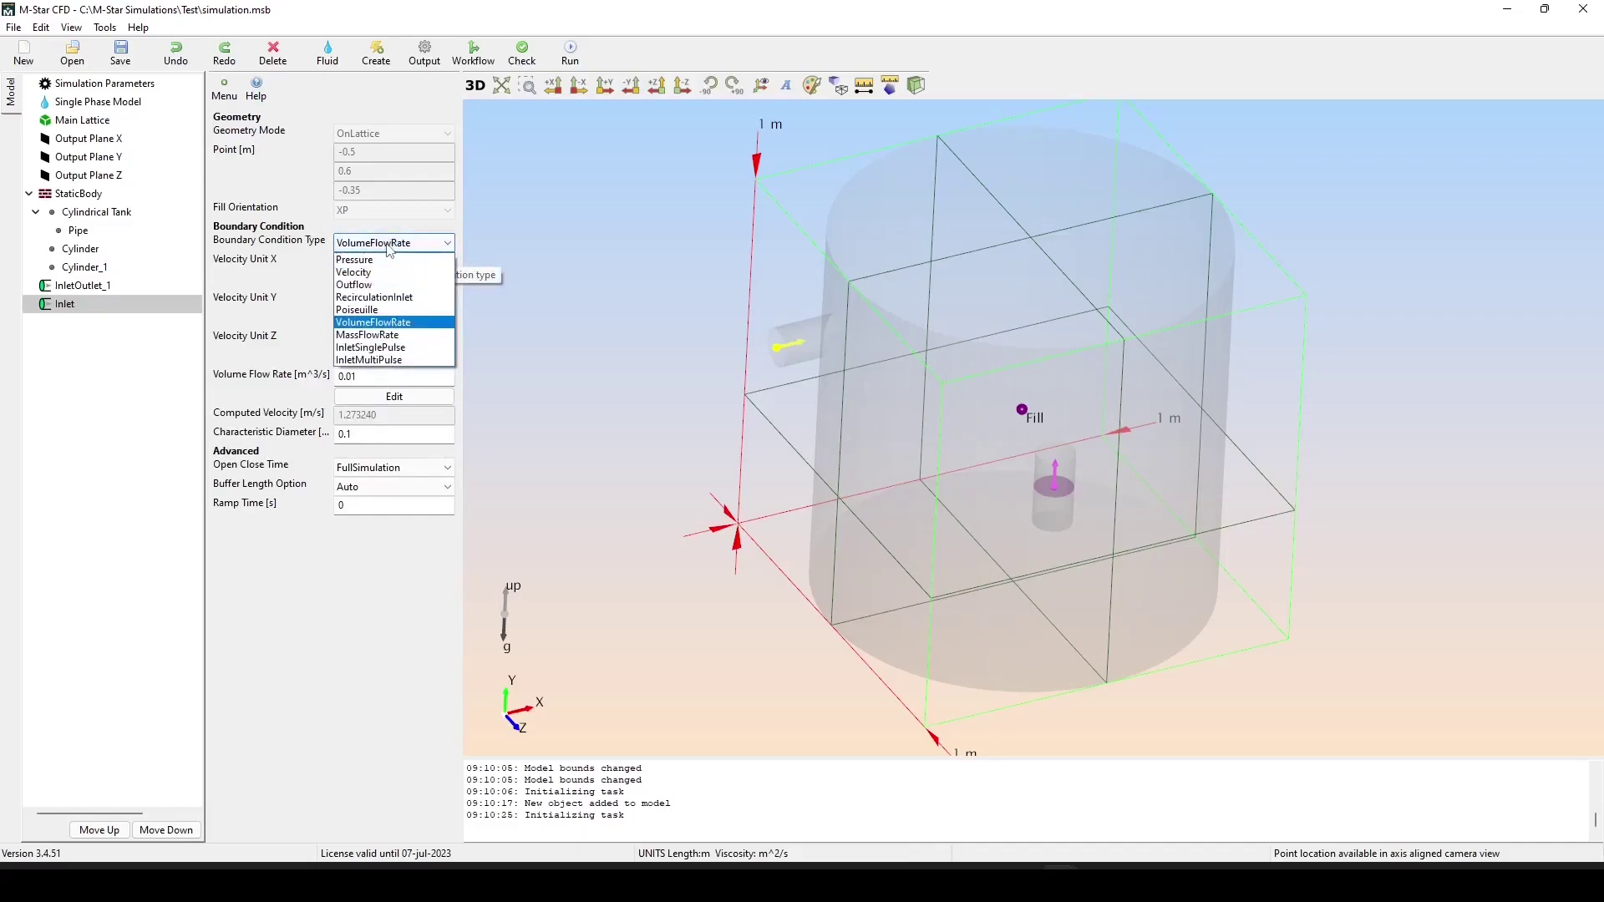
{"action": "left_click", "coordinate": [372, 268]}
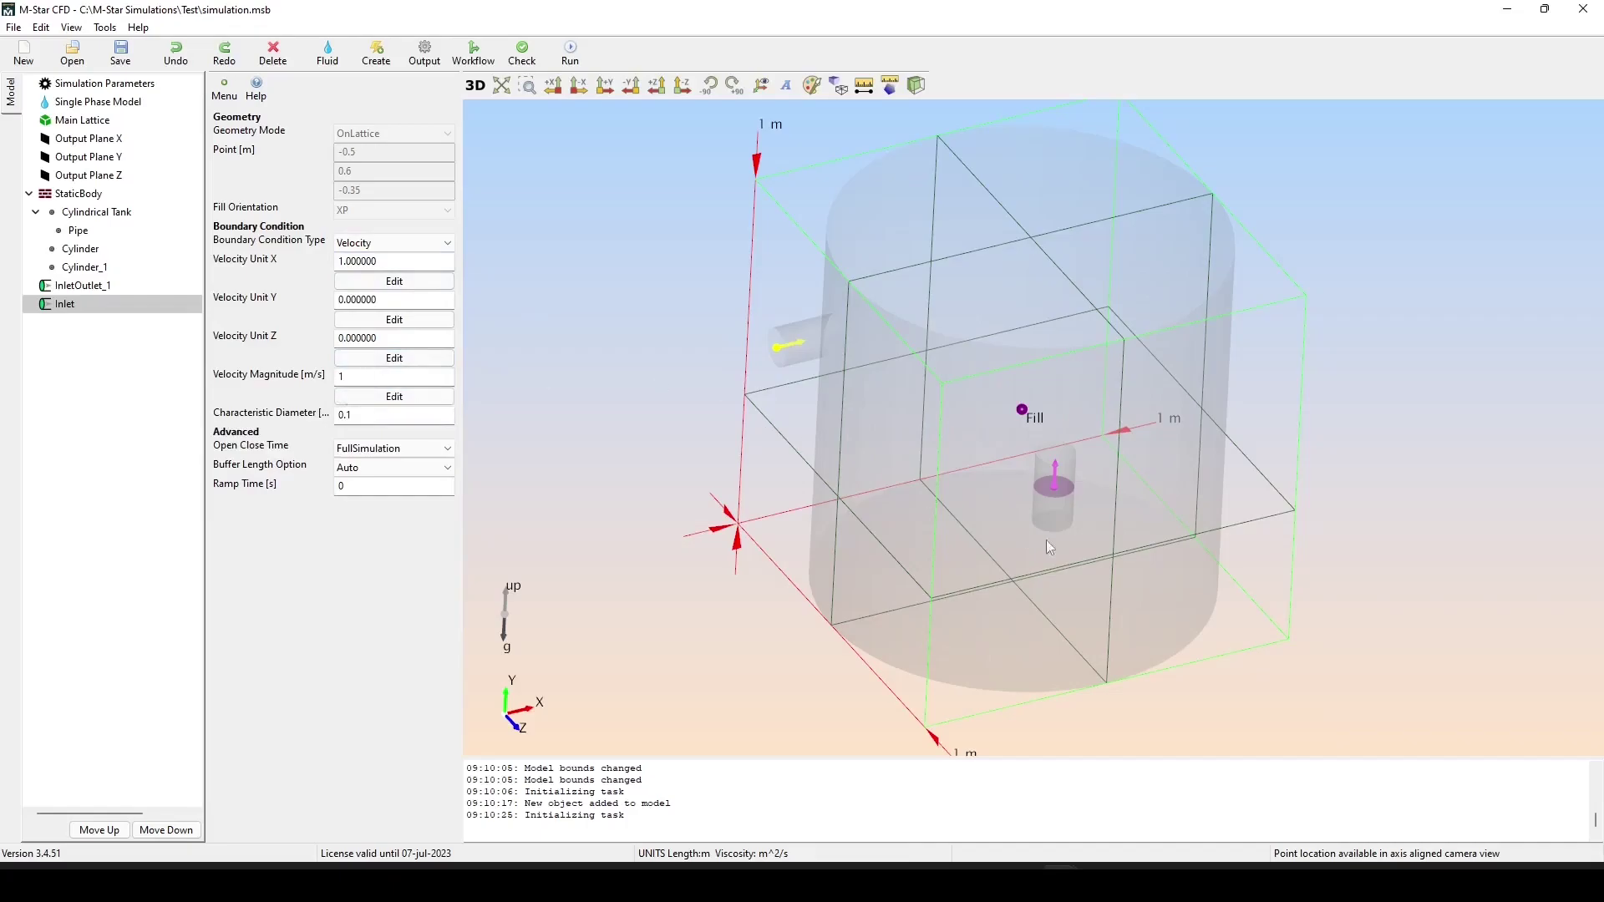
Rename the internal cylinder's boundary InletOutlet_1 as Outlet.
{"action": "left_click_drag", "start_coordinate": [1211, 667], "coordinate": [1171, 545]}
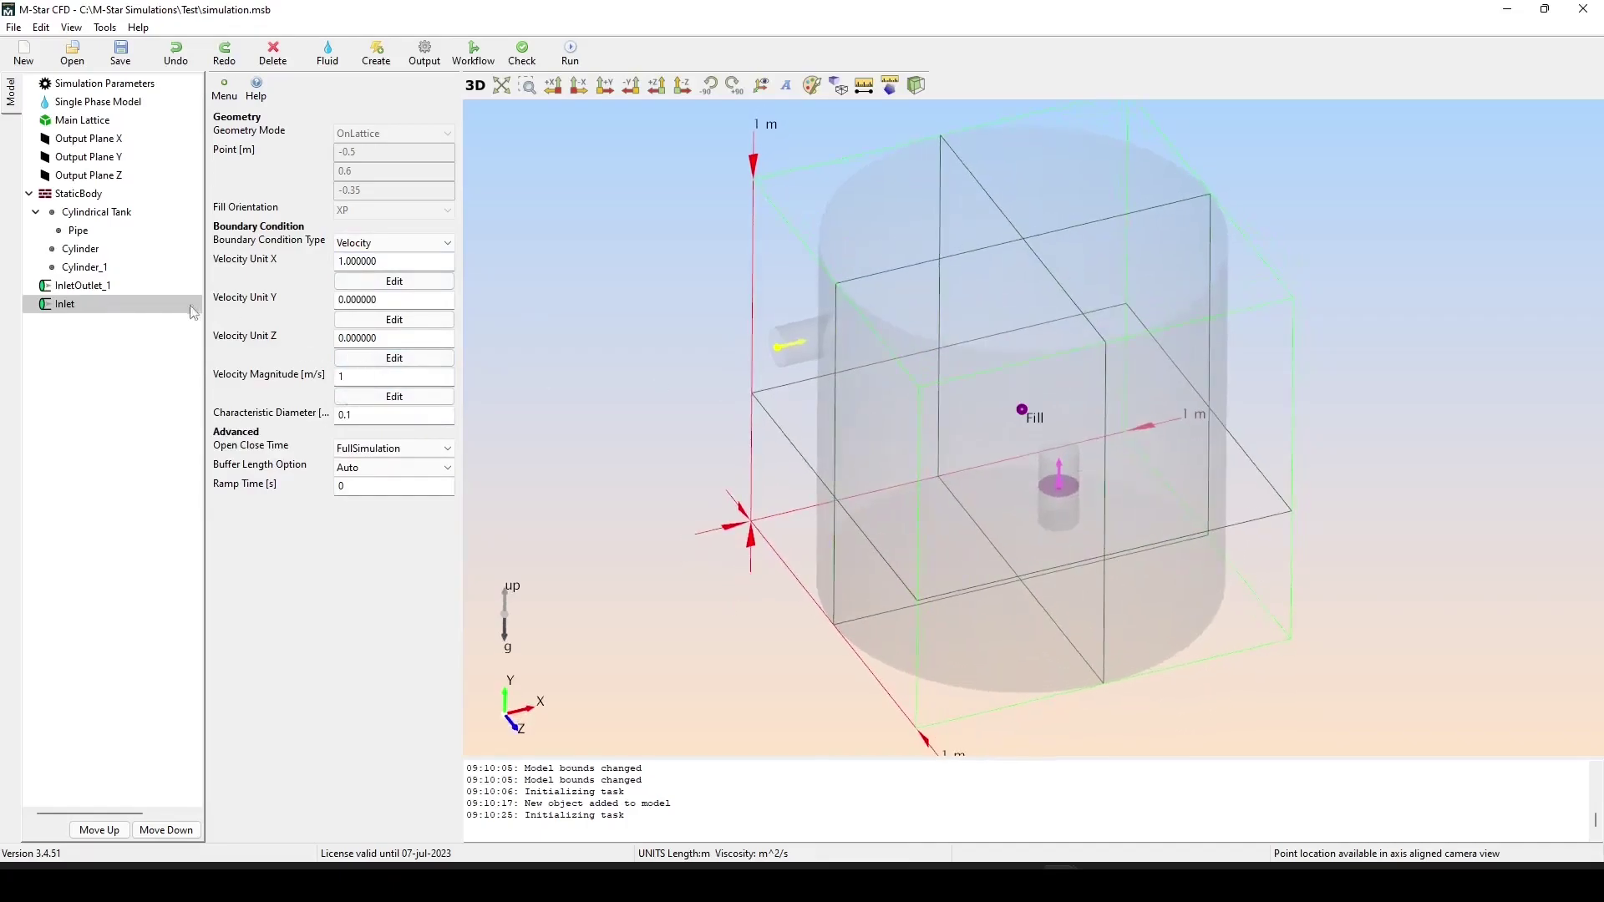
{"action": "left_click", "coordinate": [80, 289]}
{"action": "right_click", "coordinate": [81, 291]}
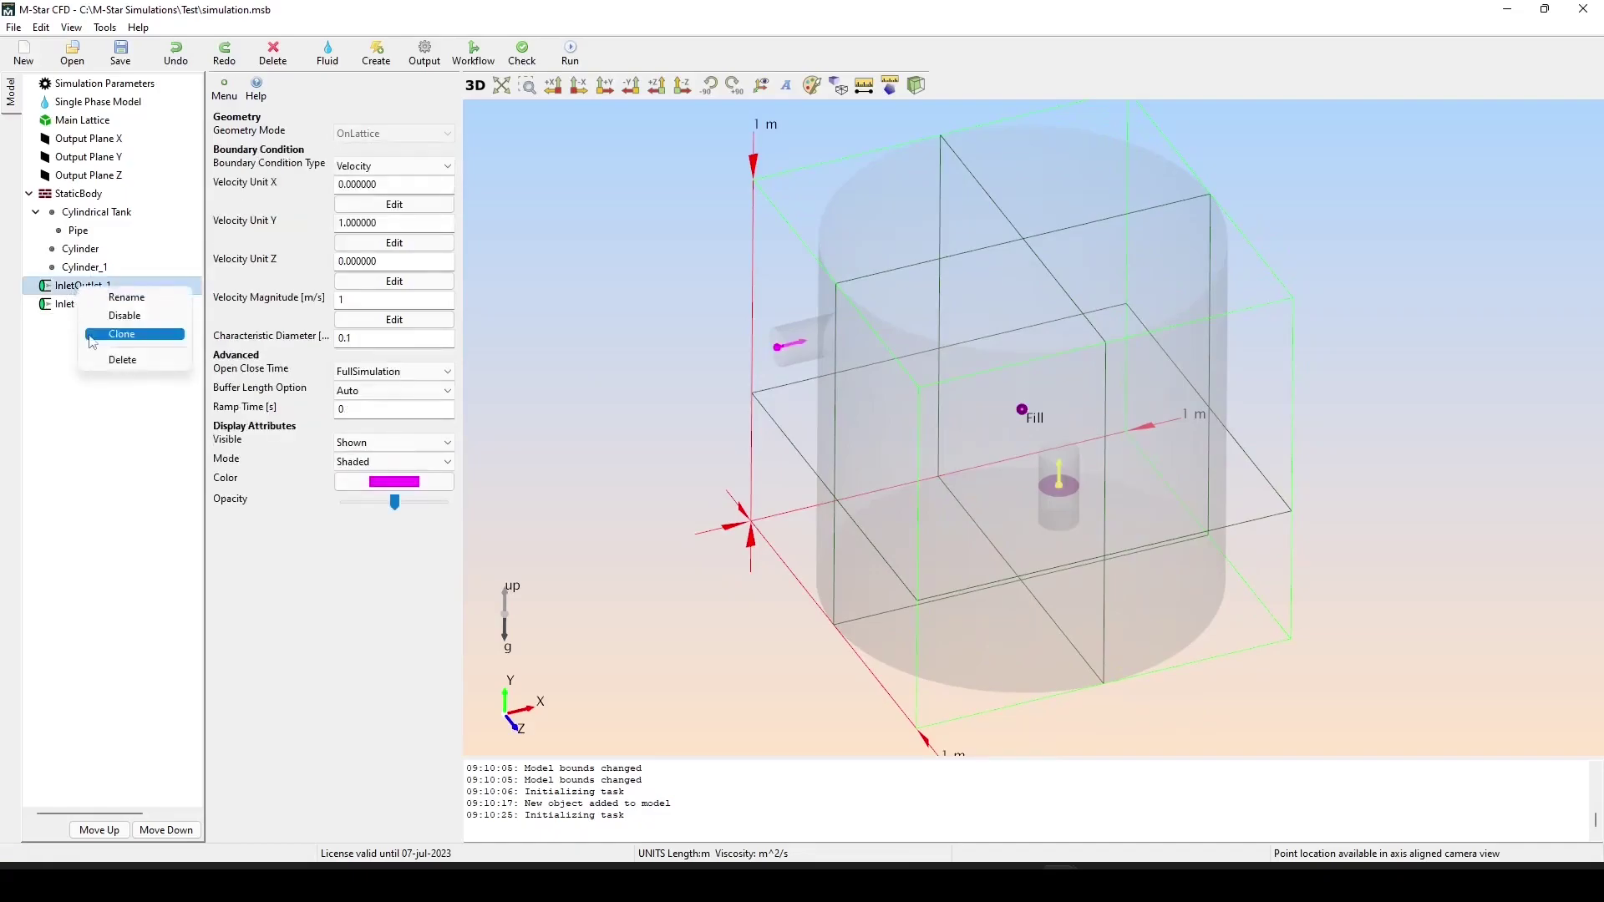
{"action": "left_click", "coordinate": [132, 298]}
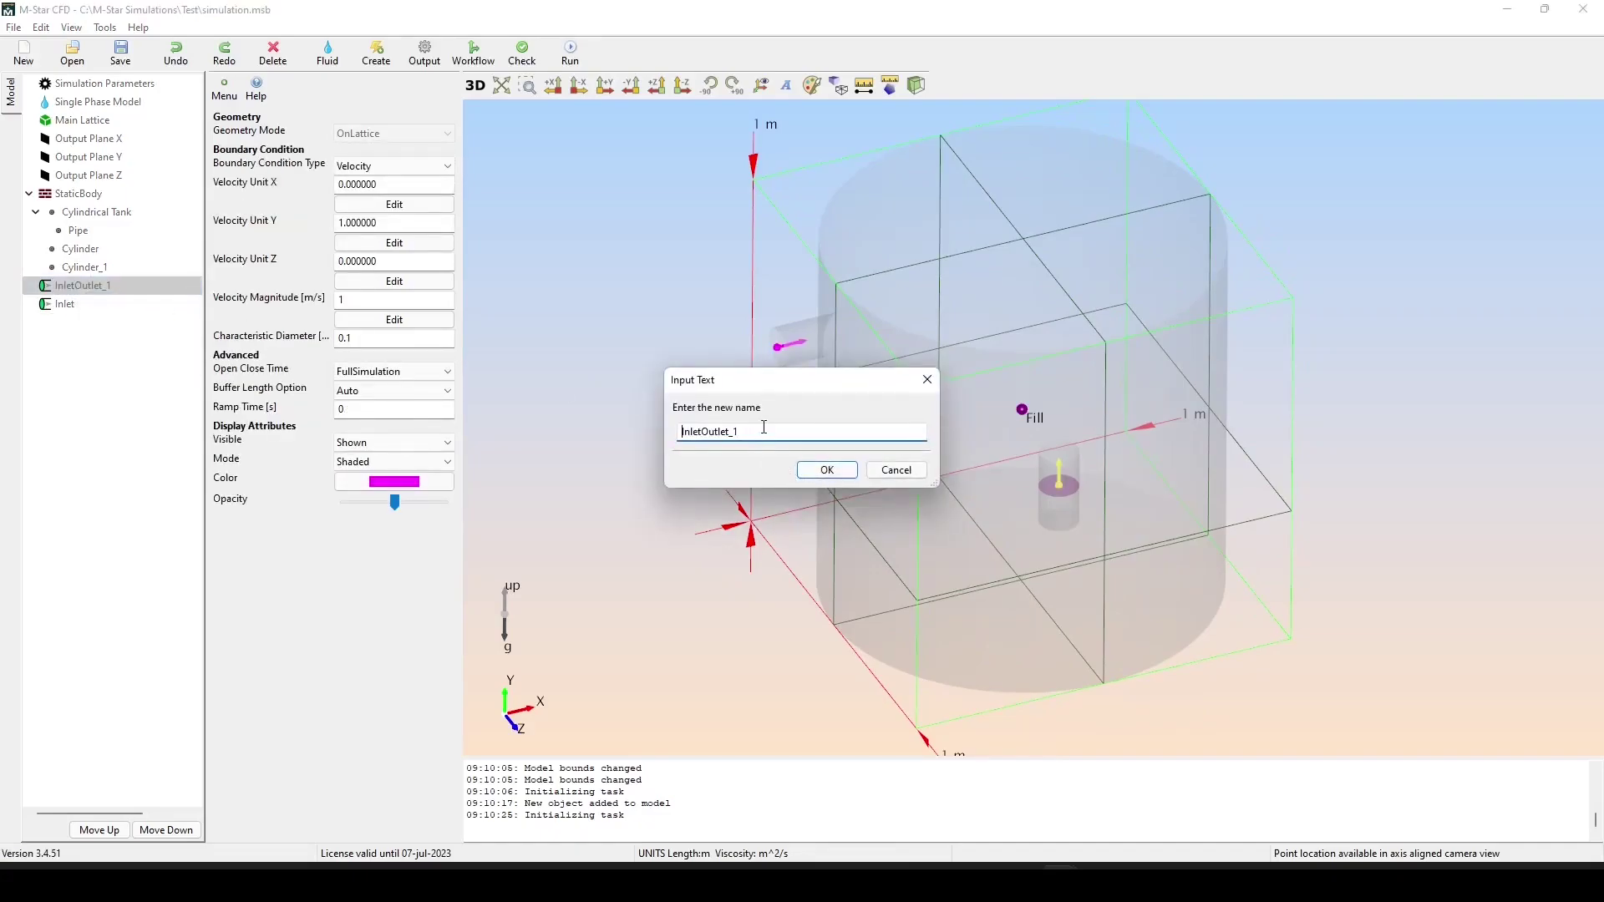
{"action": "left_click", "coordinate": [702, 431]}
{"action": "key", "text": "BackSpace"}
{"action": "key", "text": "BackSpace"}
{"action": "key", "text": "BackSpace"}
{"action": "key", "text": "BackSpace"}
{"action": "key", "text": "BackSpace"}
{"action": "left_click", "coordinate": [827, 469]}
Set the outlet's boundary condition type to Pressure.
{"action": "left_click", "coordinate": [362, 166]}
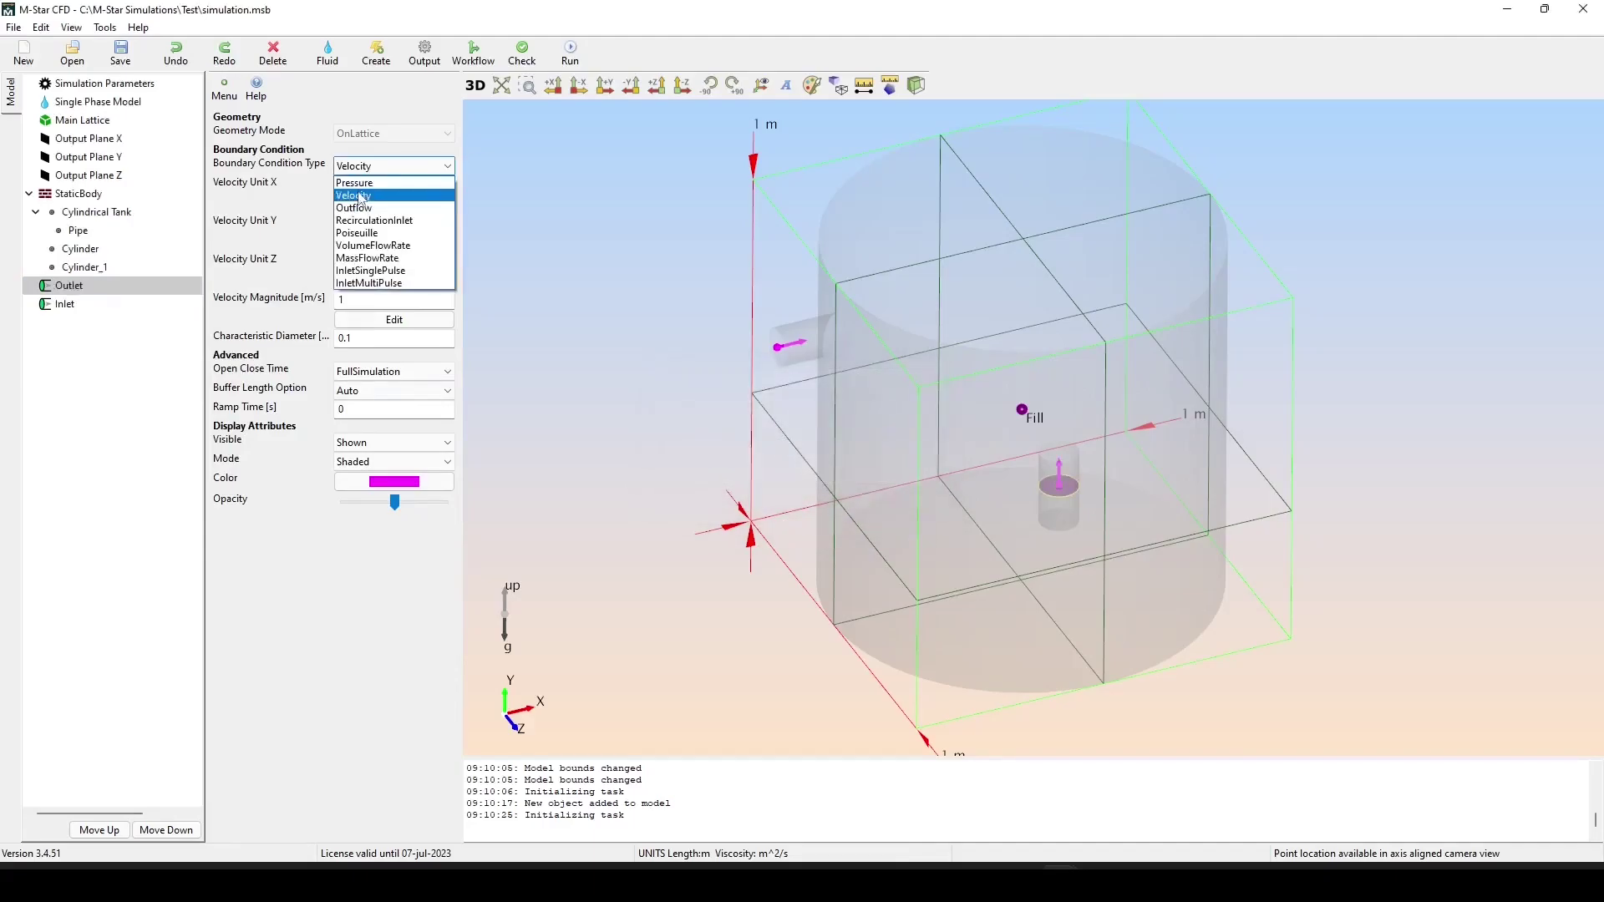
{"action": "left_click", "coordinate": [363, 185]}
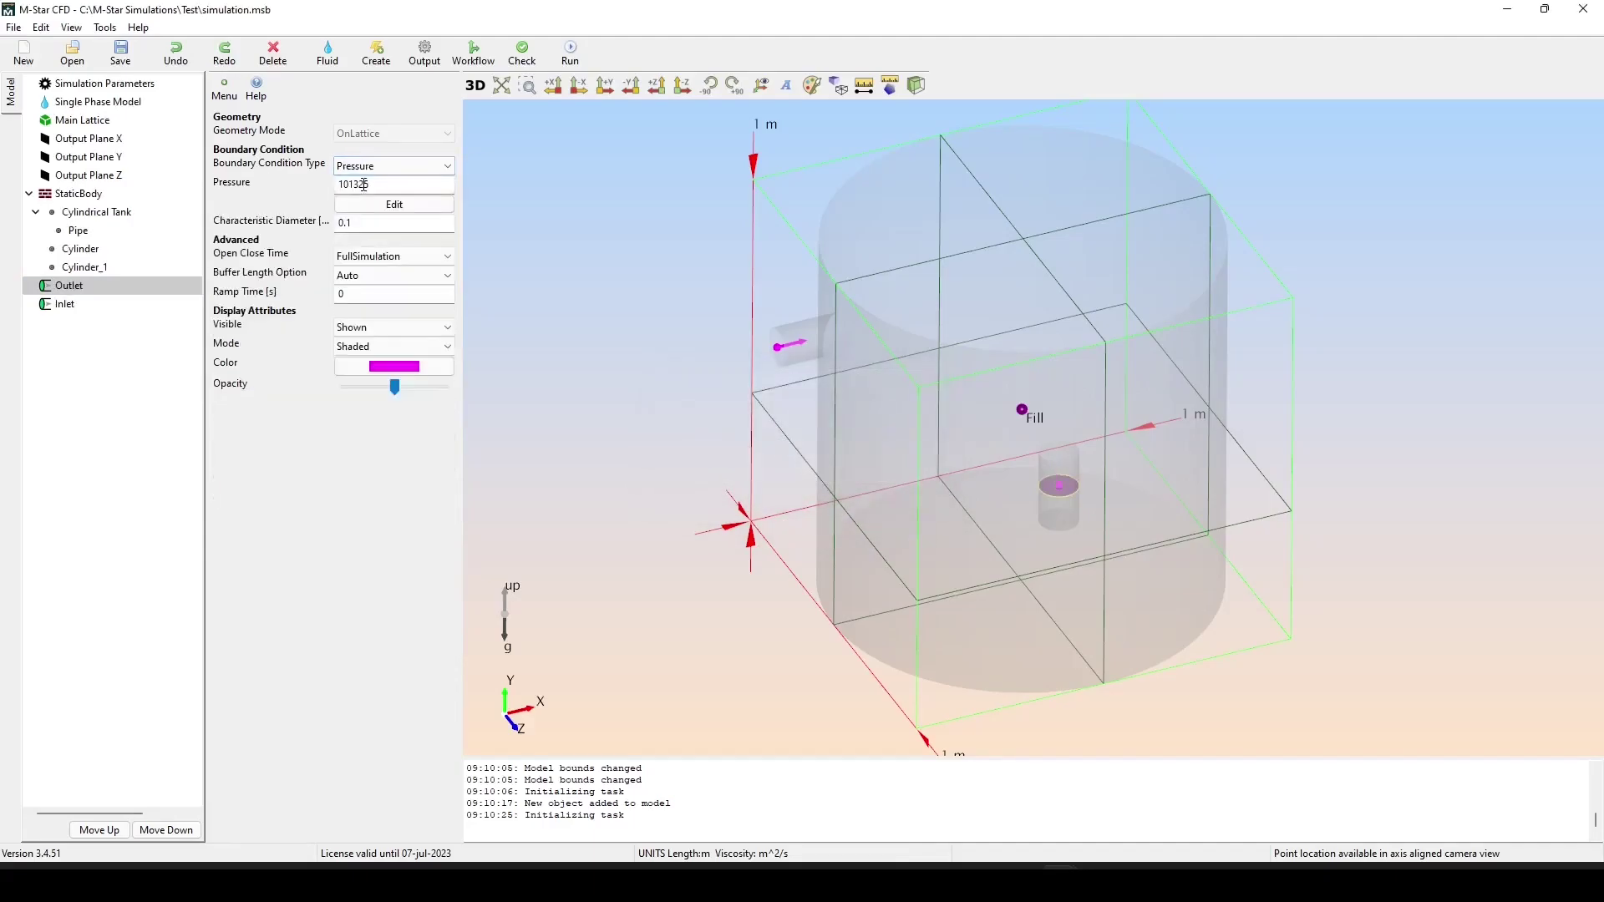
{"action": "left_click_drag", "start_coordinate": [1081, 603], "coordinate": [1119, 535]}
Switch the fluid model from single phase to Free surface and open its settings.
{"action": "left_click", "coordinate": [328, 54]}
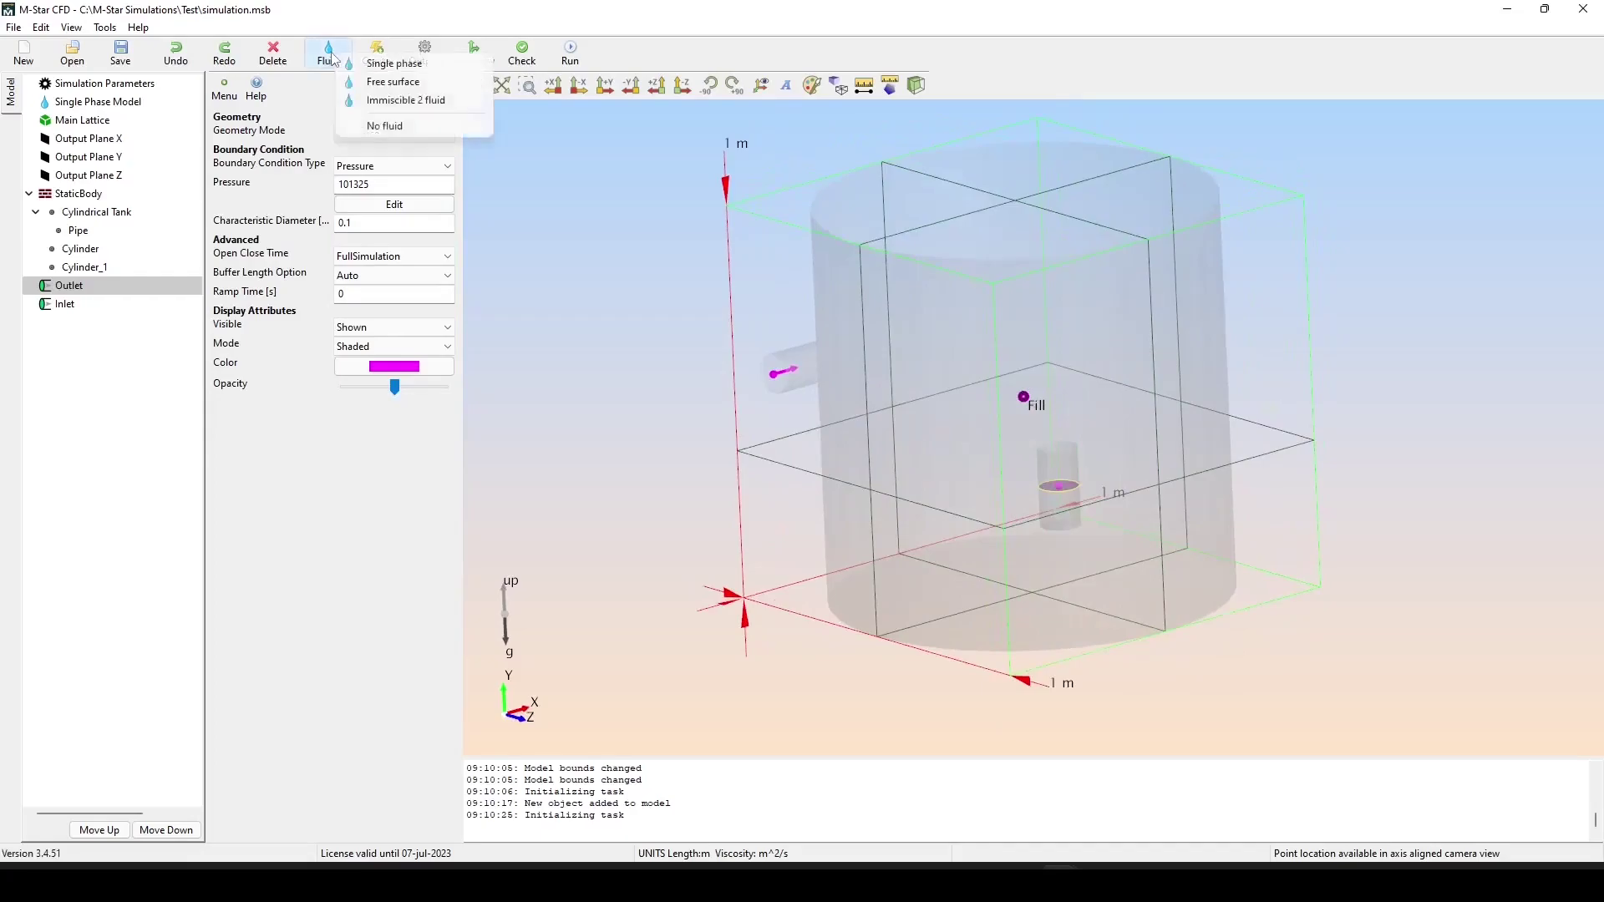
{"action": "left_click", "coordinate": [415, 83]}
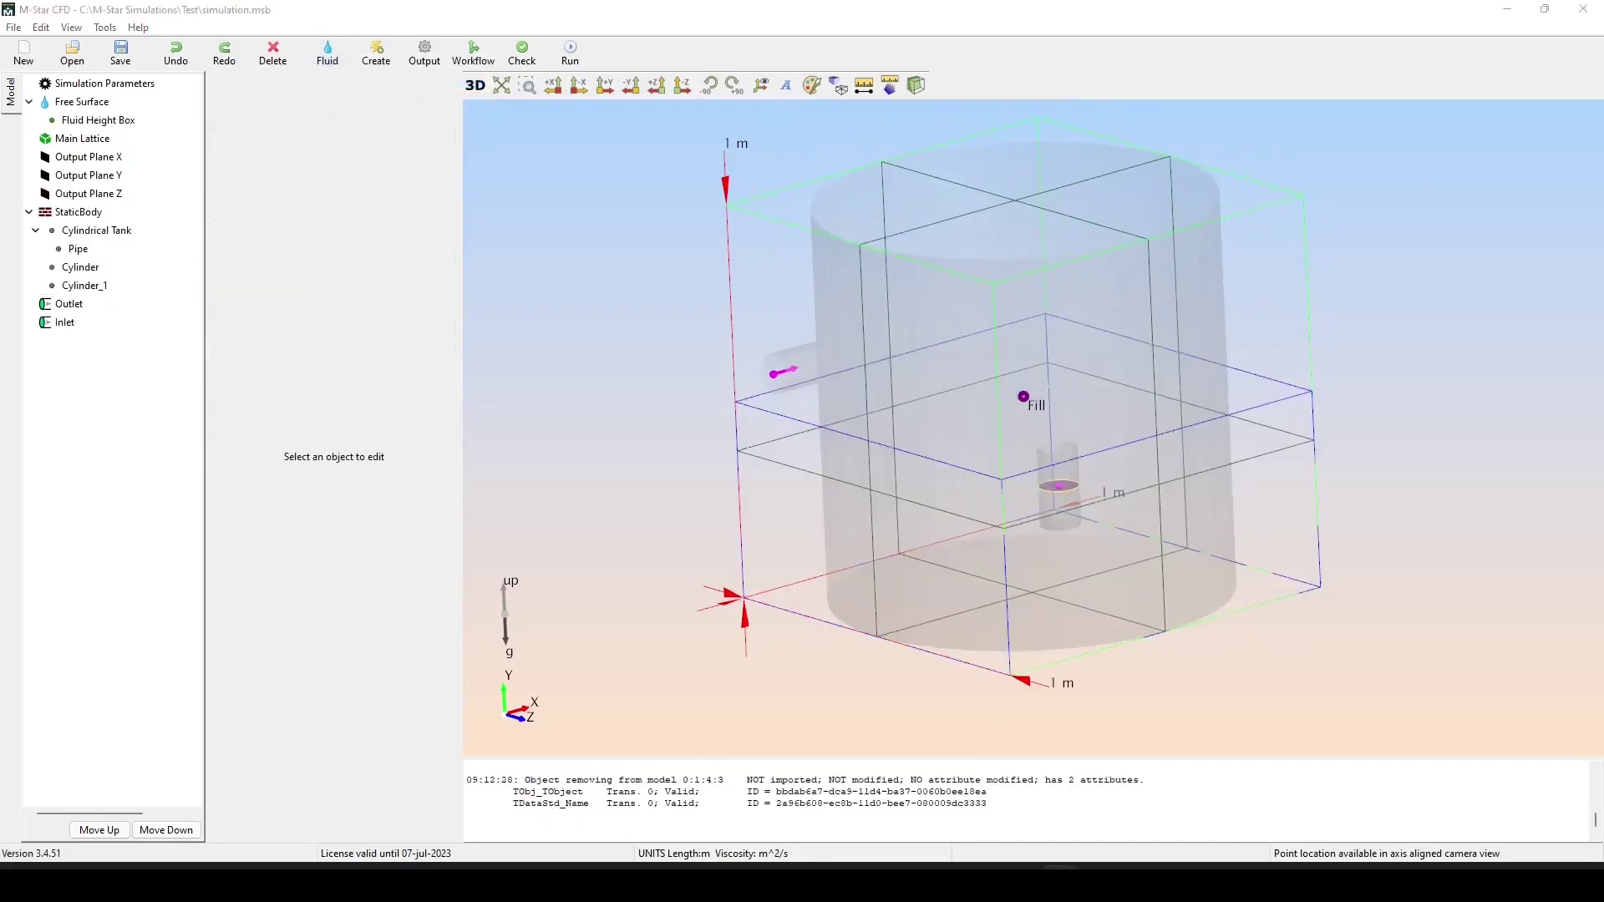
{"action": "left_click_drag", "start_coordinate": [1076, 468], "coordinate": [1107, 514]}
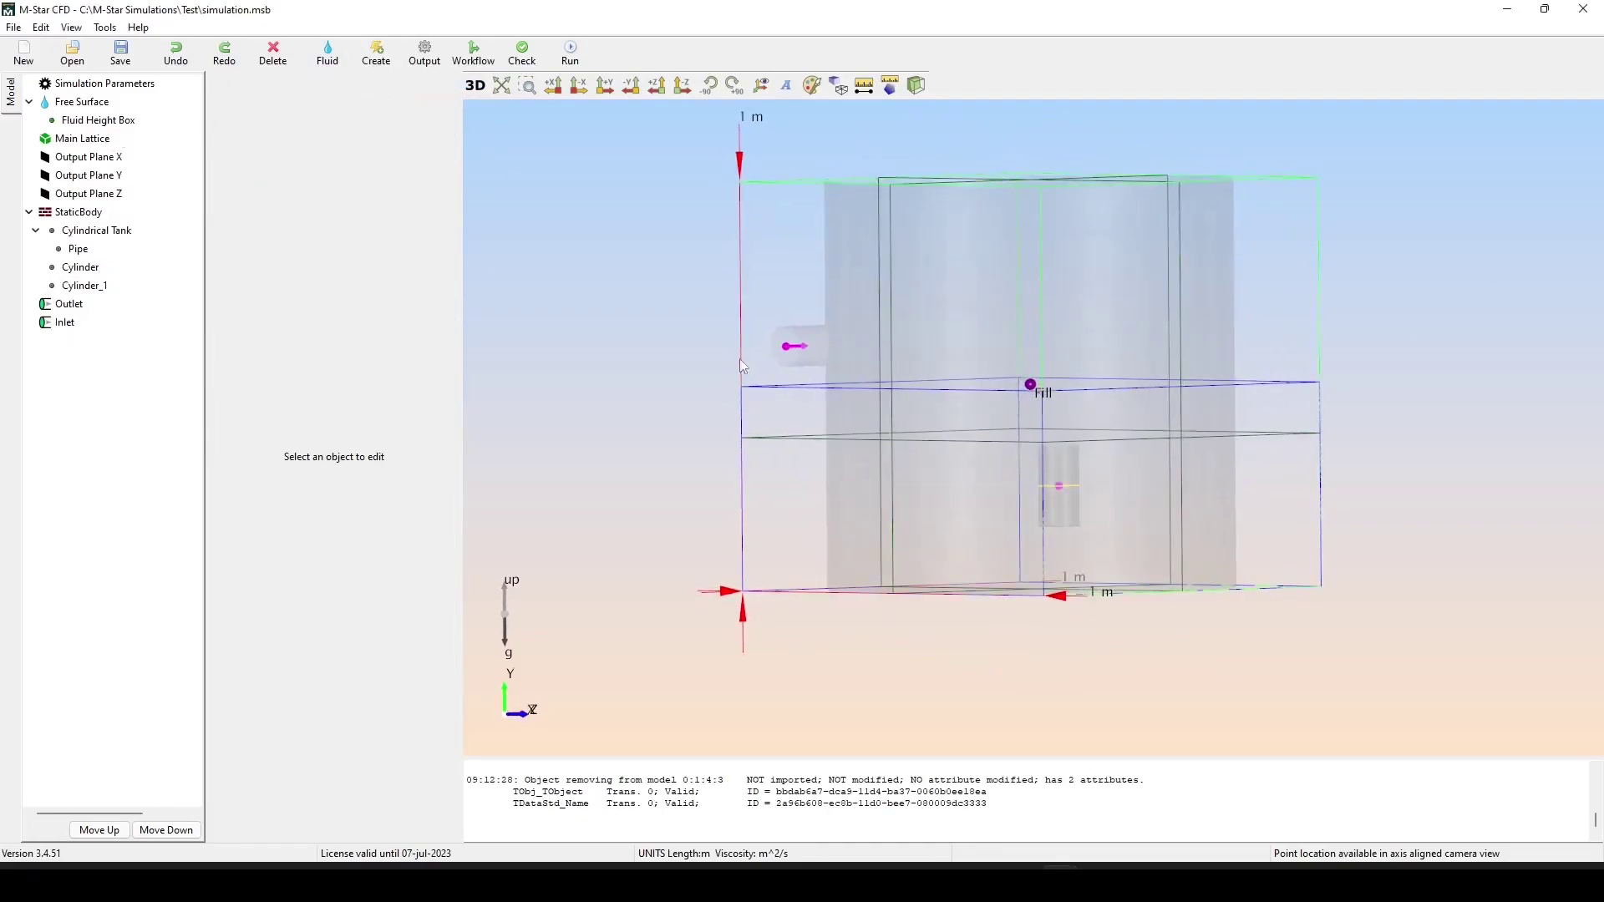
{"action": "left_click_drag", "start_coordinate": [1157, 475], "coordinate": [833, 327]}
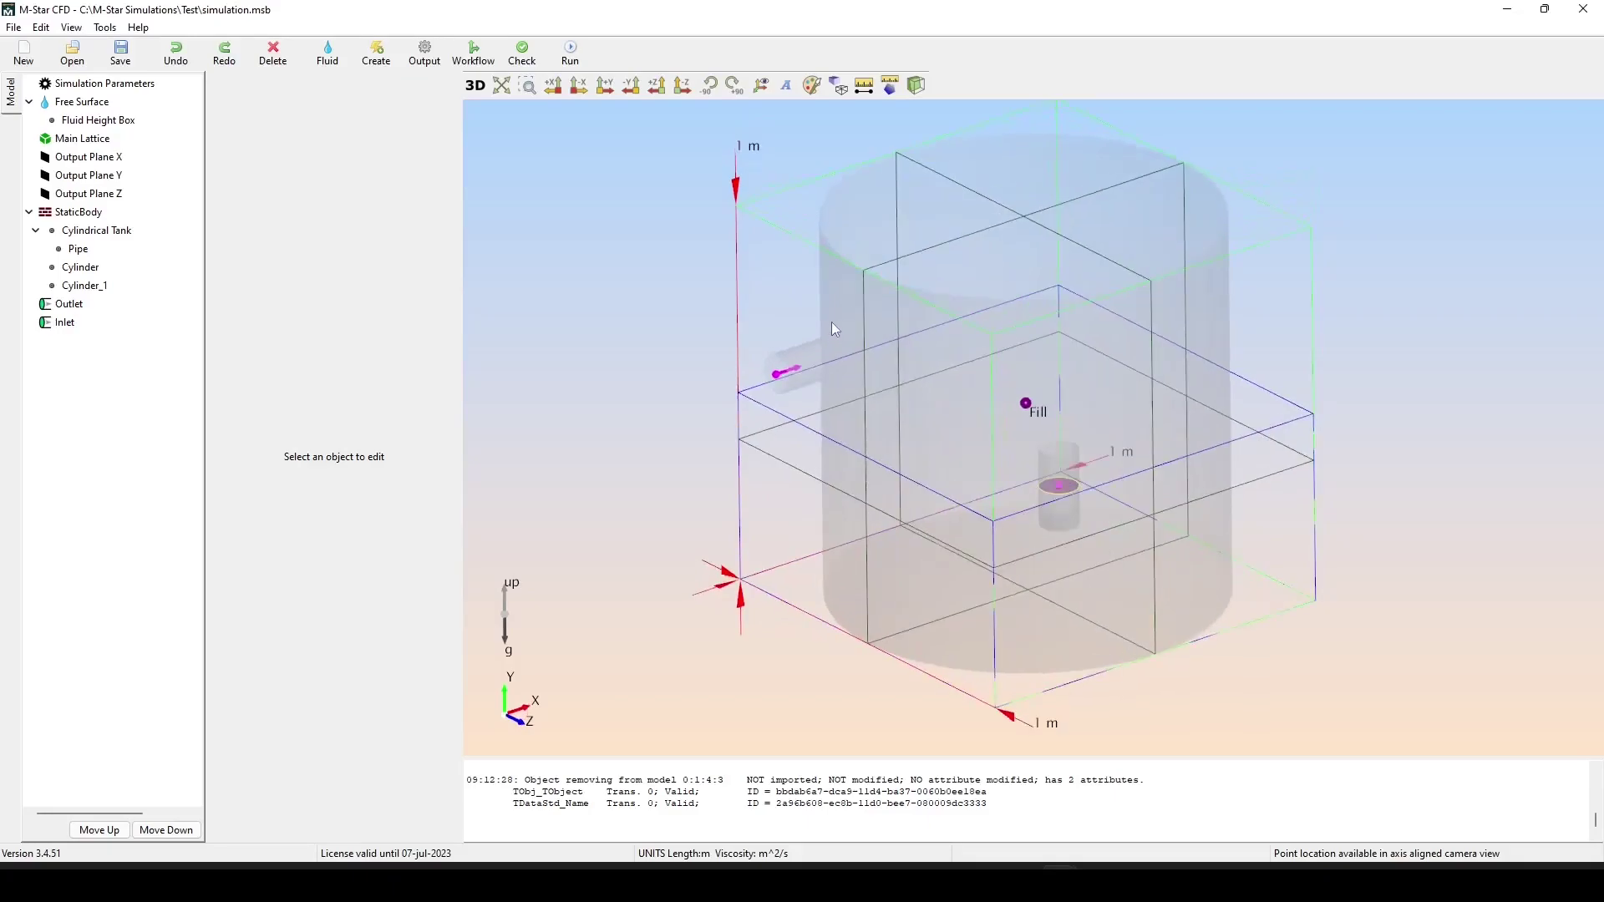
{"action": "left_click", "coordinate": [87, 104]}
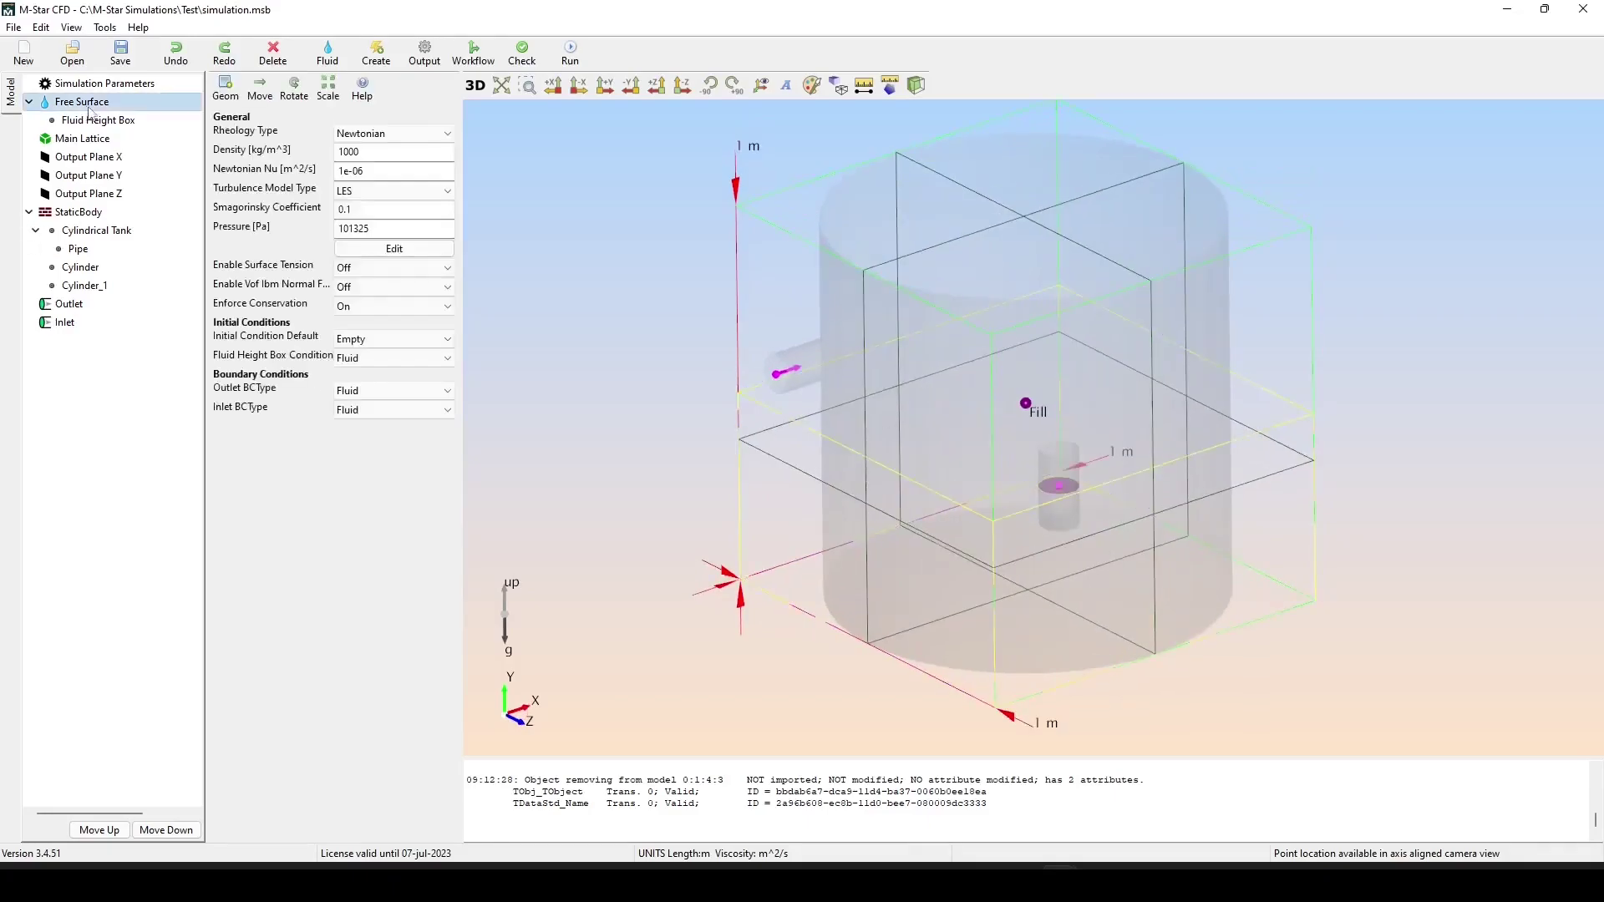
Set the inlet's ramp time to 1 s and review the outlet's pressure settings.
{"action": "left_click", "coordinate": [66, 324]}
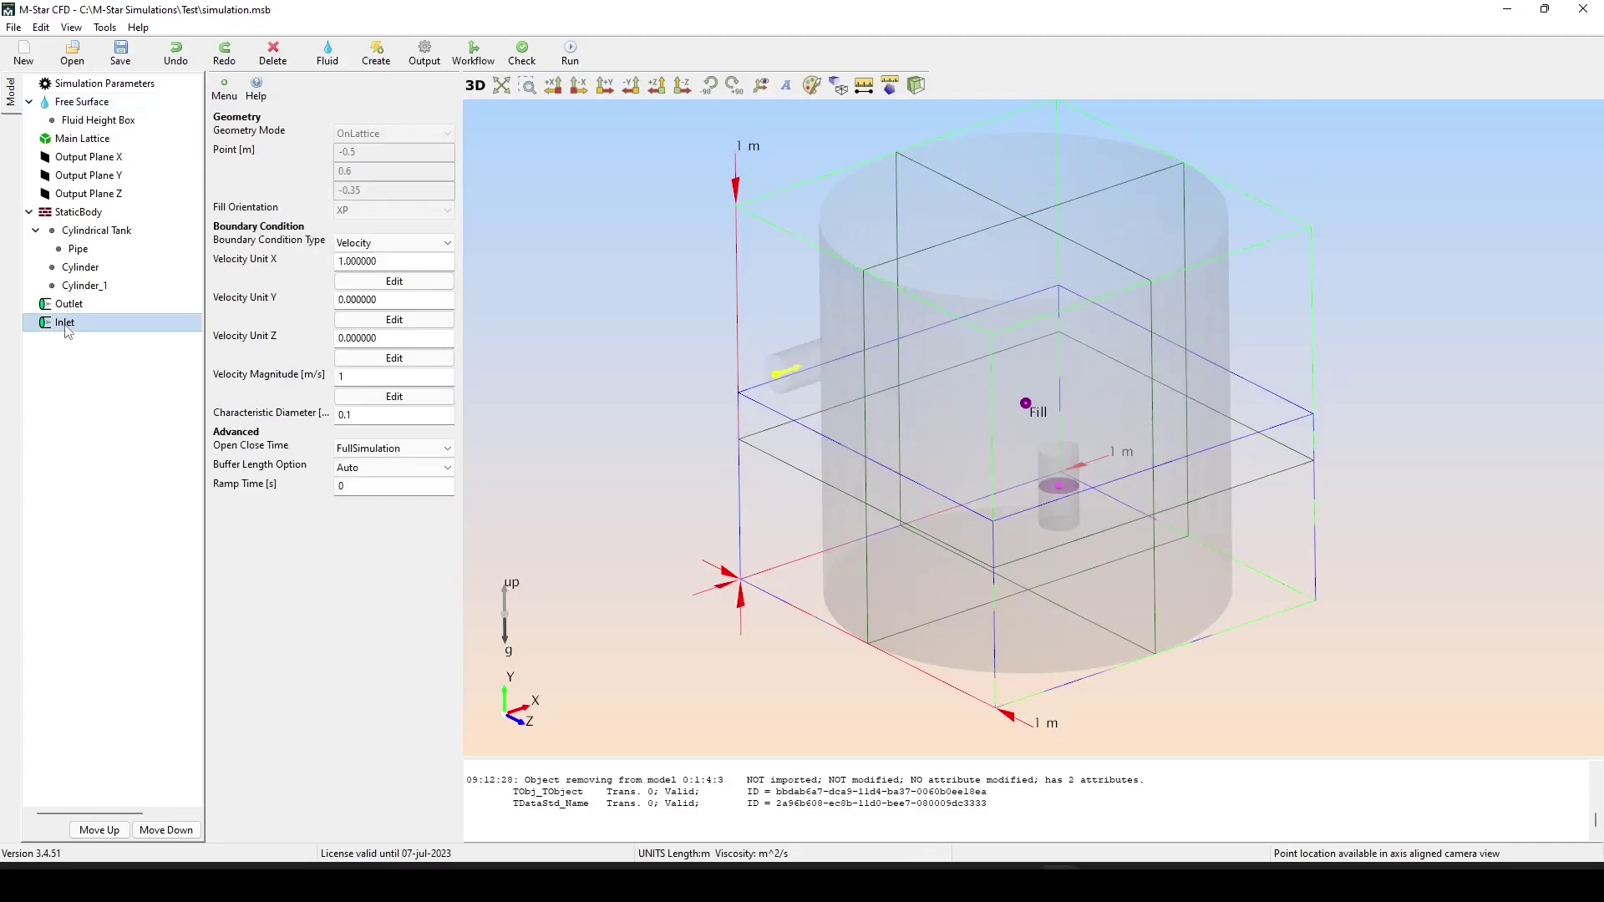
{"action": "double_click", "coordinate": [376, 487]}
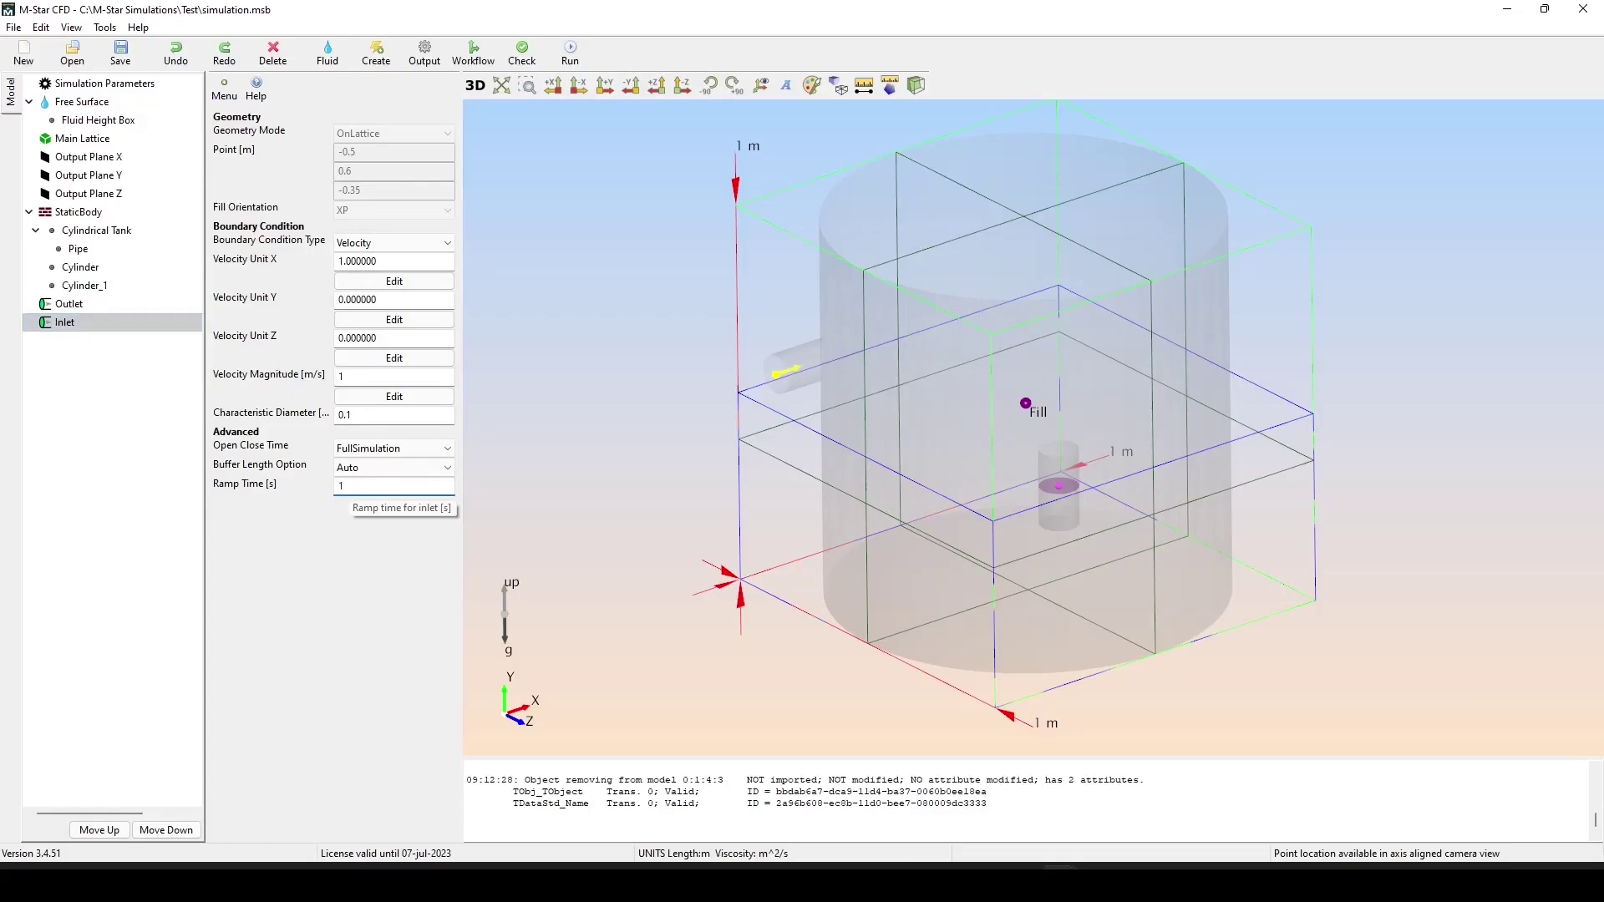
{"action": "left_click", "coordinate": [70, 304]}
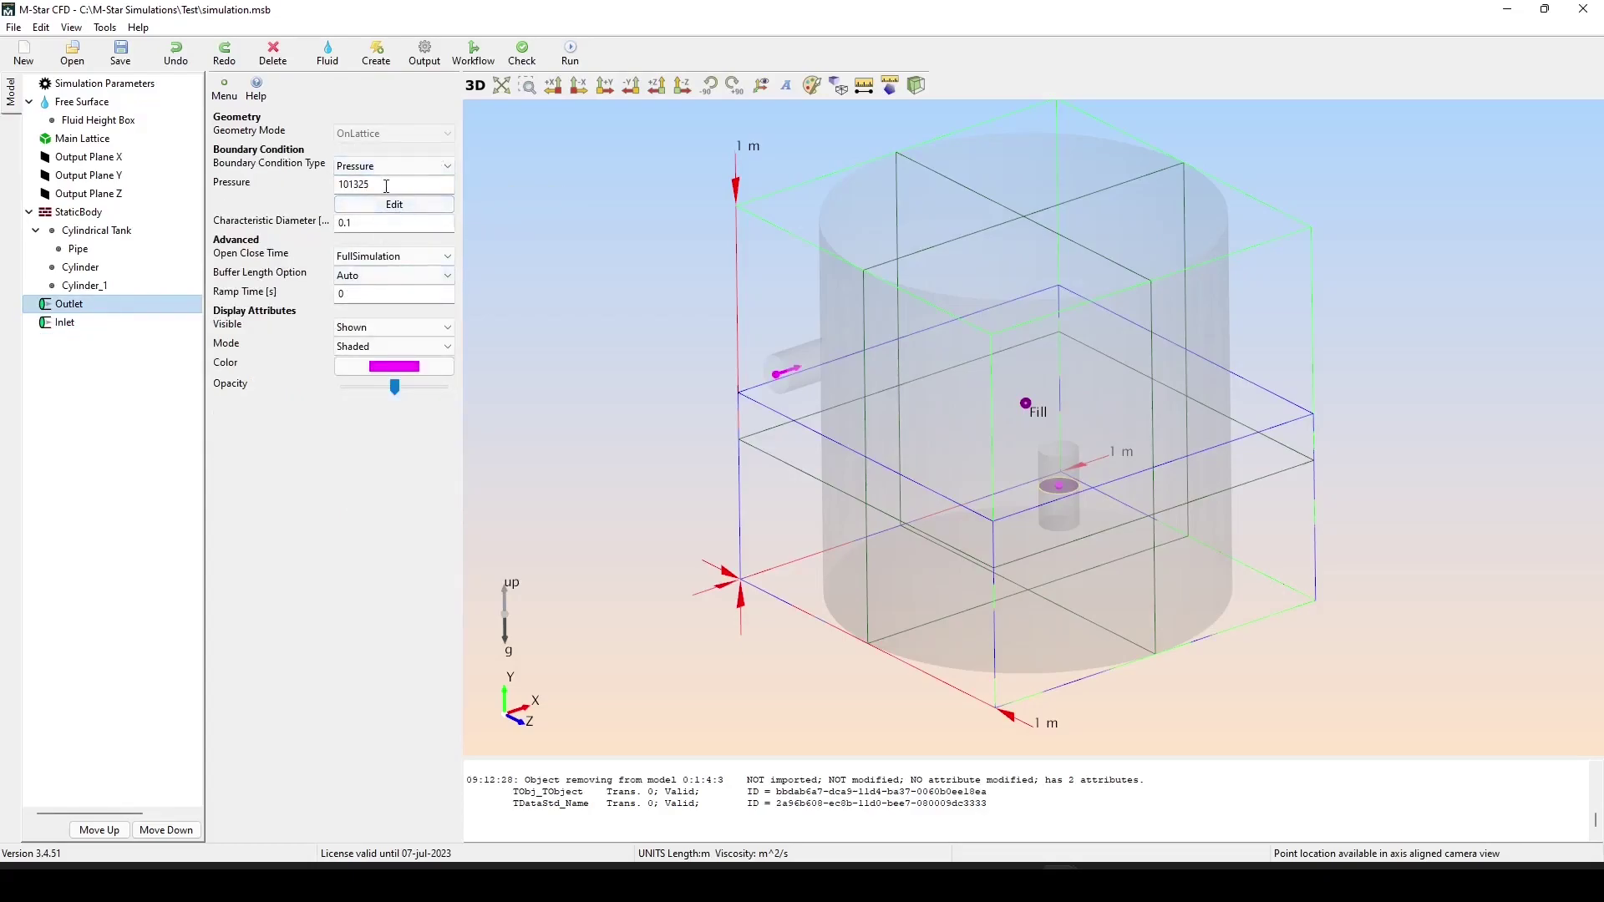
{"action": "left_click", "coordinate": [66, 324]}
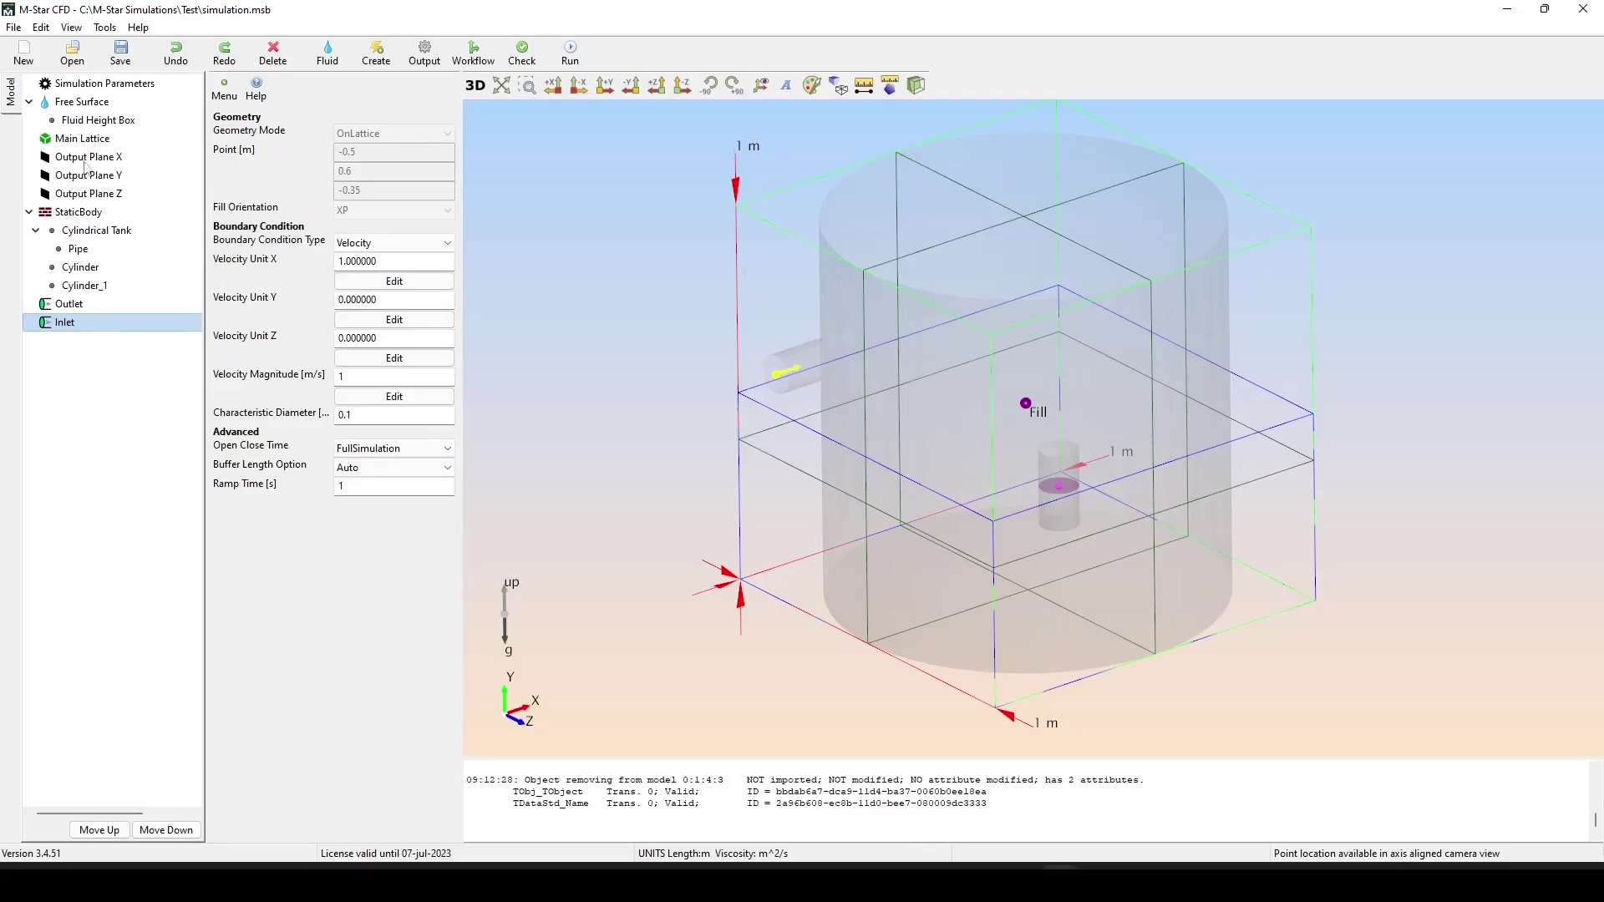
Set the simulation's maximum run time to 20 s and the X resolution to 150.
{"action": "left_click", "coordinate": [84, 83]}
{"action": "left_click_drag", "start_coordinate": [339, 97], "coordinate": [461, 97]}
{"action": "type", "text": "20"}
{"action": "double_click", "coordinate": [377, 166]}
{"action": "type", "text": "150"}
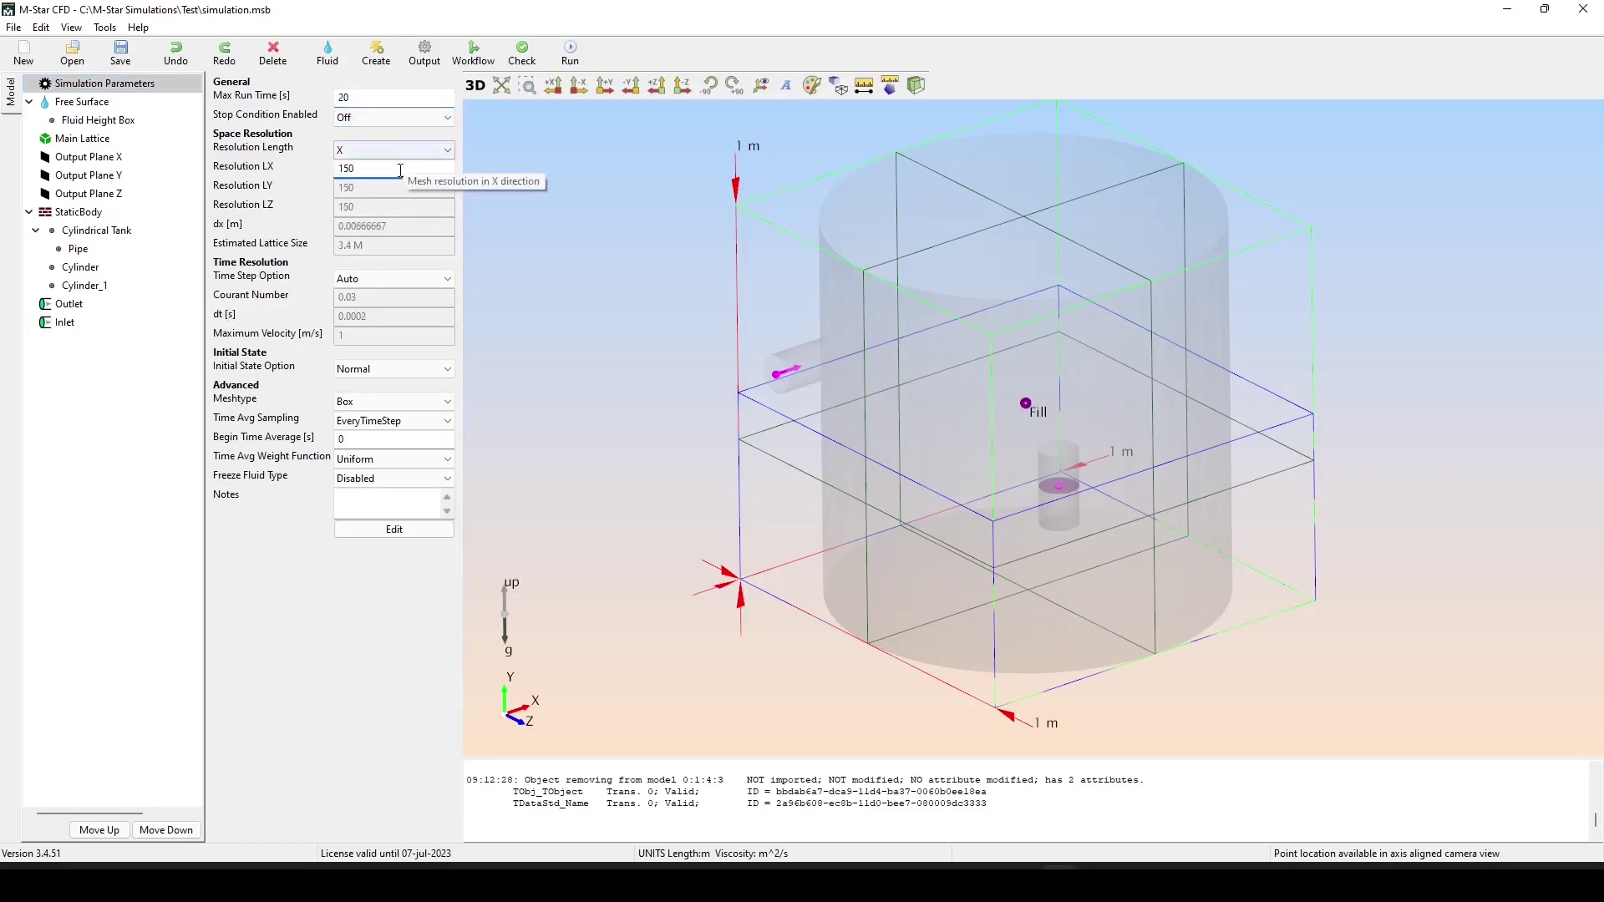
Set the time step option to CoSpecified with a Courant number of 0.015 and launch the solver for the case.
{"action": "left_click", "coordinate": [402, 278]}
{"action": "left_click", "coordinate": [403, 278]}
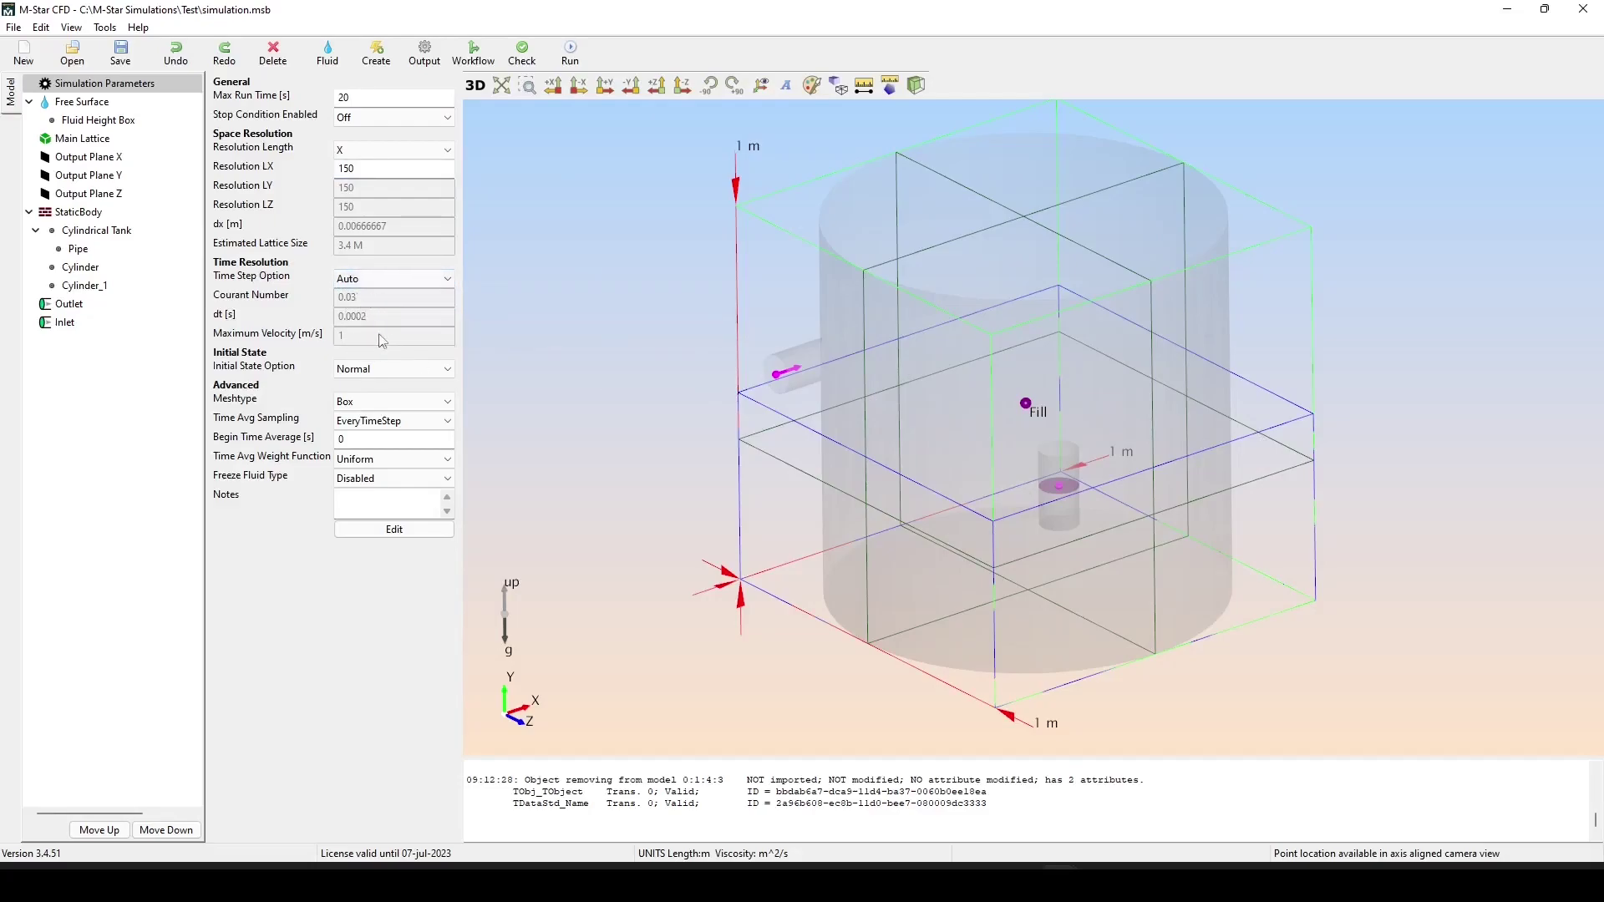
{"action": "left_click", "coordinate": [380, 285]}
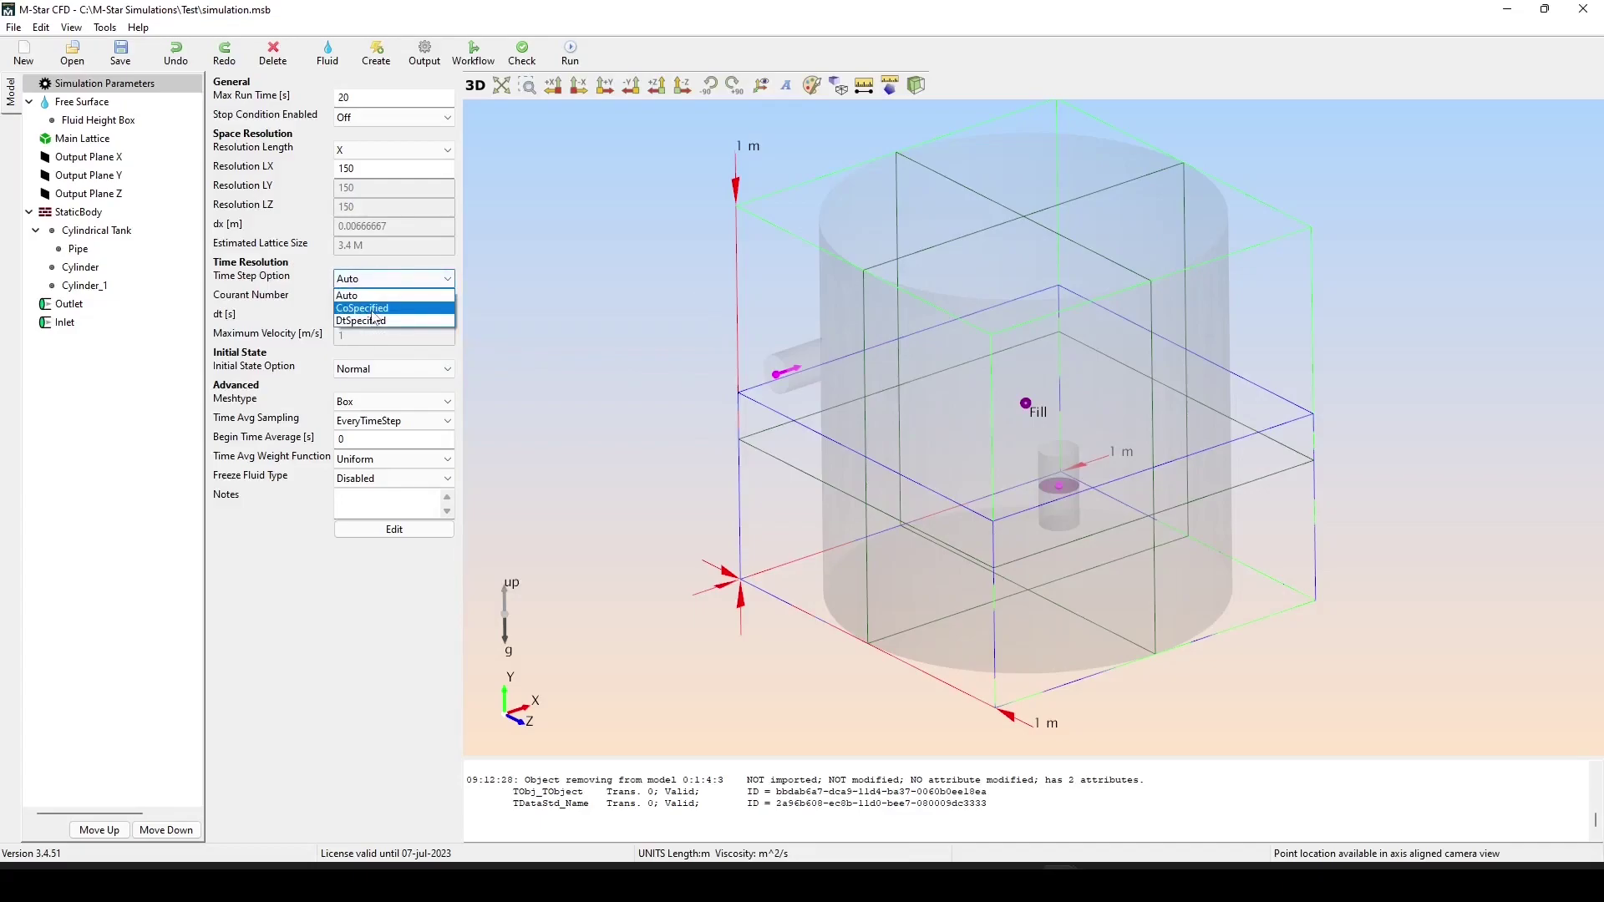
{"action": "left_click", "coordinate": [398, 275]}
{"action": "left_click", "coordinate": [389, 275]}
{"action": "left_click", "coordinate": [369, 309]}
{"action": "left_click", "coordinate": [398, 296]}
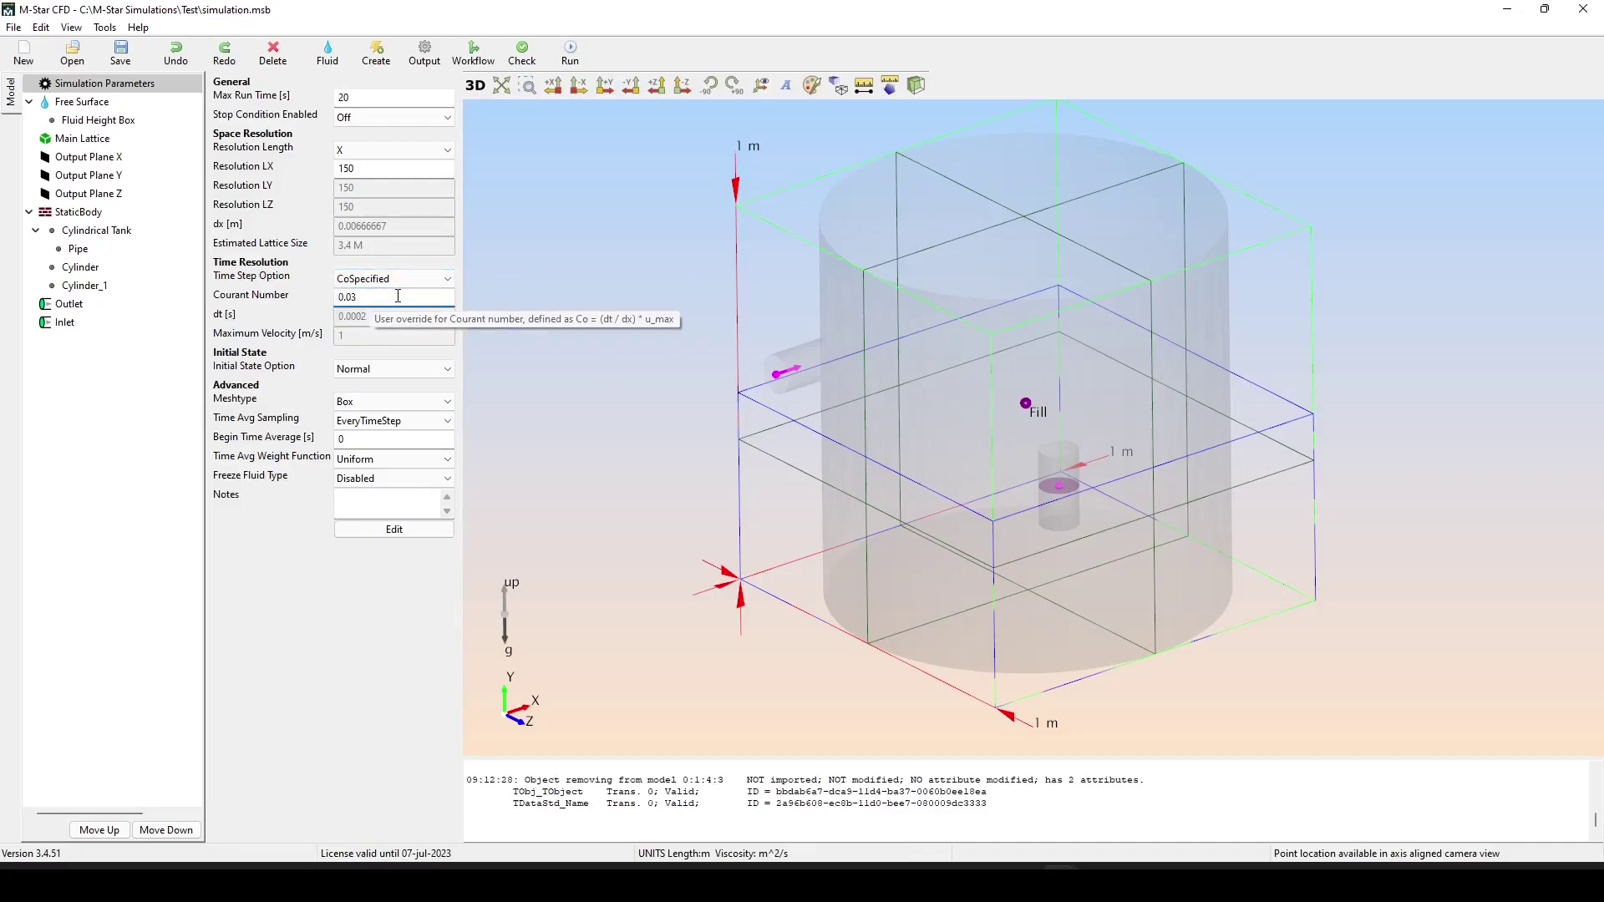
{"action": "key", "text": "Return"}
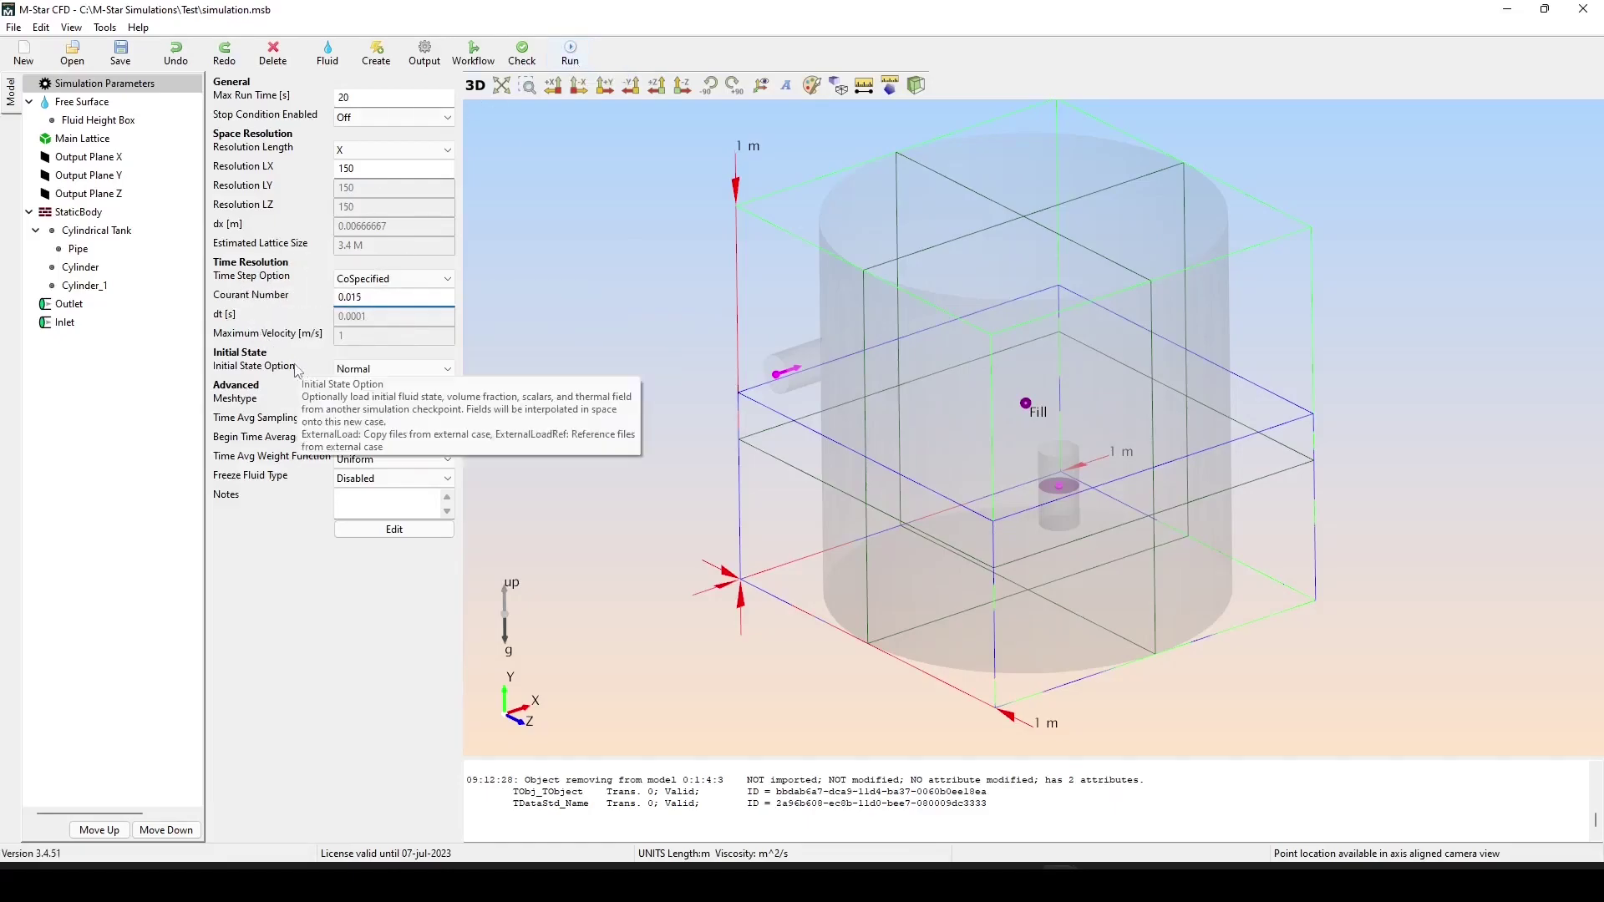
{"action": "left_click", "coordinate": [571, 56]}
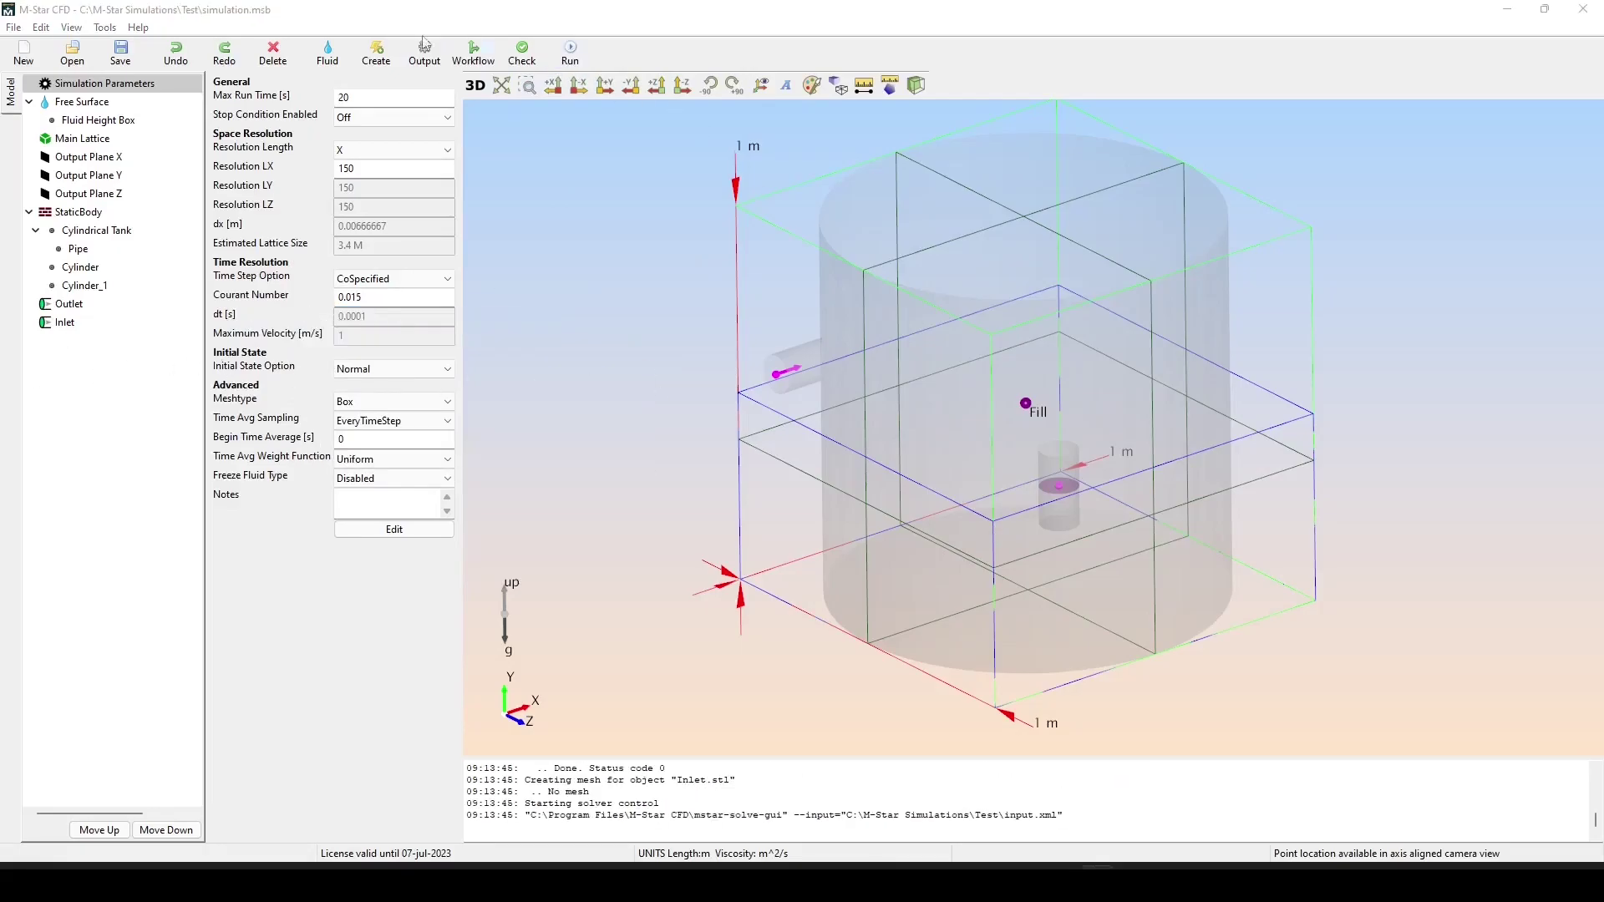
Add a tracer particle set to the model, skipping its geometry, and open its settings.
{"action": "left_click", "coordinate": [376, 59]}
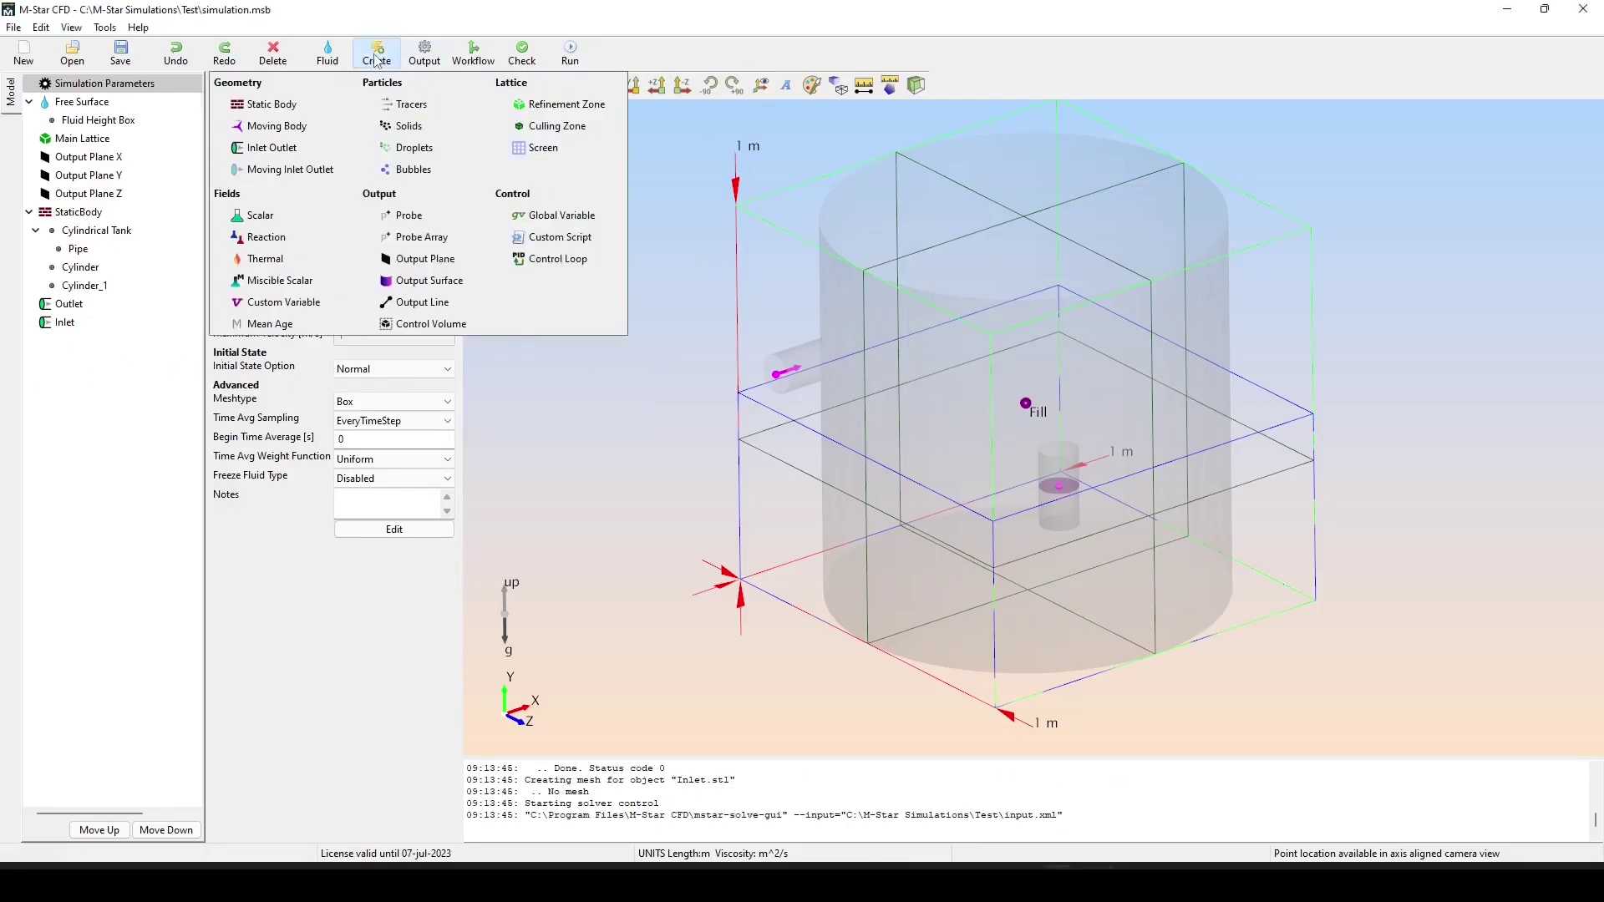
{"action": "left_click", "coordinate": [412, 107]}
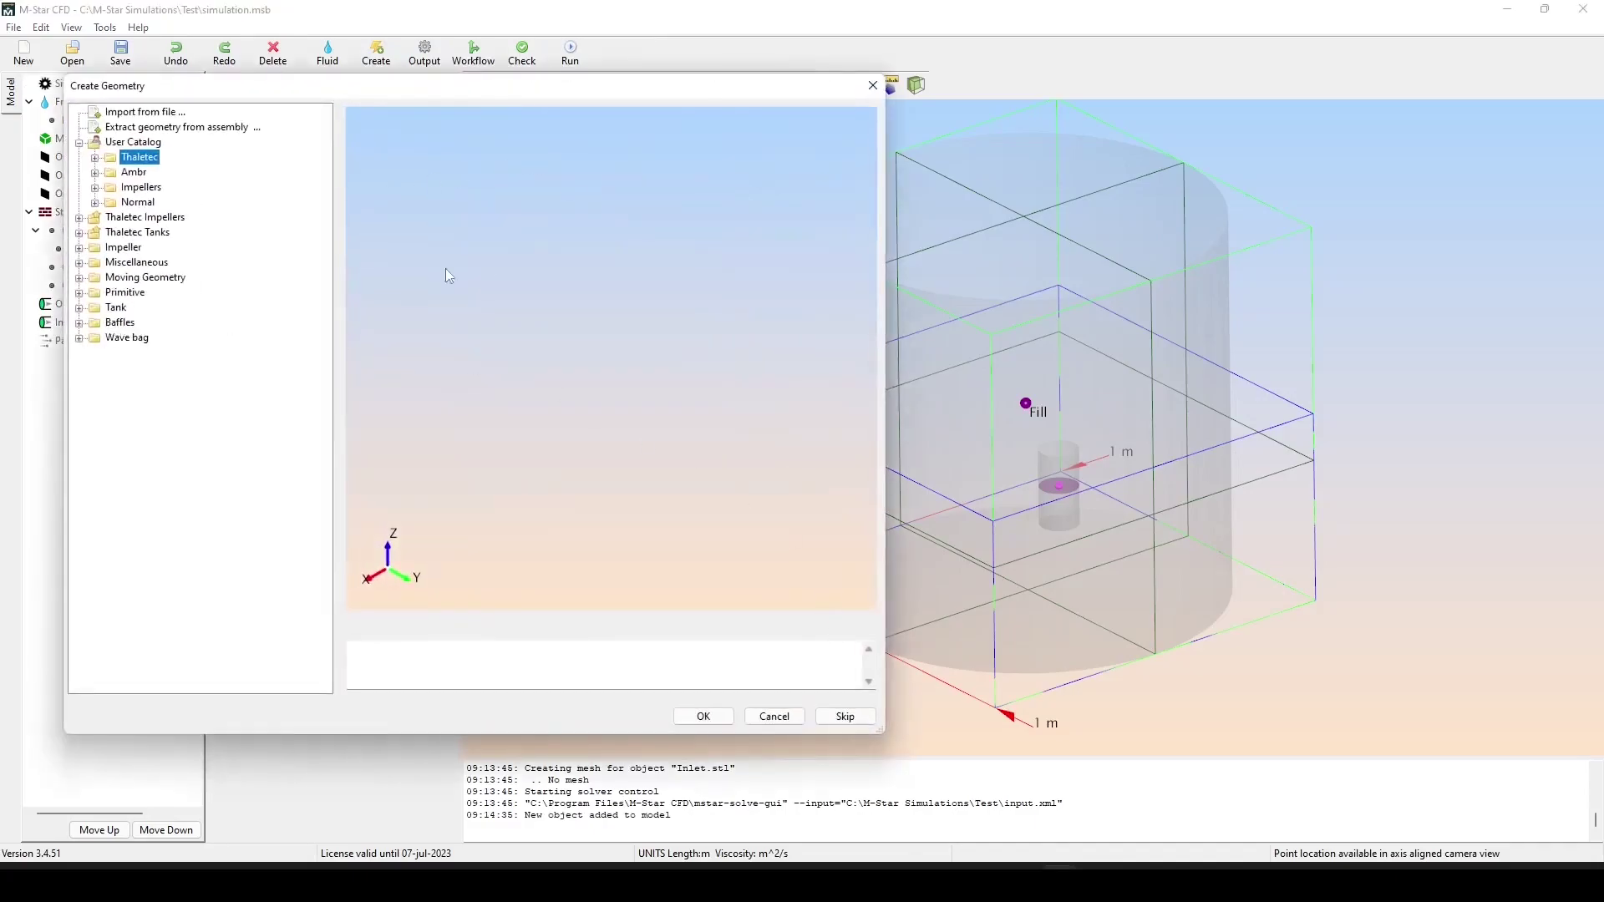
{"action": "left_click_drag", "start_coordinate": [681, 98], "coordinate": [474, 112]}
{"action": "left_click", "coordinate": [641, 746]}
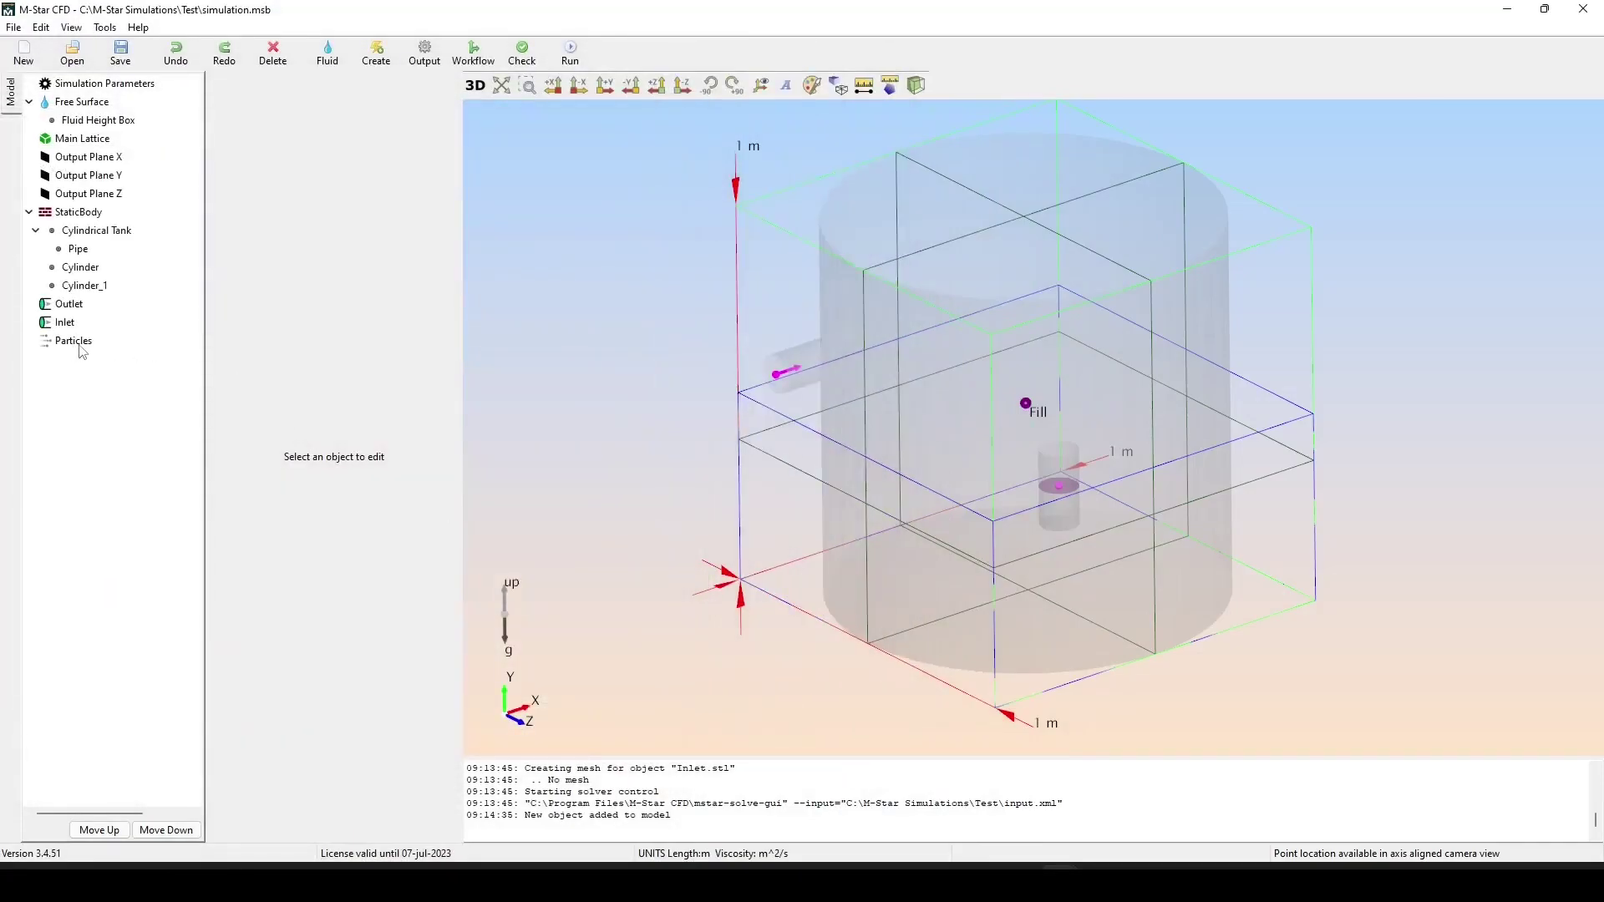
{"action": "left_click", "coordinate": [80, 346]}
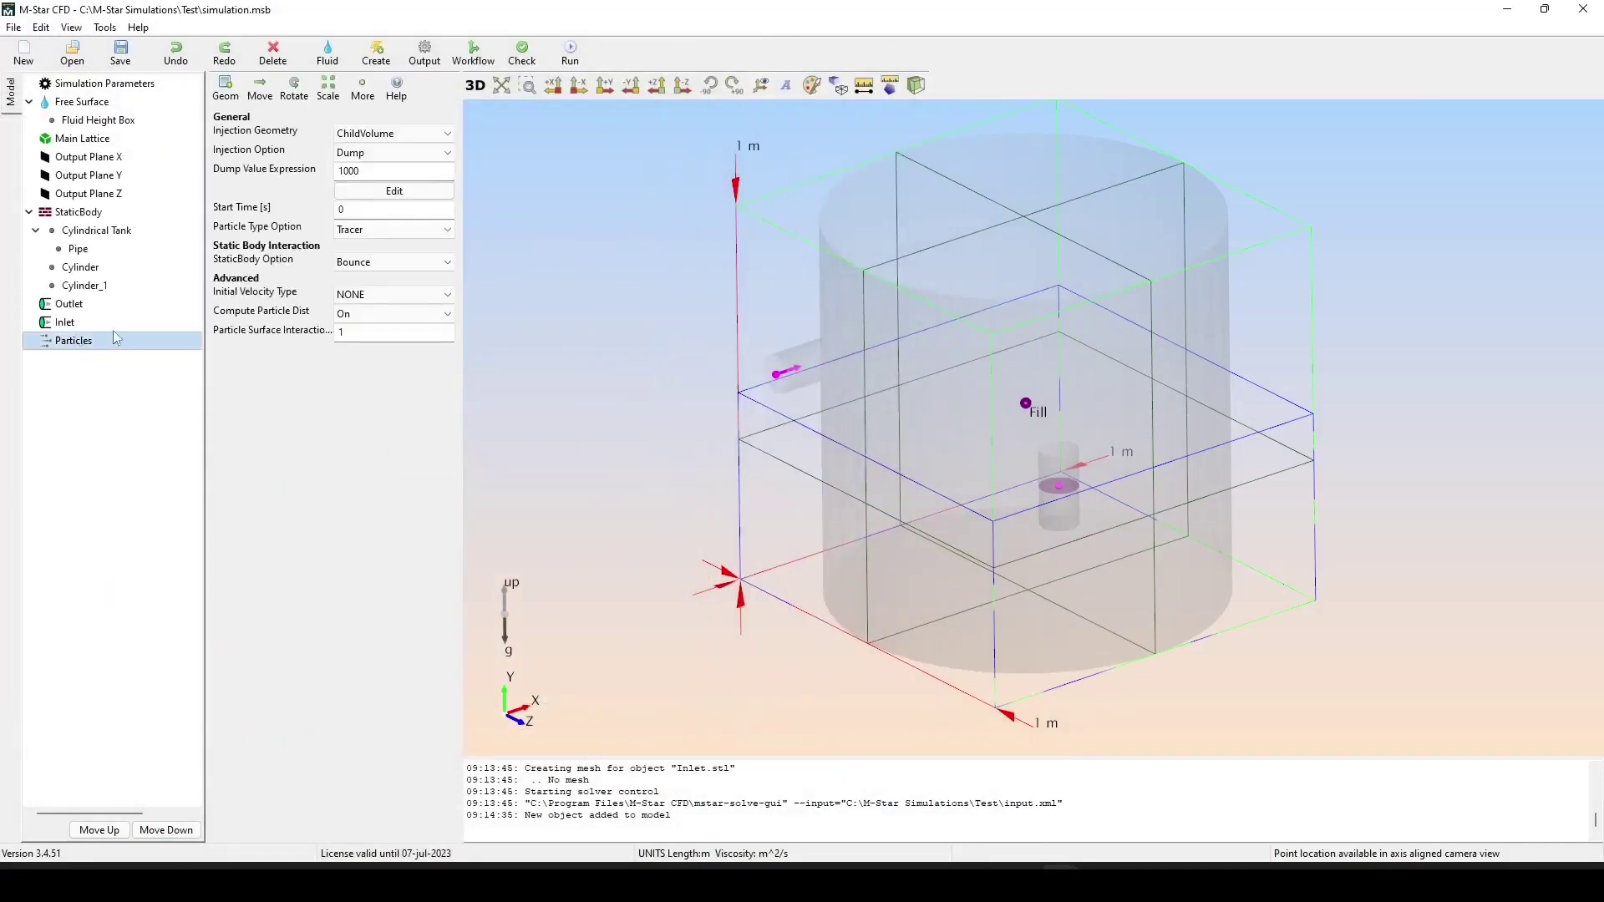
Set the particles' injection geometry to BoundaryCondition and inject them at the Inlet.
{"action": "left_click", "coordinate": [404, 135]}
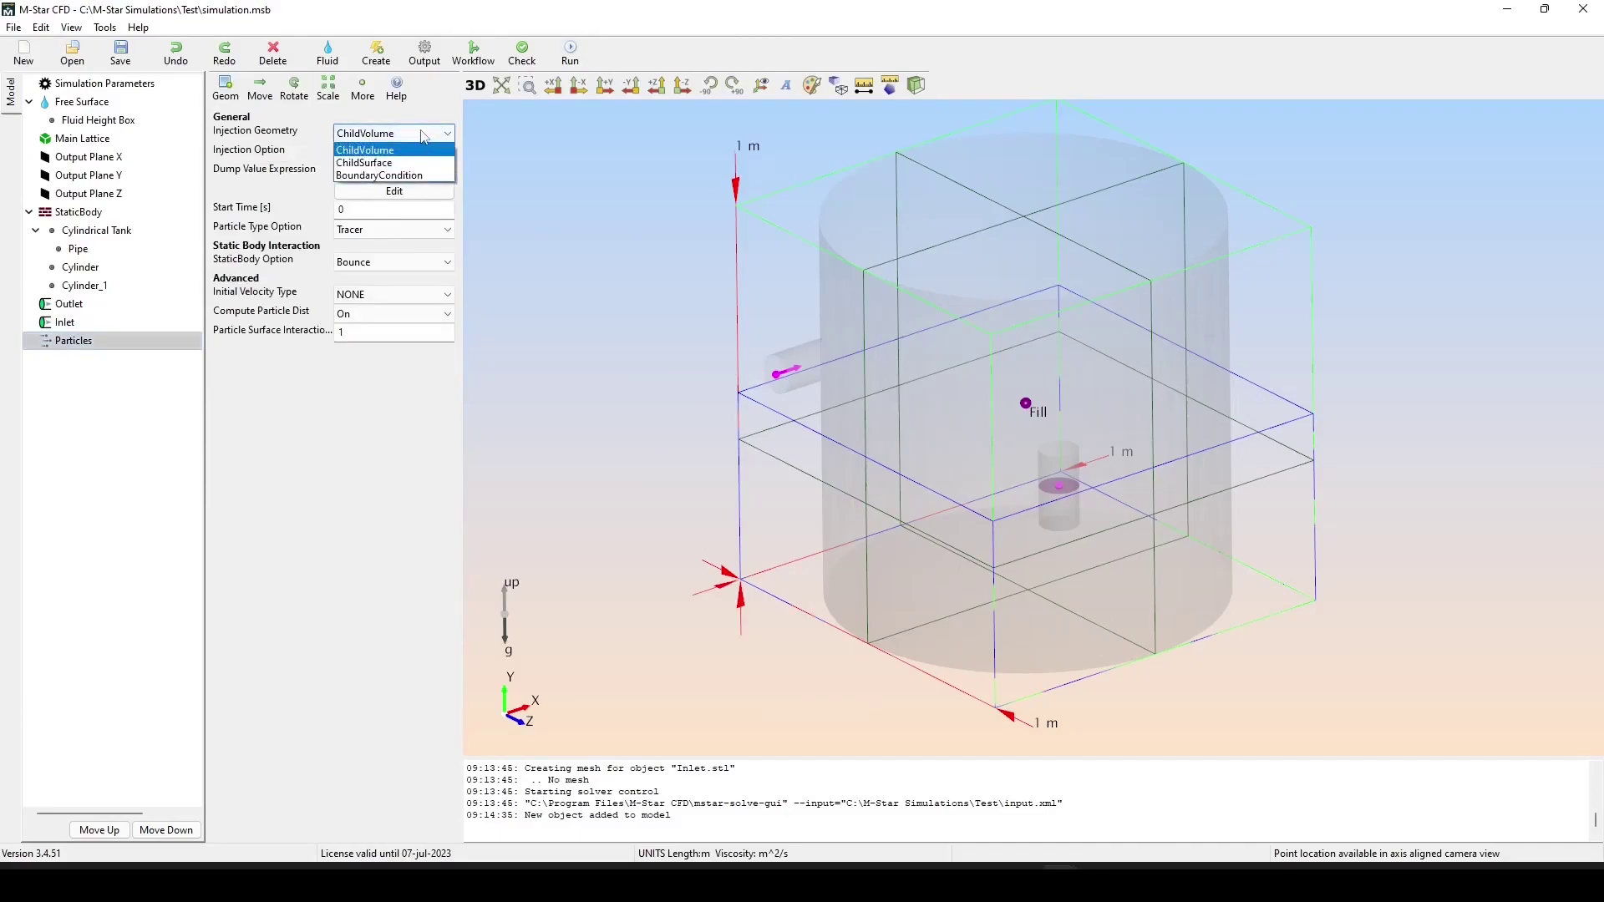
{"action": "left_click", "coordinate": [404, 175]}
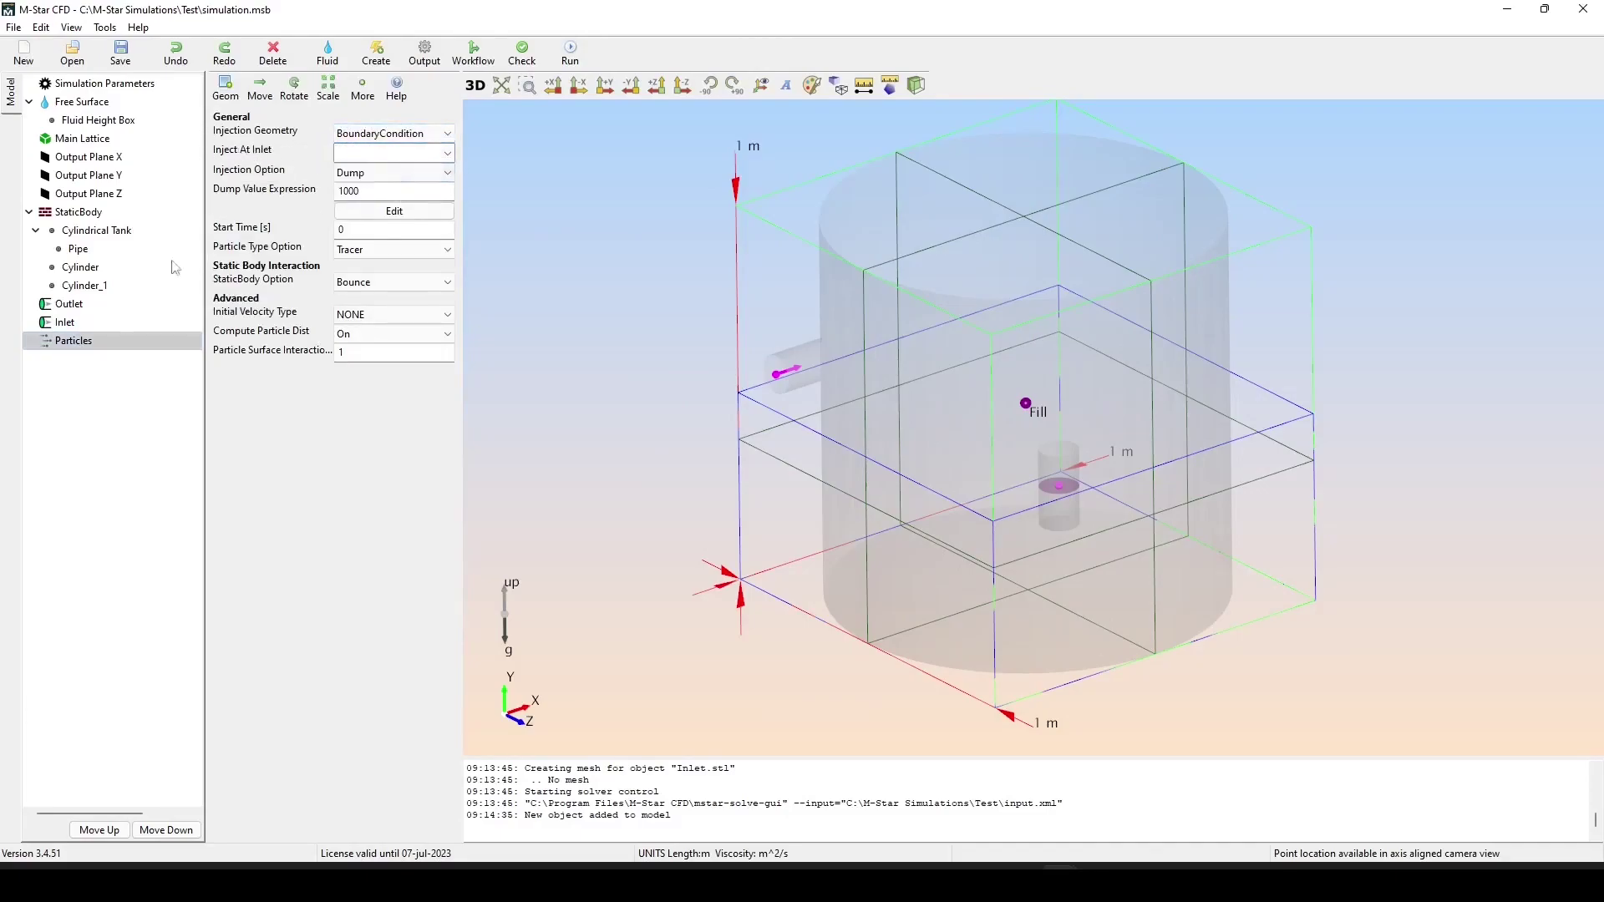
{"action": "left_click", "coordinate": [375, 153]}
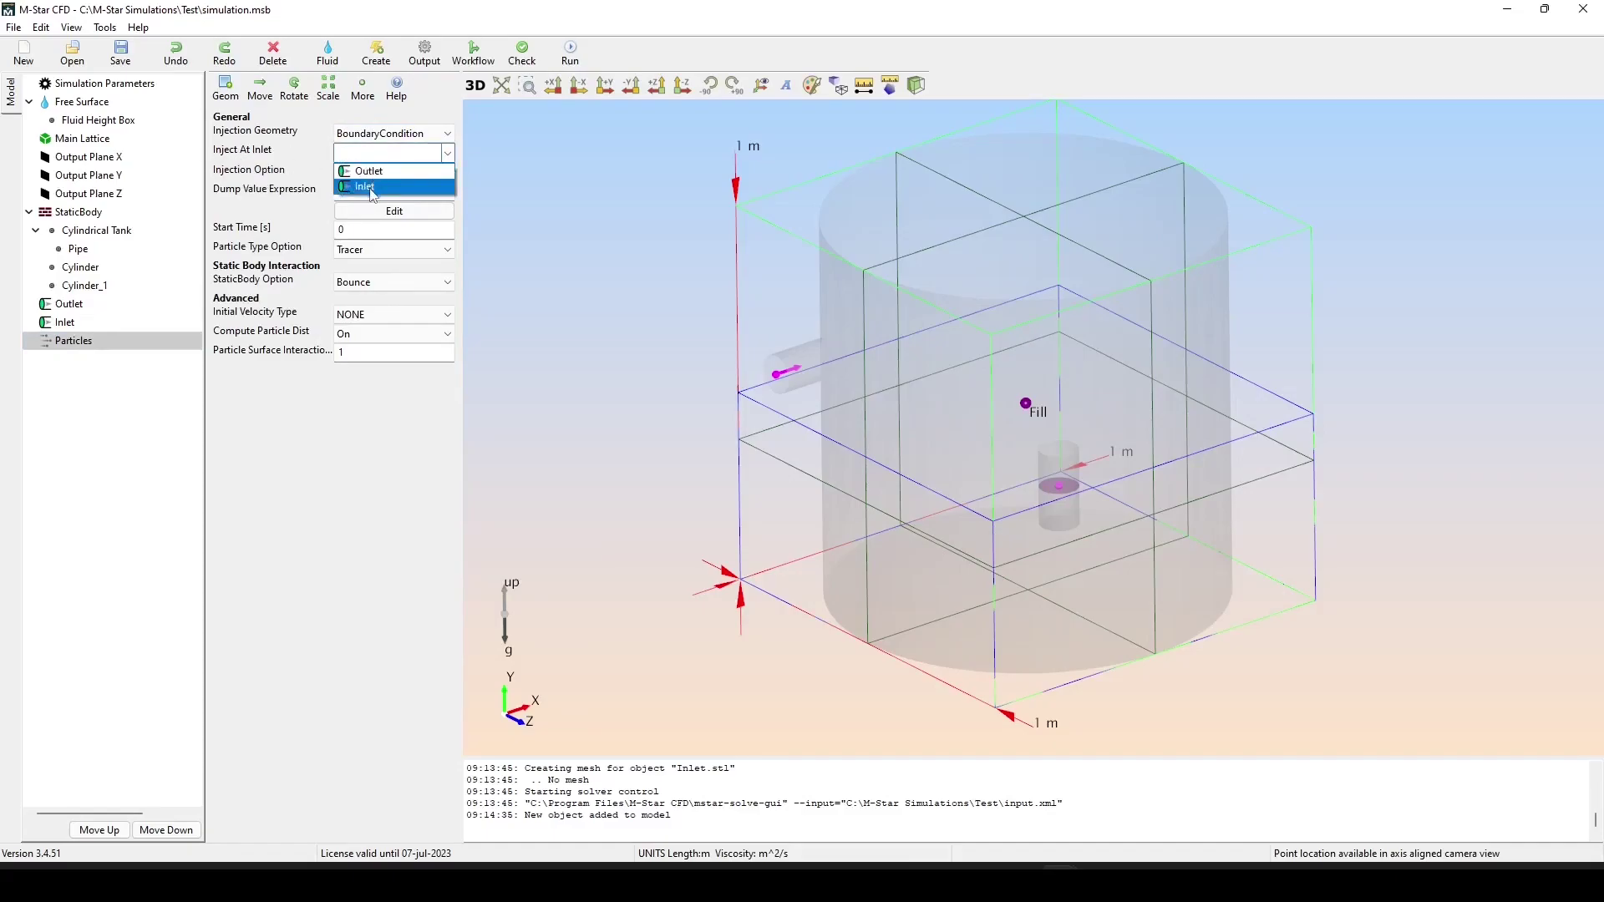
{"action": "left_click", "coordinate": [374, 187]}
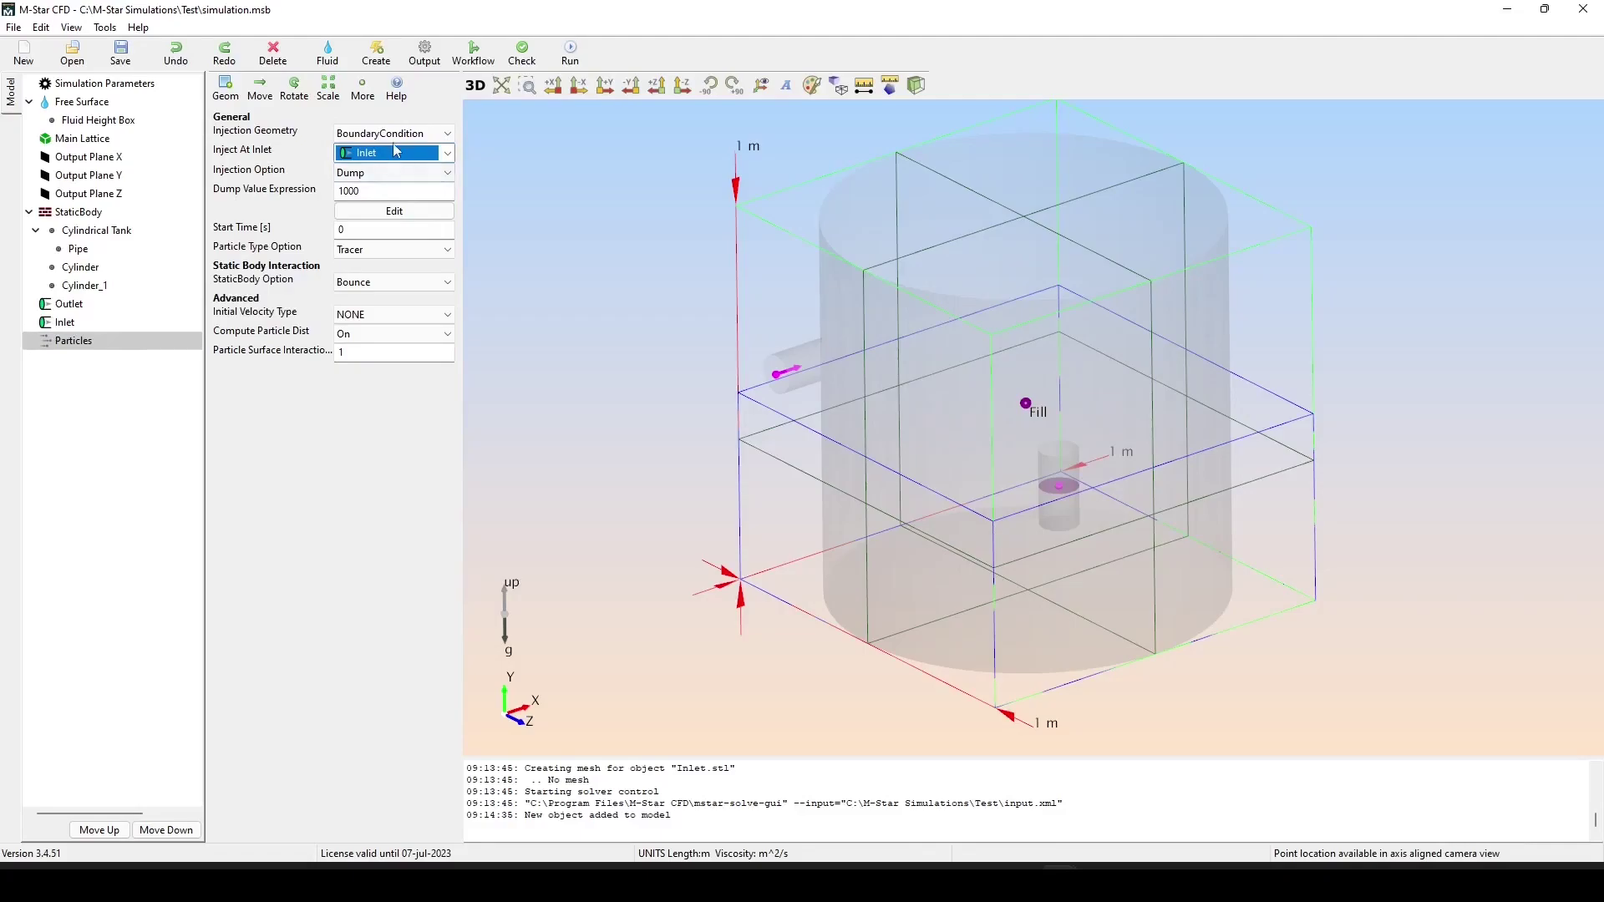
Set the particles' dump value expression to 100000 and their start time to 2 s.
{"action": "left_click", "coordinate": [393, 192]}
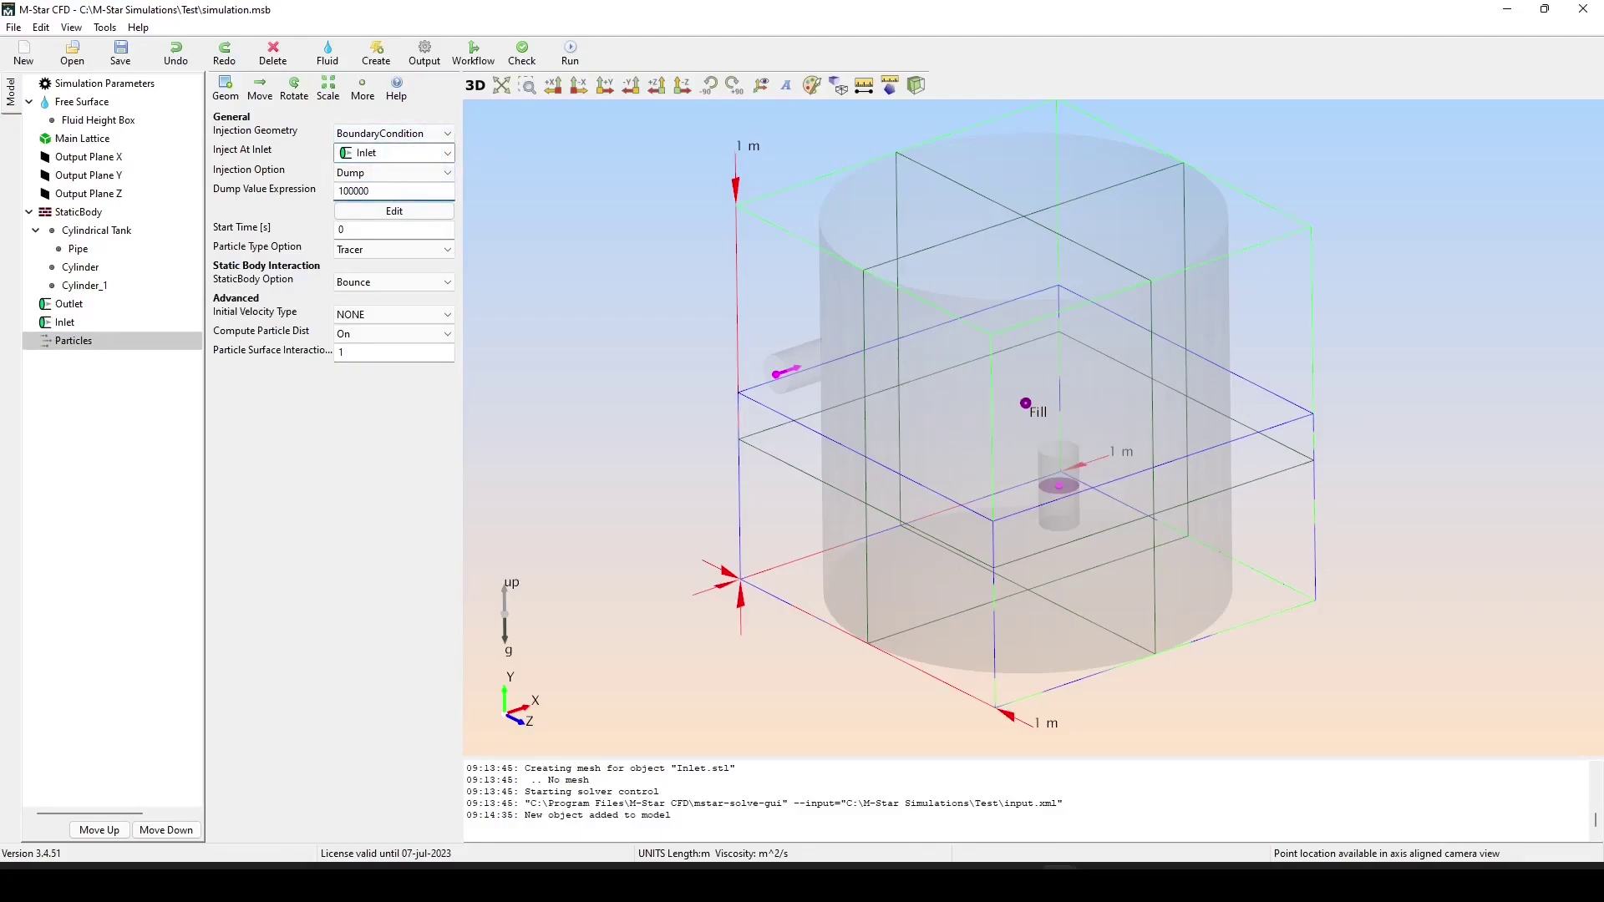
{"action": "type", "text": "00"}
{"action": "key", "text": "Tab"}
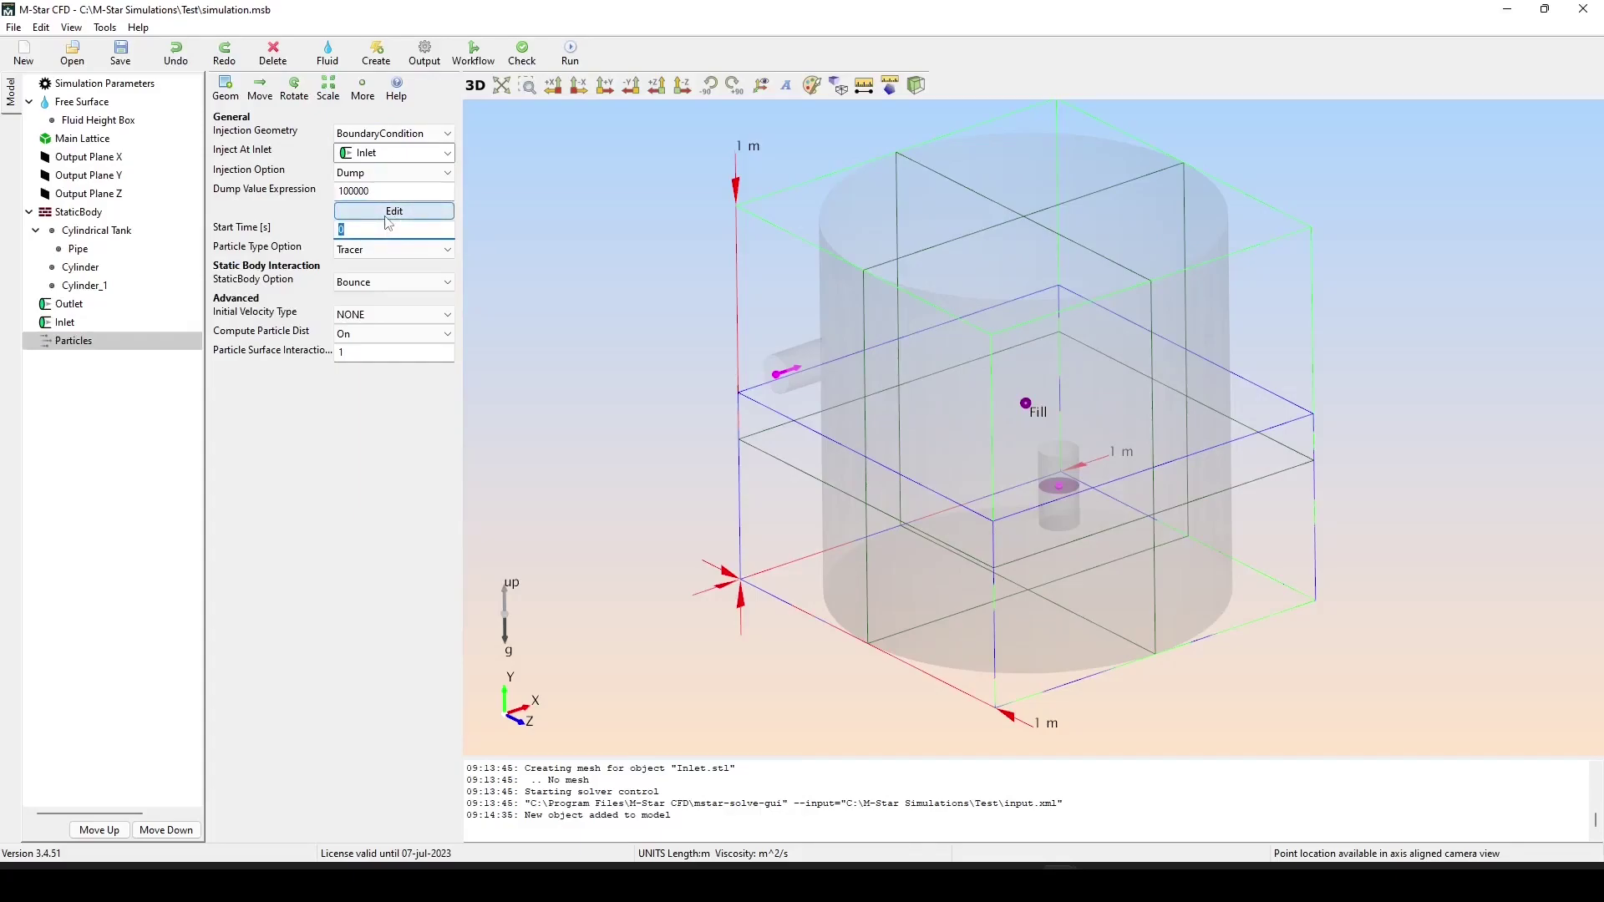
Export the case to the Test folder and run a new simulation, removing the existing output directory.
{"action": "left_click", "coordinate": [572, 50]}
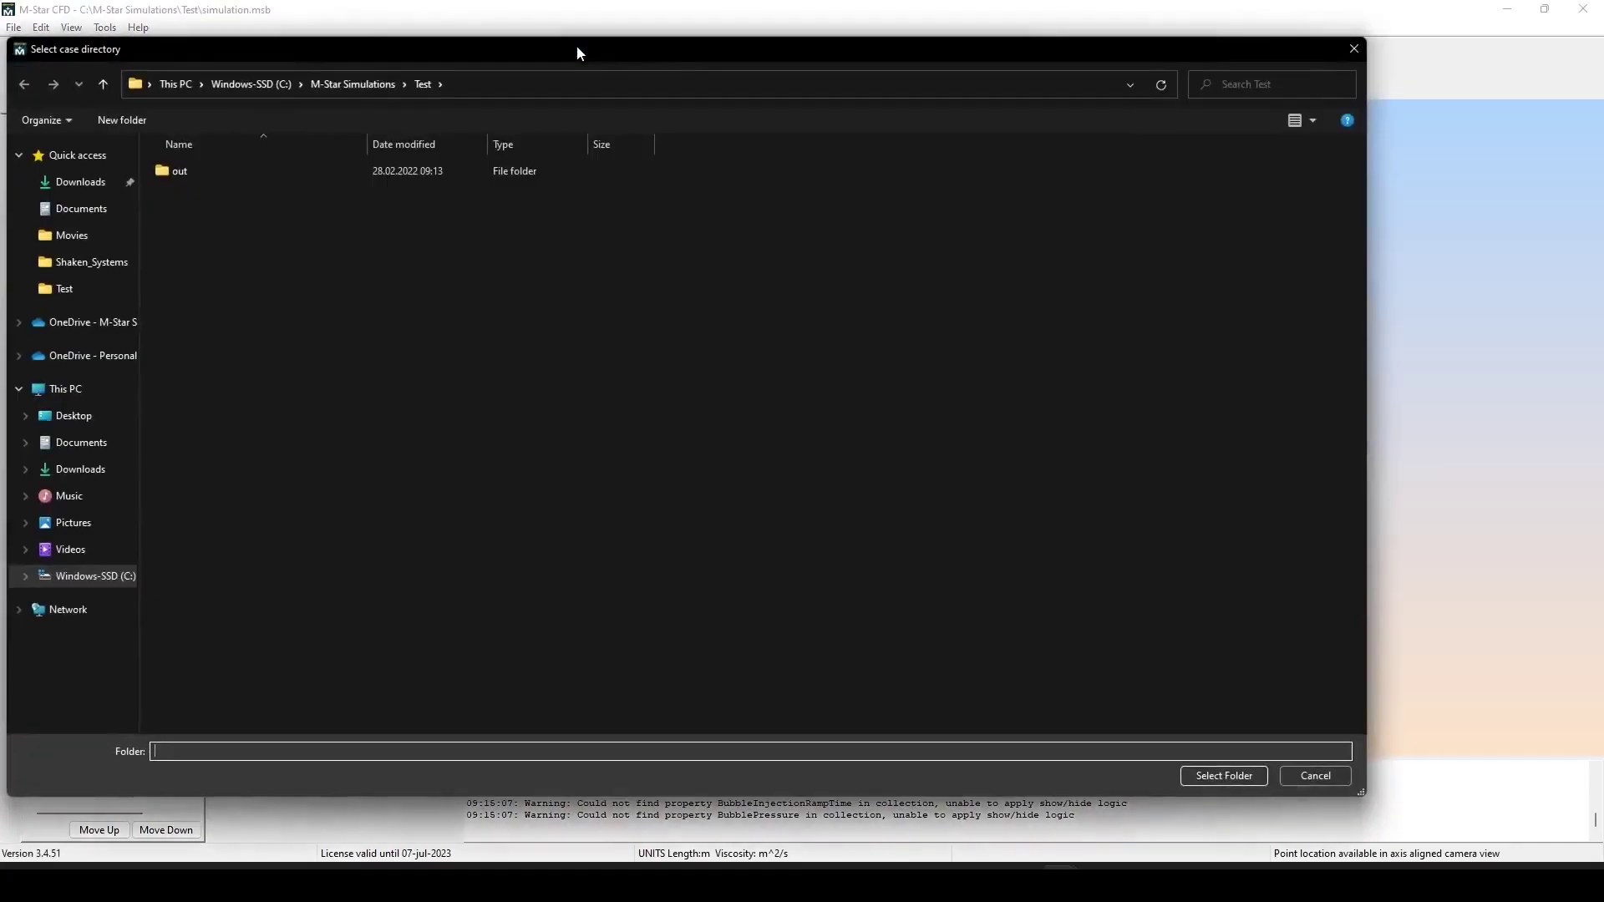
{"action": "left_click", "coordinate": [1203, 782]}
{"action": "left_click", "coordinate": [844, 429]}
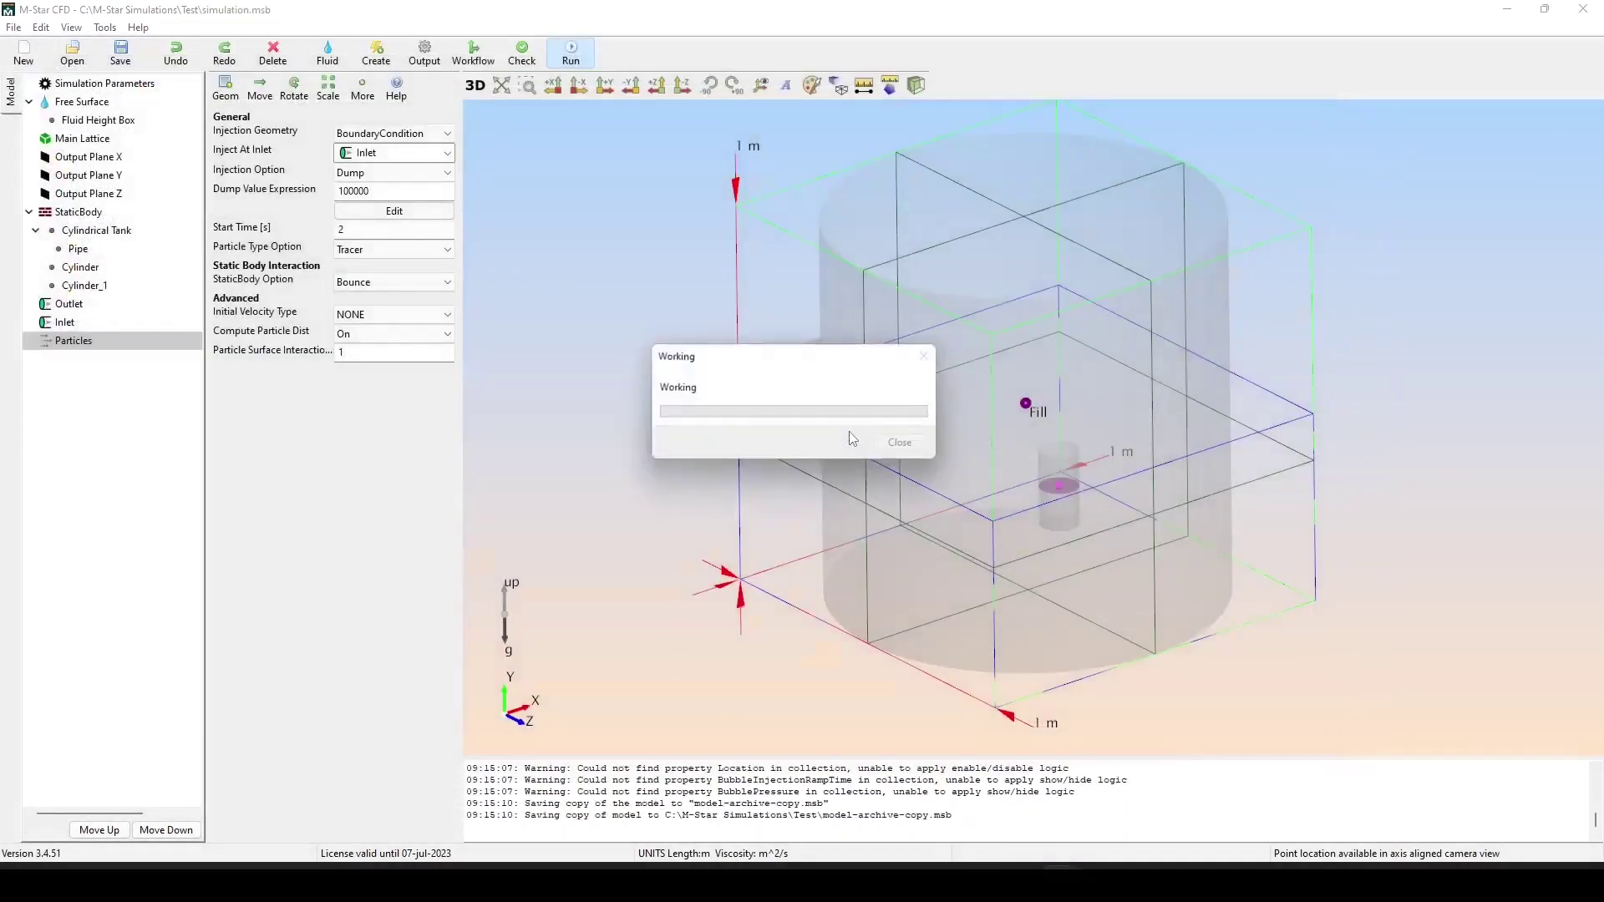
{"action": "left_click", "coordinate": [221, 315]}
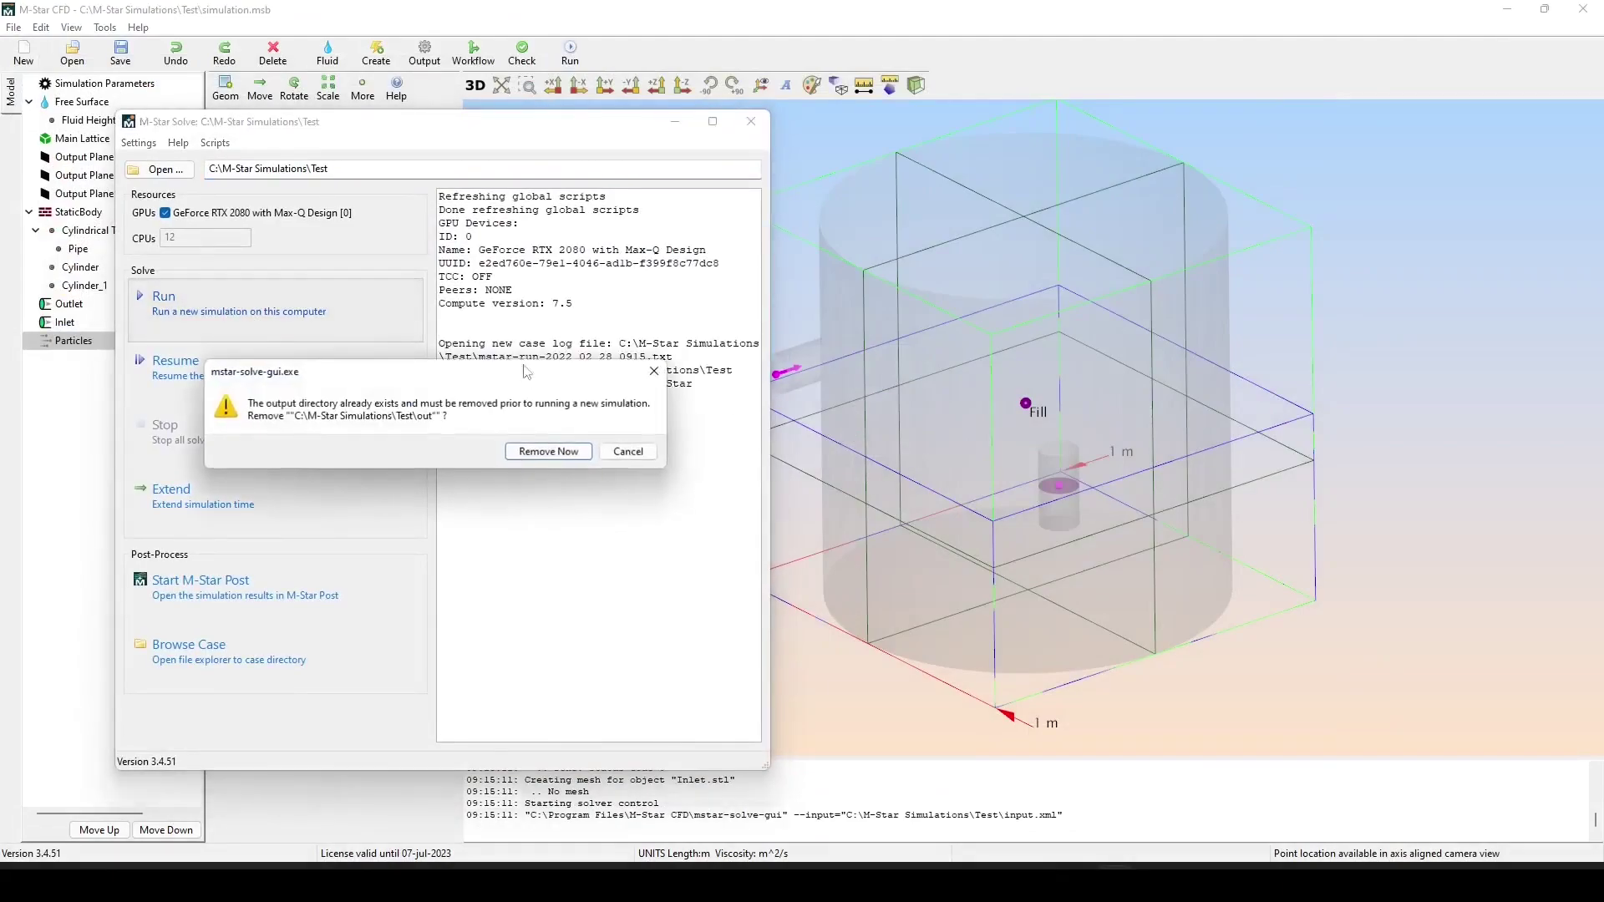
{"action": "left_click", "coordinate": [561, 453]}
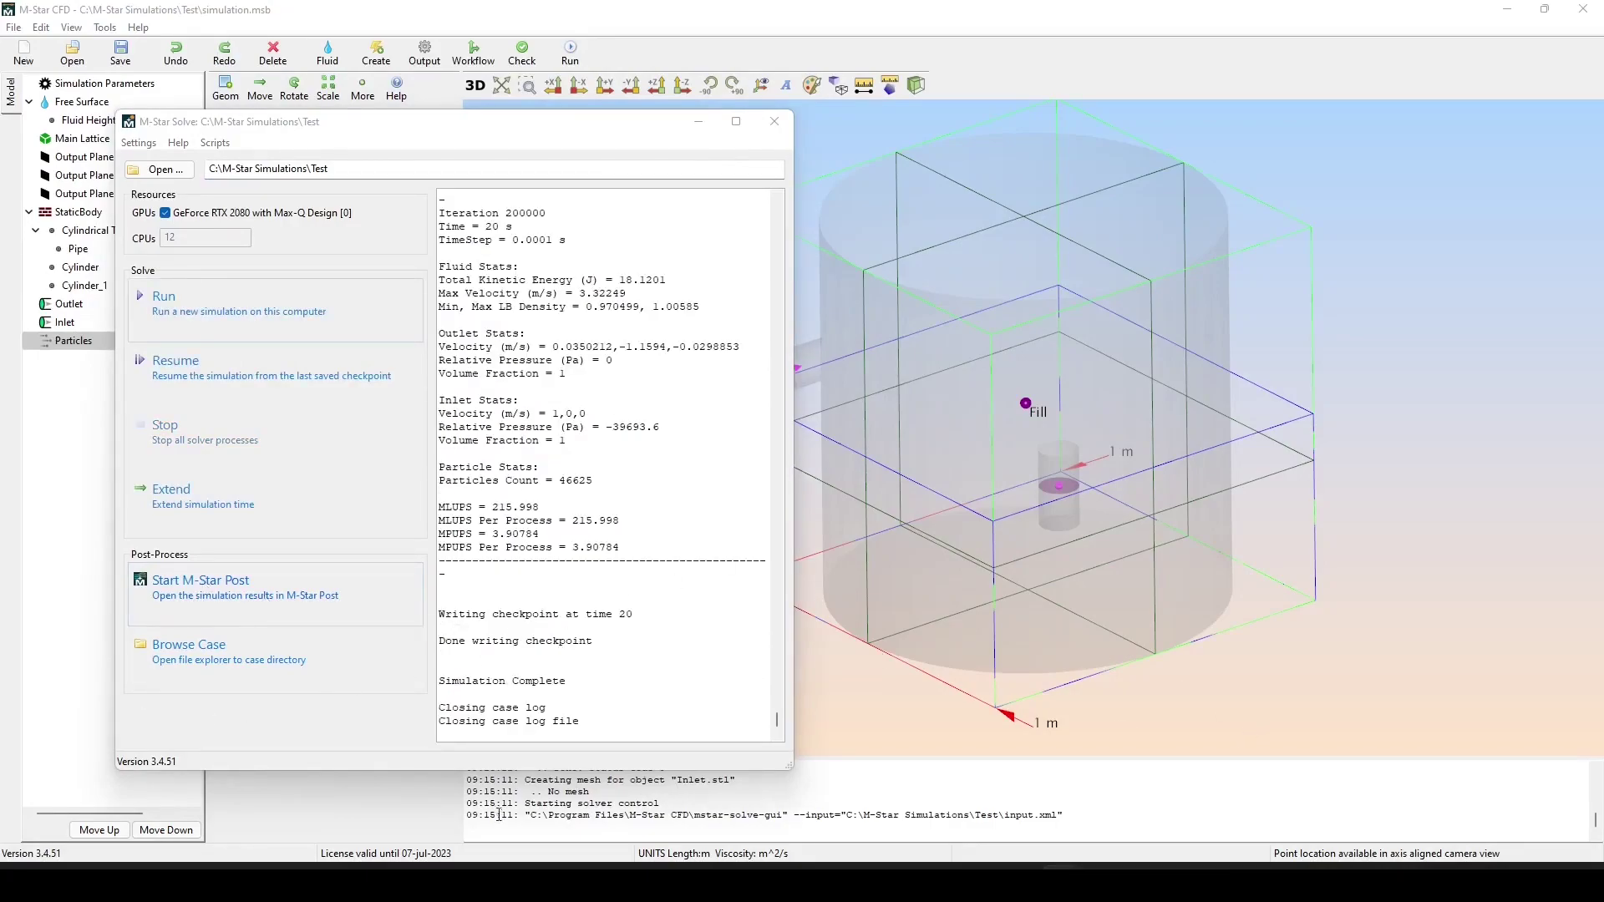
Open the results in M-Star Post and color the SliceVOFSurface slice by the Y component of PointLocations.
{"action": "left_click", "coordinate": [263, 600]}
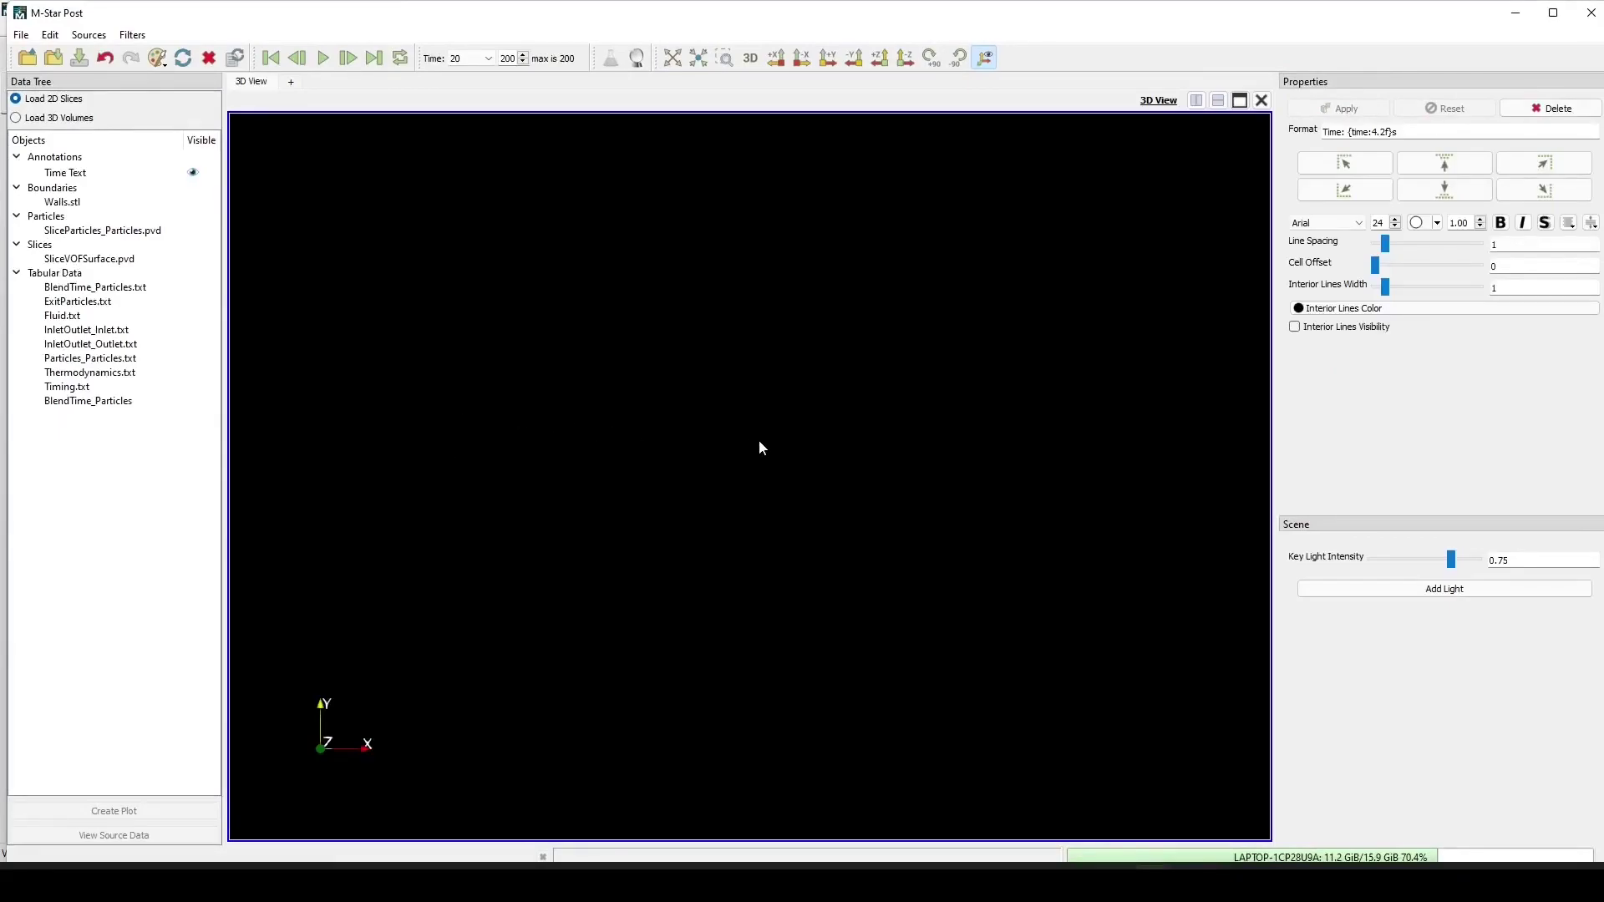
{"action": "left_click_drag", "start_coordinate": [831, 551], "coordinate": [921, 649]}
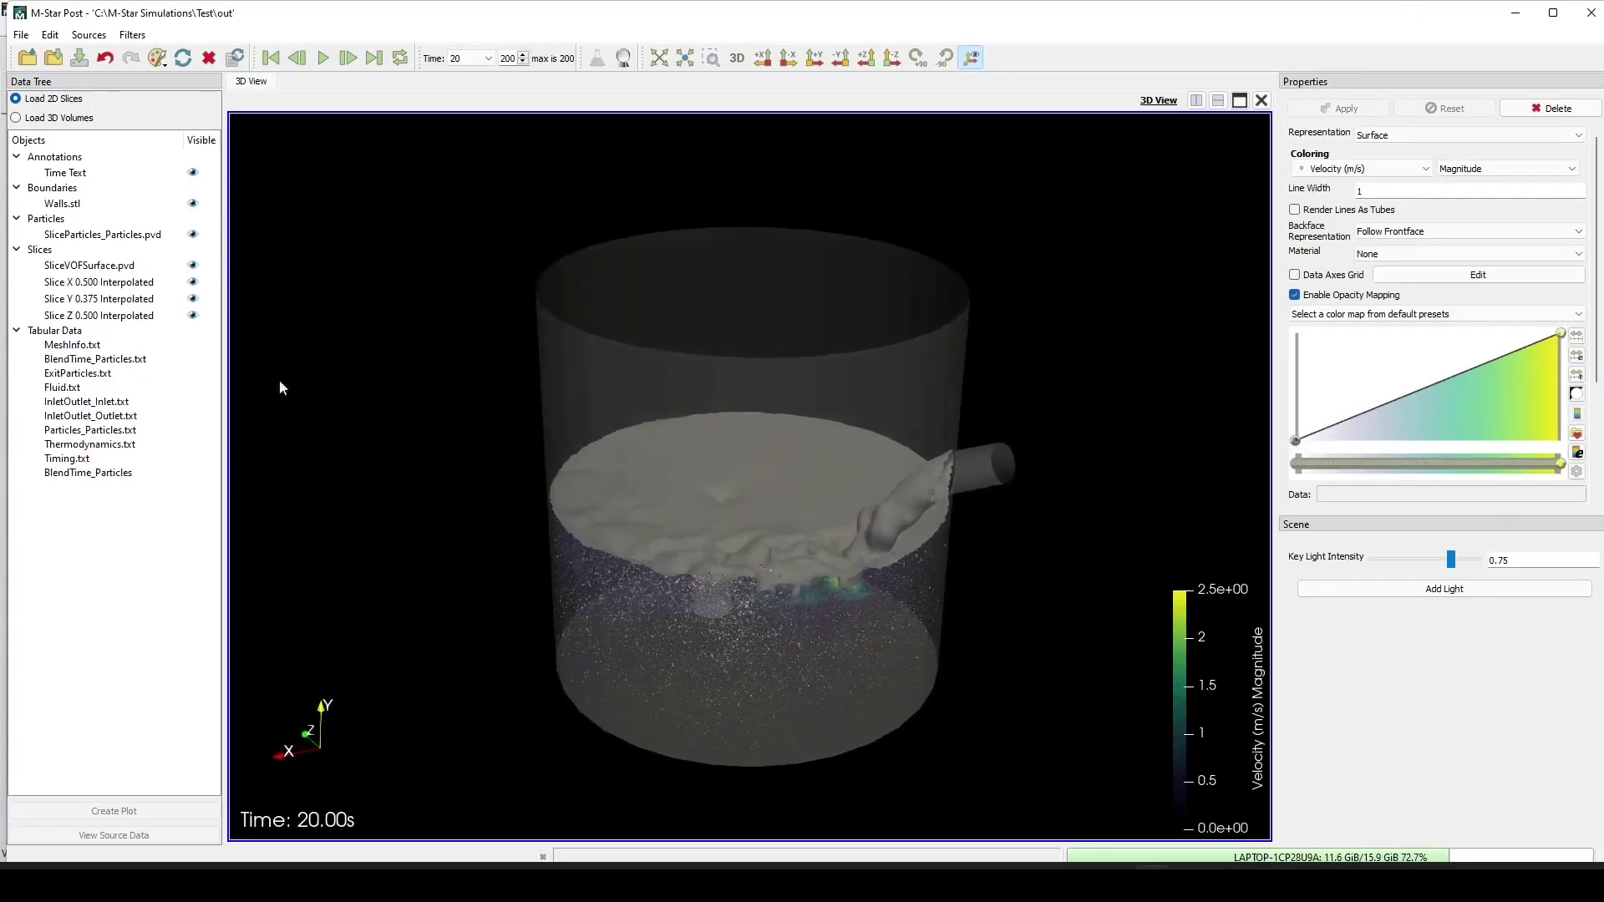
{"action": "left_click", "coordinate": [99, 265]}
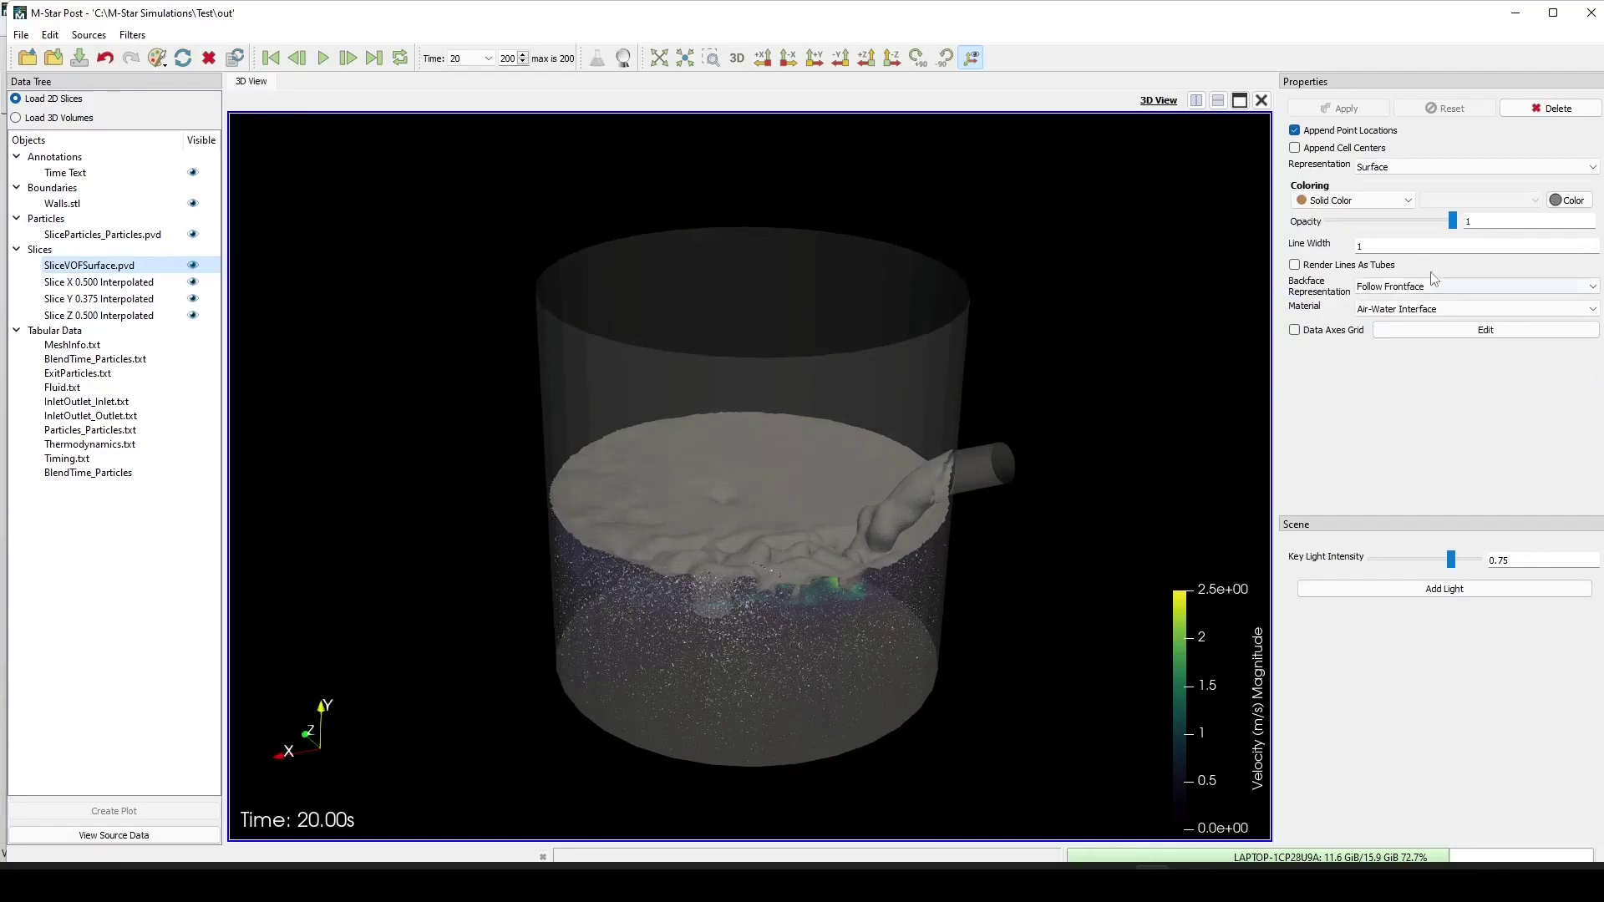
{"action": "left_click", "coordinate": [1365, 201]}
{"action": "left_click", "coordinate": [1358, 241]}
{"action": "left_click", "coordinate": [1472, 210]}
{"action": "left_click", "coordinate": [1487, 236]}
{"action": "left_click_drag", "start_coordinate": [1065, 594], "coordinate": [1074, 617]}
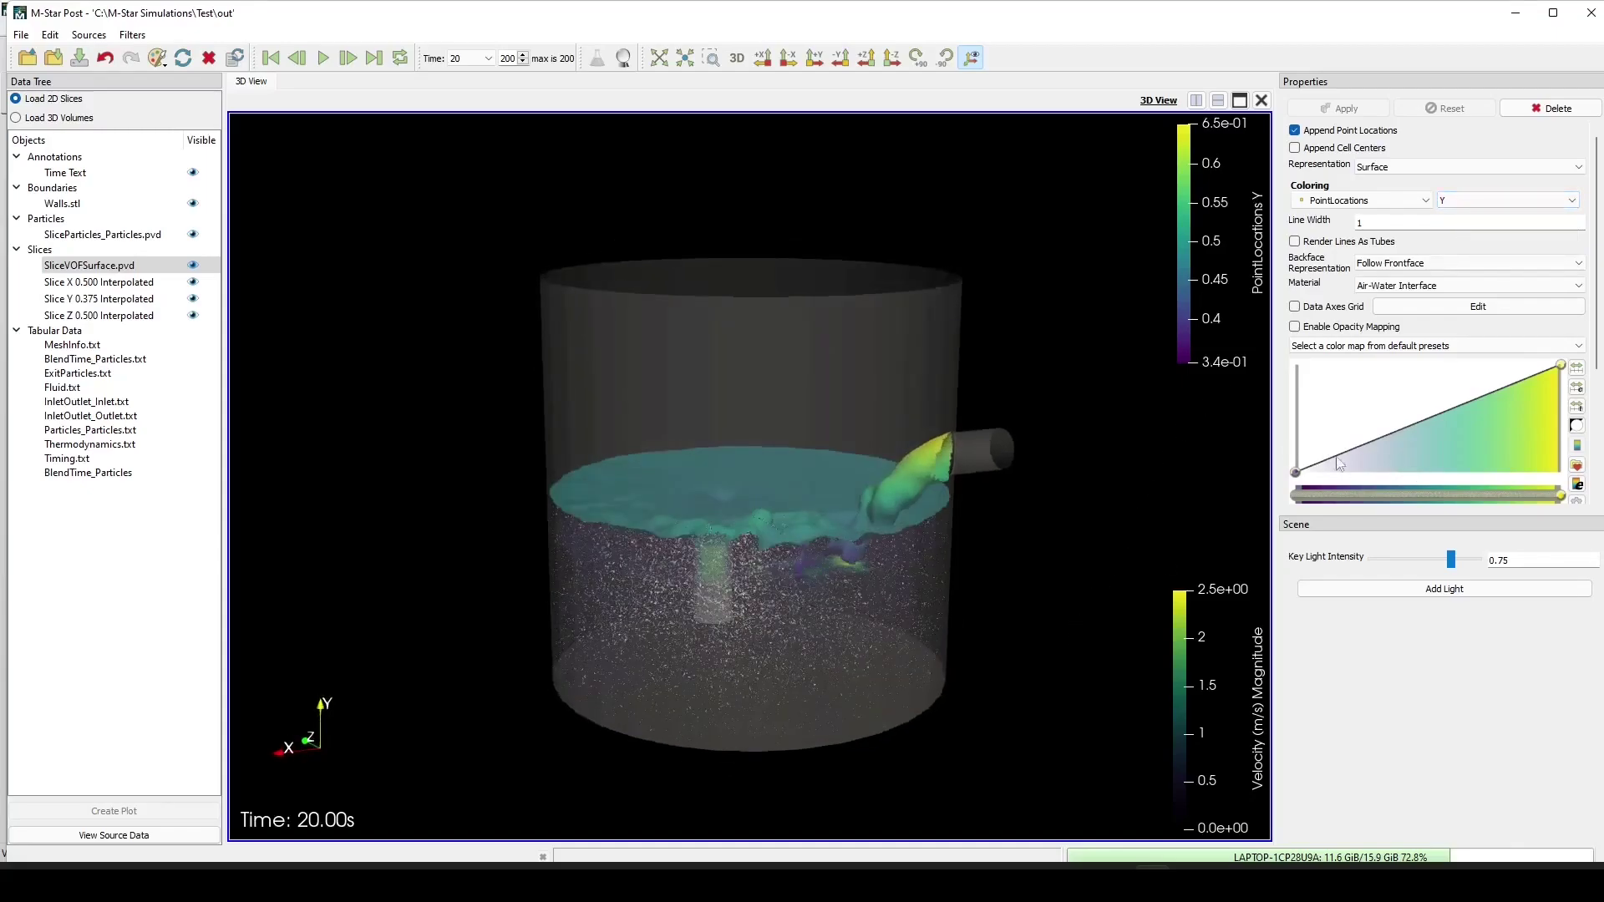
Play the results animation from the first time step to examine the free surface and particle motion.
{"action": "left_click_drag", "start_coordinate": [1169, 505], "coordinate": [798, 569]}
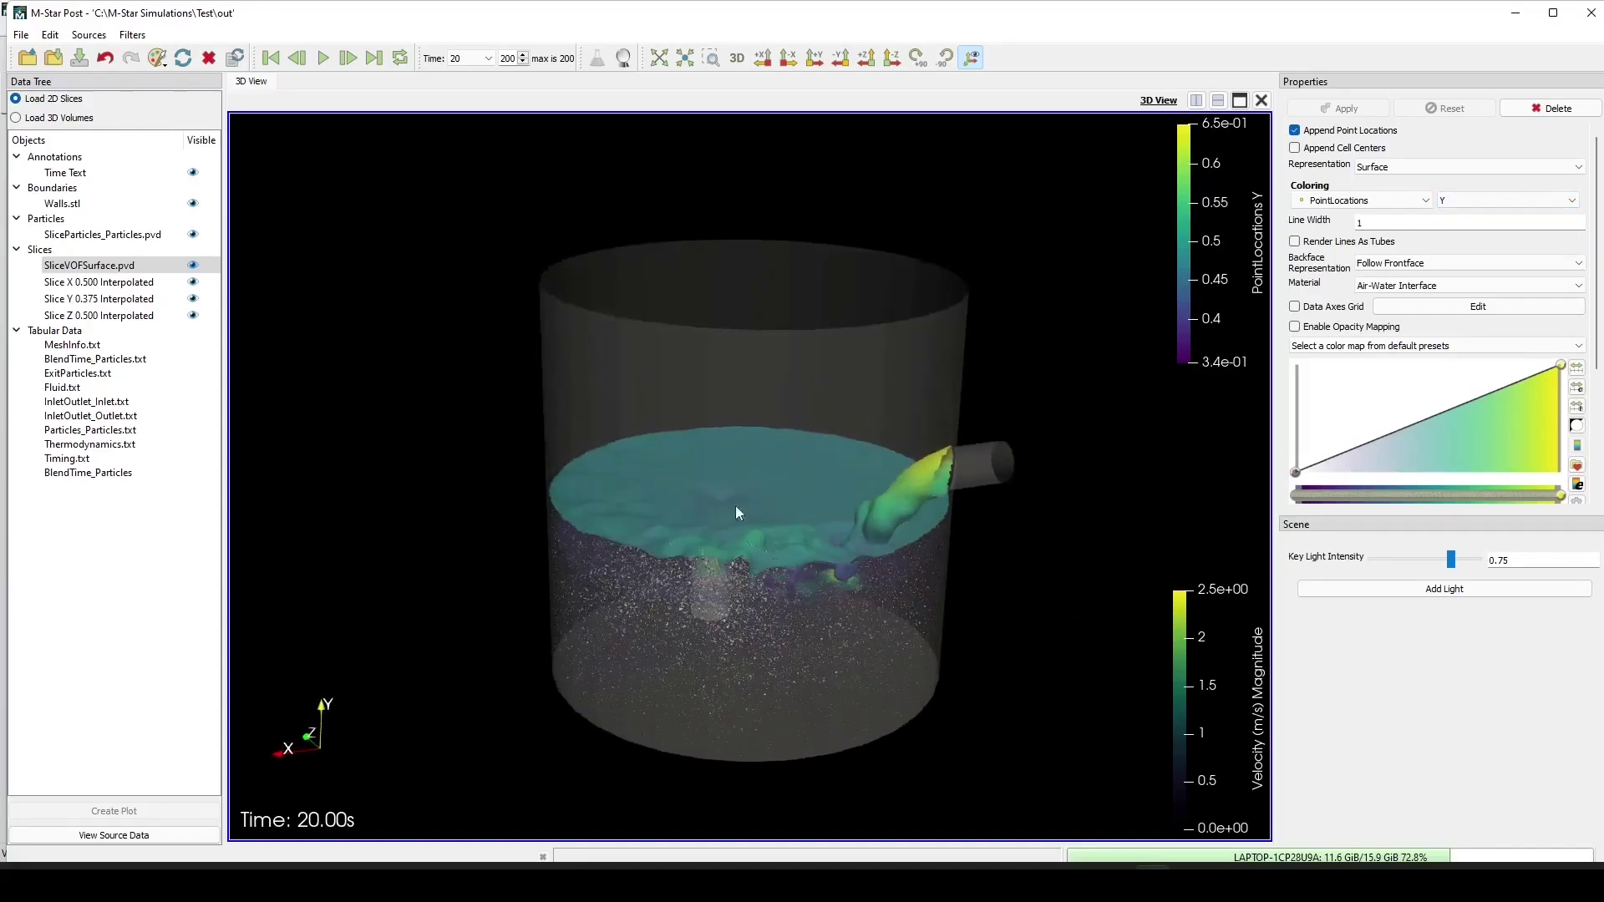
{"action": "left_click", "coordinate": [271, 57]}
{"action": "left_click", "coordinate": [324, 57]}
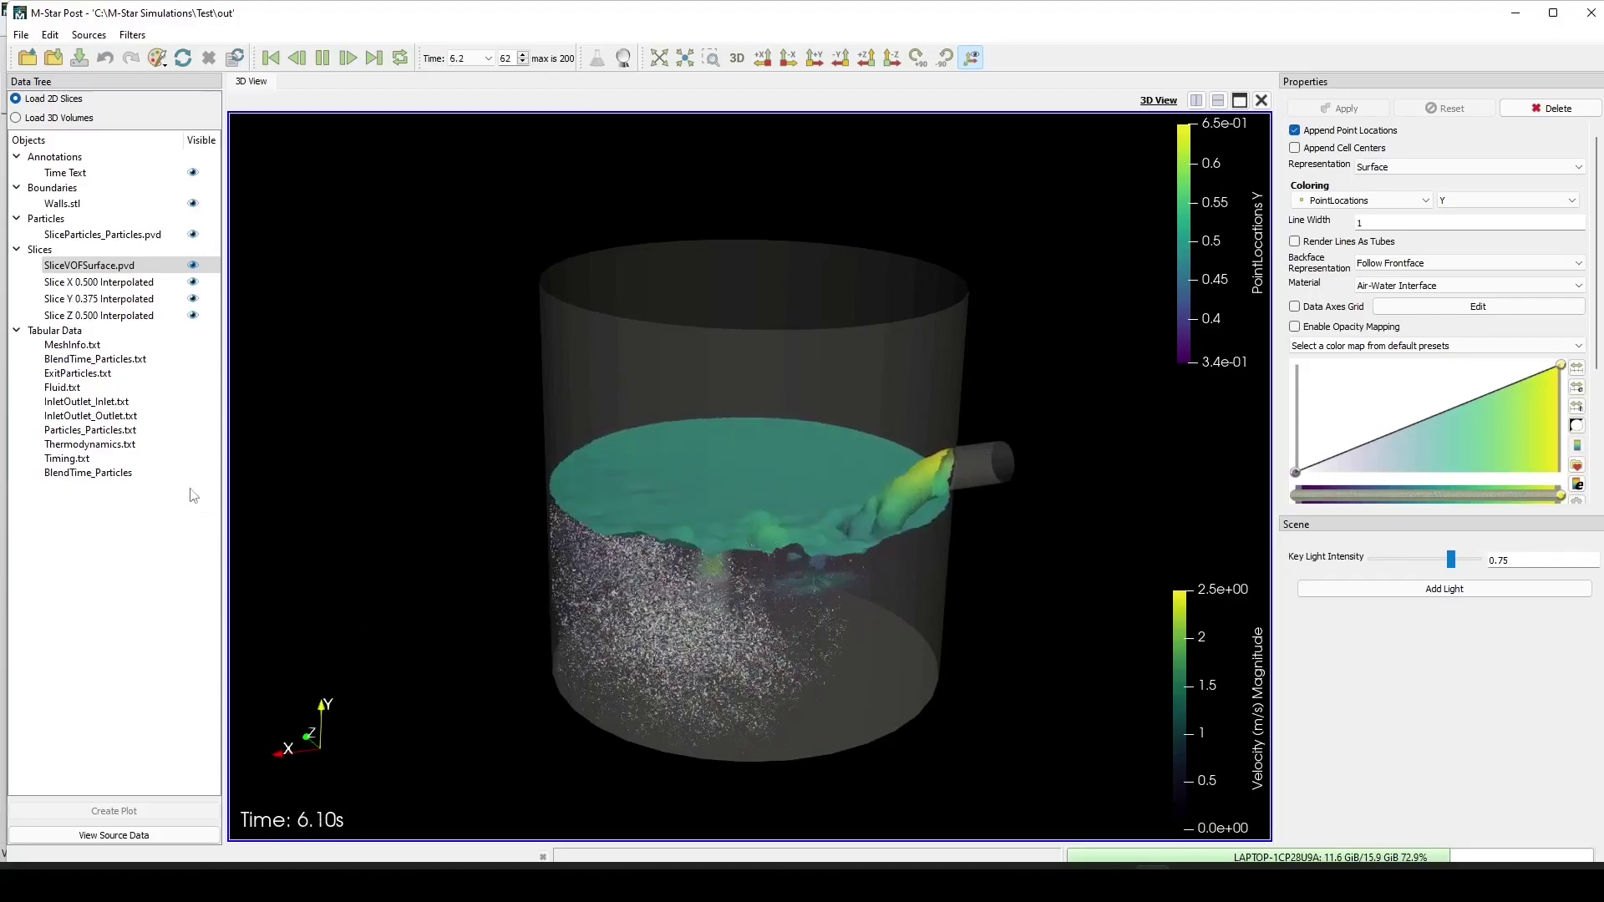
Create plots from the InletOutlet_Inlet.txt data and show Flow Rate in the empty scalars plot.
{"action": "left_click", "coordinate": [86, 401]}
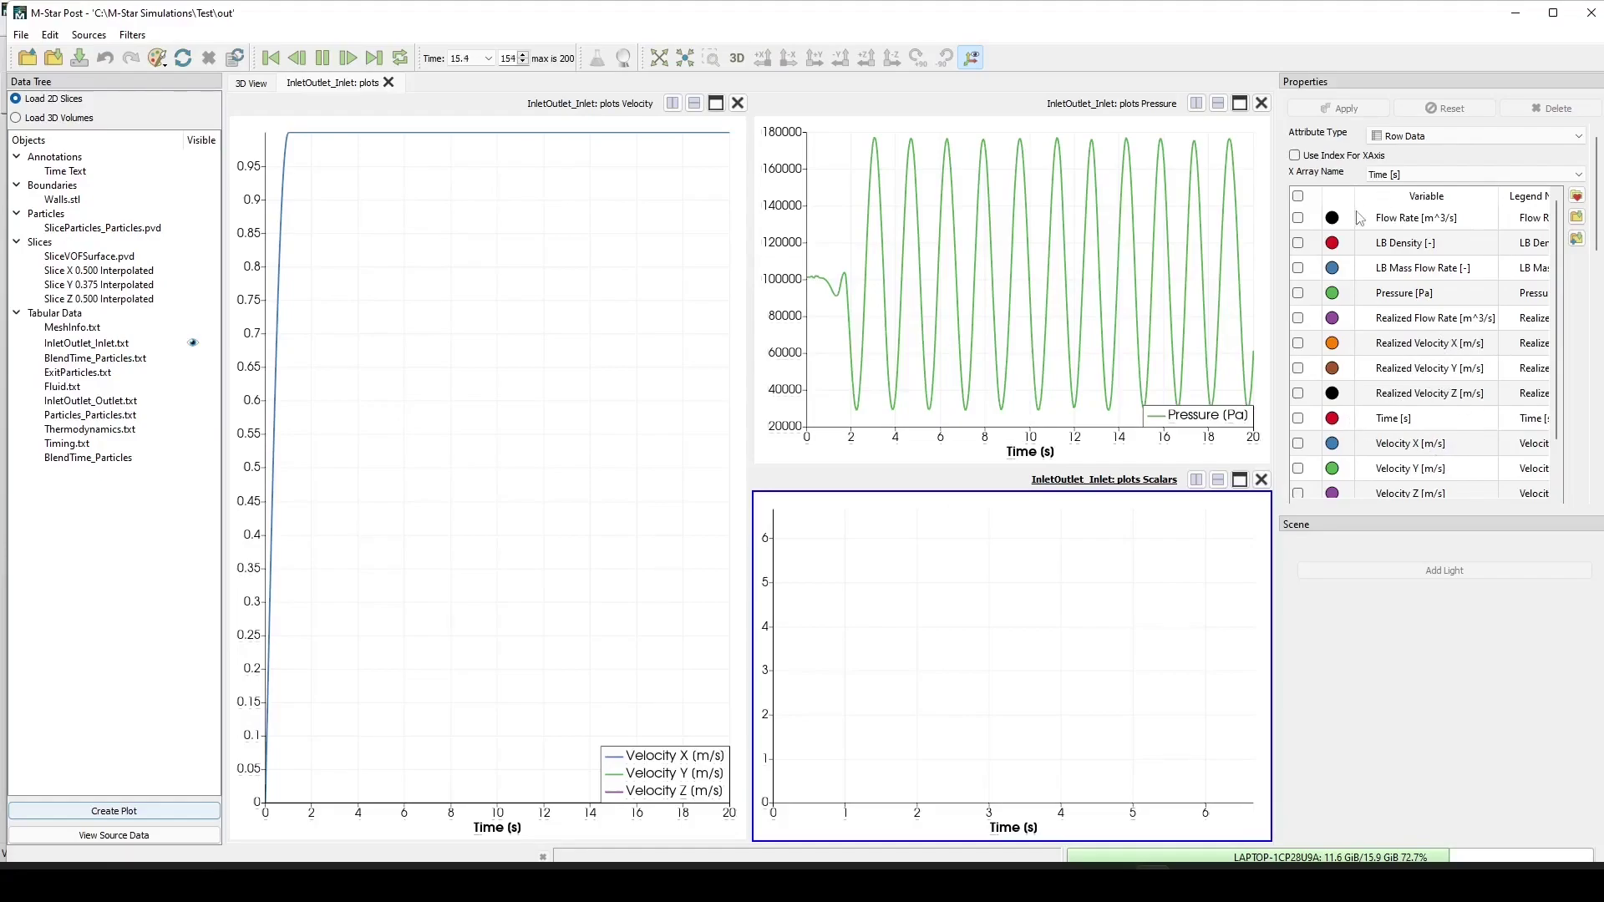
{"action": "left_click", "coordinate": [1298, 218]}
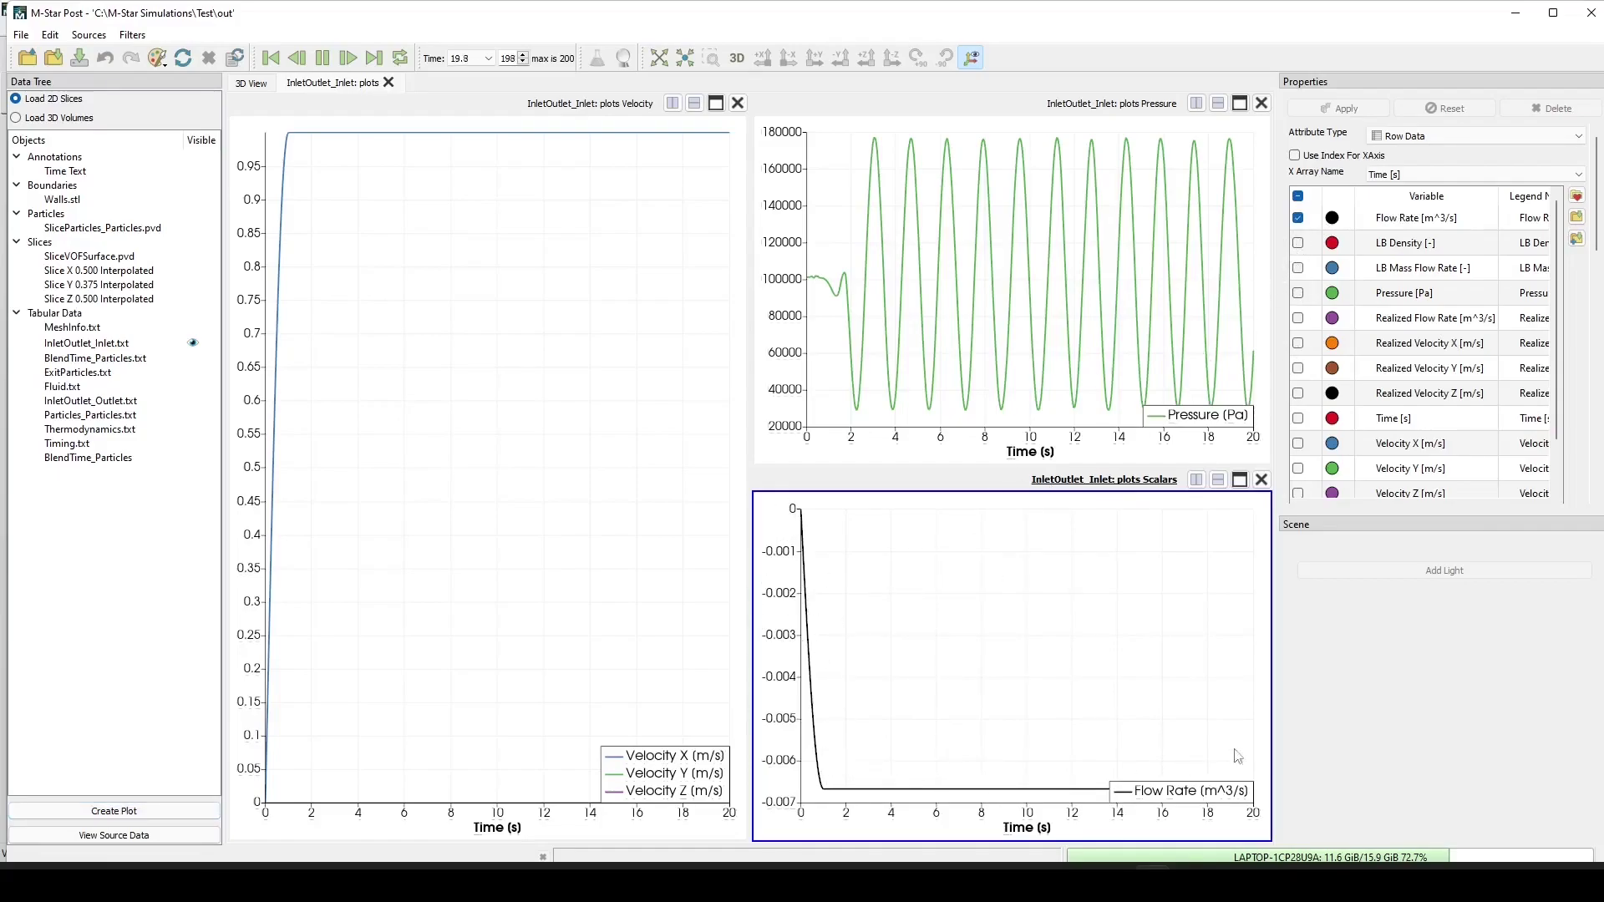
Create plots from the InletOutlet_Outlet.txt data, show Flow Rate in the scalars plot and examine its curve.
{"action": "left_click", "coordinate": [79, 402]}
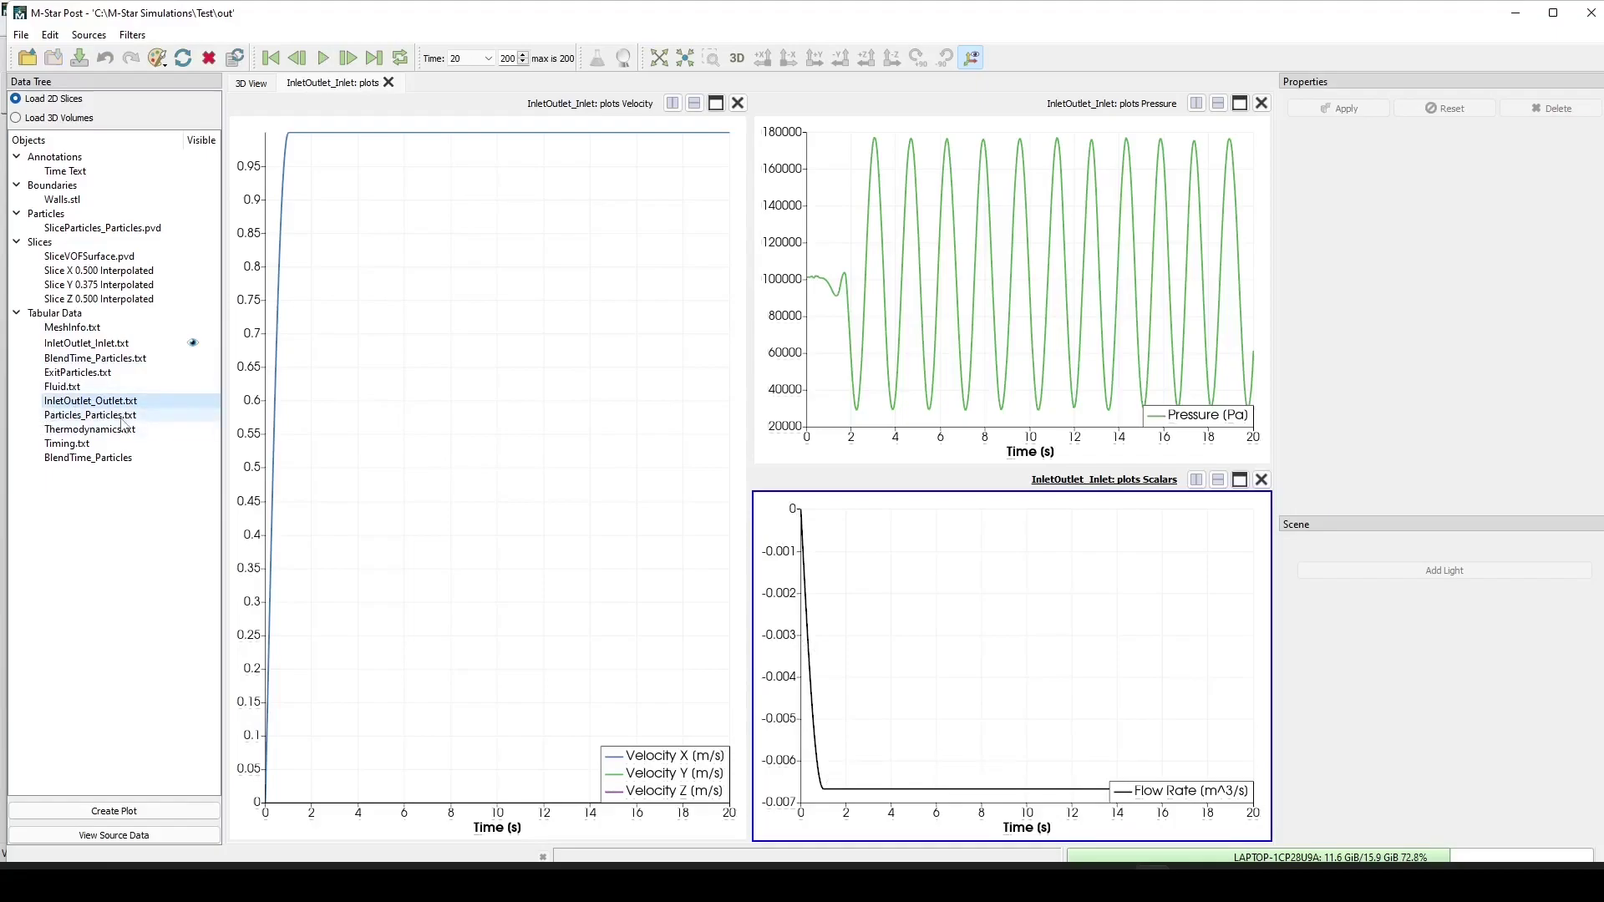
{"action": "left_click", "coordinate": [133, 812]}
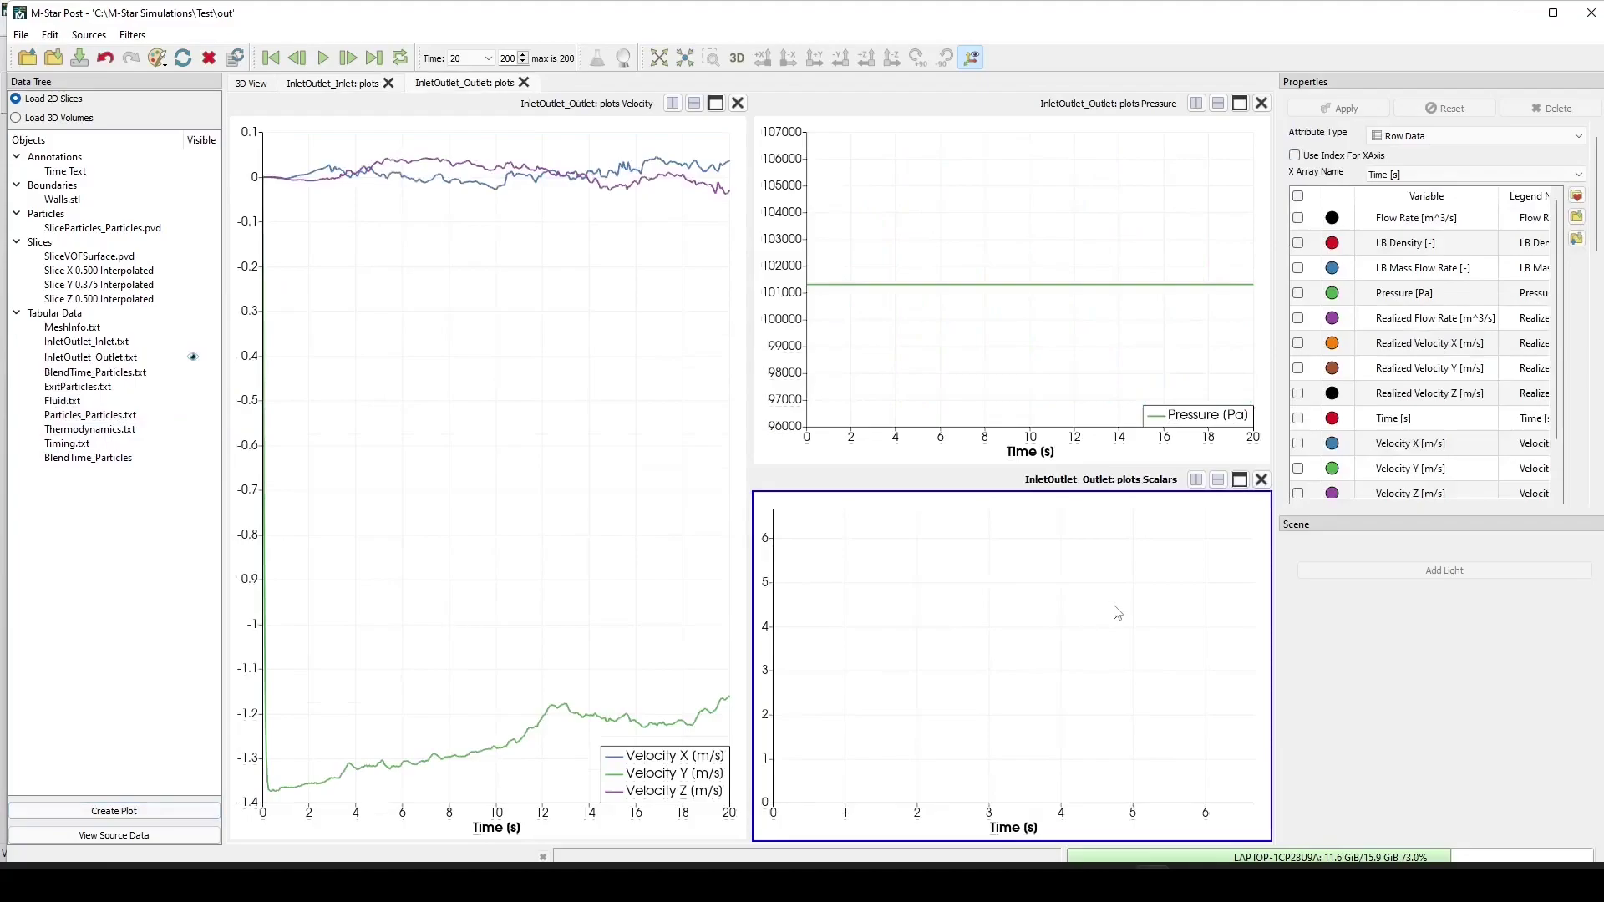
{"action": "left_click", "coordinate": [1298, 219]}
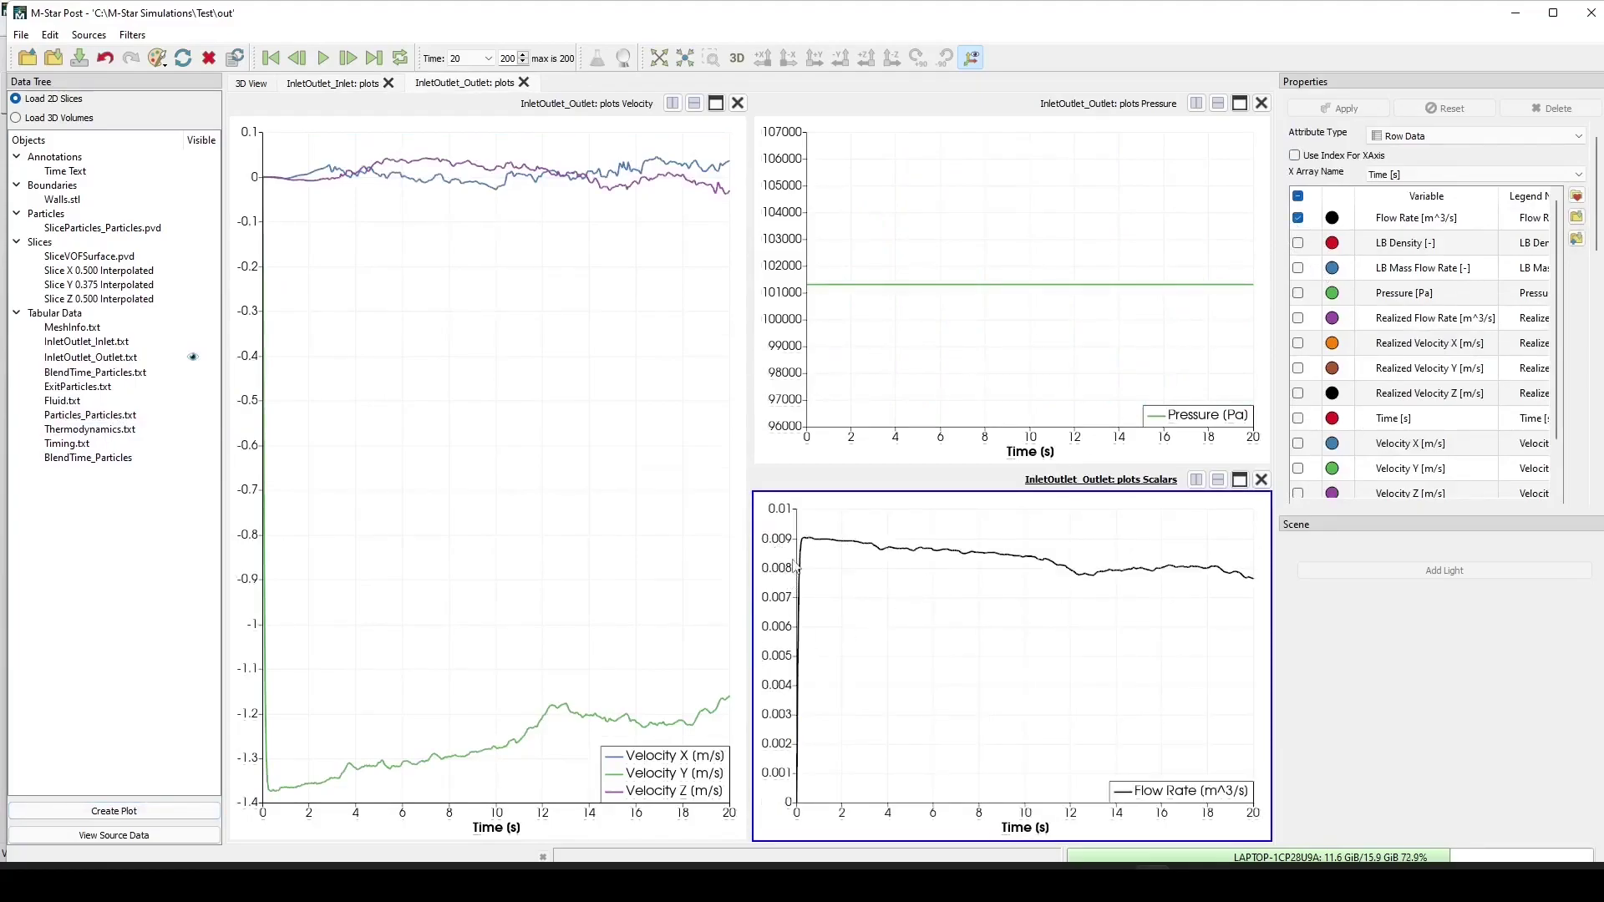
{"action": "mouse_move", "coordinate": [808, 529]}
{"action": "mouse_move", "coordinate": [889, 293]}
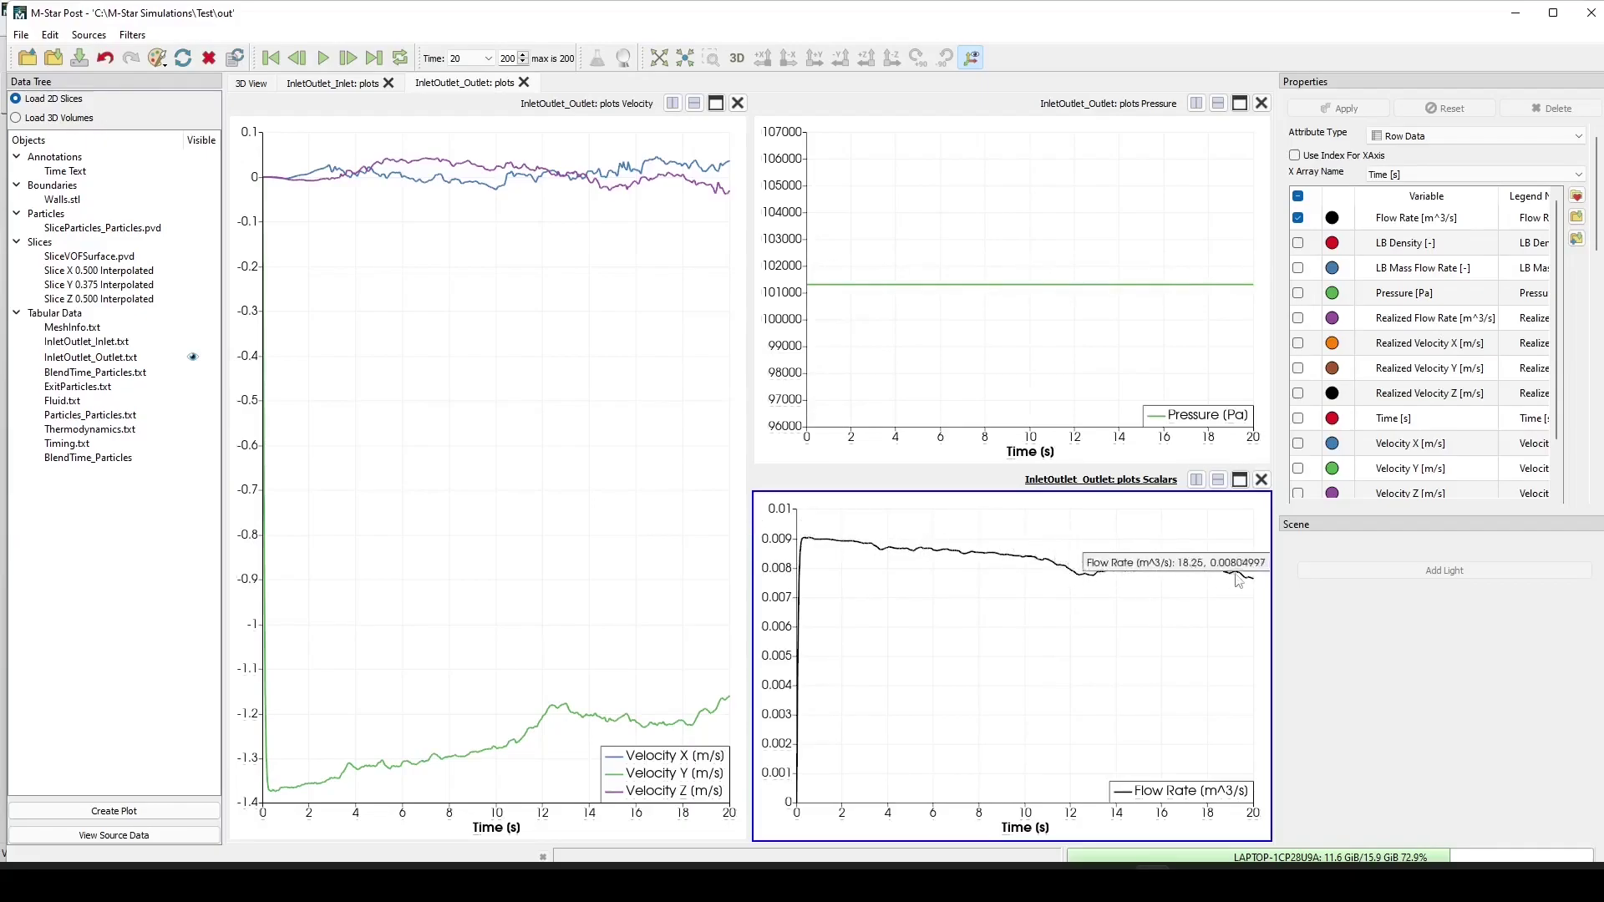
Create plots from the Fluid.txt data and hide the Domain Volume curve in the volume plot.
{"action": "left_click", "coordinate": [67, 402]}
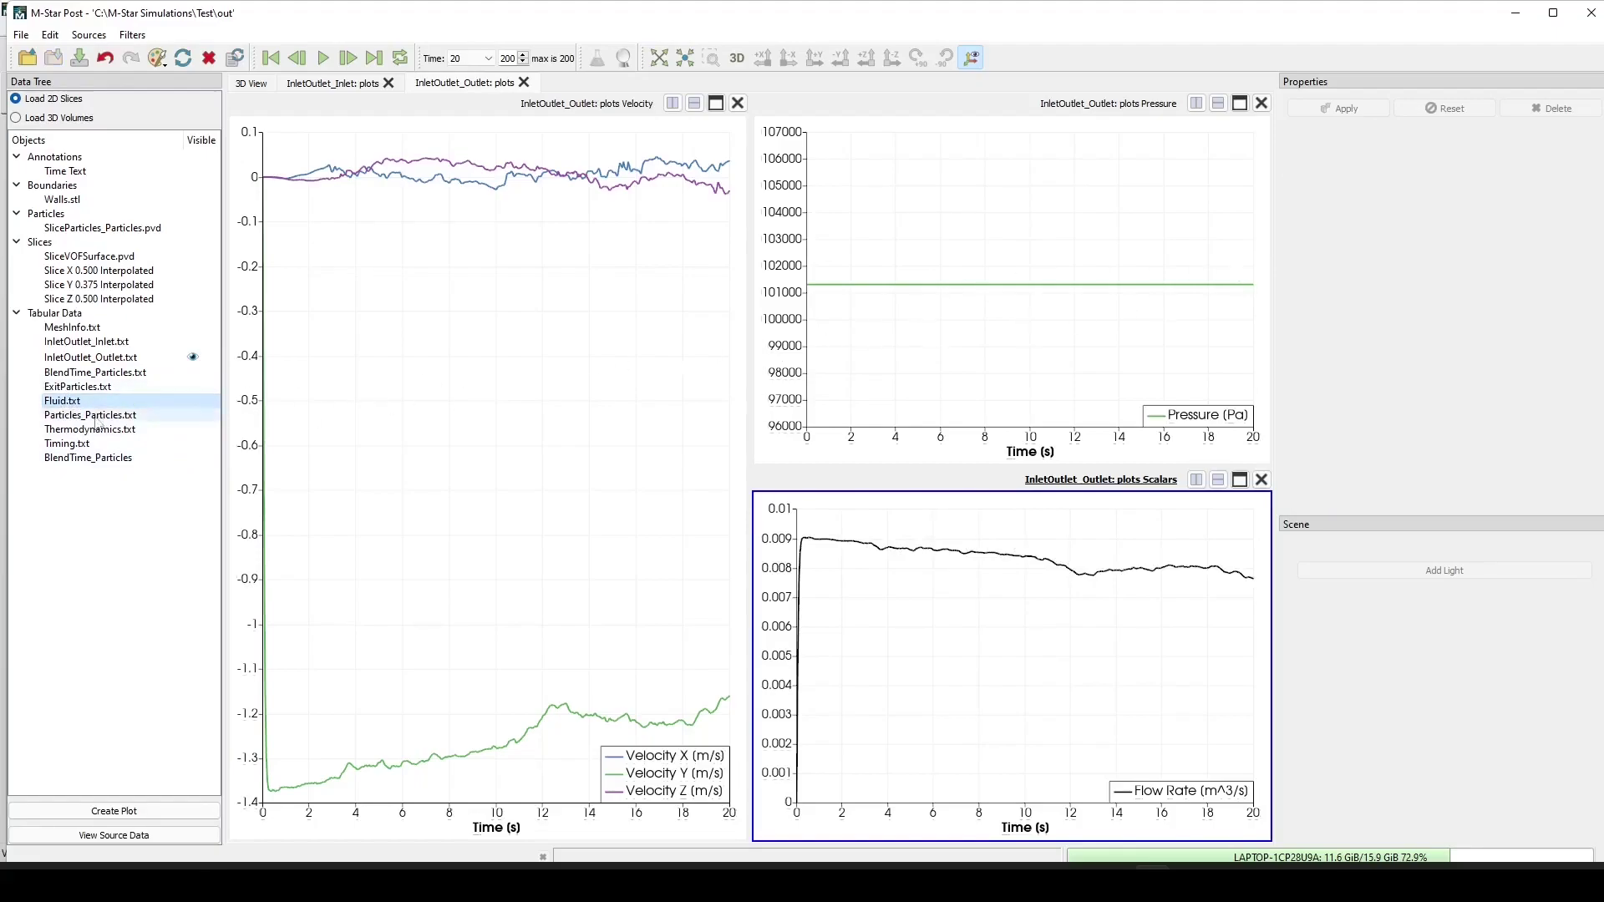
{"action": "left_click", "coordinate": [113, 810]}
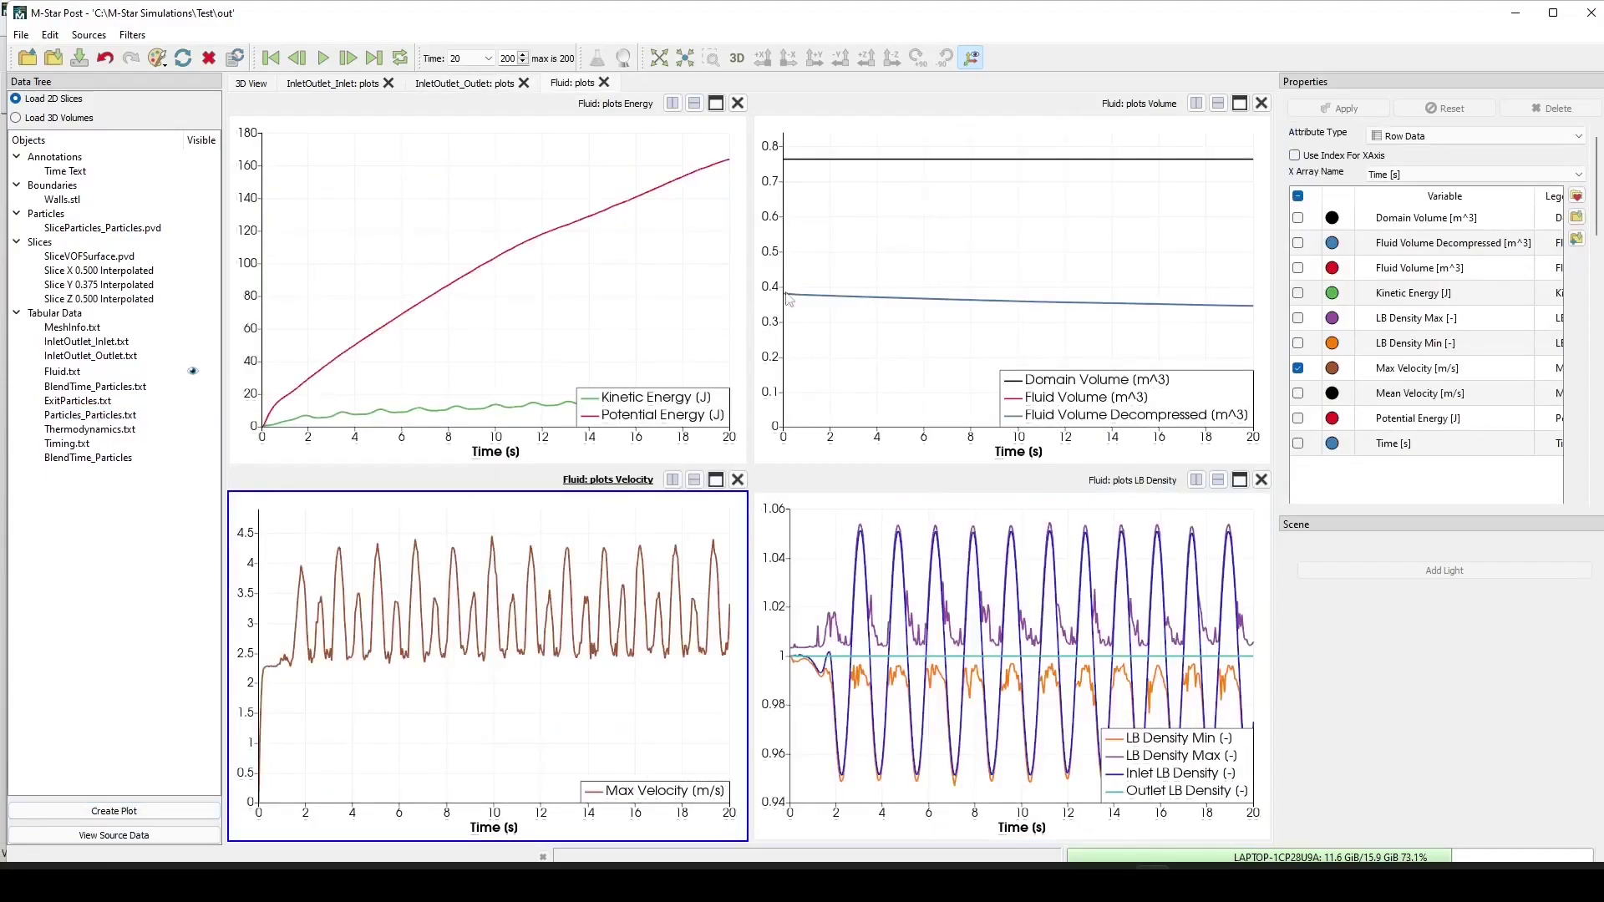
{"action": "left_click", "coordinate": [1040, 262]}
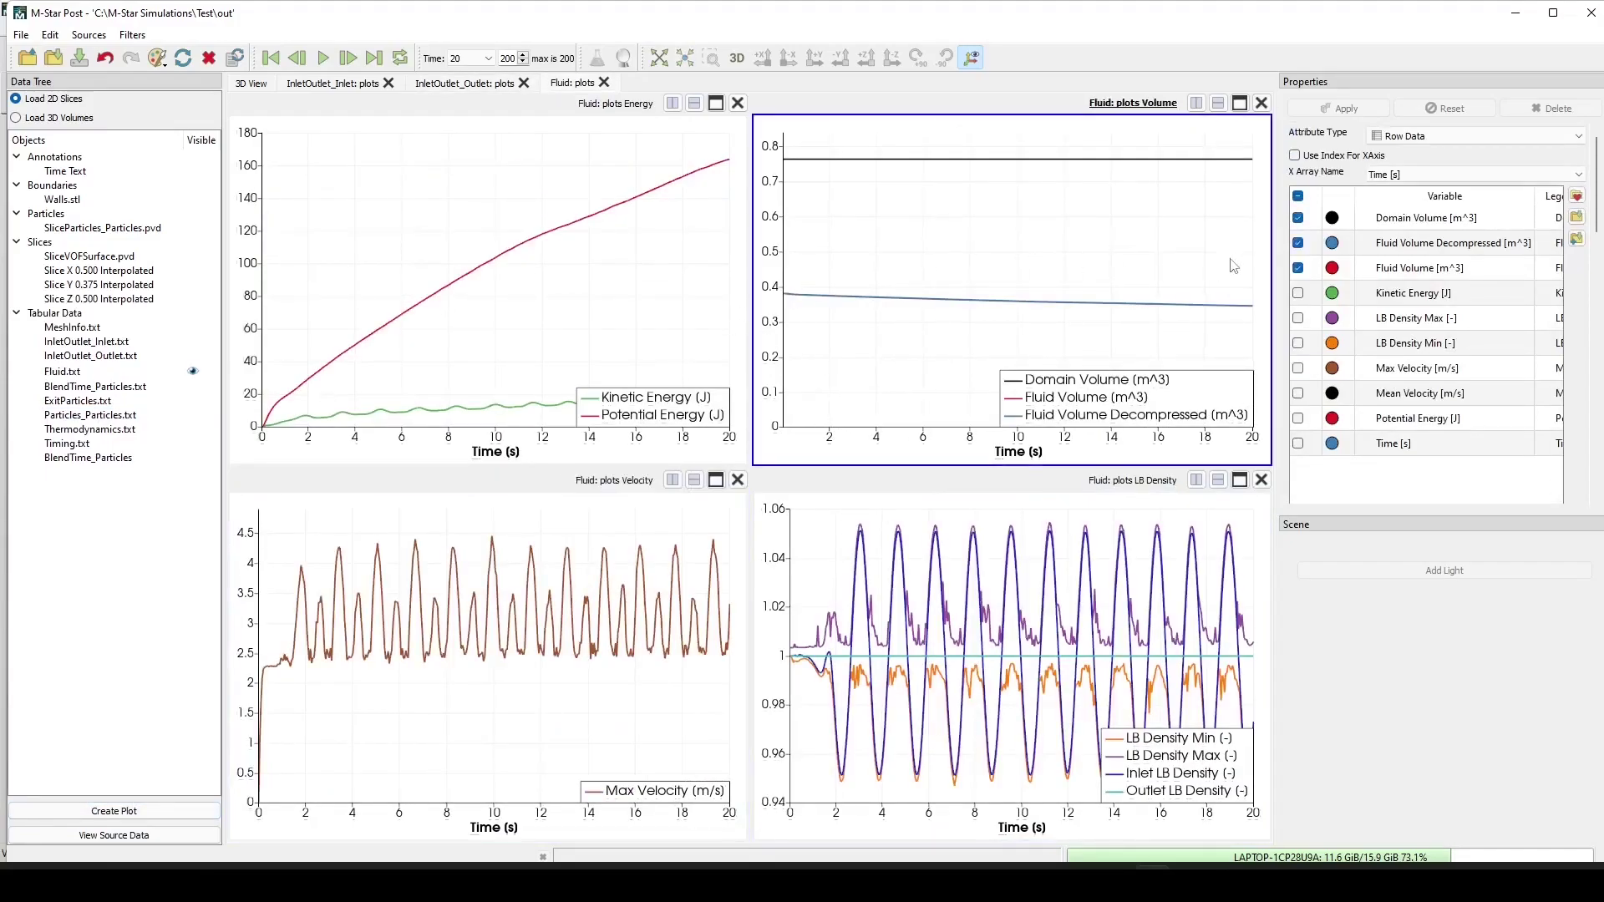
{"action": "left_click", "coordinate": [1298, 218]}
{"action": "left_click", "coordinate": [1298, 268]}
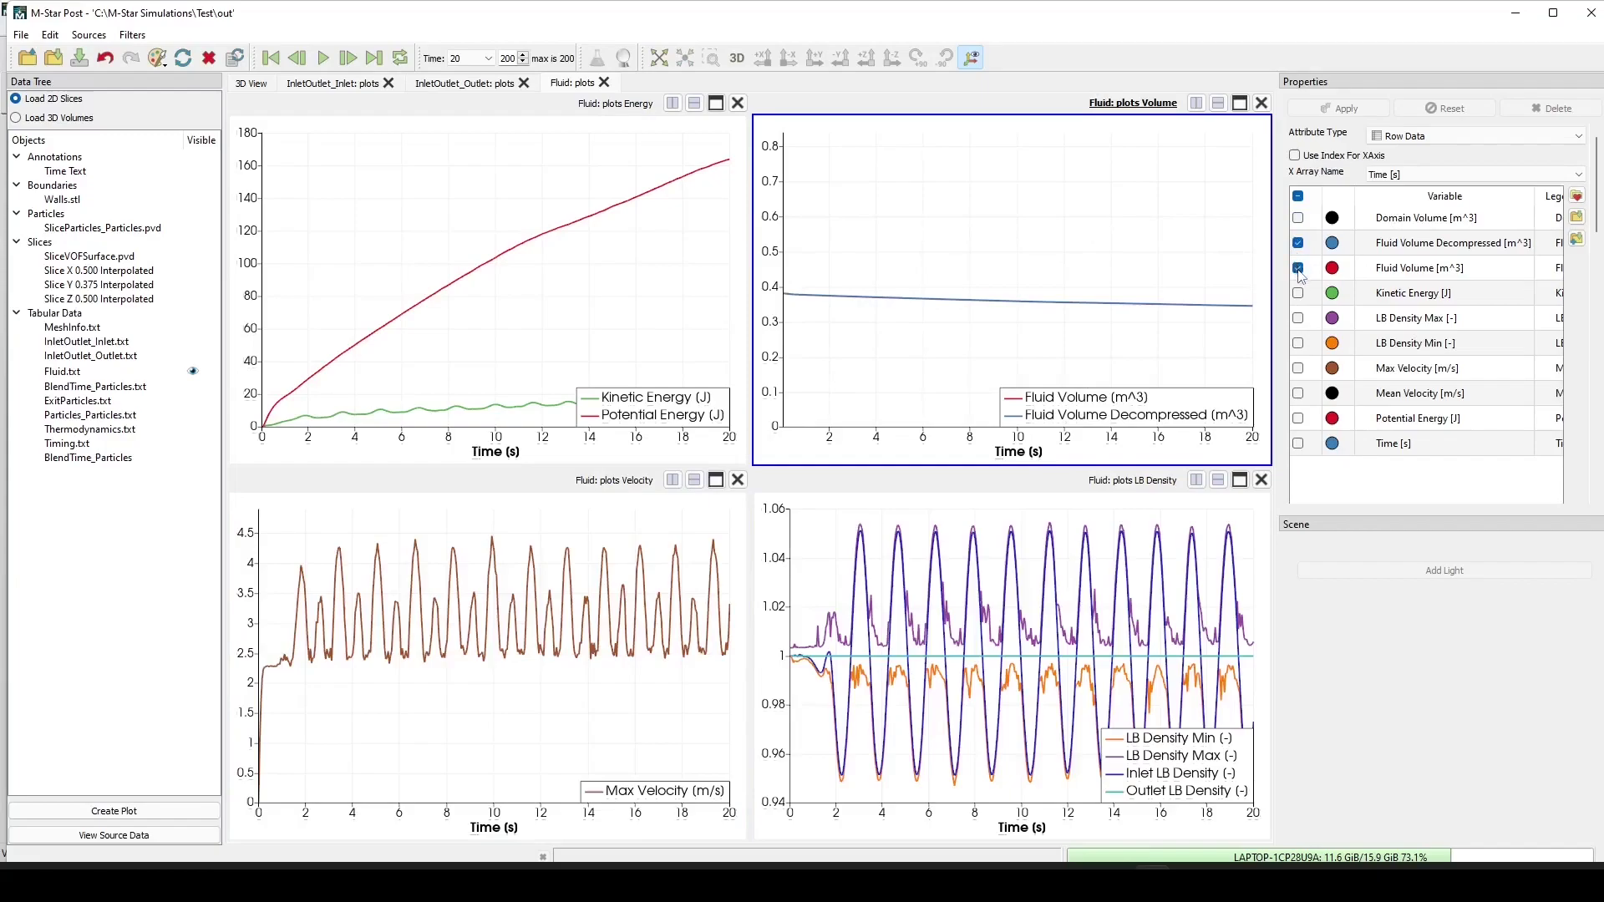
Hide the Fluid Volume Decompressed curve in the volume plot and fit the plot to the Fluid Volume curve.
{"action": "left_click", "coordinate": [1299, 244]}
{"action": "left_click", "coordinate": [659, 57]}
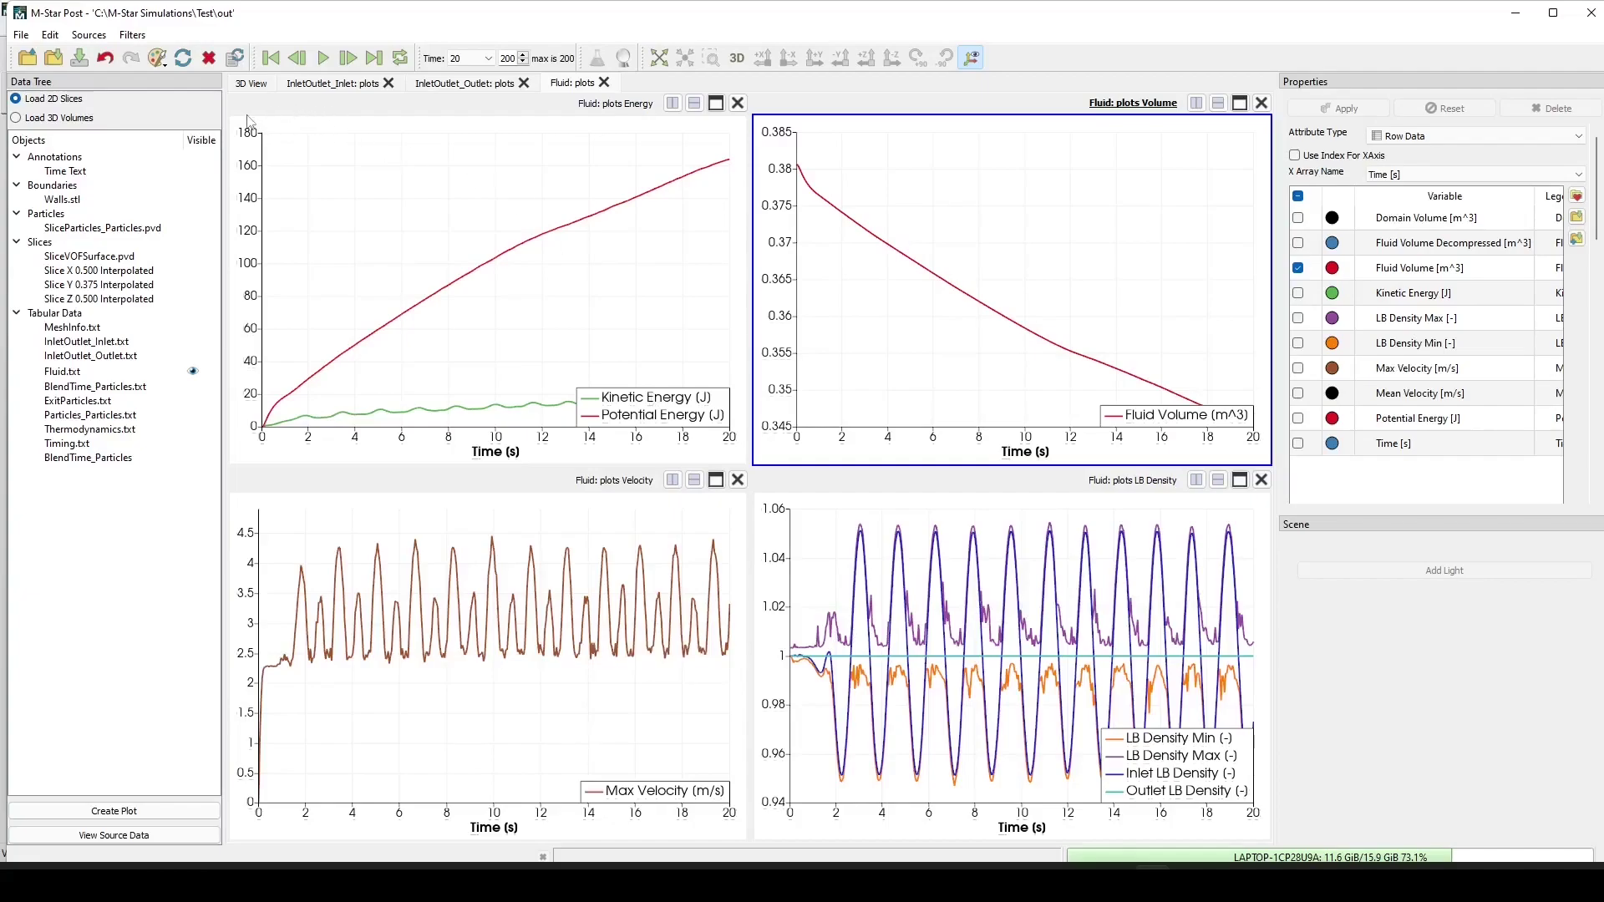
Inspect the inlet side of the tank in the 3D view and create a plot from the Particles_Particles.txt data.
{"action": "left_click", "coordinate": [253, 85]}
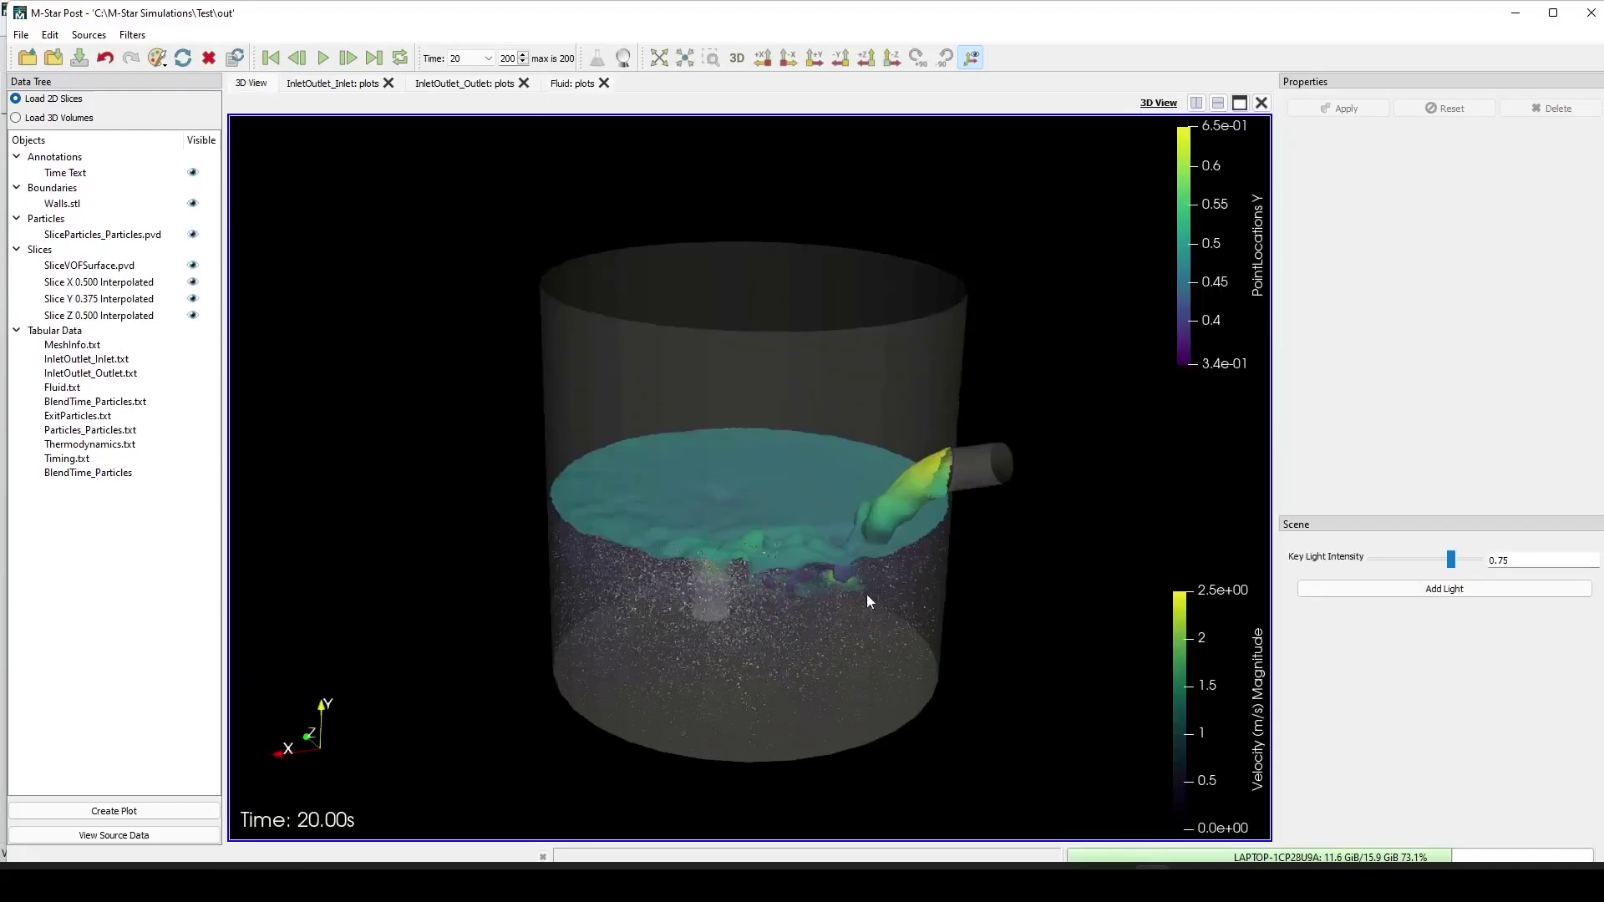
{"action": "scroll", "coordinate": [900, 680], "scroll_direction": "up", "scroll_amount": 2}
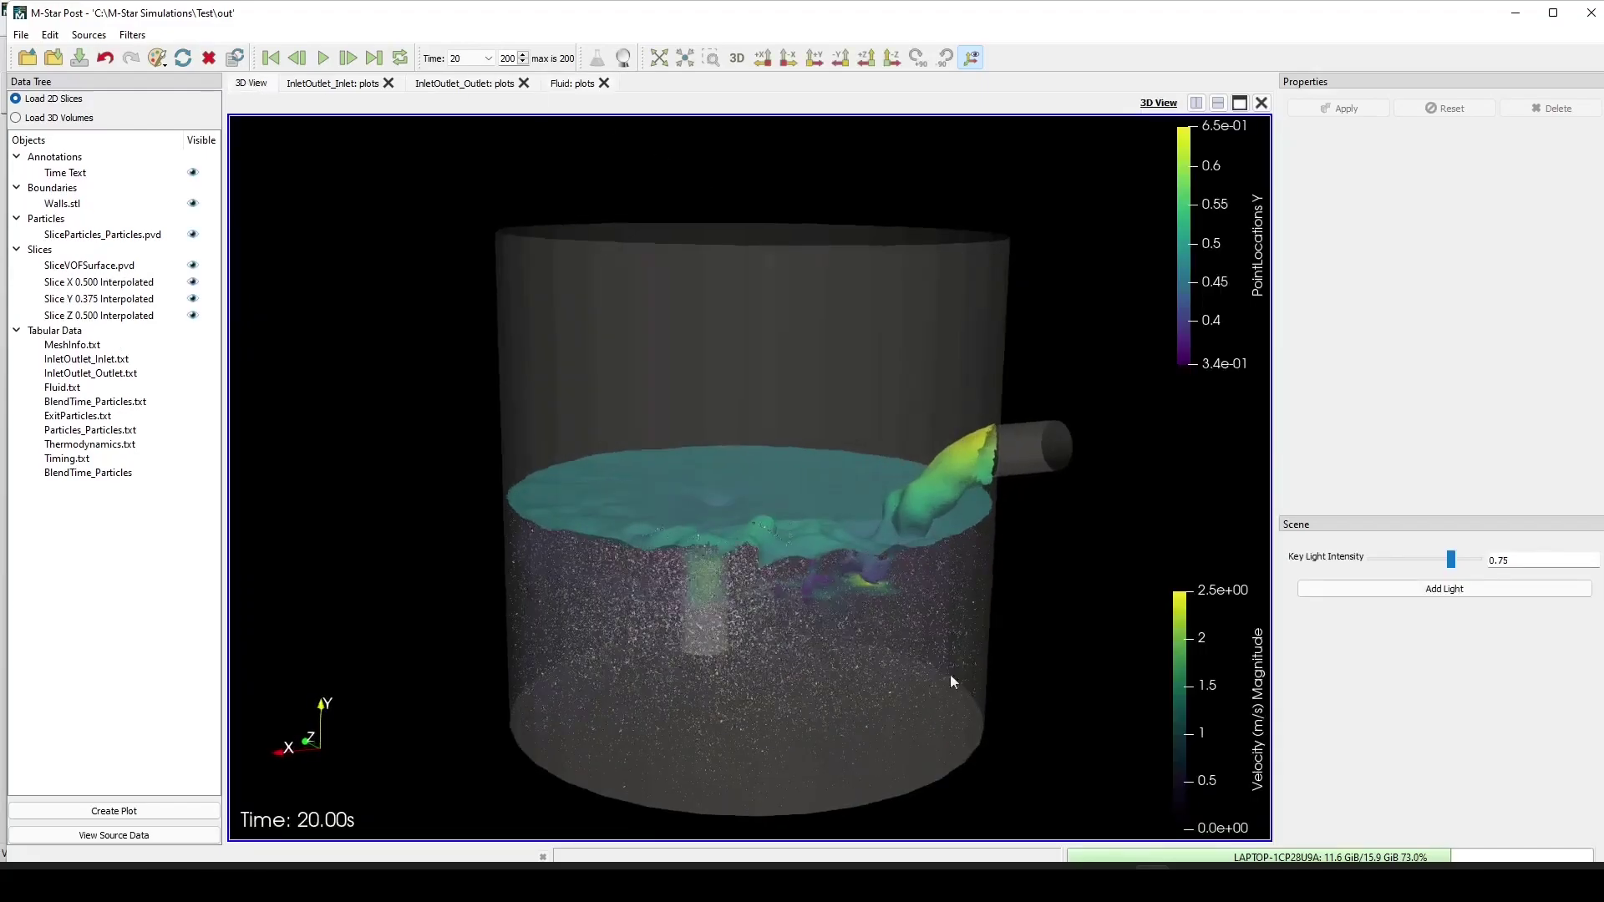
{"action": "left_click_drag", "start_coordinate": [967, 688], "coordinate": [754, 683]}
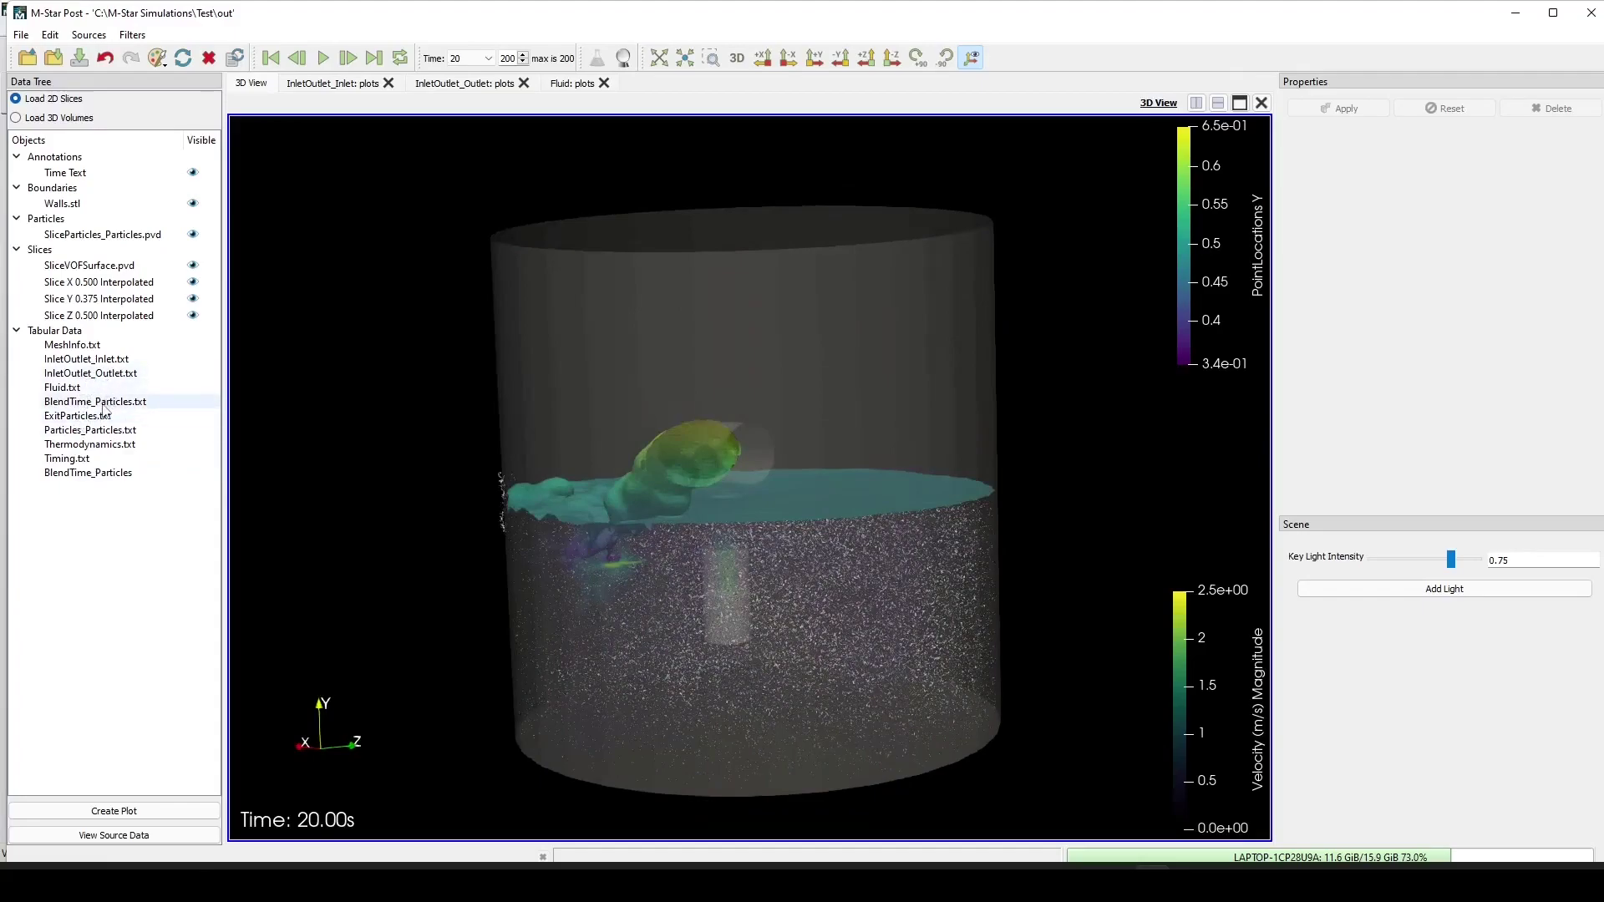
{"action": "left_click", "coordinate": [90, 430]}
{"action": "left_click", "coordinate": [113, 810]}
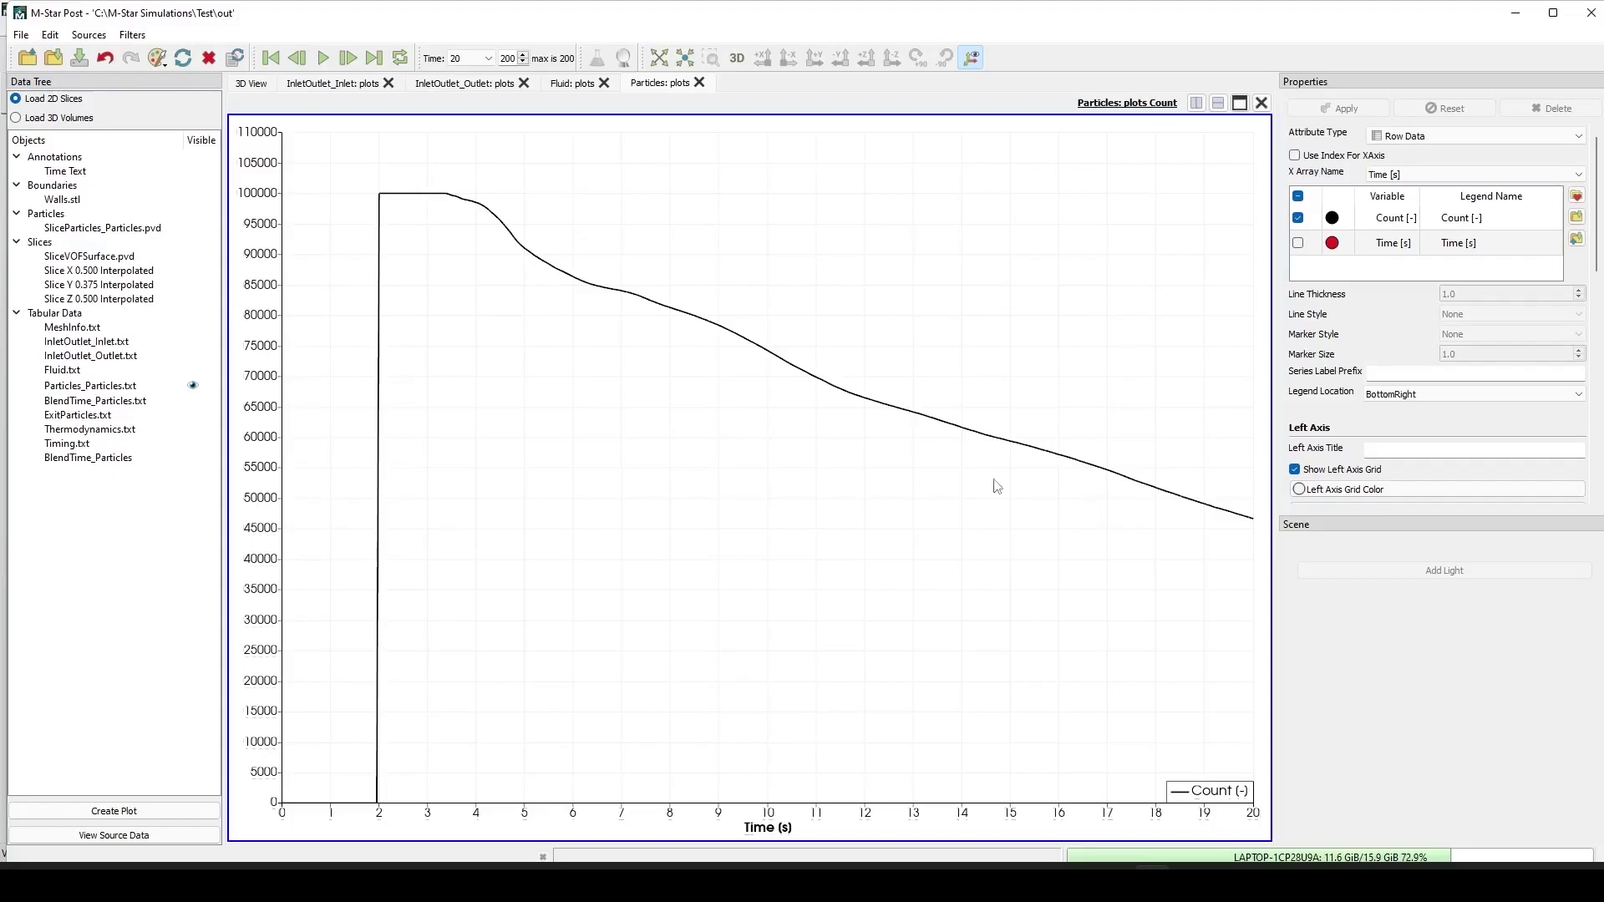
Hide the SliceParticles_Particles.pvd particles in the 3D view and inspect the bare free surface from above.
{"action": "left_click", "coordinate": [242, 84]}
{"action": "left_click_drag", "start_coordinate": [697, 677], "coordinate": [863, 665]}
{"action": "scroll", "coordinate": [864, 666], "scroll_direction": "down", "scroll_amount": 3}
{"action": "left_click_drag", "start_coordinate": [760, 655], "coordinate": [861, 608]}
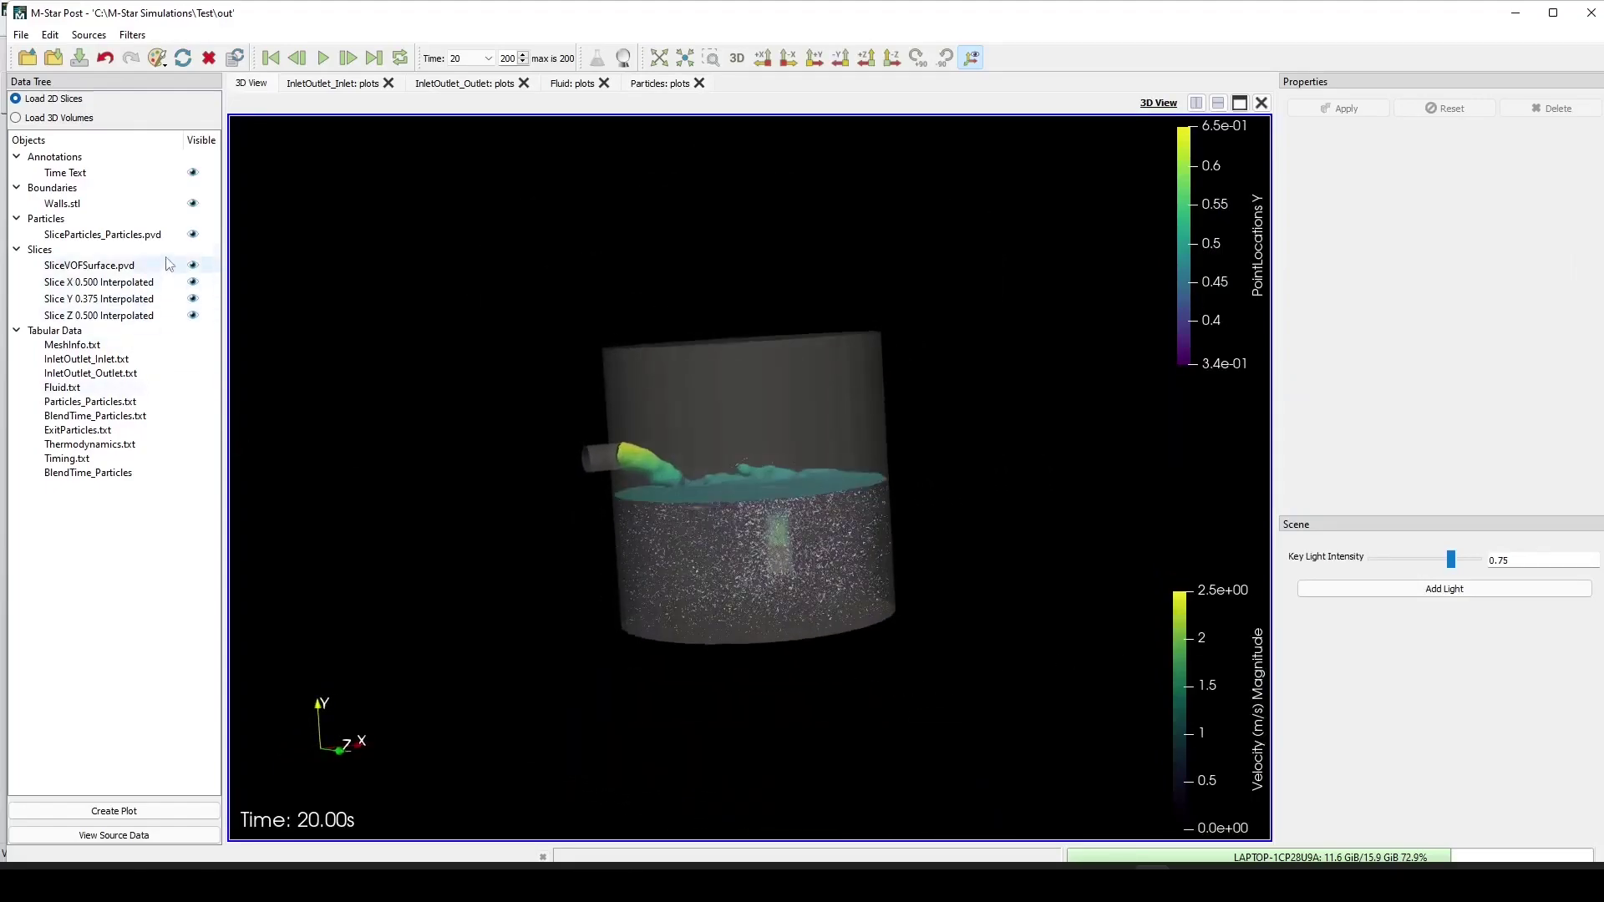
{"action": "left_click", "coordinate": [193, 236]}
{"action": "scroll", "coordinate": [748, 659], "scroll_direction": "up", "scroll_amount": 3}
{"action": "left_click_drag", "start_coordinate": [749, 659], "coordinate": [785, 558]}
{"action": "left_click_drag", "start_coordinate": [854, 679], "coordinate": [891, 645]}
{"action": "left_click_drag", "start_coordinate": [911, 710], "coordinate": [809, 615]}
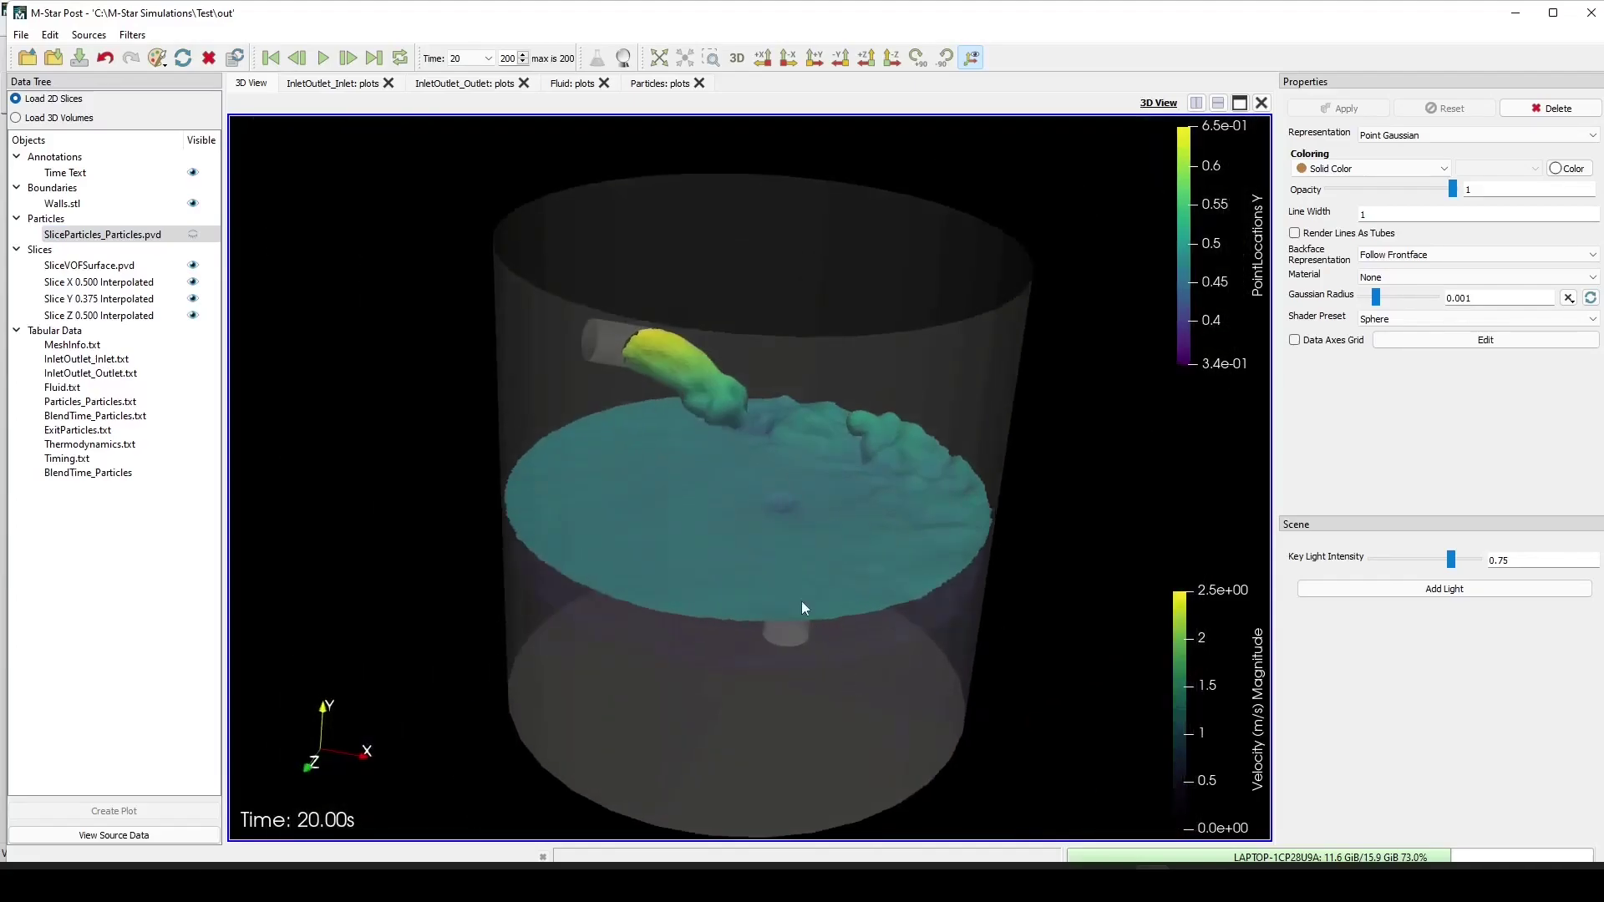
Play the results animation from the first time step to examine the free surface and outlet flow without particles, then pause it.
{"action": "left_click", "coordinate": [270, 58]}
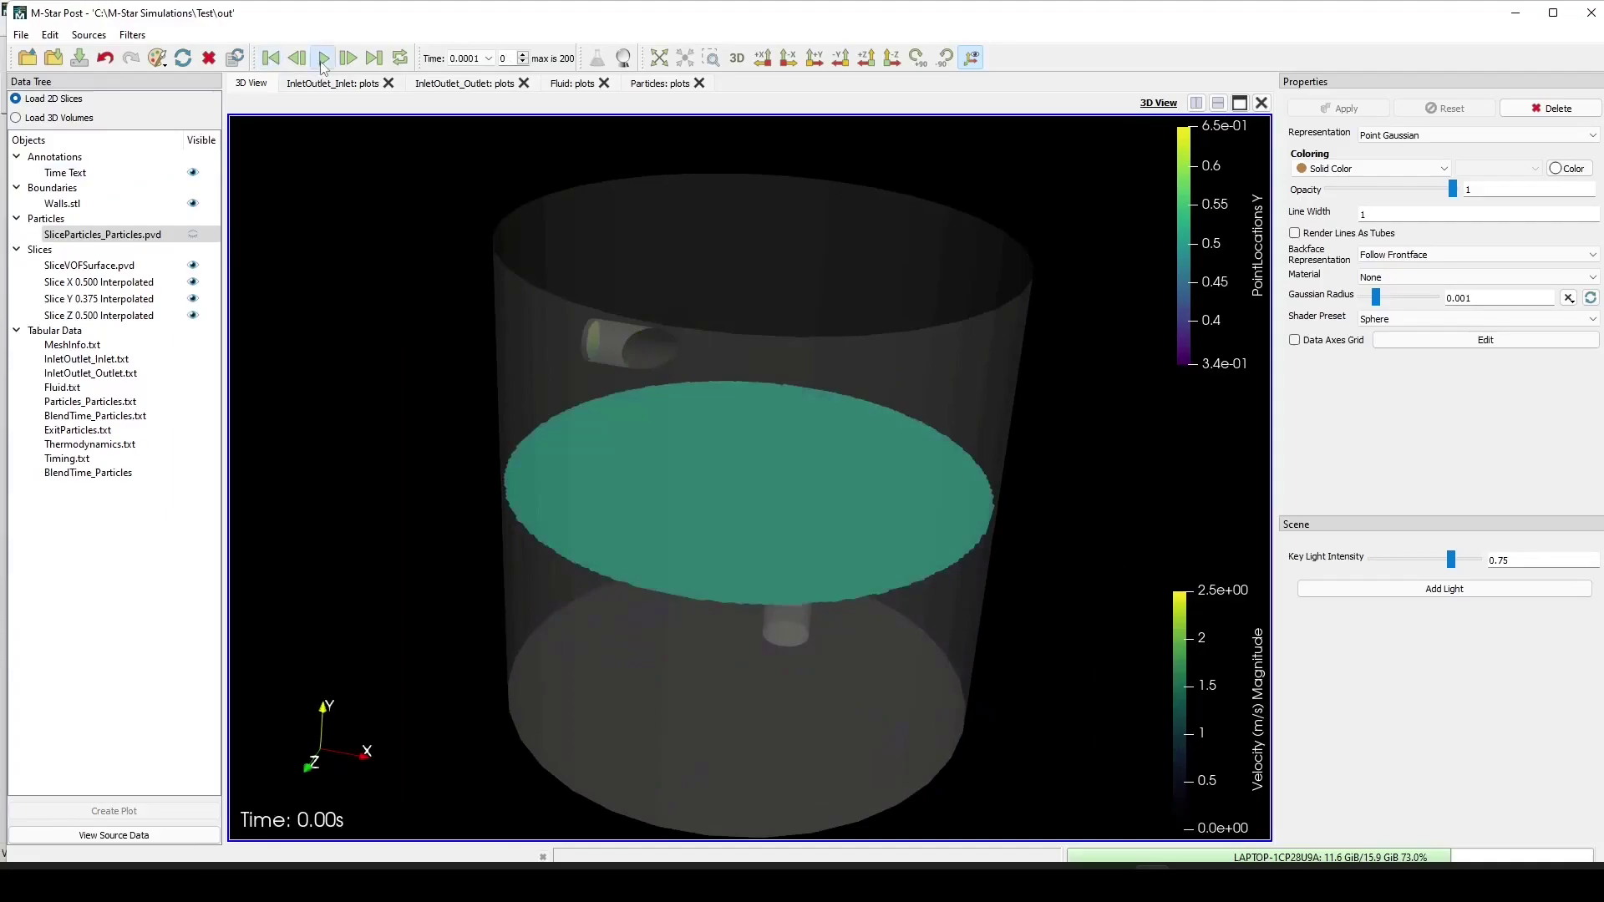
{"action": "left_click", "coordinate": [322, 58]}
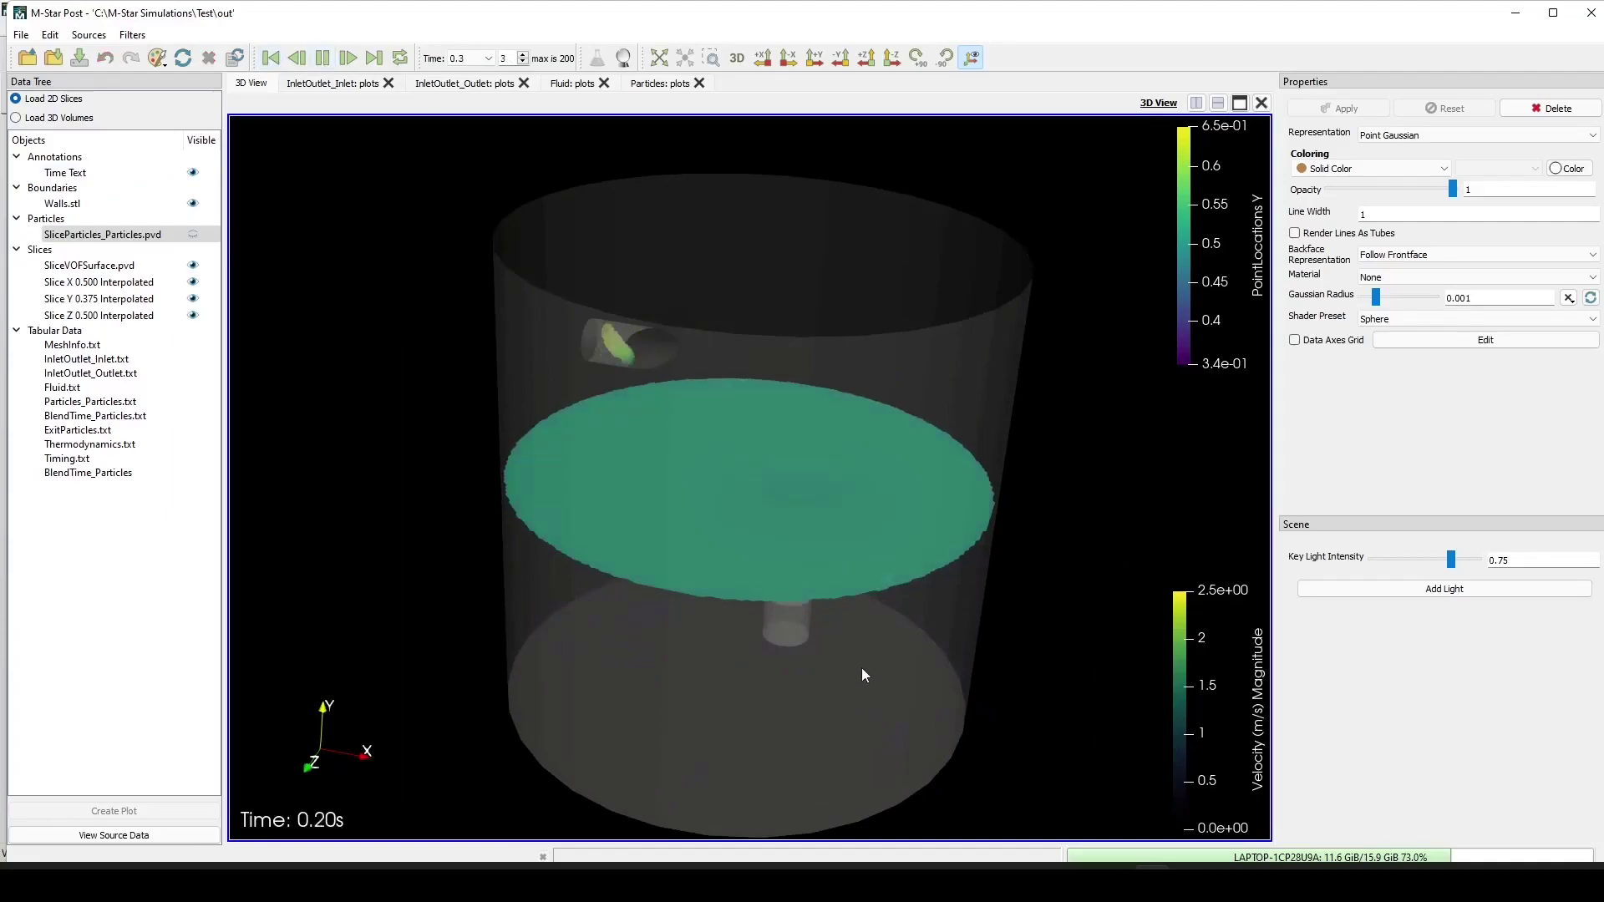
{"action": "left_click_drag", "start_coordinate": [886, 699], "coordinate": [885, 685]}
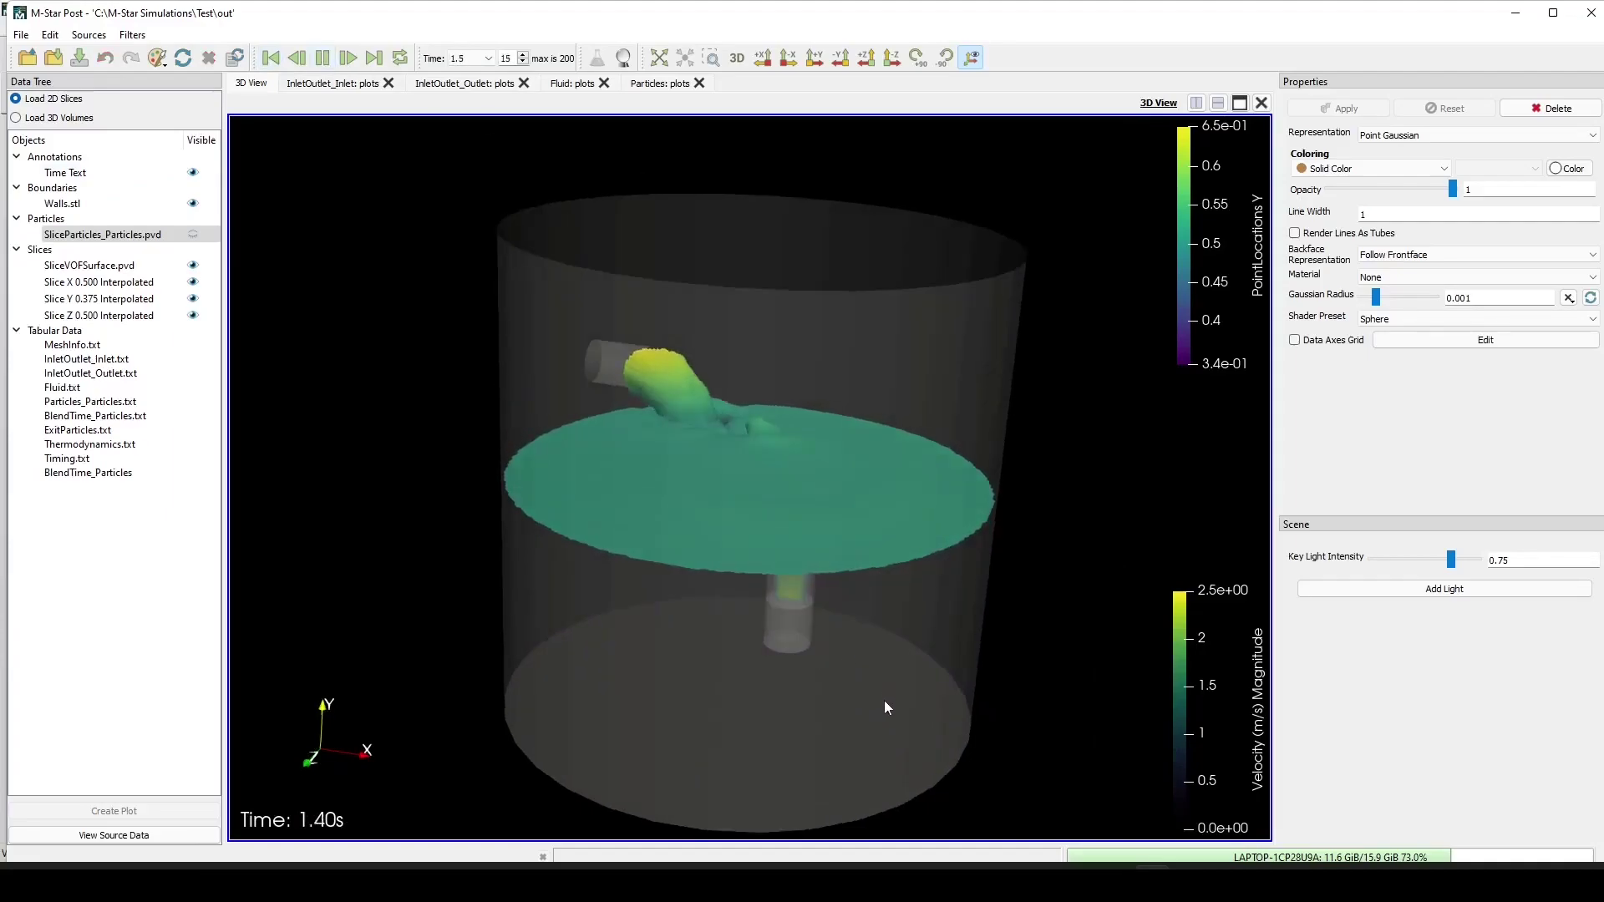
{"action": "left_click_drag", "start_coordinate": [824, 673], "coordinate": [829, 690]}
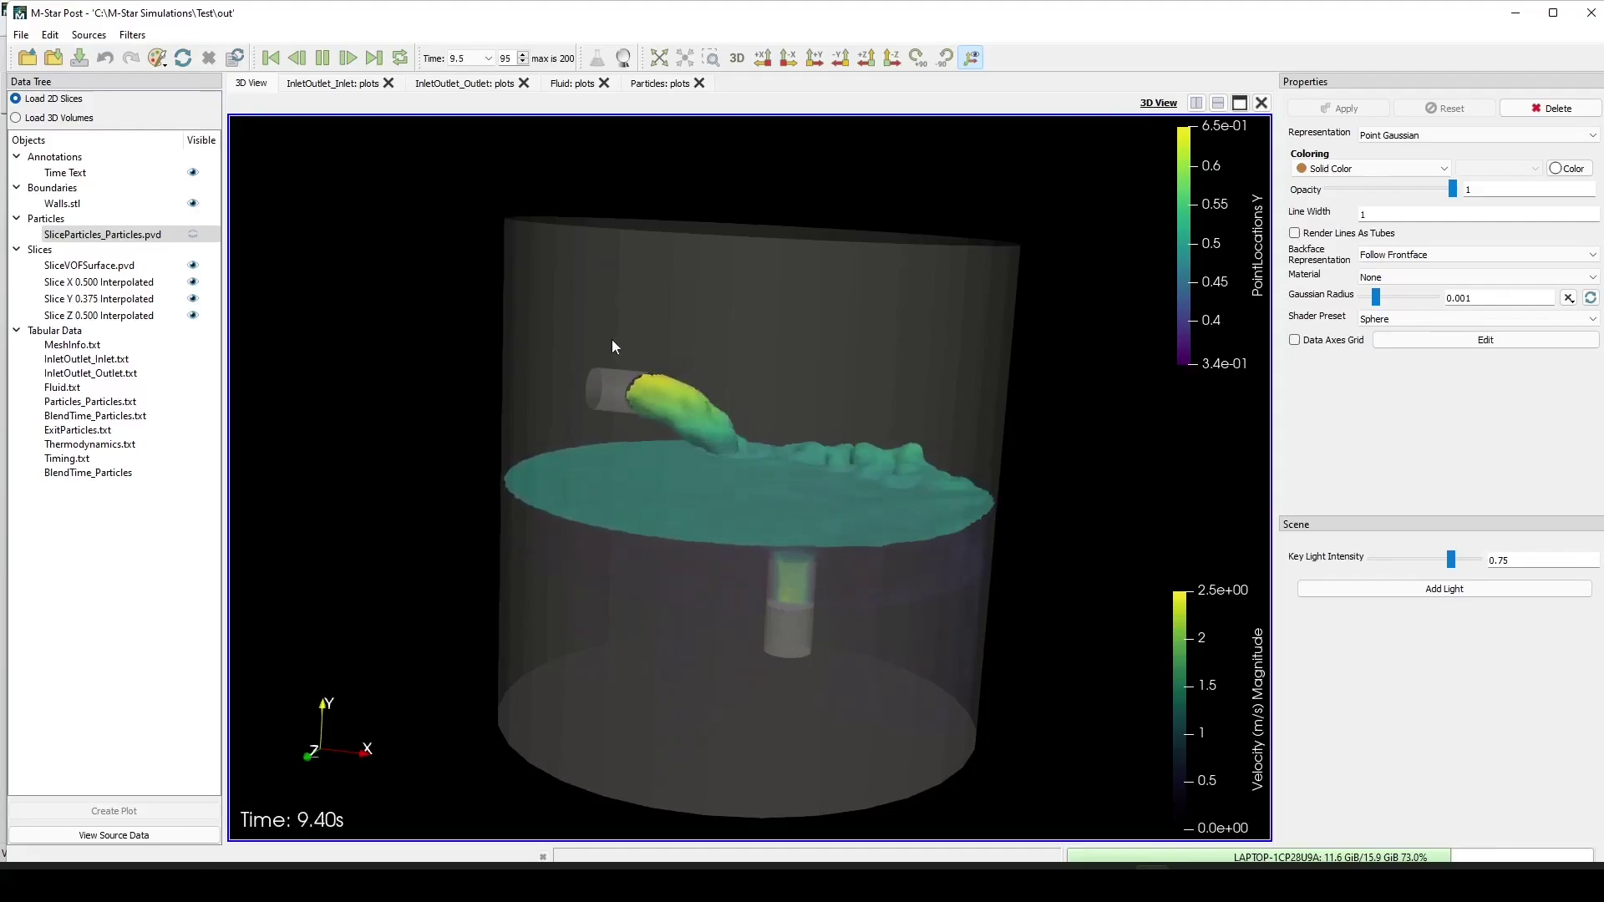
{"action": "left_click_drag", "start_coordinate": [959, 546], "coordinate": [959, 565]}
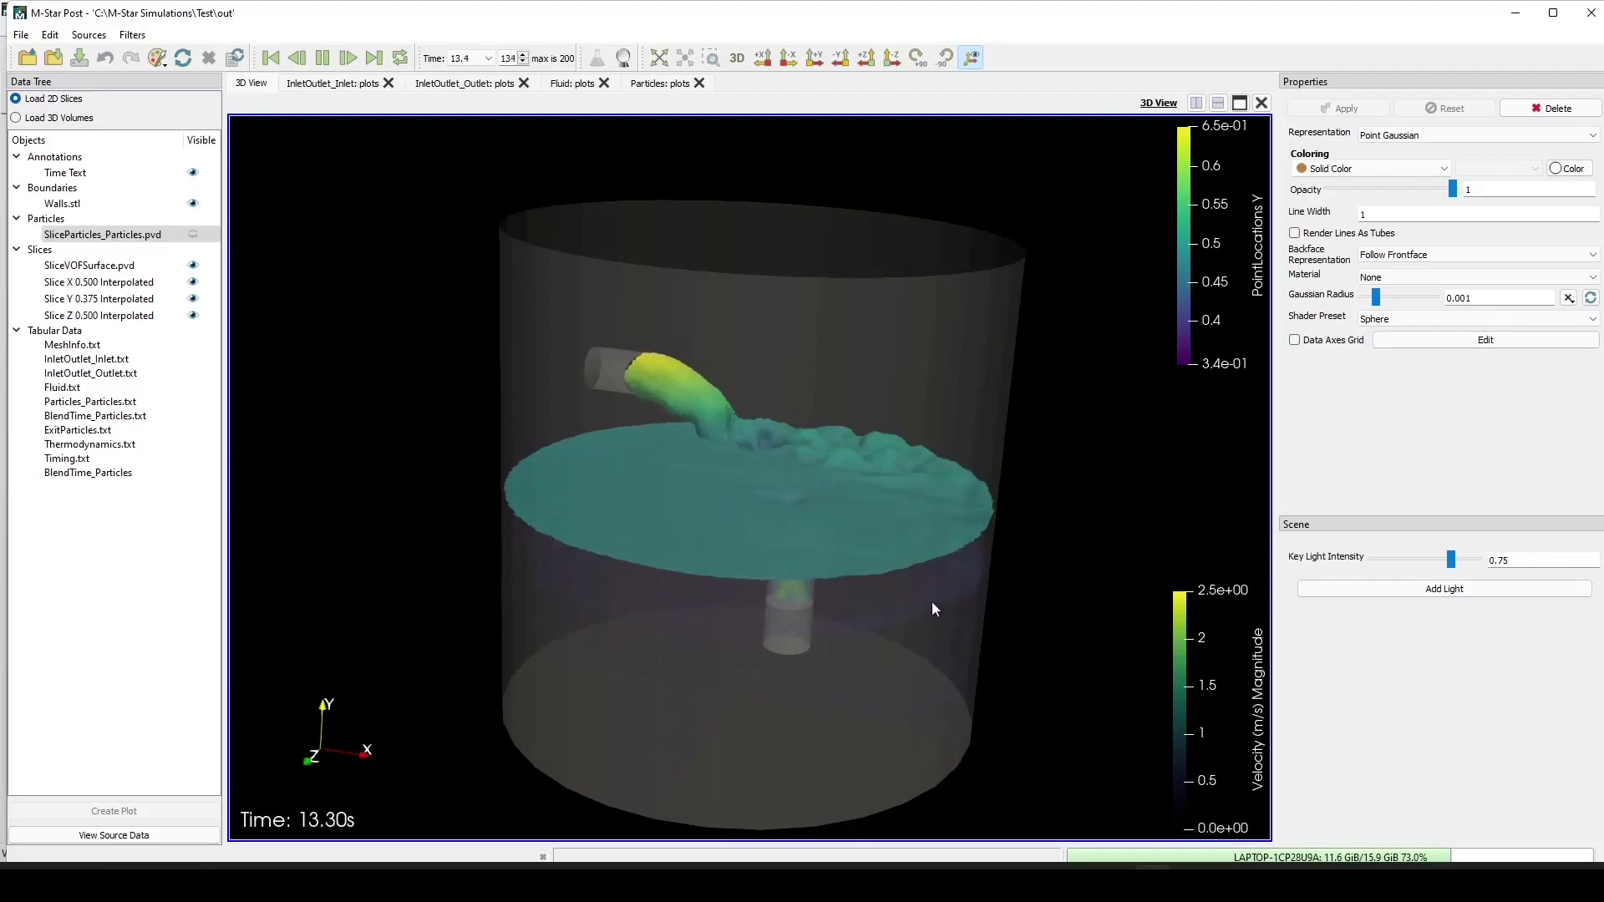
{"action": "left_click", "coordinate": [322, 59]}
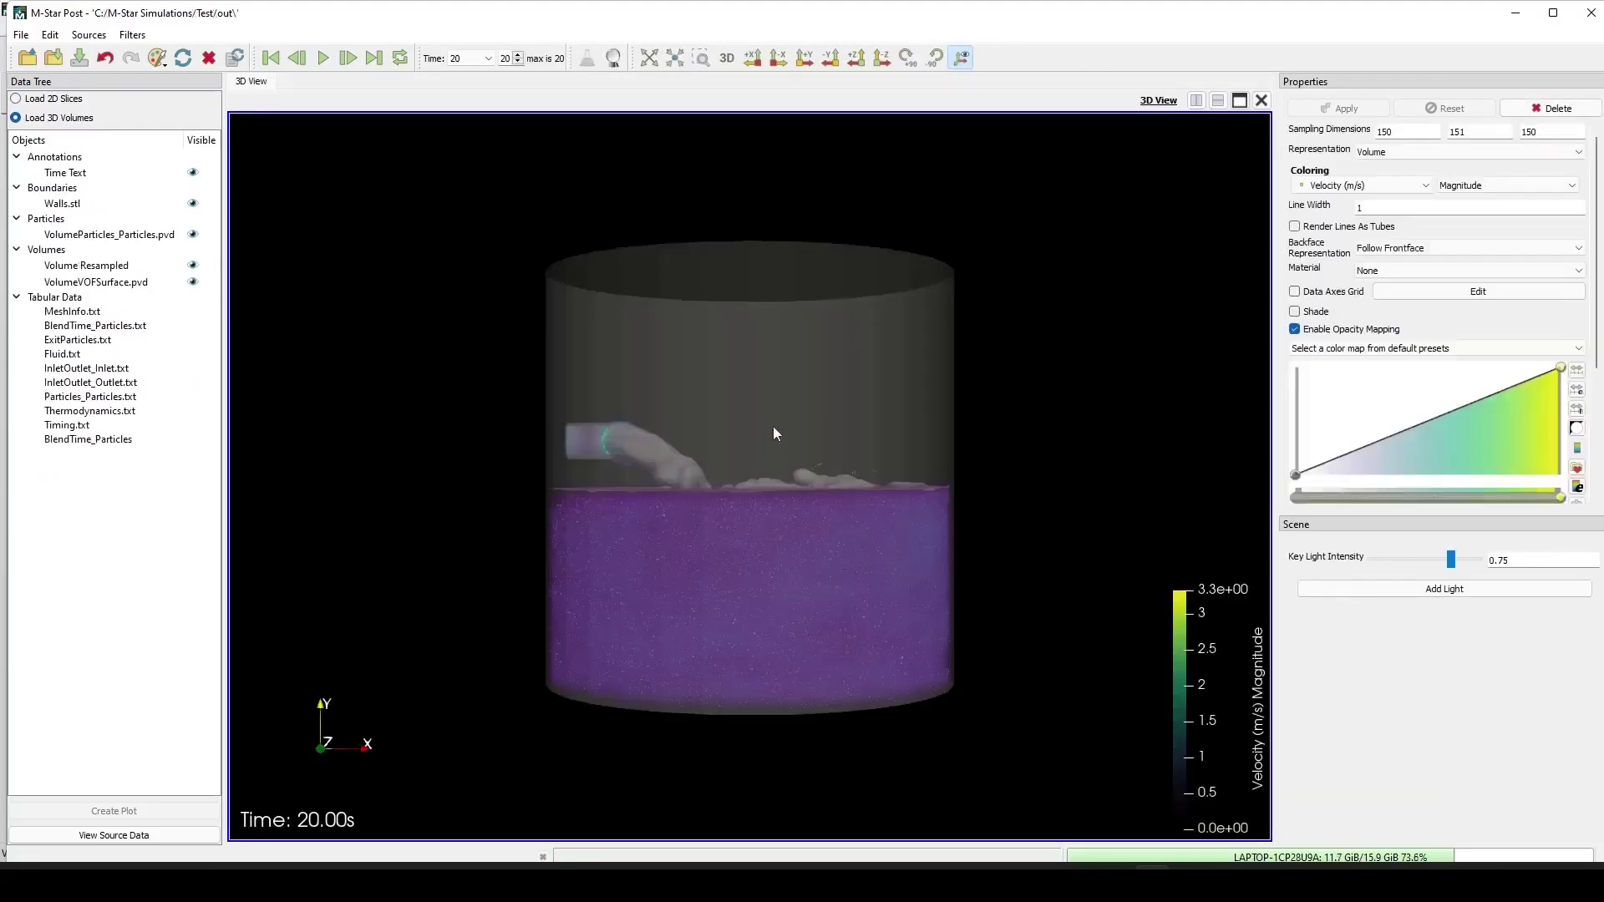
Hide the VolumeParticles_Particles.pvd particles in the 3D volume results.
{"action": "left_click_drag", "start_coordinate": [773, 427], "coordinate": [809, 557]}
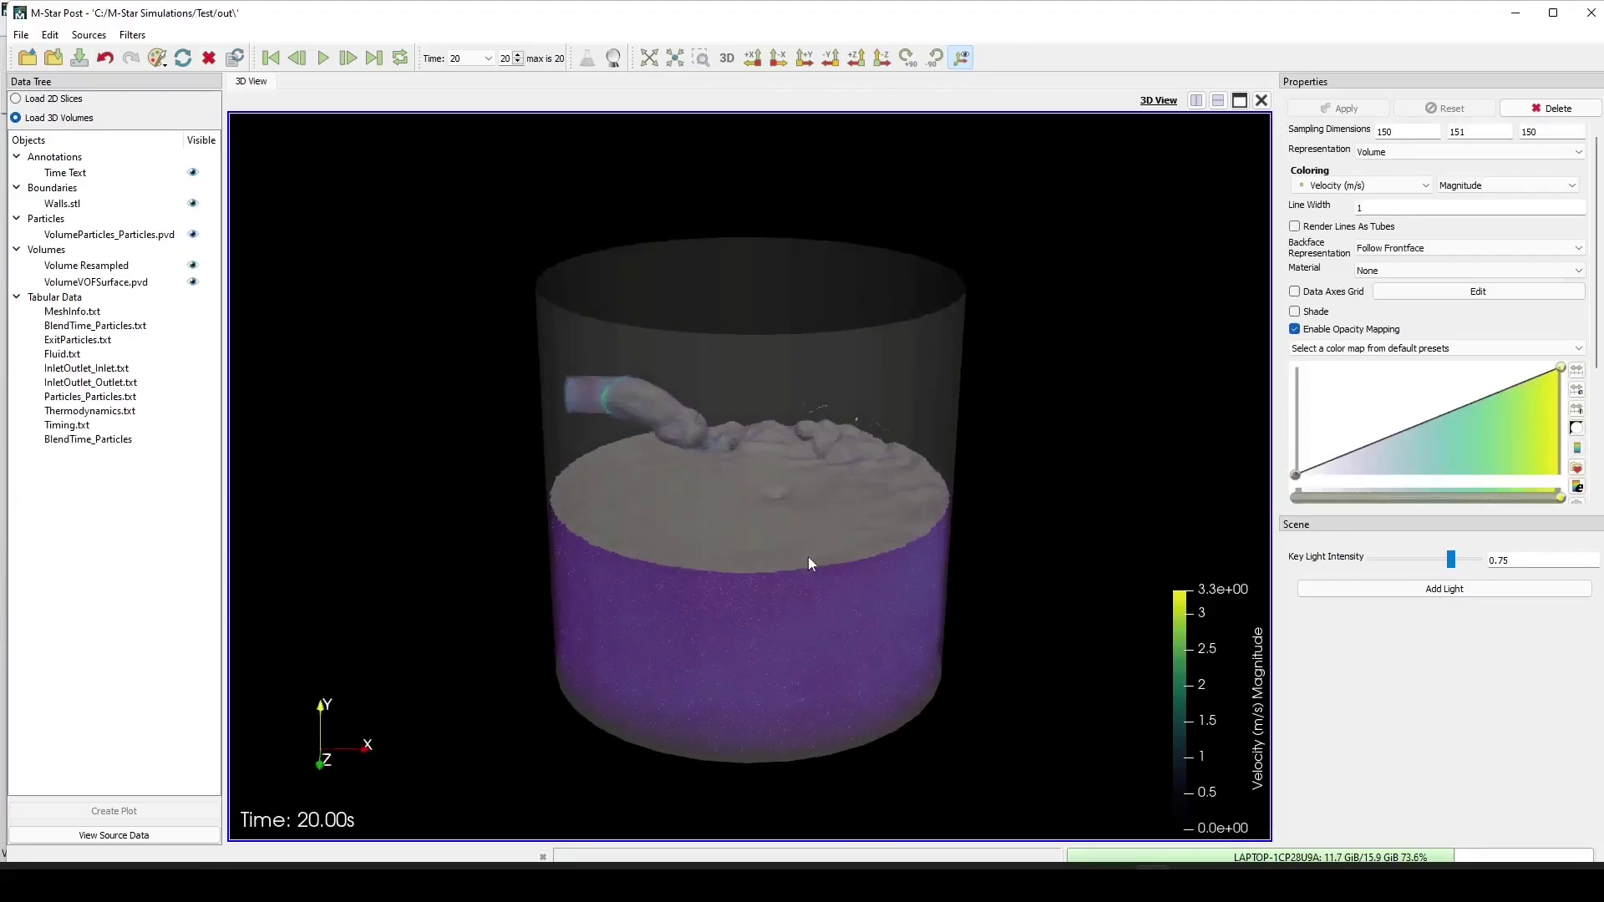
{"action": "left_click", "coordinate": [192, 236]}
Reshape the Volume Resampled opacity curve to hide low velocities, with a point at about 2.054 and 0.906 opacity, and enable shading.
{"action": "left_click", "coordinate": [86, 265]}
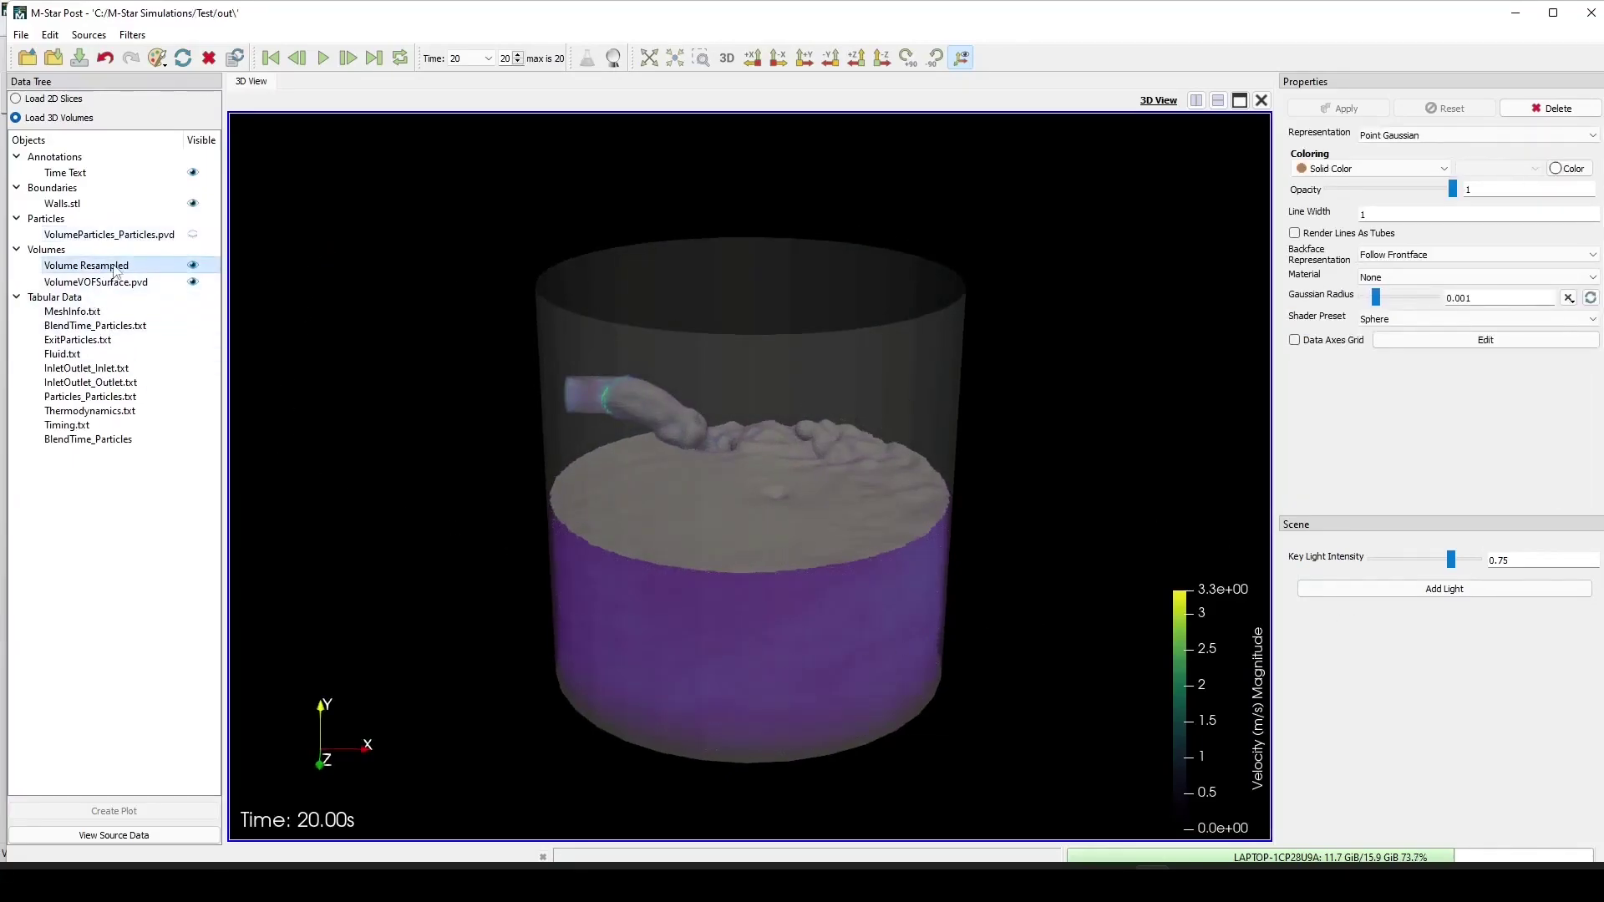
{"action": "left_click_drag", "start_coordinate": [1355, 466], "coordinate": [1363, 475]}
{"action": "left_click_drag", "start_coordinate": [1000, 664], "coordinate": [952, 551]}
{"action": "left_click_drag", "start_coordinate": [1483, 421], "coordinate": [1460, 379]}
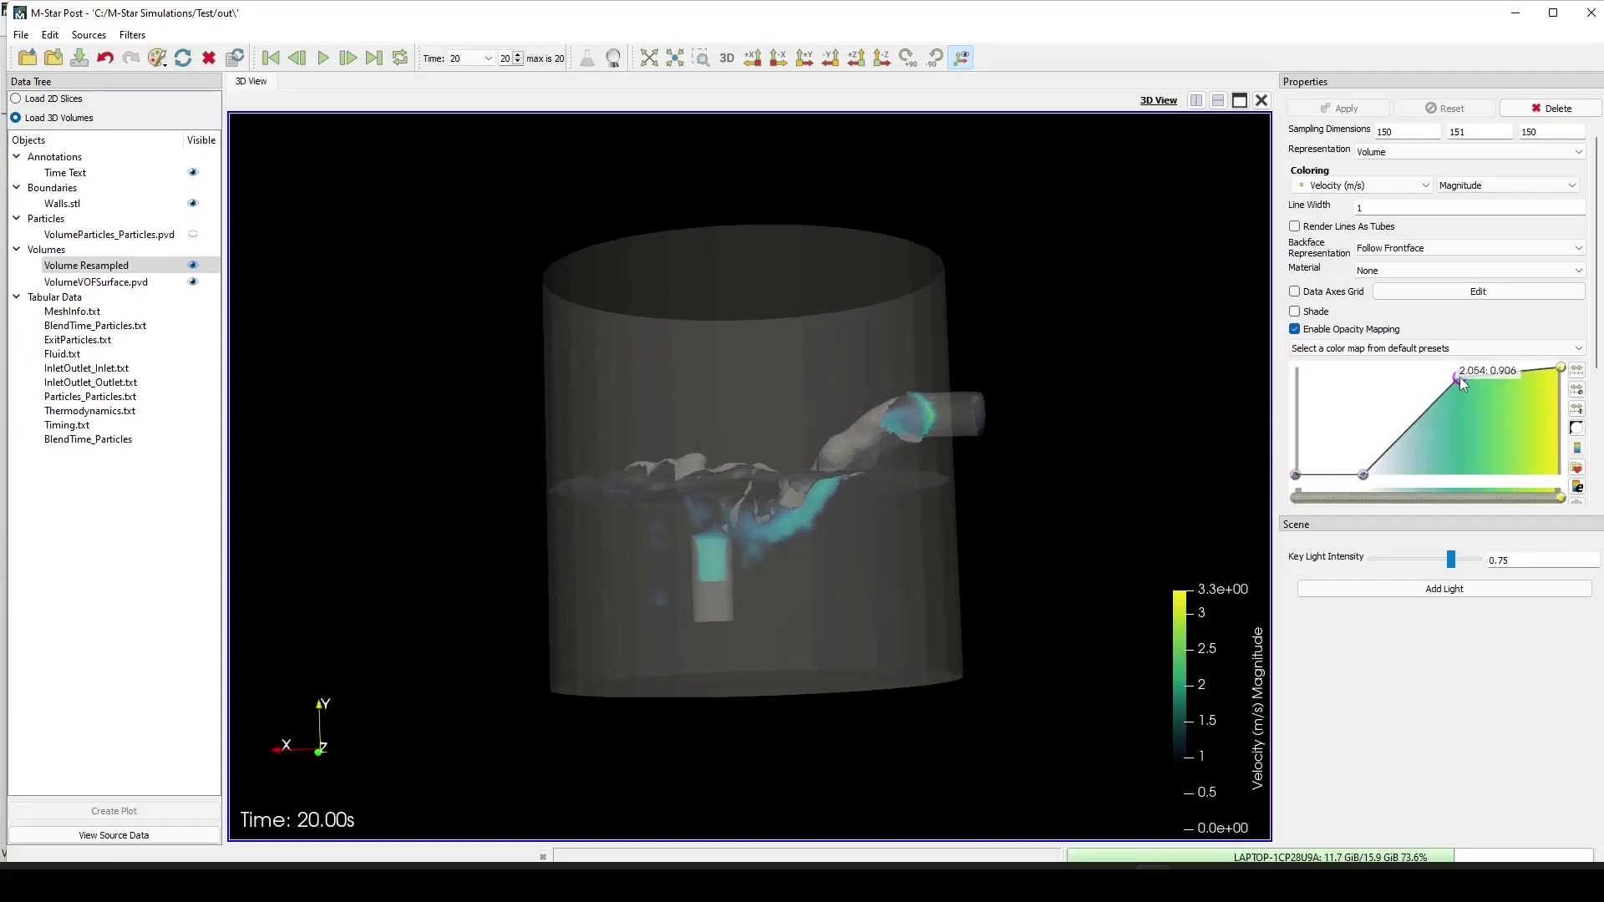
{"action": "left_click", "coordinate": [1295, 312]}
{"action": "mouse_move", "coordinate": [1156, 458]}
{"action": "left_mouse_down"}
{"action": "mouse_move", "coordinate": [919, 530]}
{"action": "mouse_move", "coordinate": [1003, 565]}
{"action": "mouse_move", "coordinate": [1057, 565]}
{"action": "mouse_move", "coordinate": [773, 500]}
{"action": "mouse_move", "coordinate": [932, 553]}
{"action": "mouse_move", "coordinate": [955, 598]}
{"action": "mouse_move", "coordinate": [853, 663]}
{"action": "mouse_move", "coordinate": [854, 680]}
{"action": "left_mouse_up"}
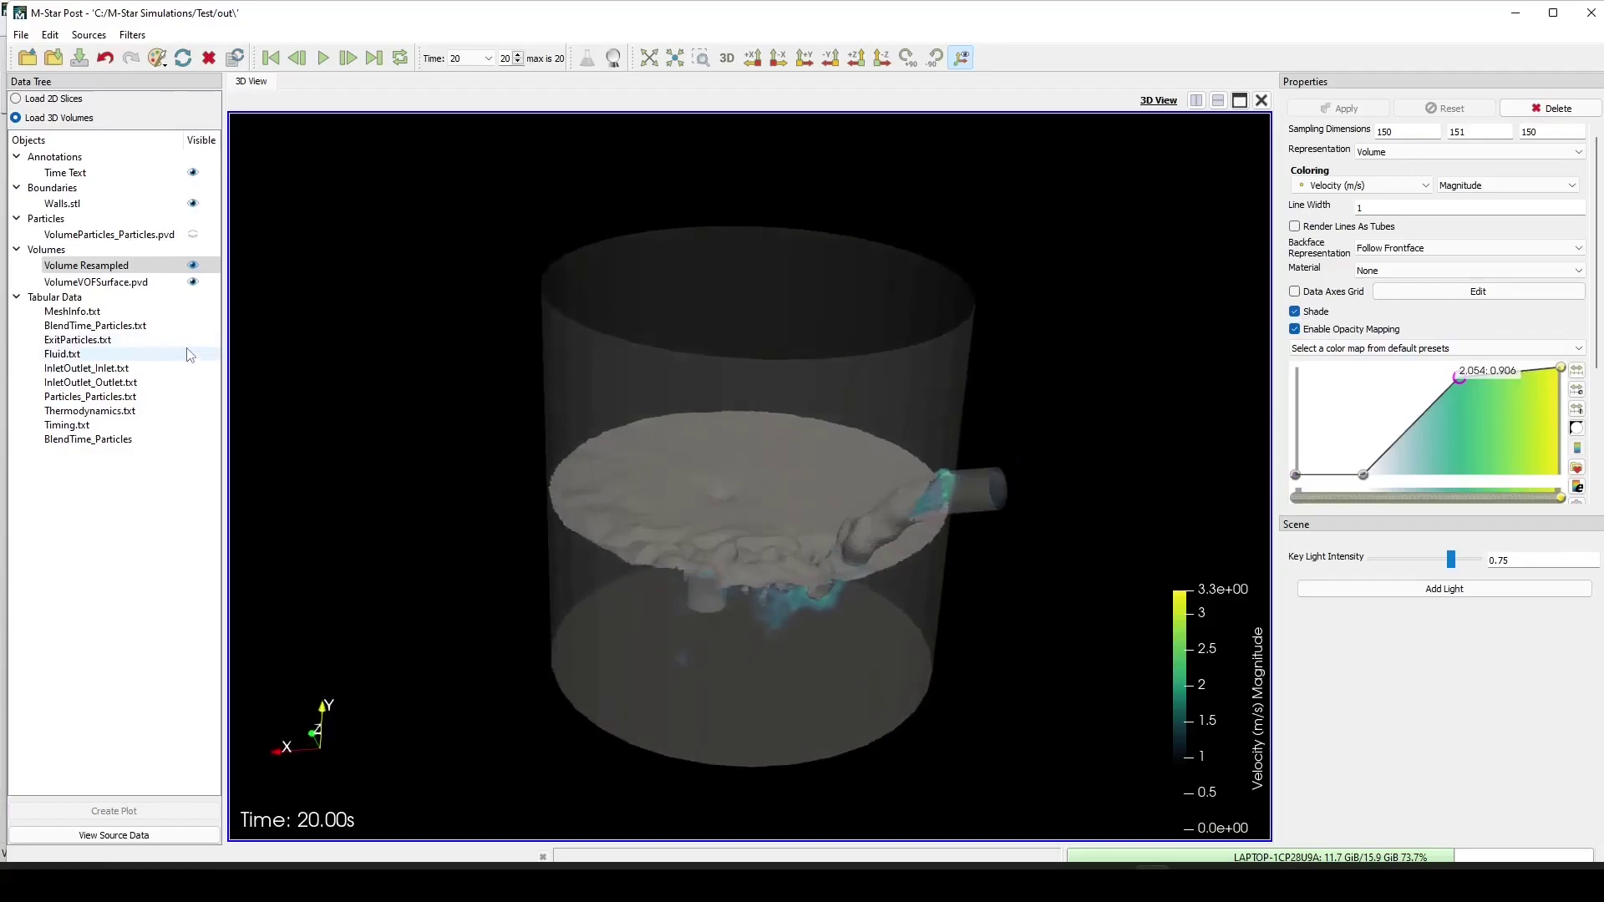
Add a Stream Tracer filter to Volume Resampled and set its seed type to Point Cloud.
{"action": "left_click", "coordinate": [129, 36]}
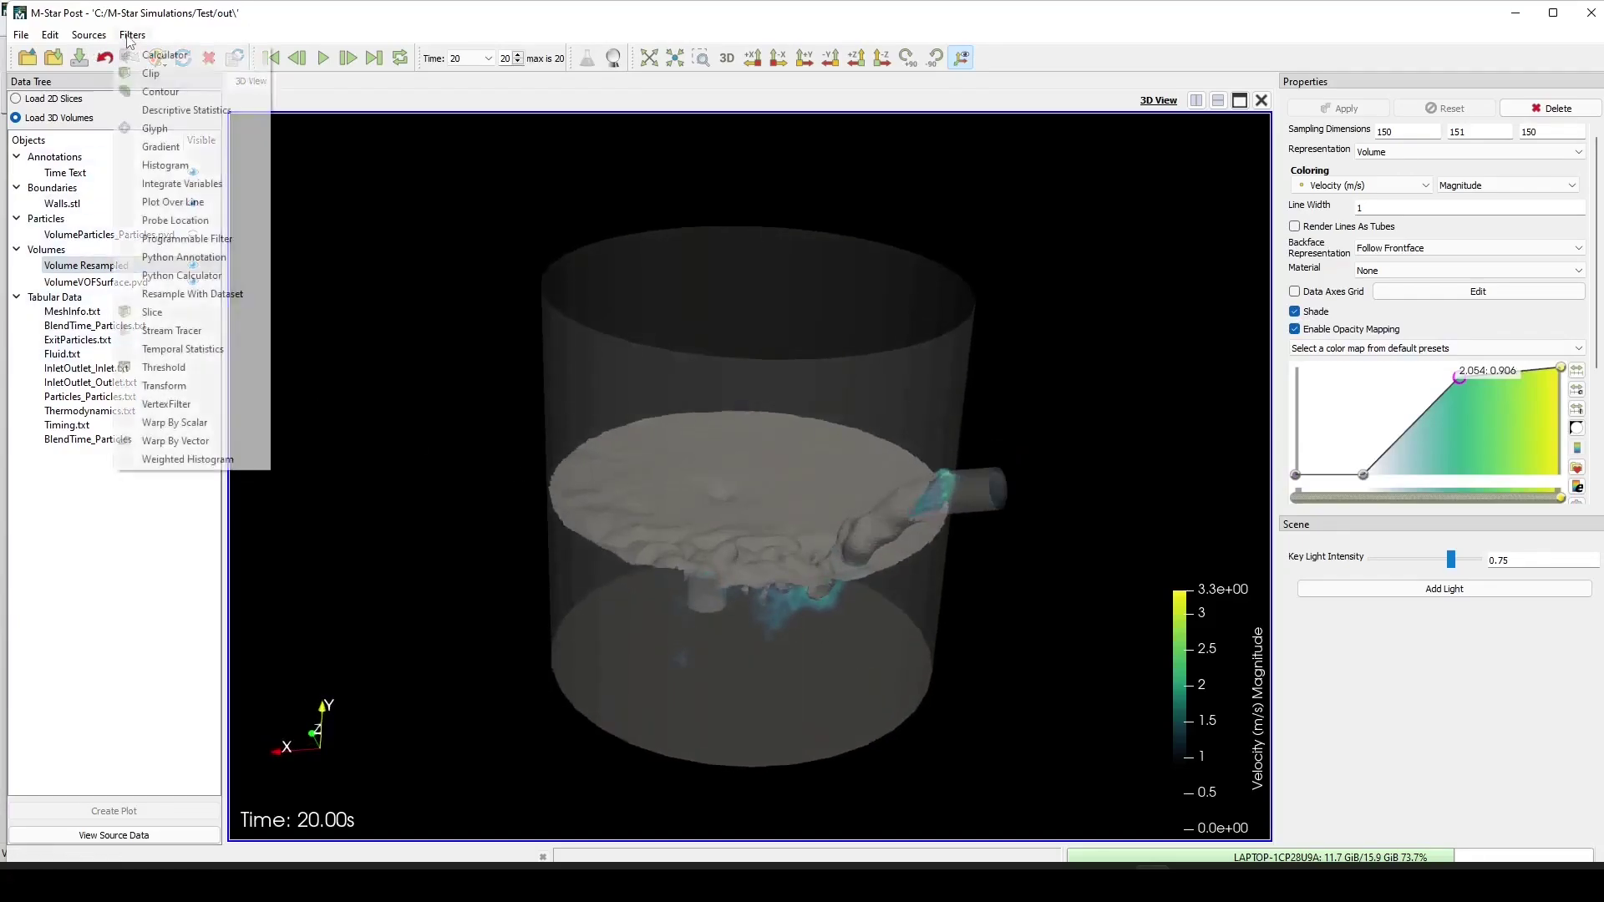
{"action": "left_click", "coordinate": [166, 331]}
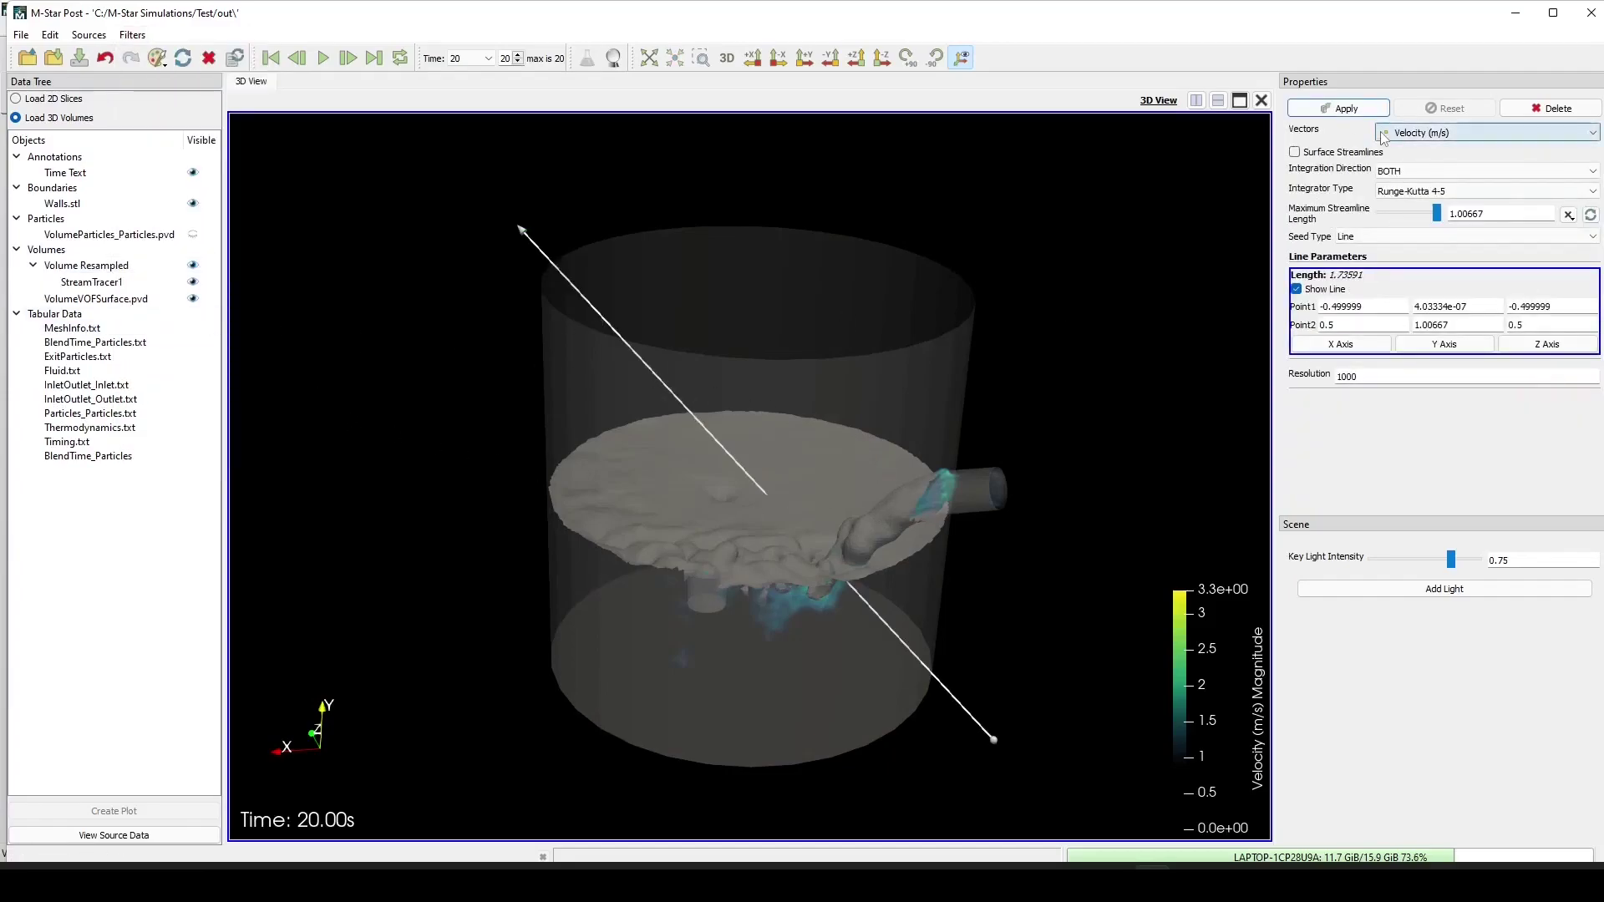
{"action": "left_click", "coordinate": [1360, 236]}
{"action": "left_click", "coordinate": [1360, 260]}
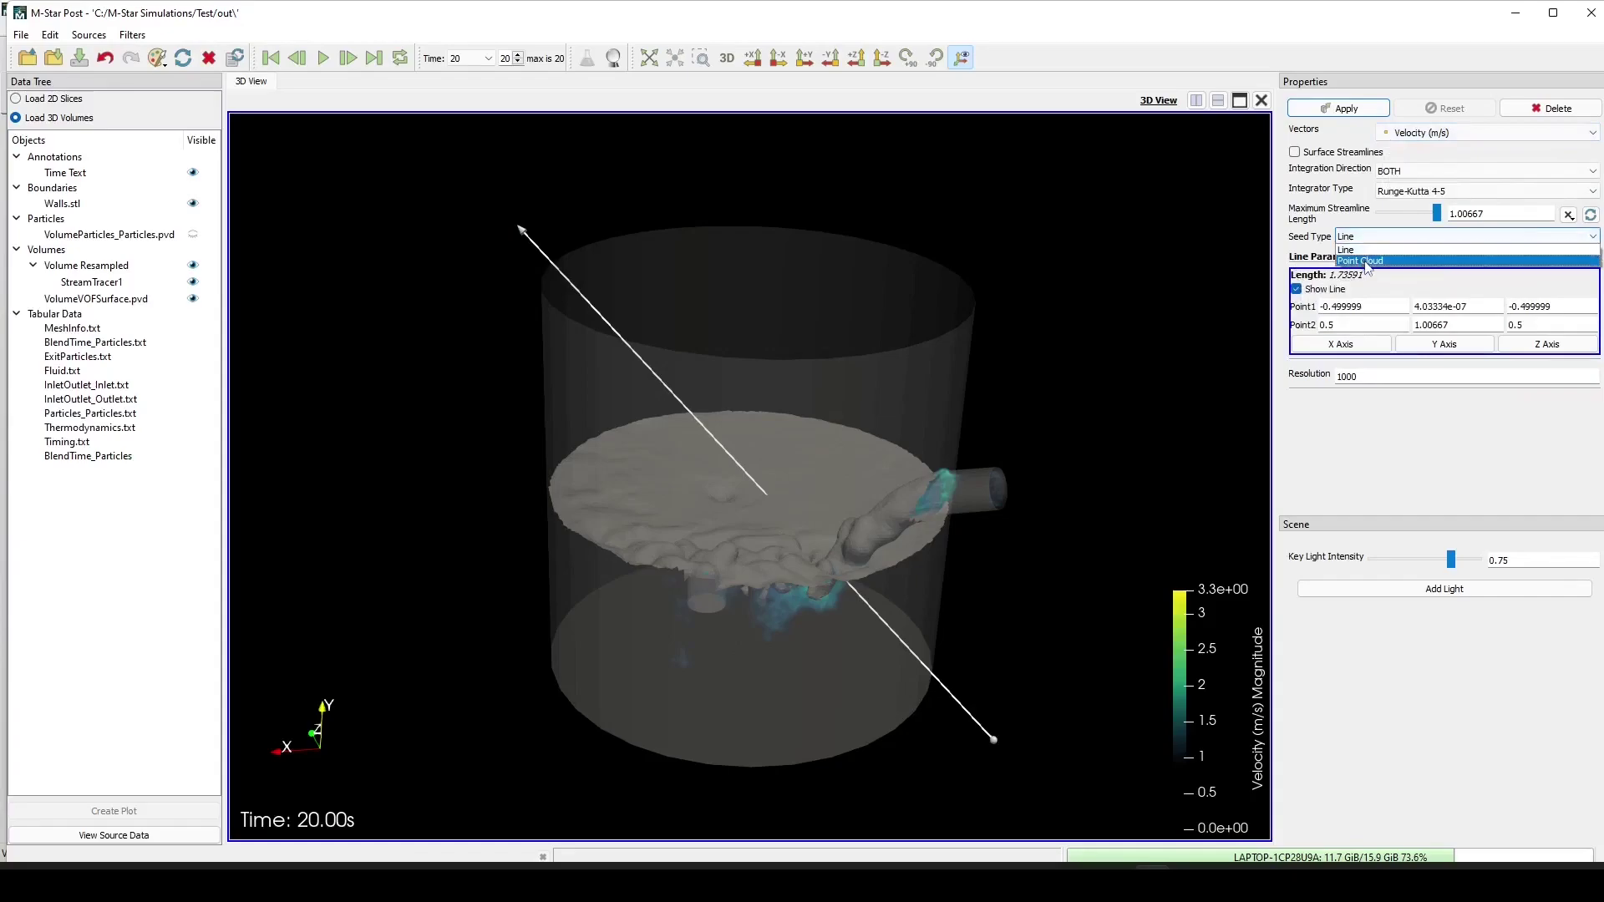
{"action": "scroll", "coordinate": [1023, 680], "scroll_direction": "up", "scroll_amount": 2}
{"action": "left_click_drag", "start_coordinate": [1022, 680], "coordinate": [1057, 683]}
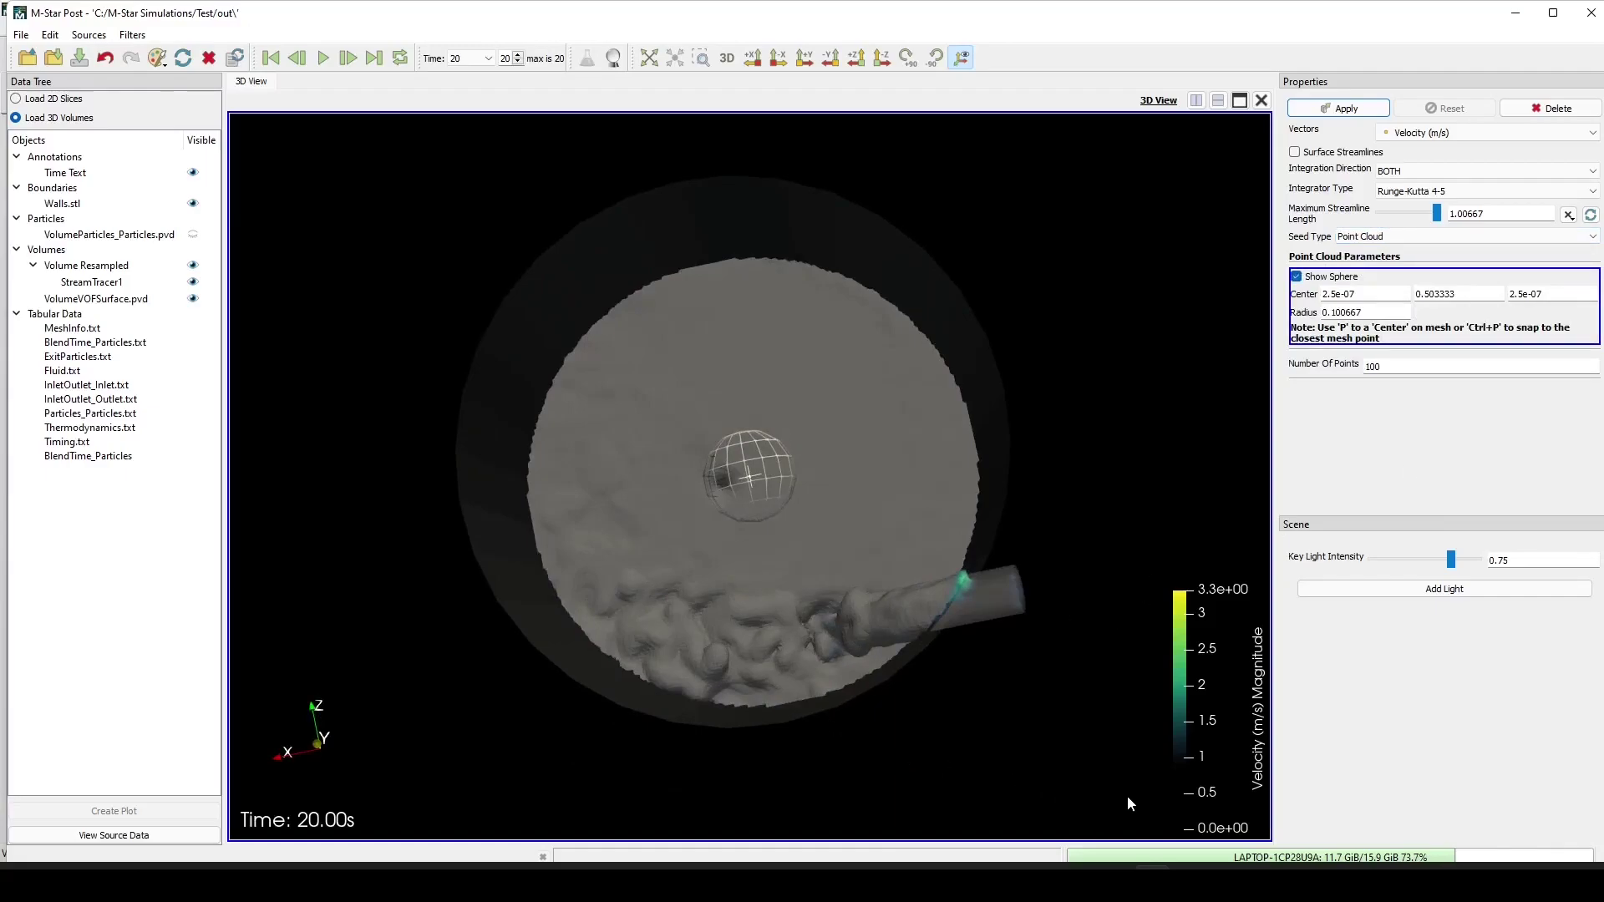
Set the stream tracer's point cloud center to 0, 0.6, -0.35.
{"action": "left_click", "coordinate": [93, 282]}
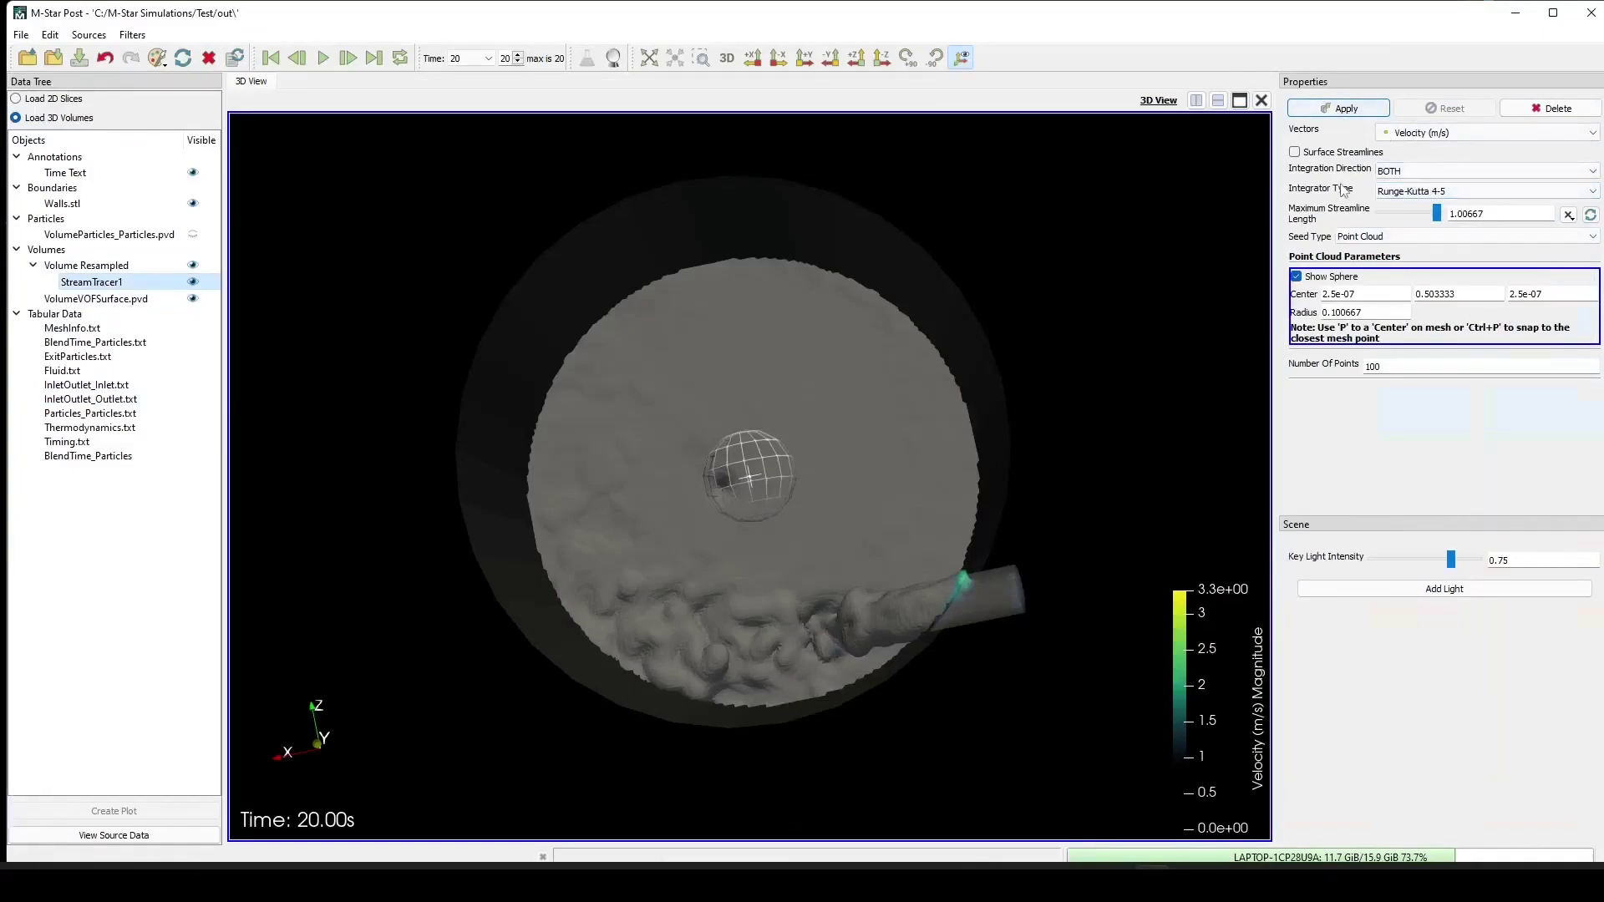
{"action": "triple_click", "coordinate": [1390, 294]}
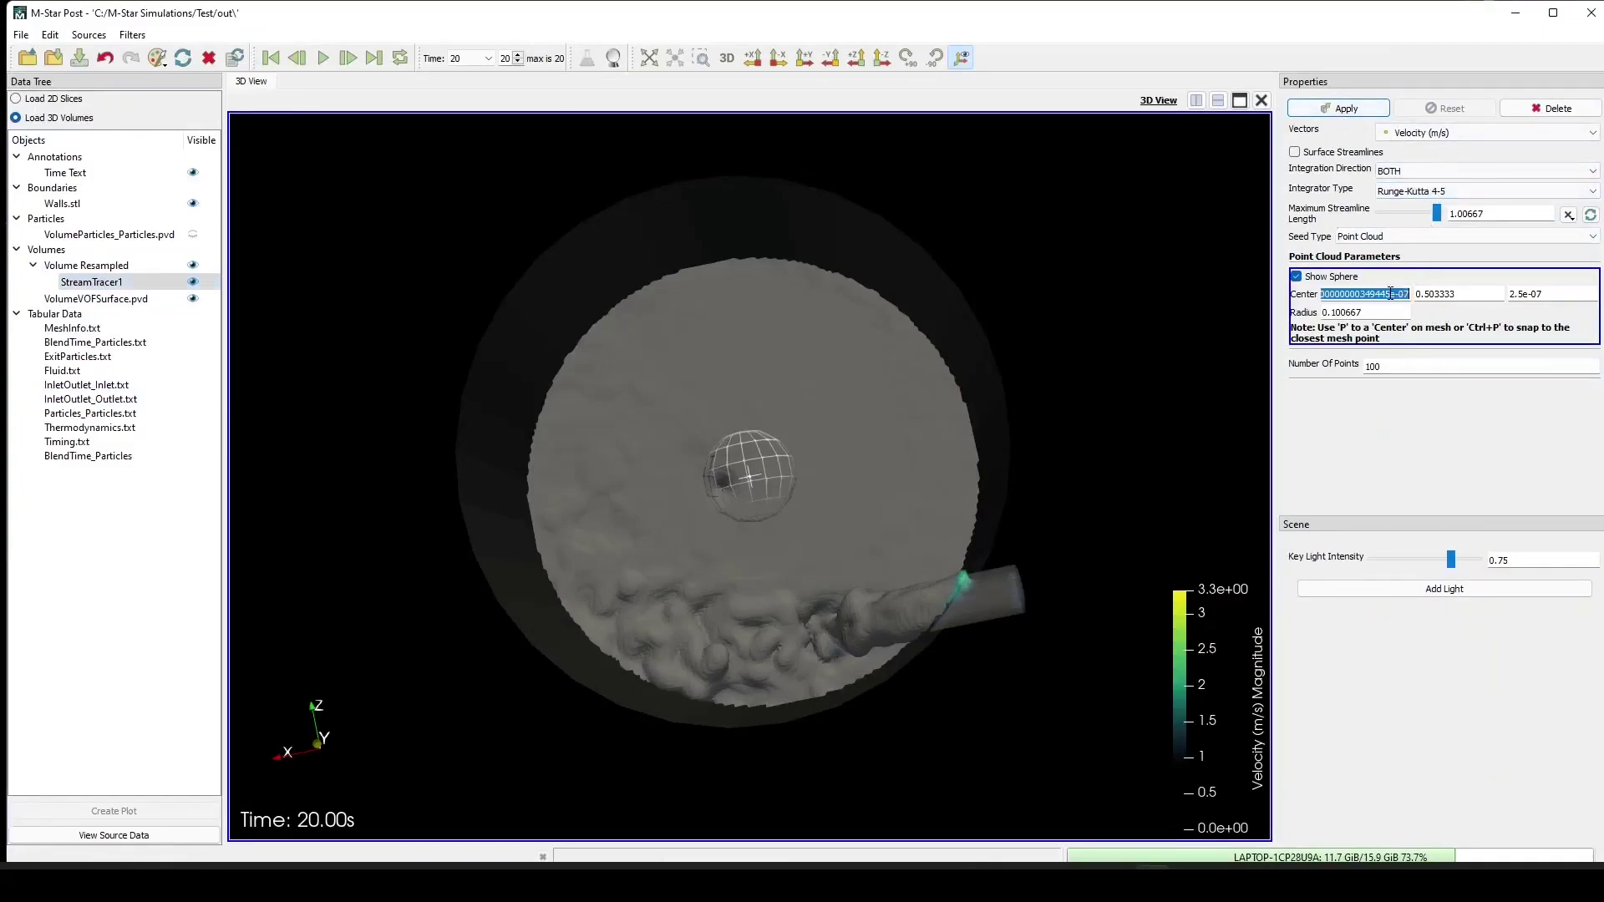
{"action": "key", "text": "Home"}
{"action": "key", "text": "shift+End"}
{"action": "type", "text": "0"}
{"action": "key", "text": "Tab"}
{"action": "type", "text": "."}
{"action": "key", "text": "Tab"}
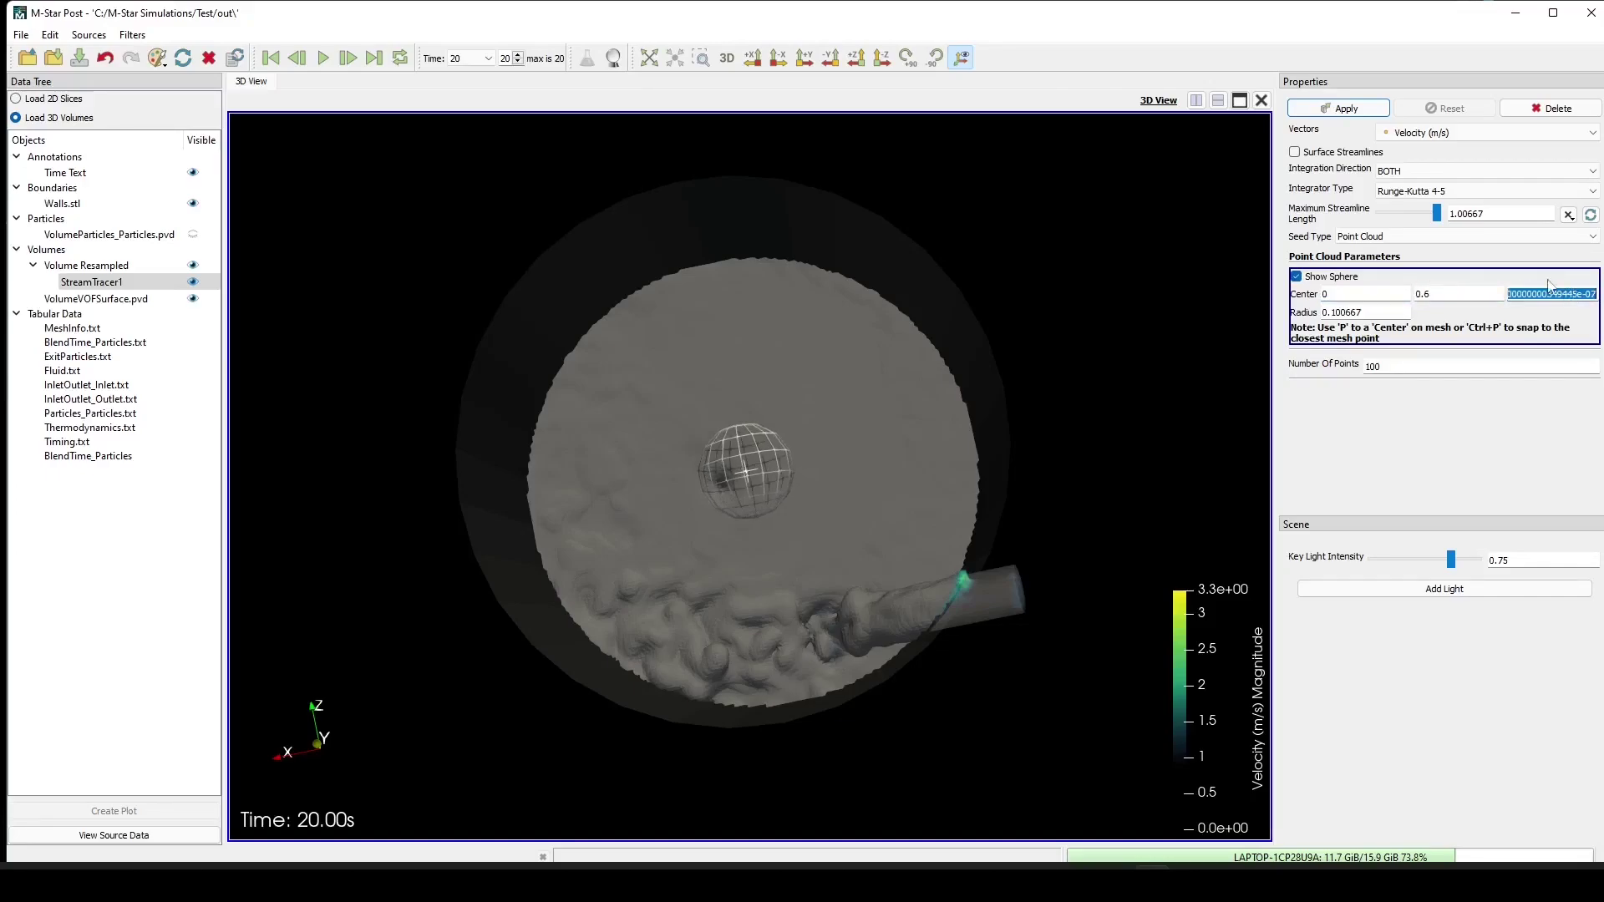
{"action": "key", "text": "BackSpace"}
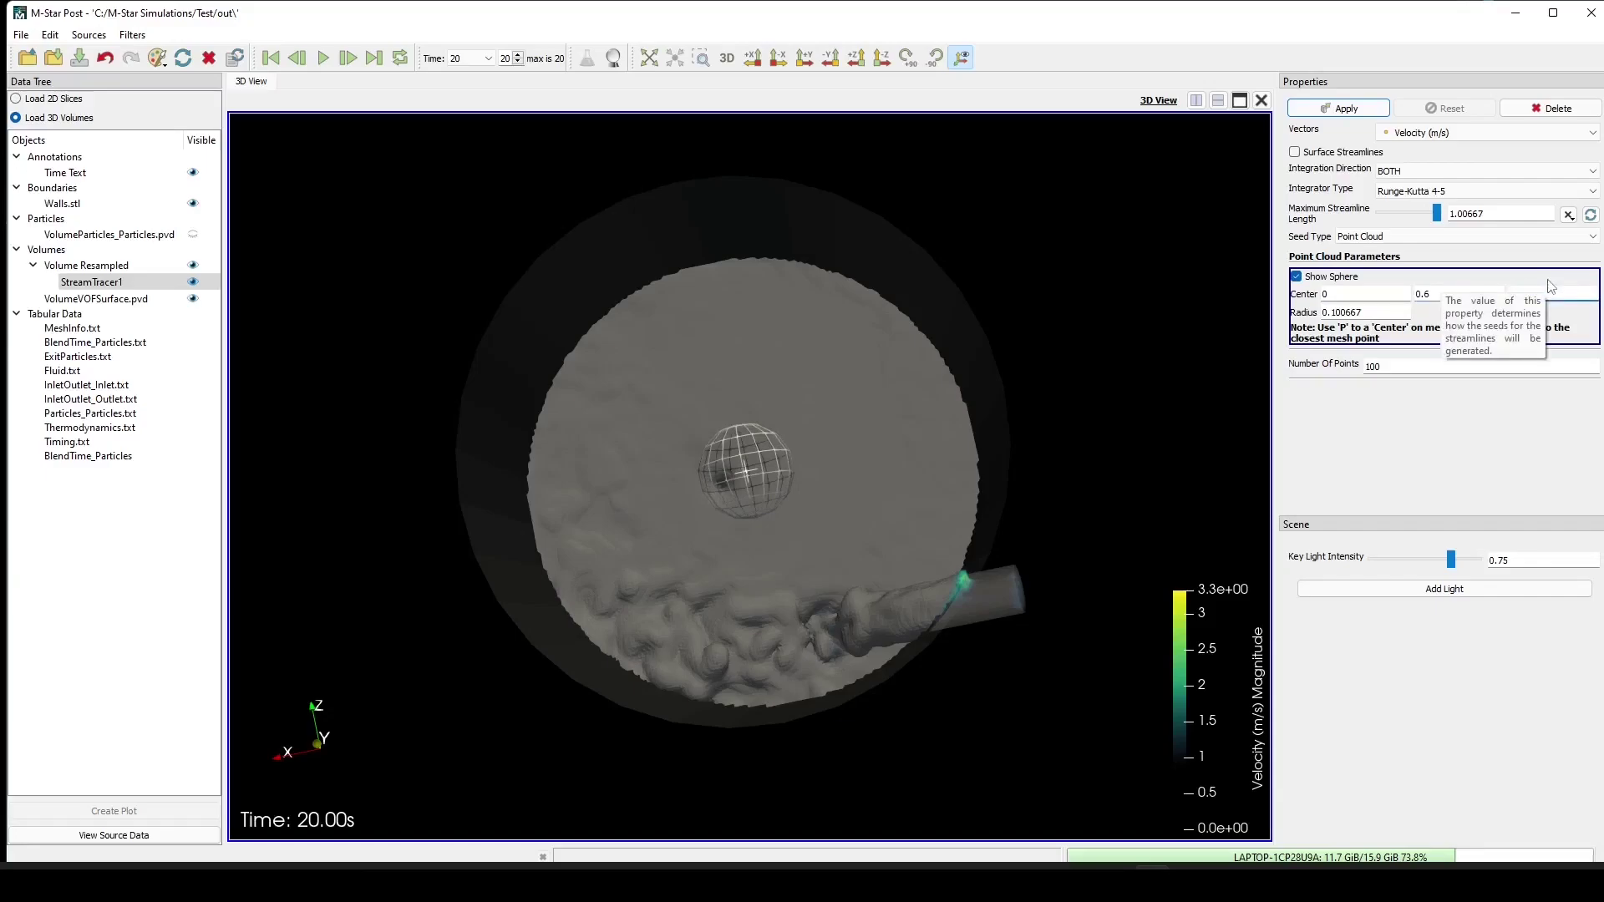
{"action": "type", "text": "-.35"}
{"action": "key", "text": "shift+Tab"}
{"action": "left_click_drag", "start_coordinate": [1118, 505], "coordinate": [977, 608]}
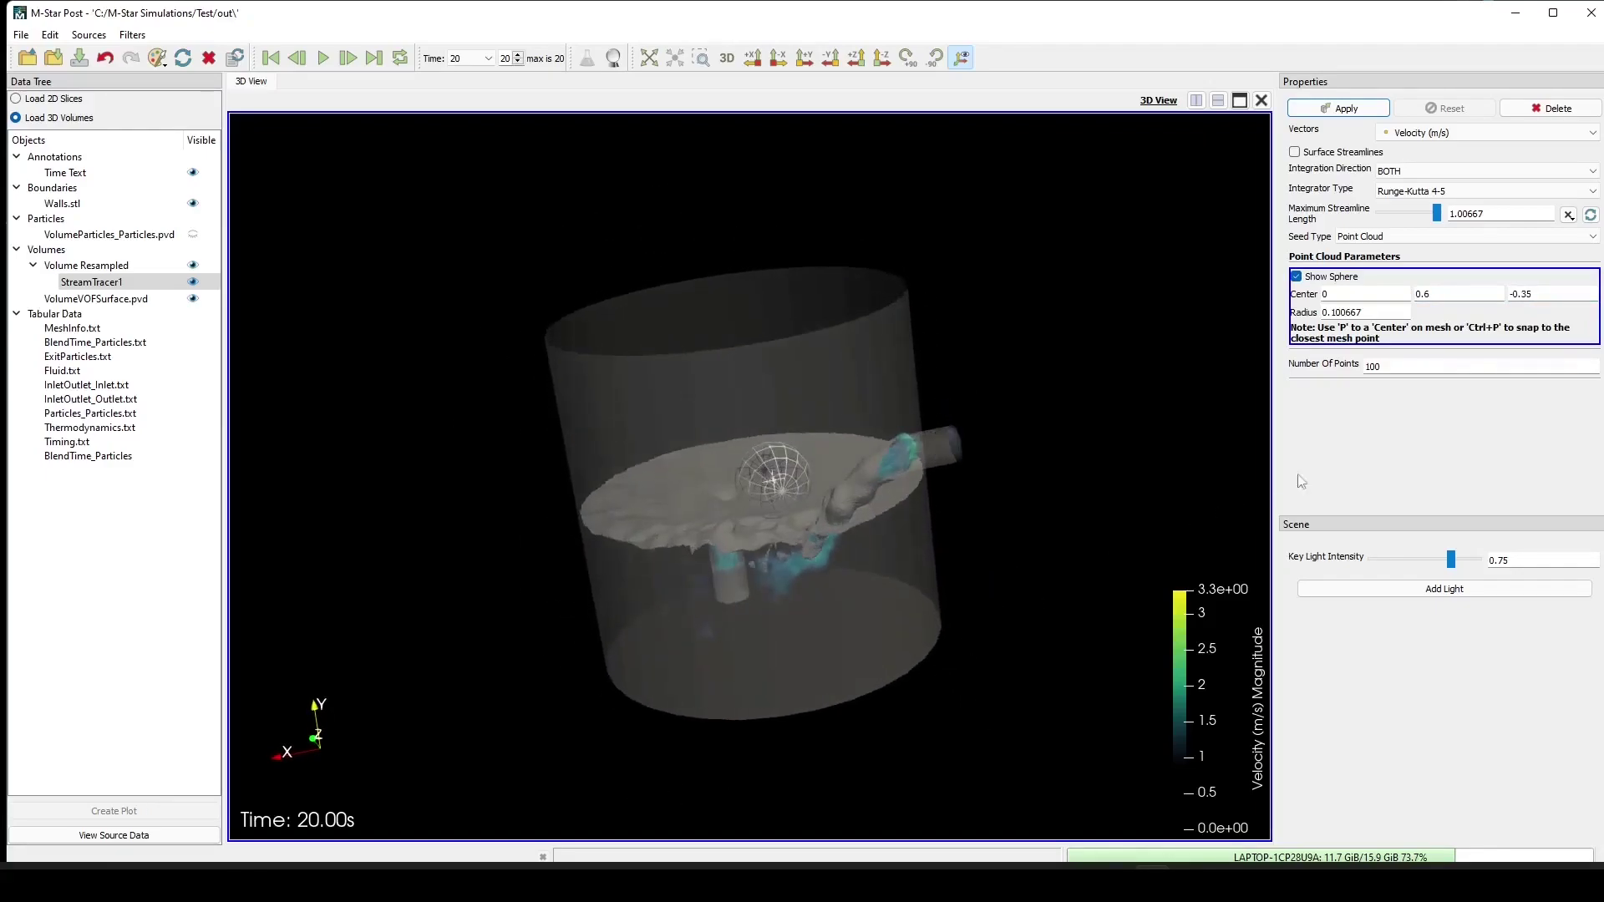
Move the point cloud sphere into the inlet pipe by setting its center X to -0.4.
{"action": "double_click", "coordinate": [1348, 294]}
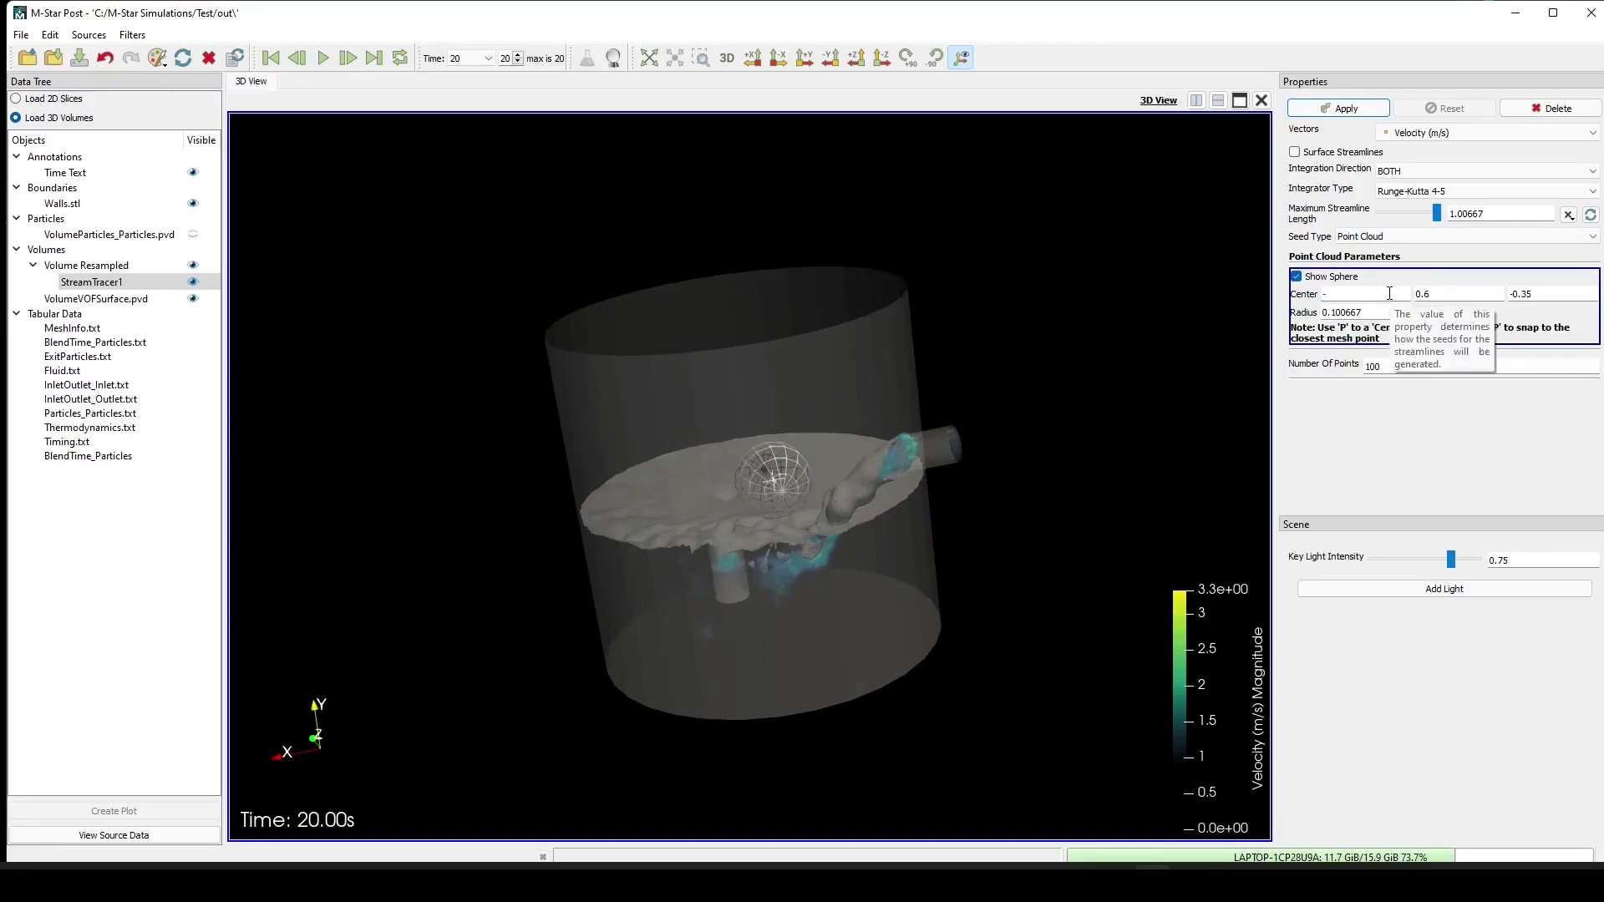
{"action": "type", "text": "-.2"}
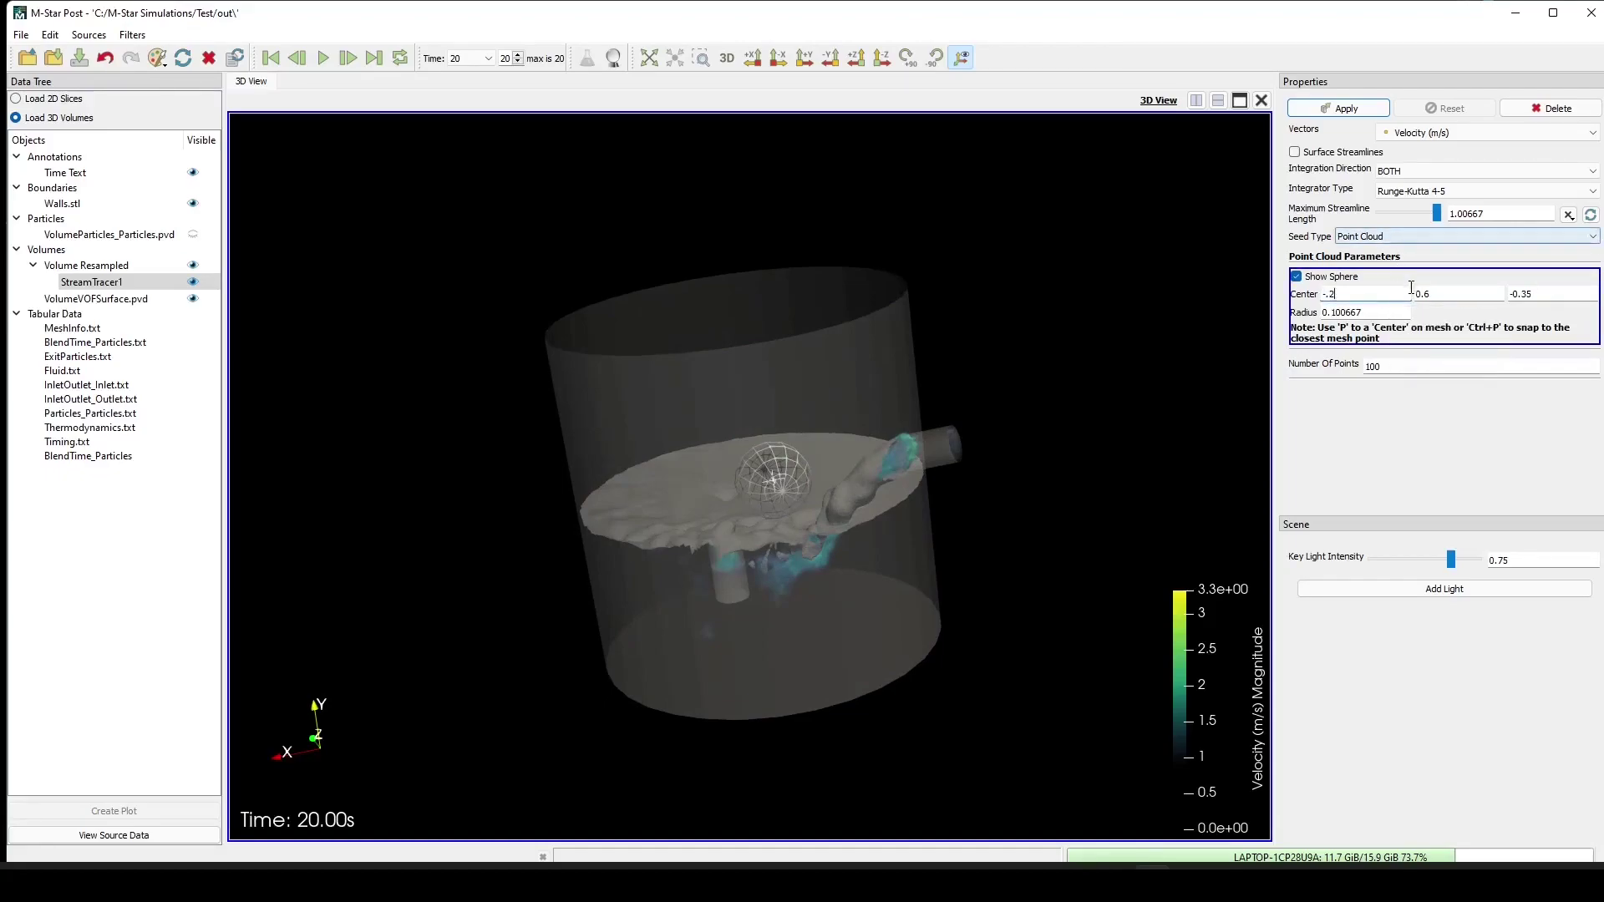
{"action": "key", "text": "Tab"}
{"action": "double_click", "coordinate": [1365, 295]}
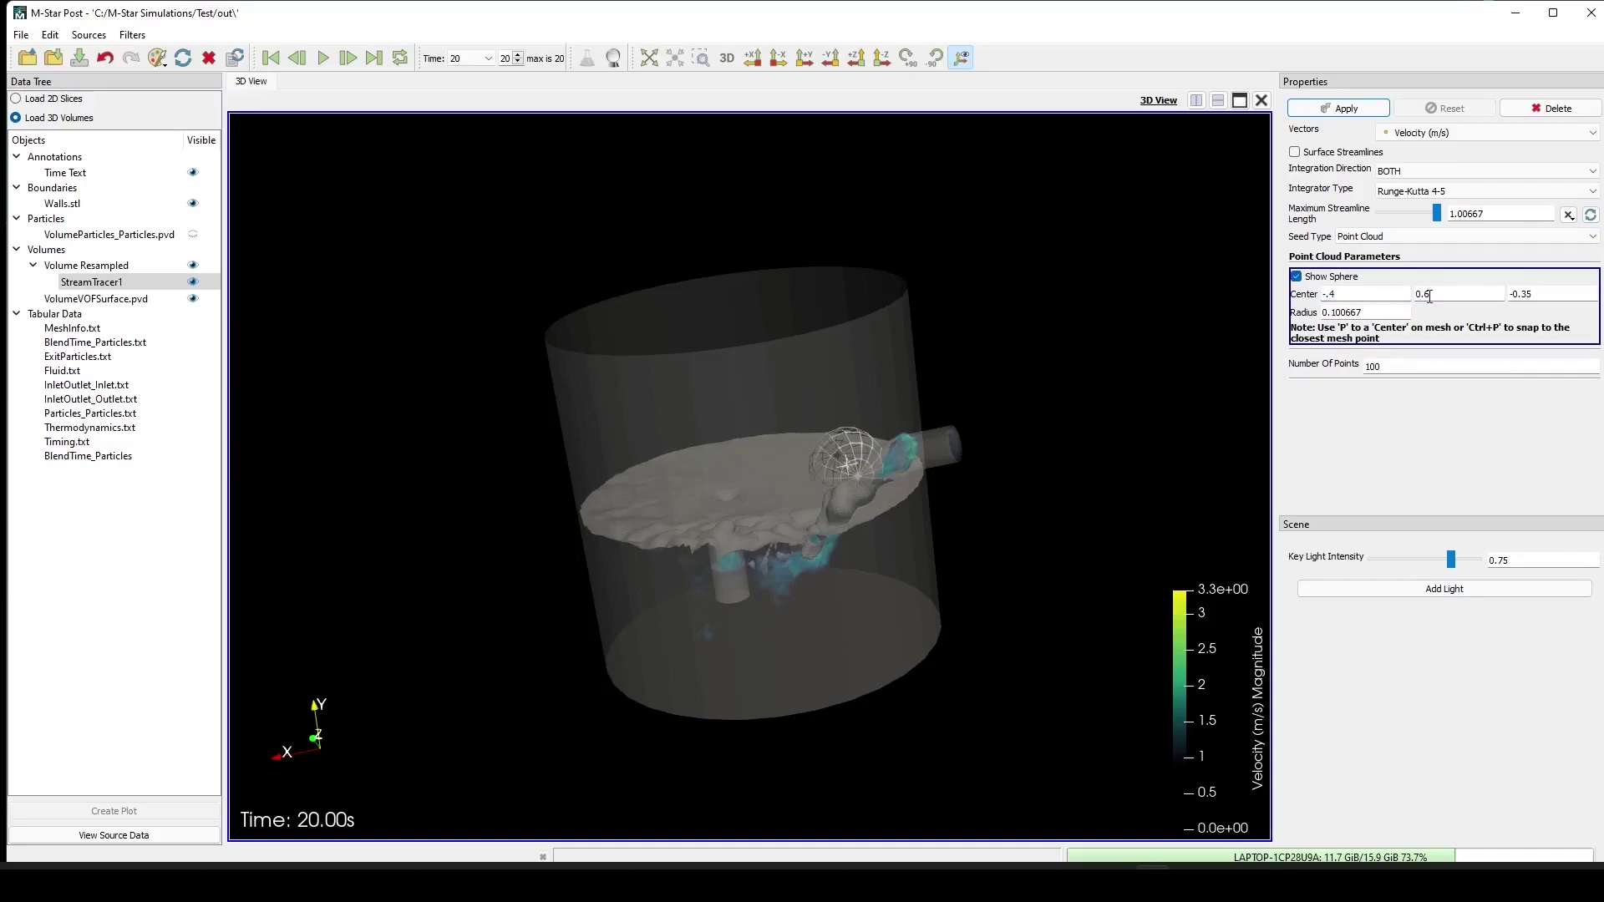
{"action": "key", "text": "Tab"}
{"action": "left_click_drag", "start_coordinate": [1090, 454], "coordinate": [1118, 652]}
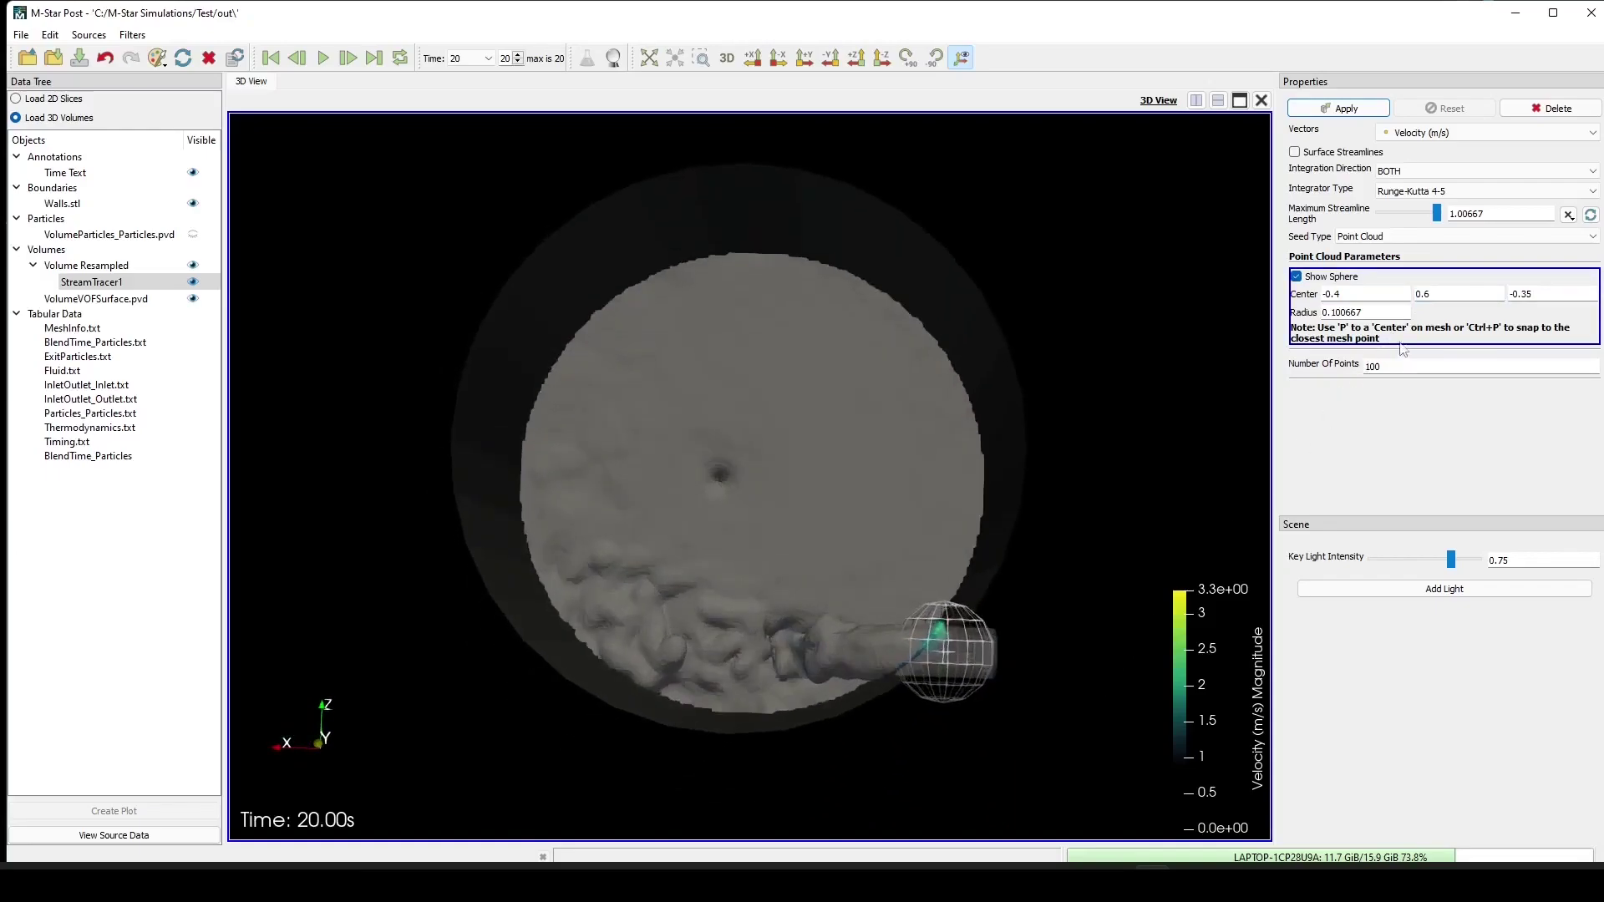
Set the point cloud radius to 0.05 and check the sphere's fit inside the inlet pipe.
{"action": "double_click", "coordinate": [1381, 314]}
{"action": "type", "text": ".05"}
{"action": "key", "text": "Return"}
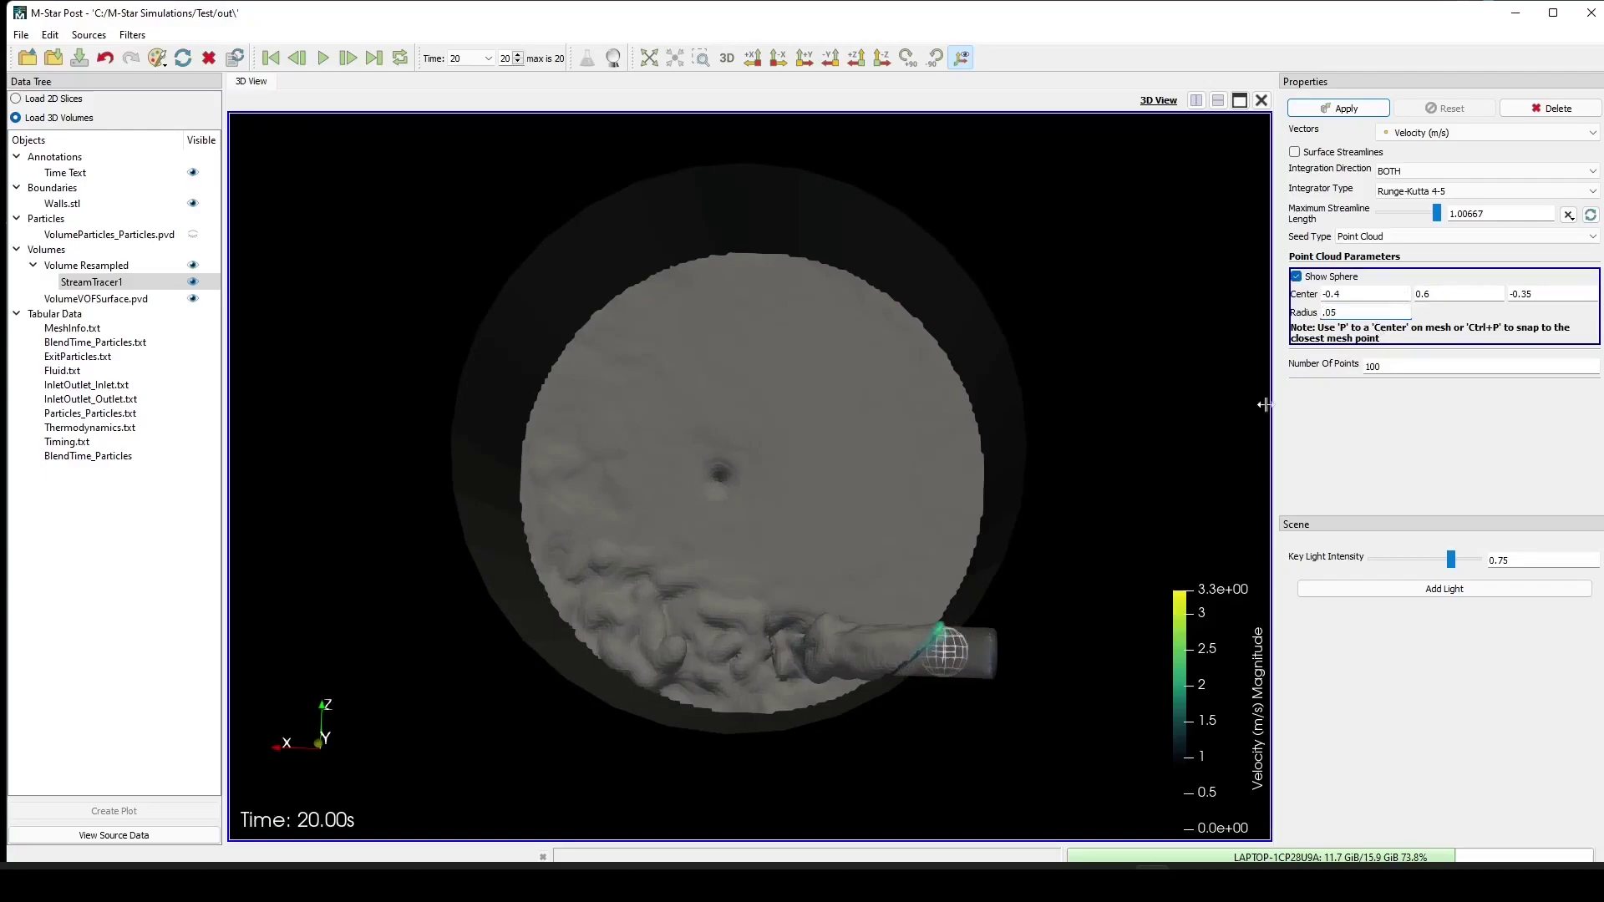
{"action": "left_click_drag", "start_coordinate": [1074, 770], "coordinate": [1076, 694]}
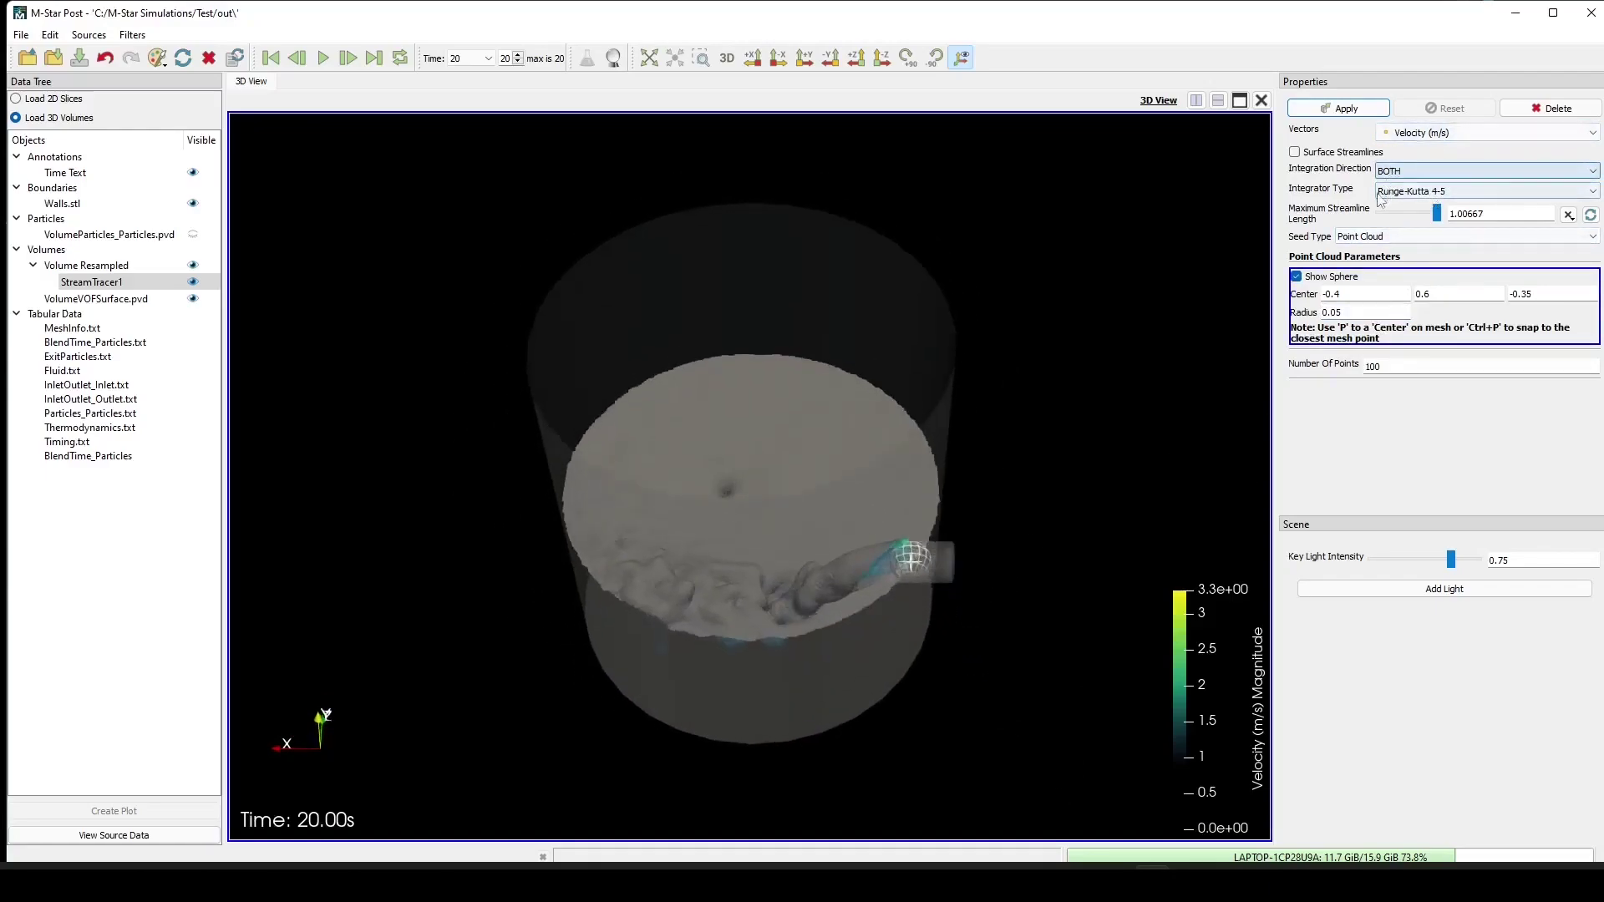
Set the stream tracer's integration direction to FORWARD and apply the filter.
{"action": "left_click", "coordinate": [1405, 173]}
{"action": "left_click", "coordinate": [1411, 182]}
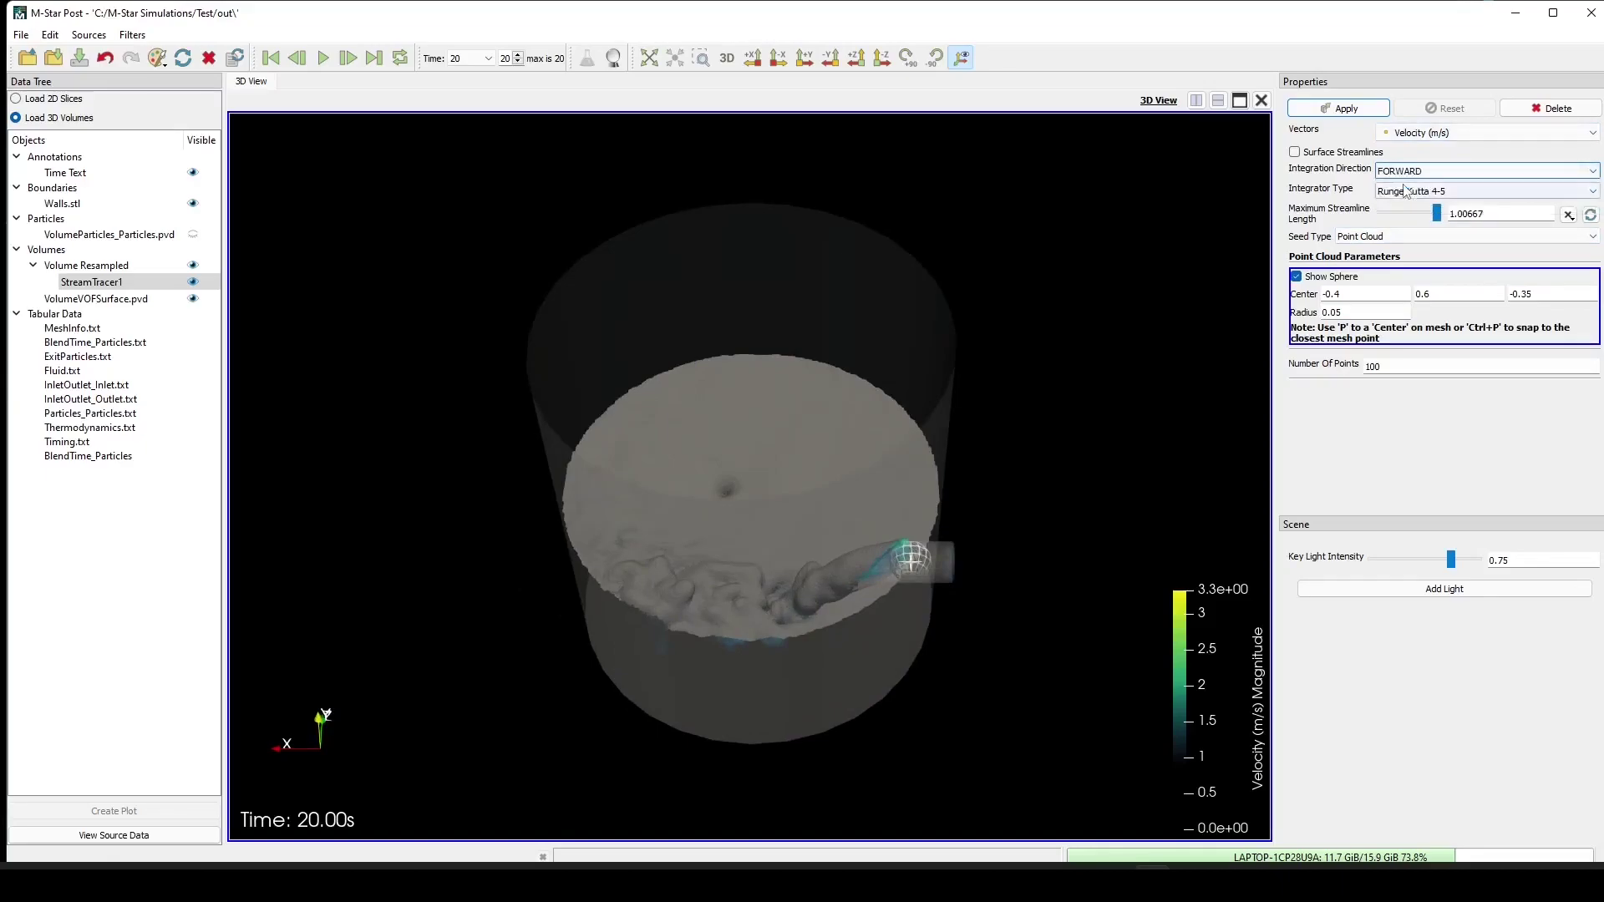
{"action": "left_click", "coordinate": [1342, 113]}
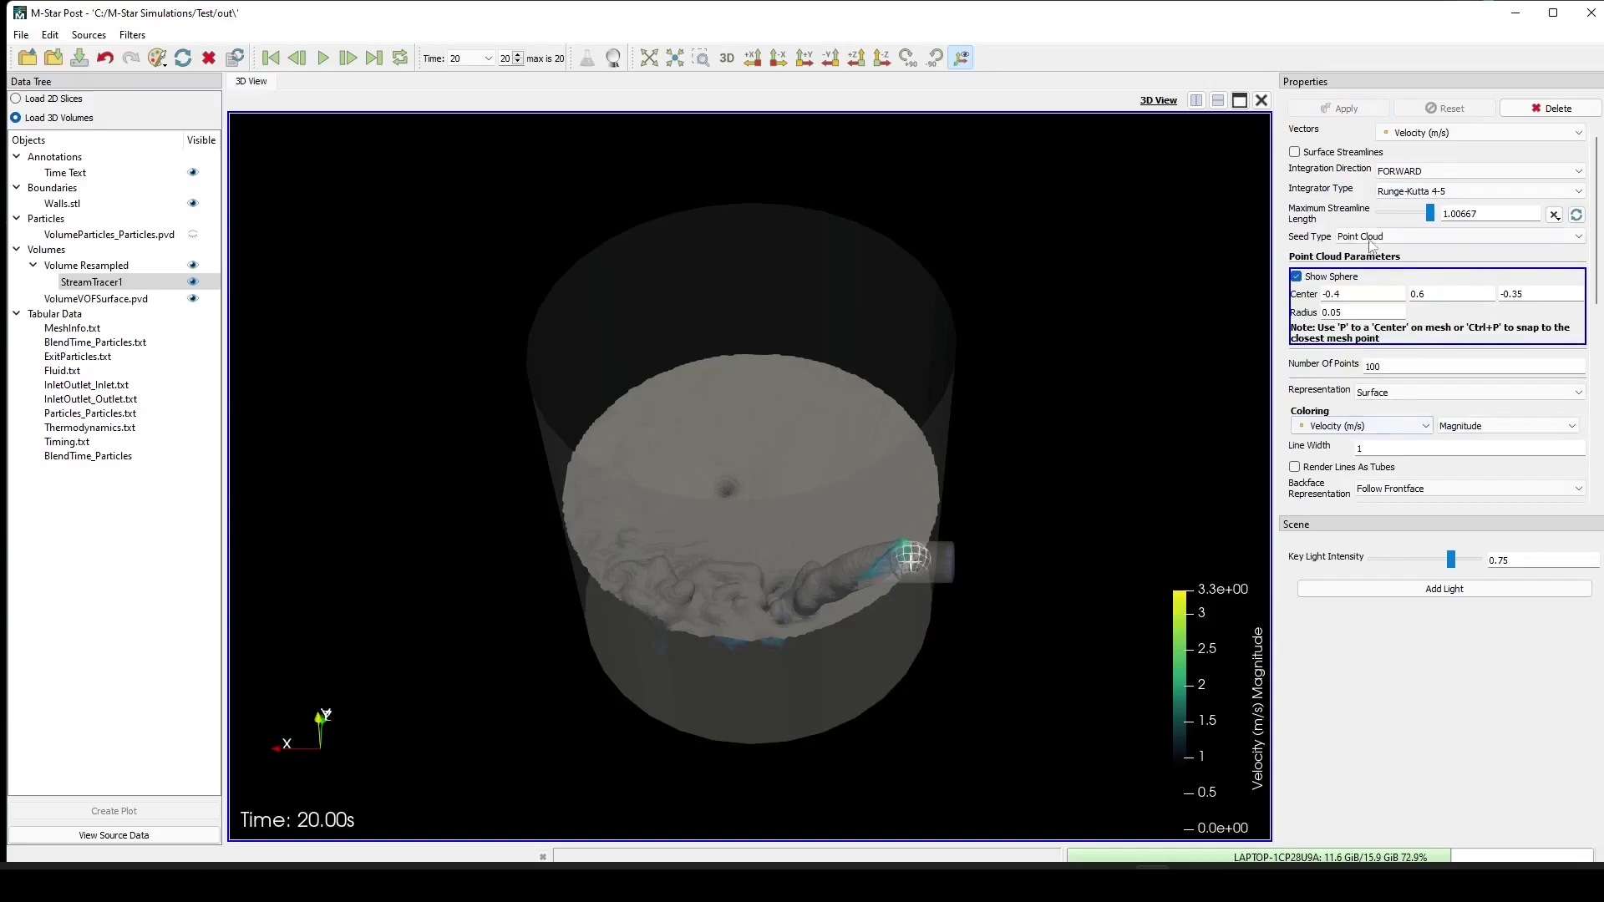
Color the streamlines with Solid Color and apply 500 seed points to the stream tracer.
{"action": "left_click", "coordinate": [1362, 426]}
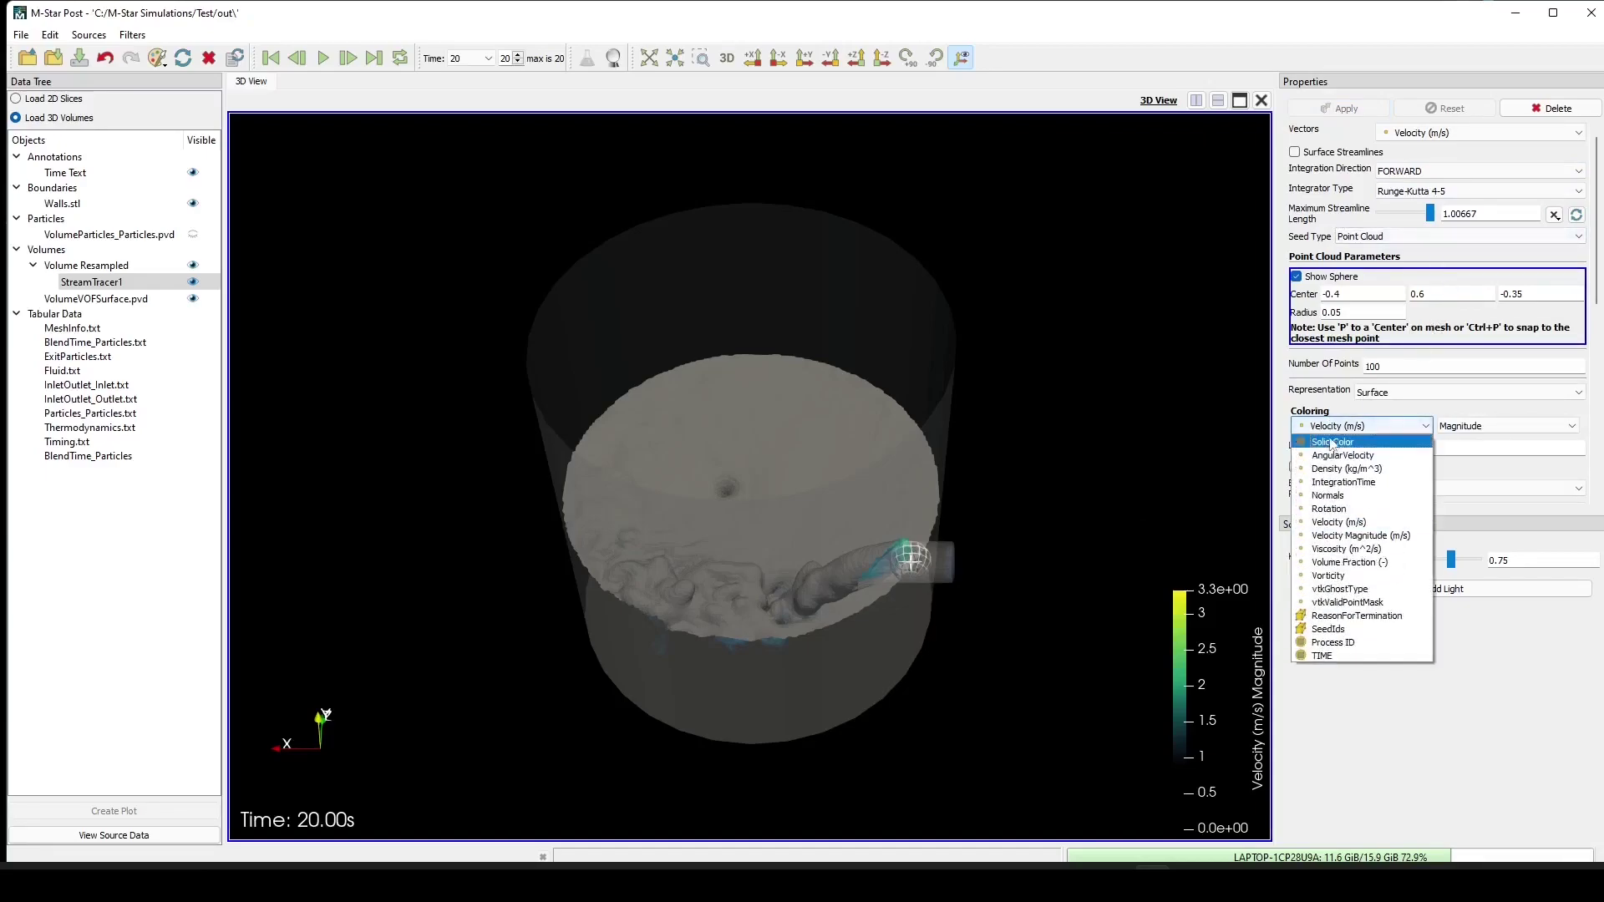
{"action": "left_click", "coordinate": [1331, 462]}
{"action": "left_click_drag", "start_coordinate": [959, 748], "coordinate": [1016, 690]}
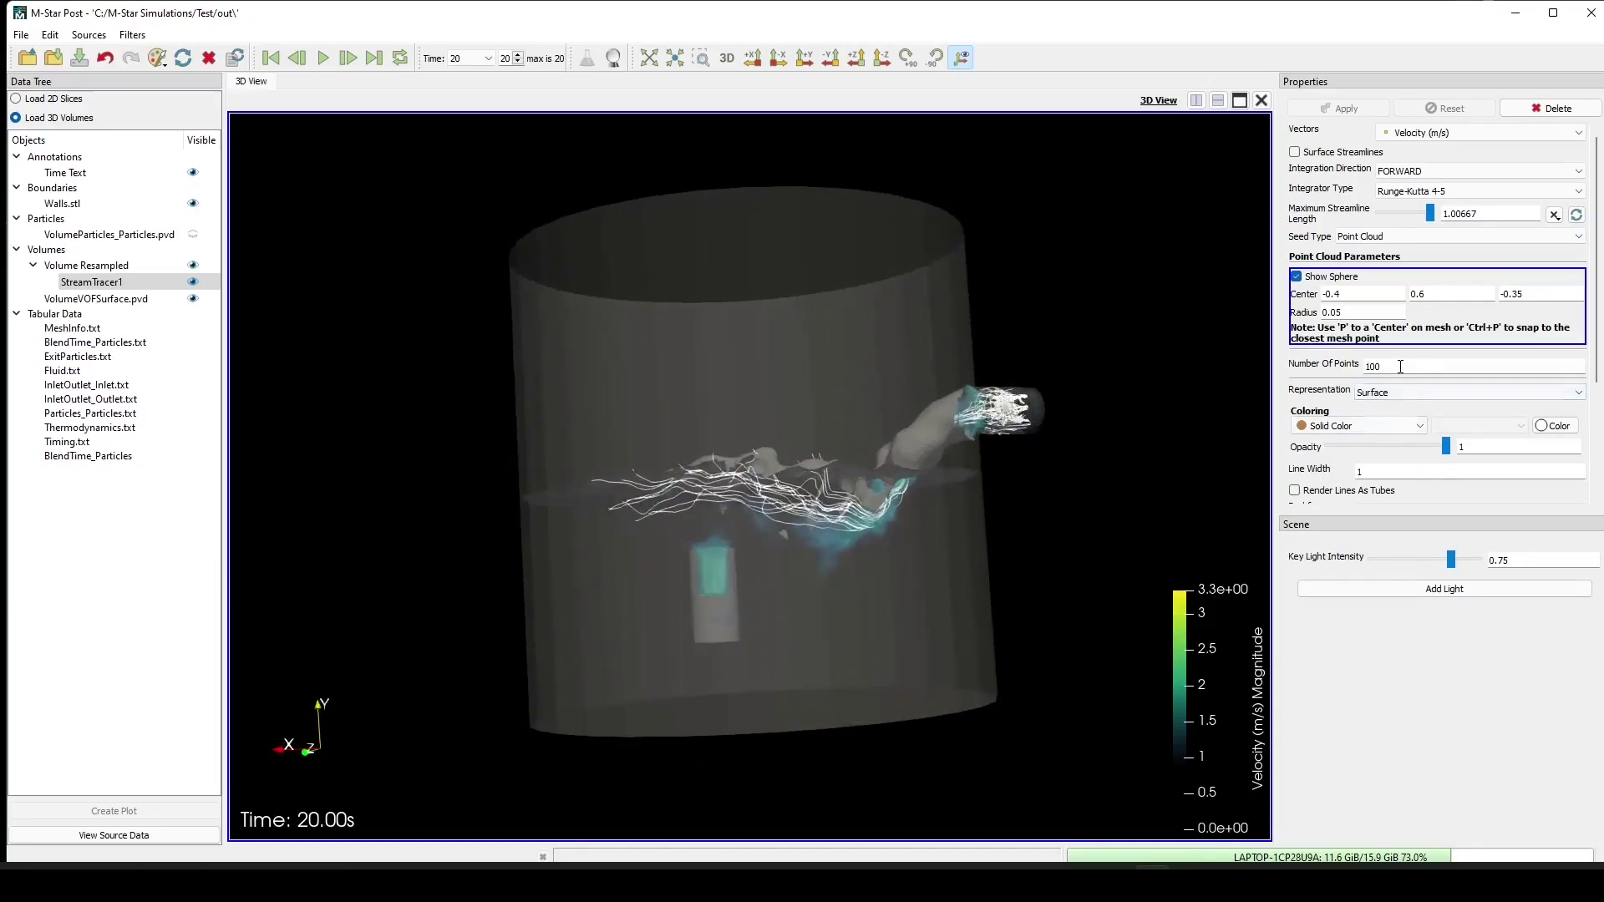
{"action": "type", "text": "500"}
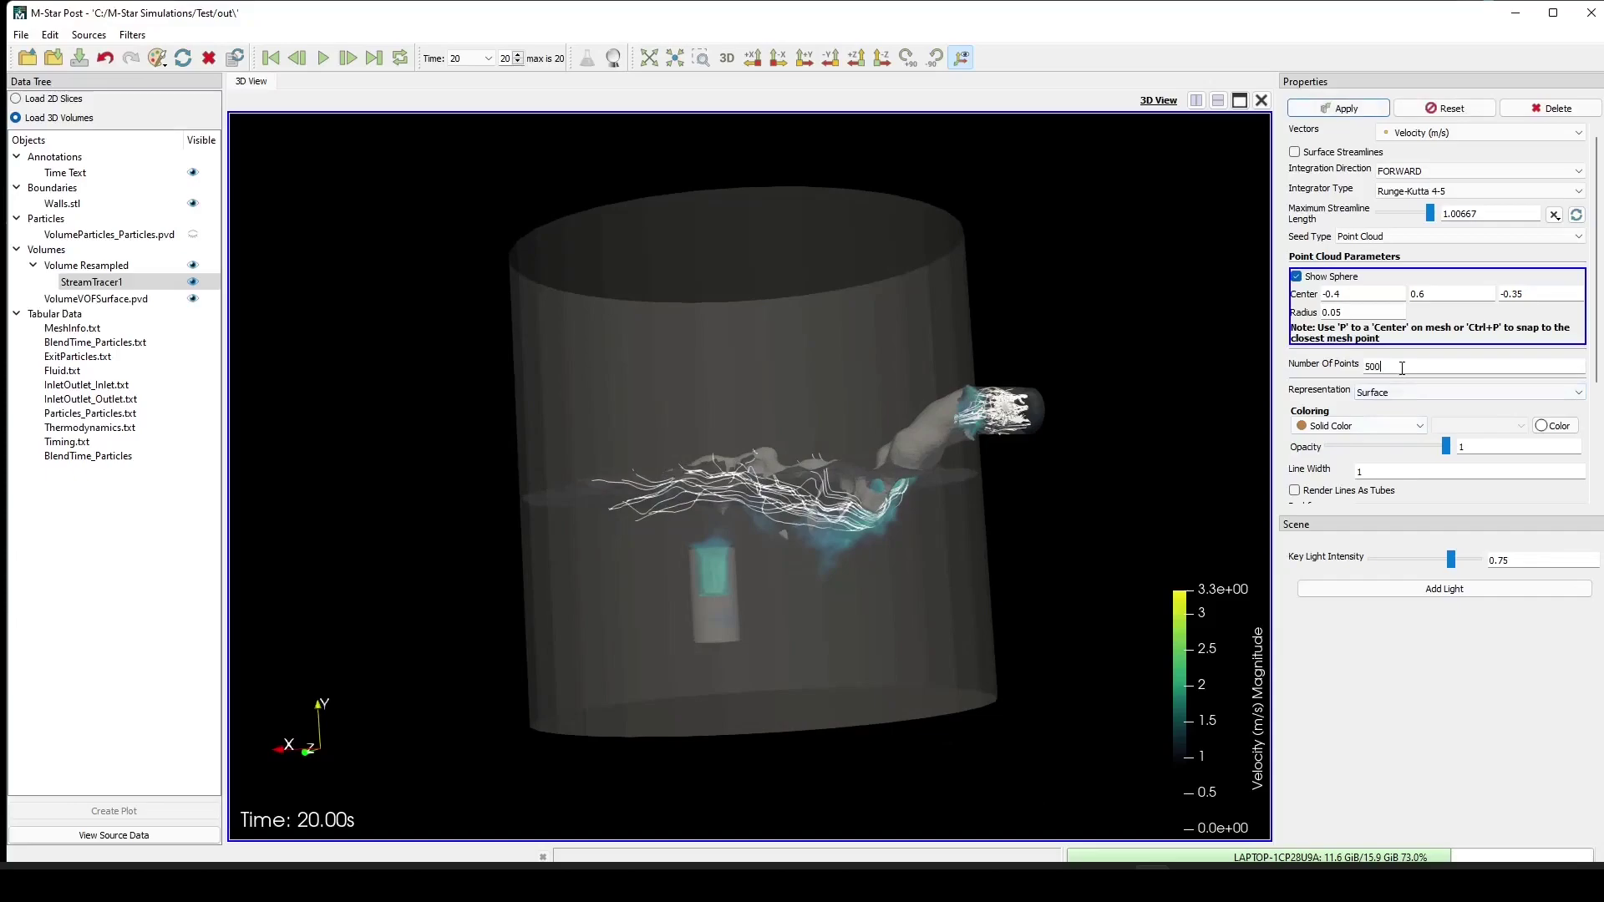
{"action": "left_click", "coordinate": [1339, 109]}
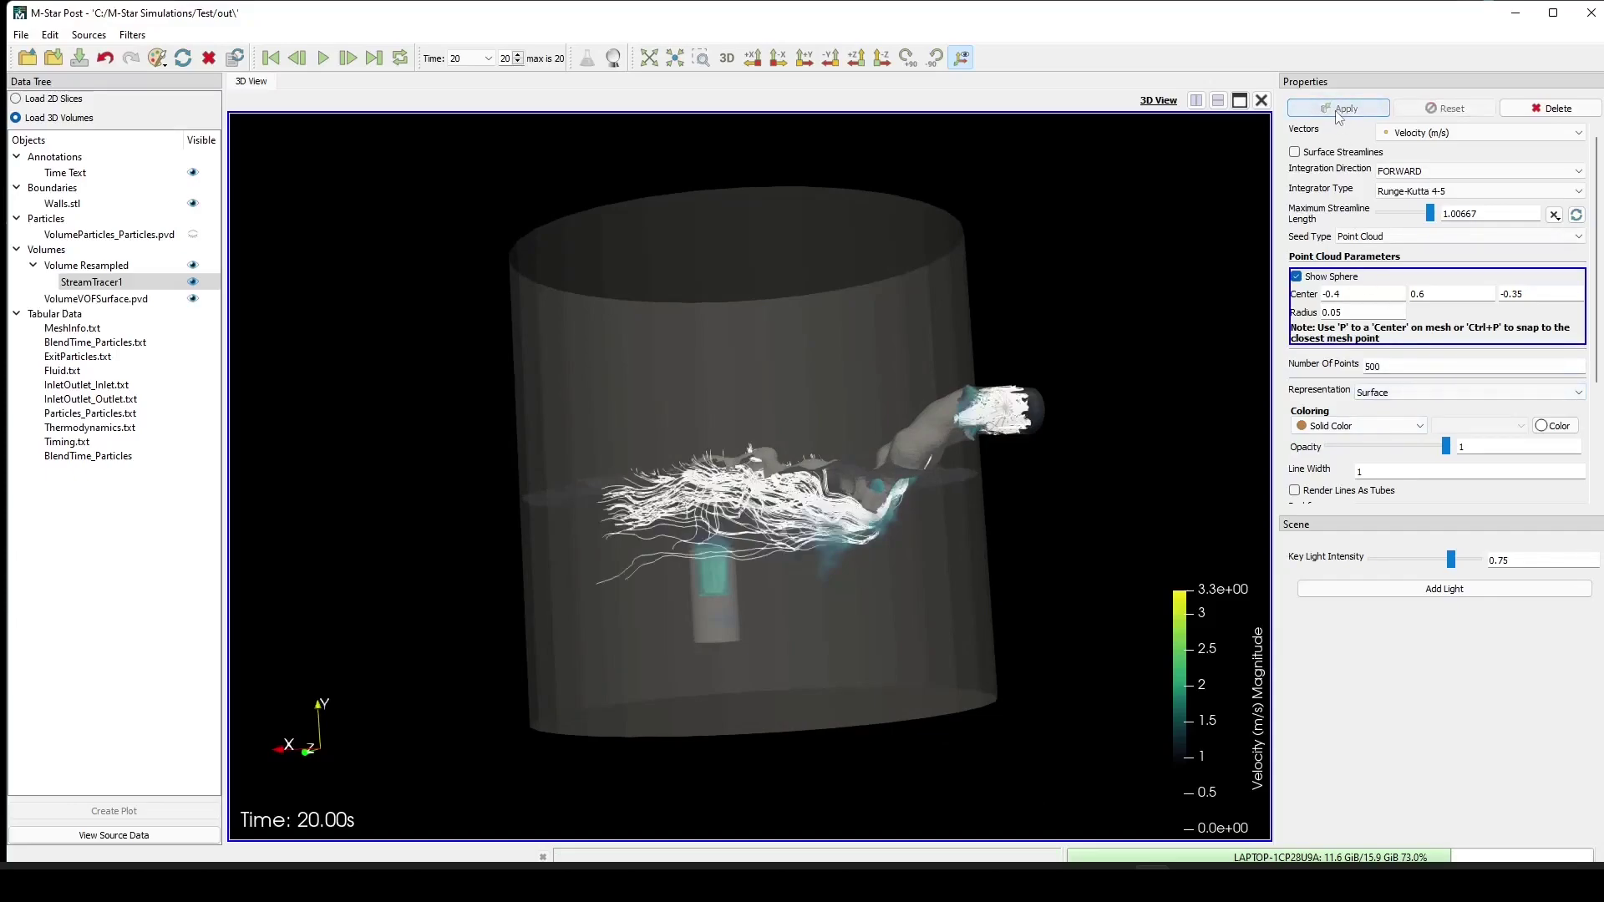
Apply a maximum streamline length of 2 to the stream tracer and inspect the streamlines around the tank.
{"action": "left_click", "coordinate": [1518, 213]}
{"action": "type", "text": "2"}
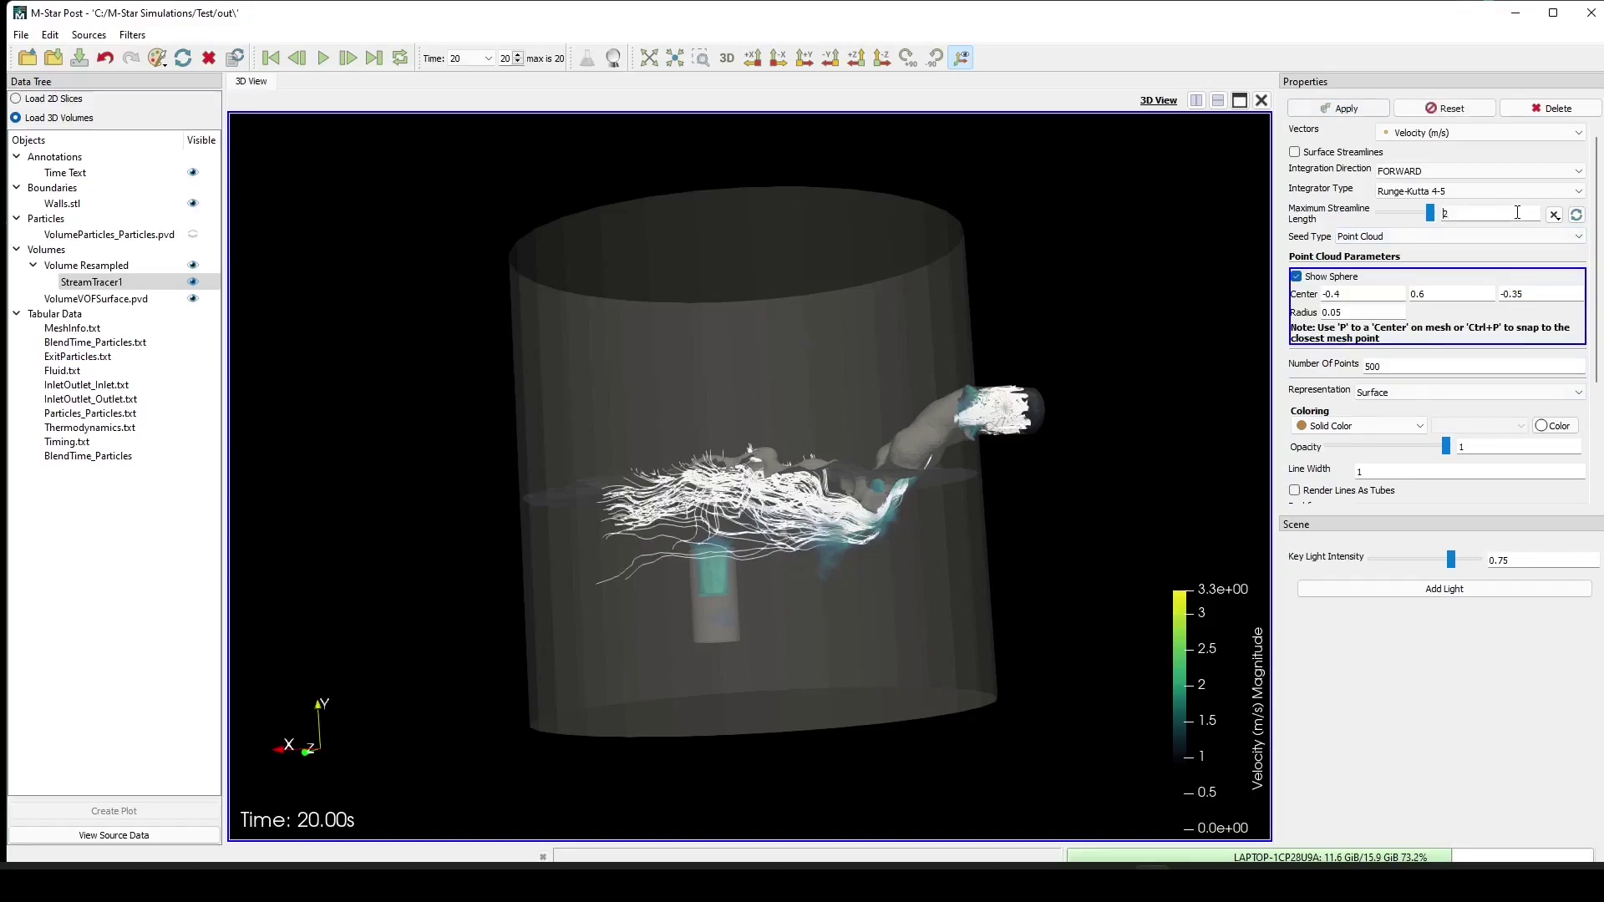
{"action": "left_click", "coordinate": [1341, 111]}
{"action": "left_click_drag", "start_coordinate": [735, 643], "coordinate": [969, 625]}
{"action": "left_click_drag", "start_coordinate": [869, 529], "coordinate": [998, 643]}
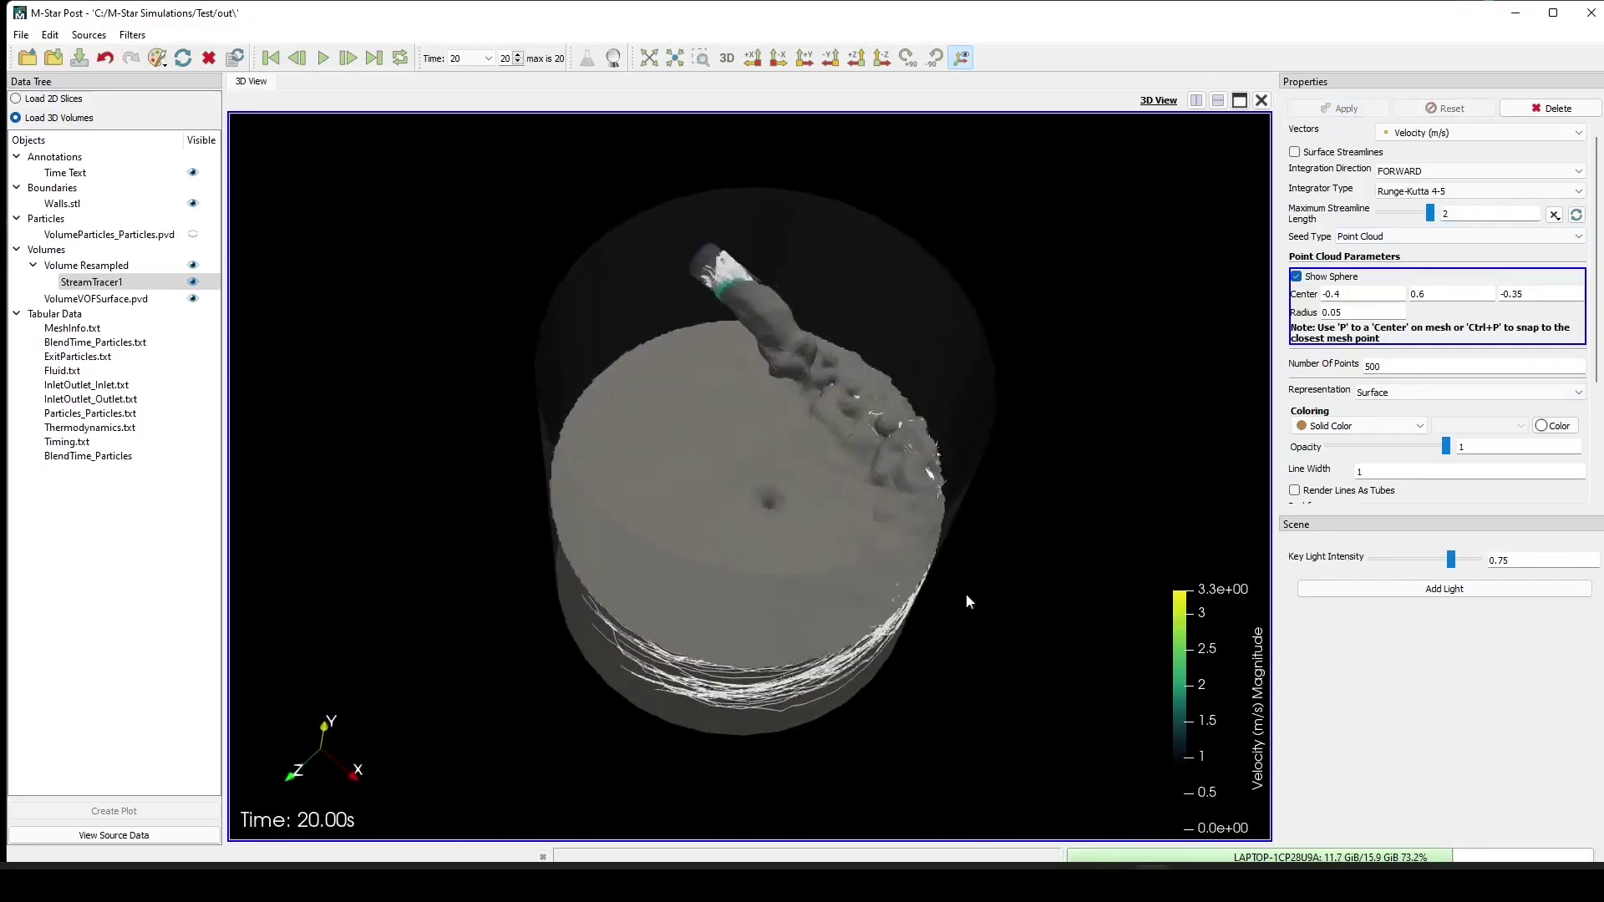
{"action": "left_click_drag", "start_coordinate": [852, 397], "coordinate": [950, 625]}
Apply a maximum streamline length of 5 to the stream tracer and view the circulation below the free surface.
{"action": "double_click", "coordinate": [1488, 210]}
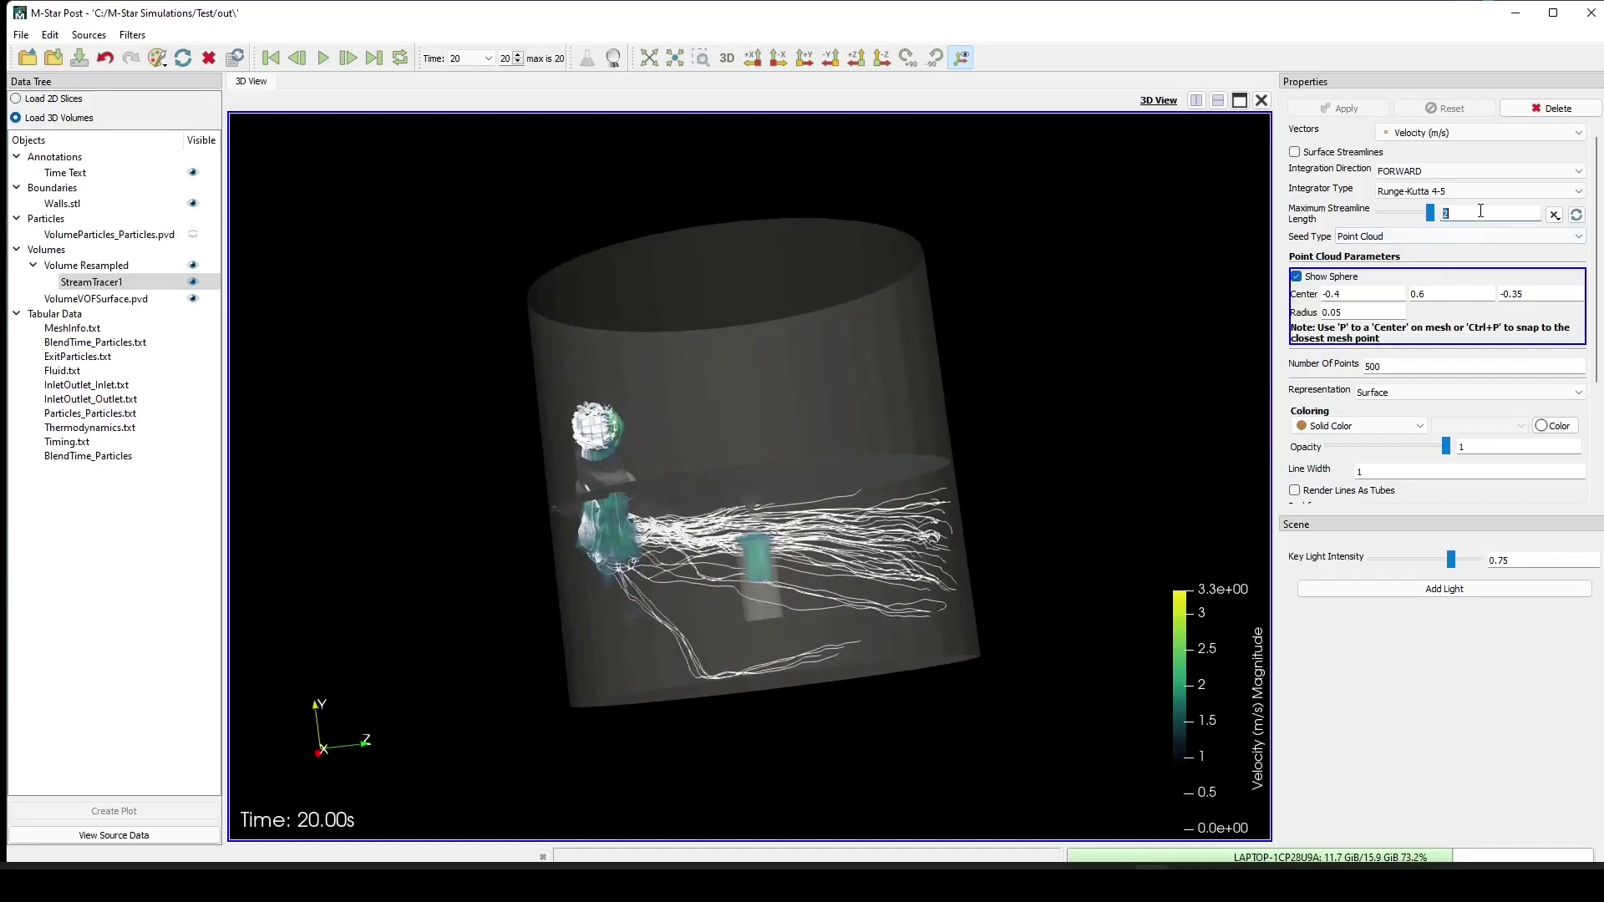
{"action": "type", "text": "5"}
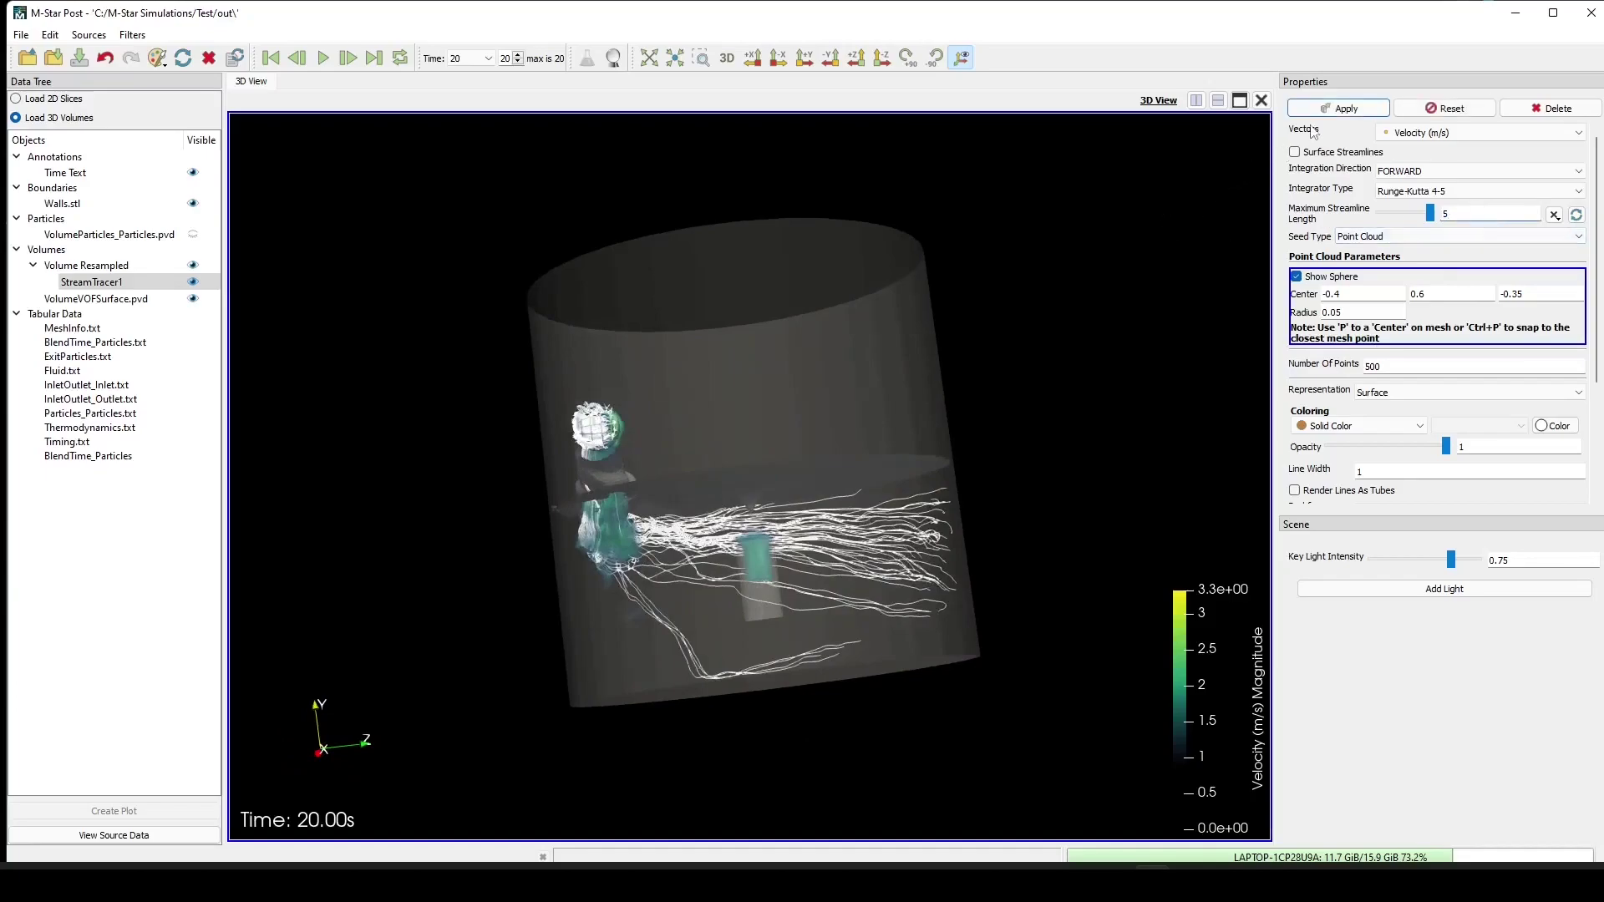
{"action": "left_click", "coordinate": [1336, 108]}
{"action": "left_click_drag", "start_coordinate": [953, 727], "coordinate": [916, 587]}
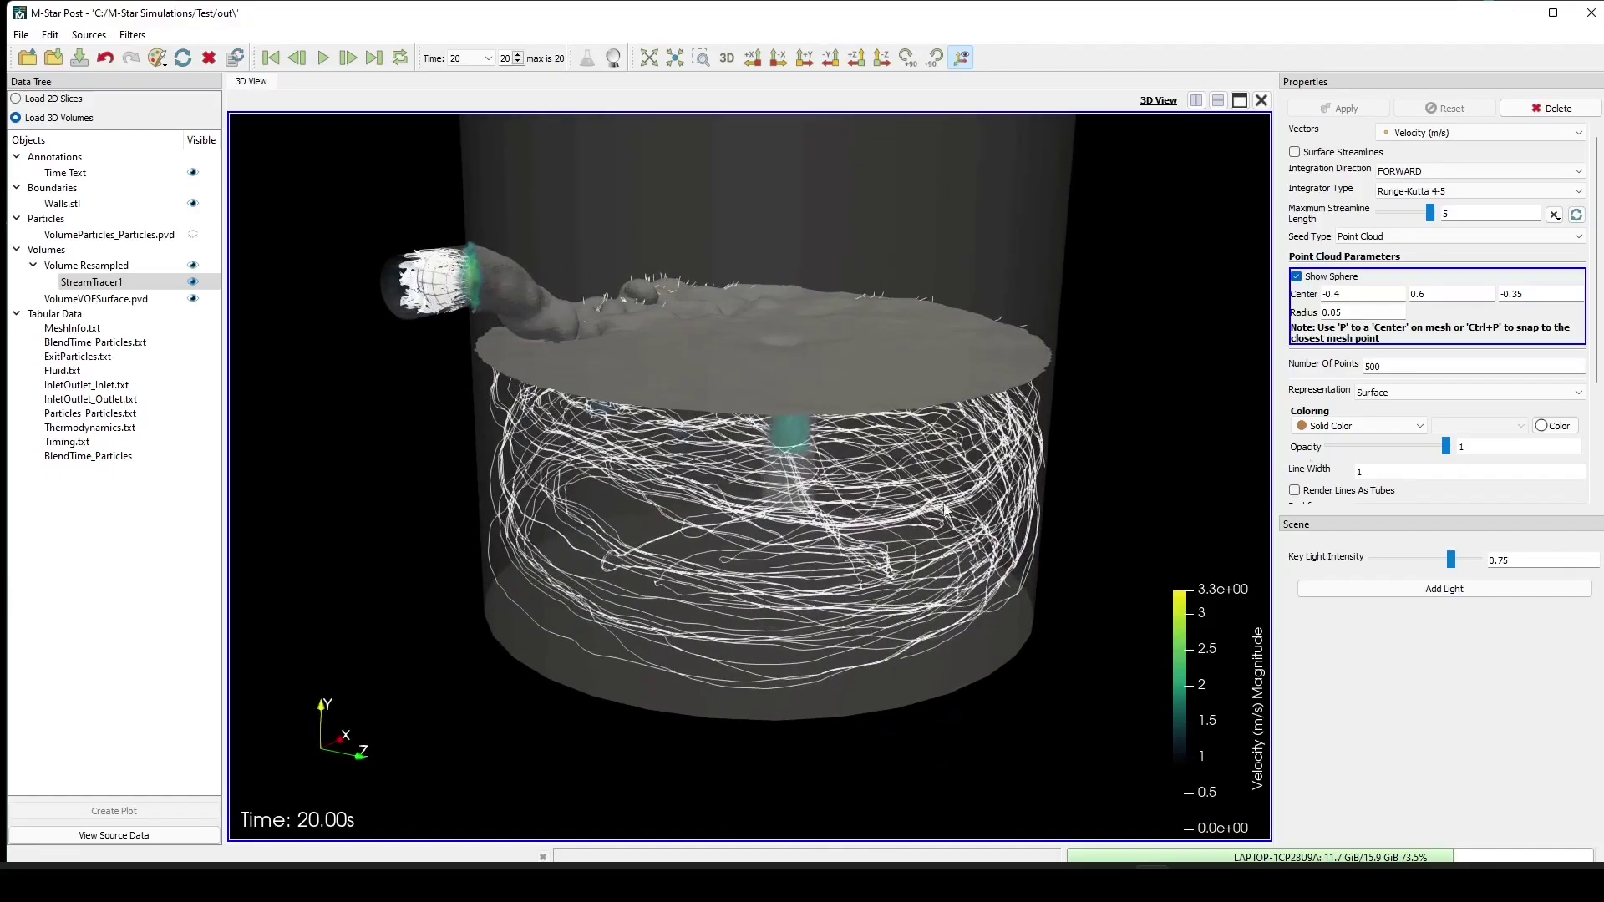
{"action": "left_click_drag", "start_coordinate": [903, 680], "coordinate": [895, 639]}
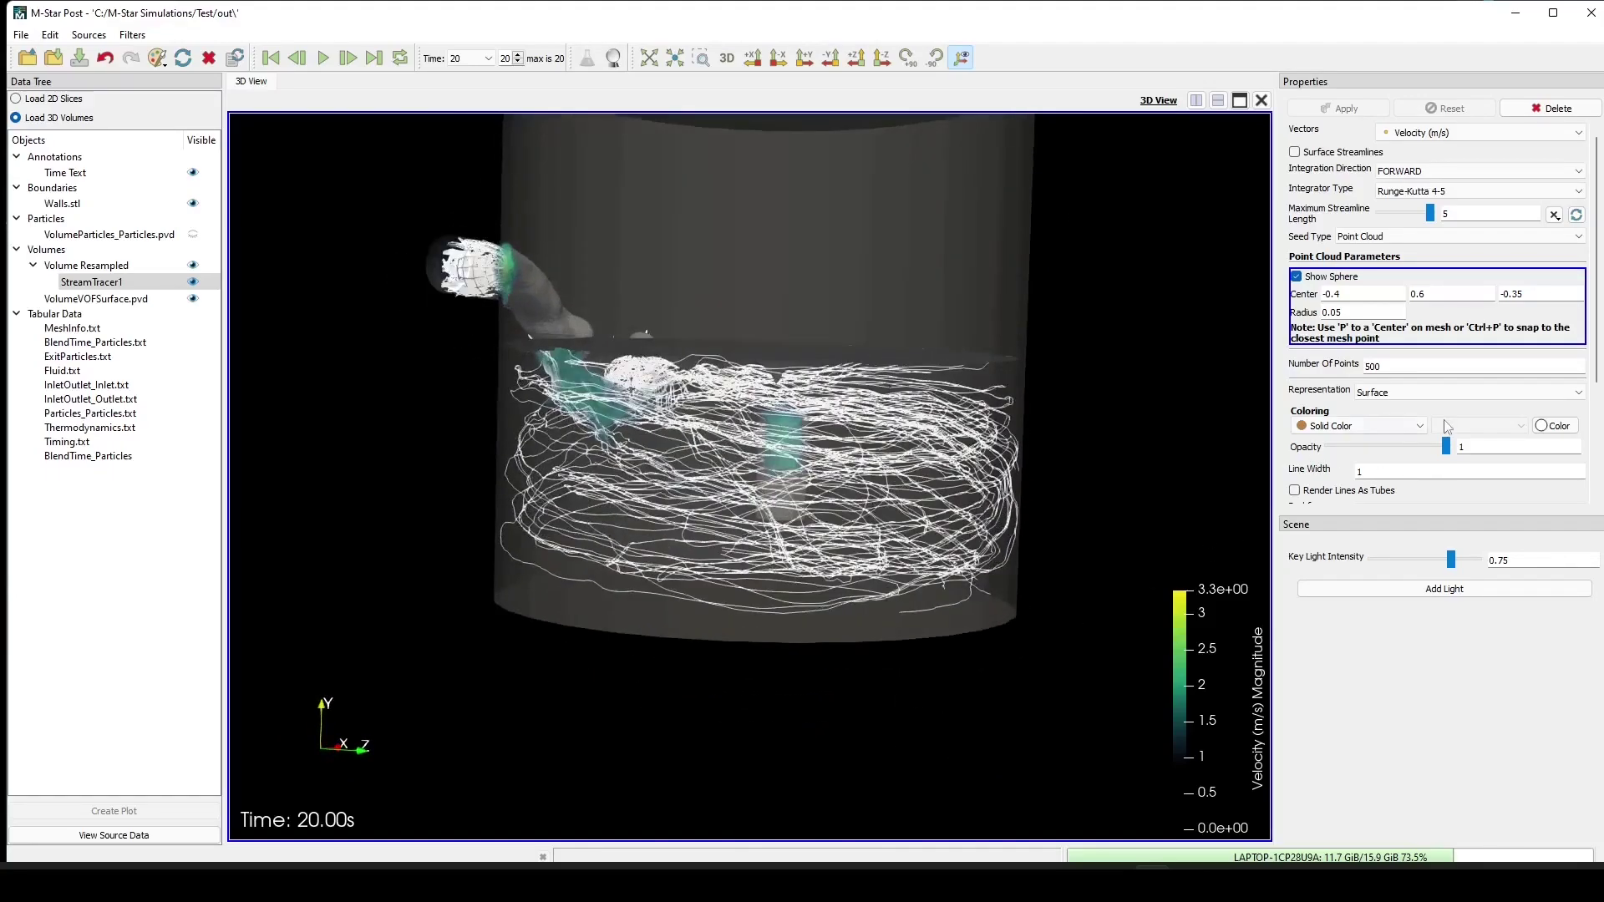
Render the streamlines as tubes with a line width of 3.
{"action": "left_click", "coordinate": [1295, 491]}
{"action": "scroll", "coordinate": [1437, 401], "scroll_direction": "down", "scroll_amount": 2}
{"action": "double_click", "coordinate": [1418, 373]}
{"action": "type", "text": "3"}
{"action": "key", "text": "Return"}
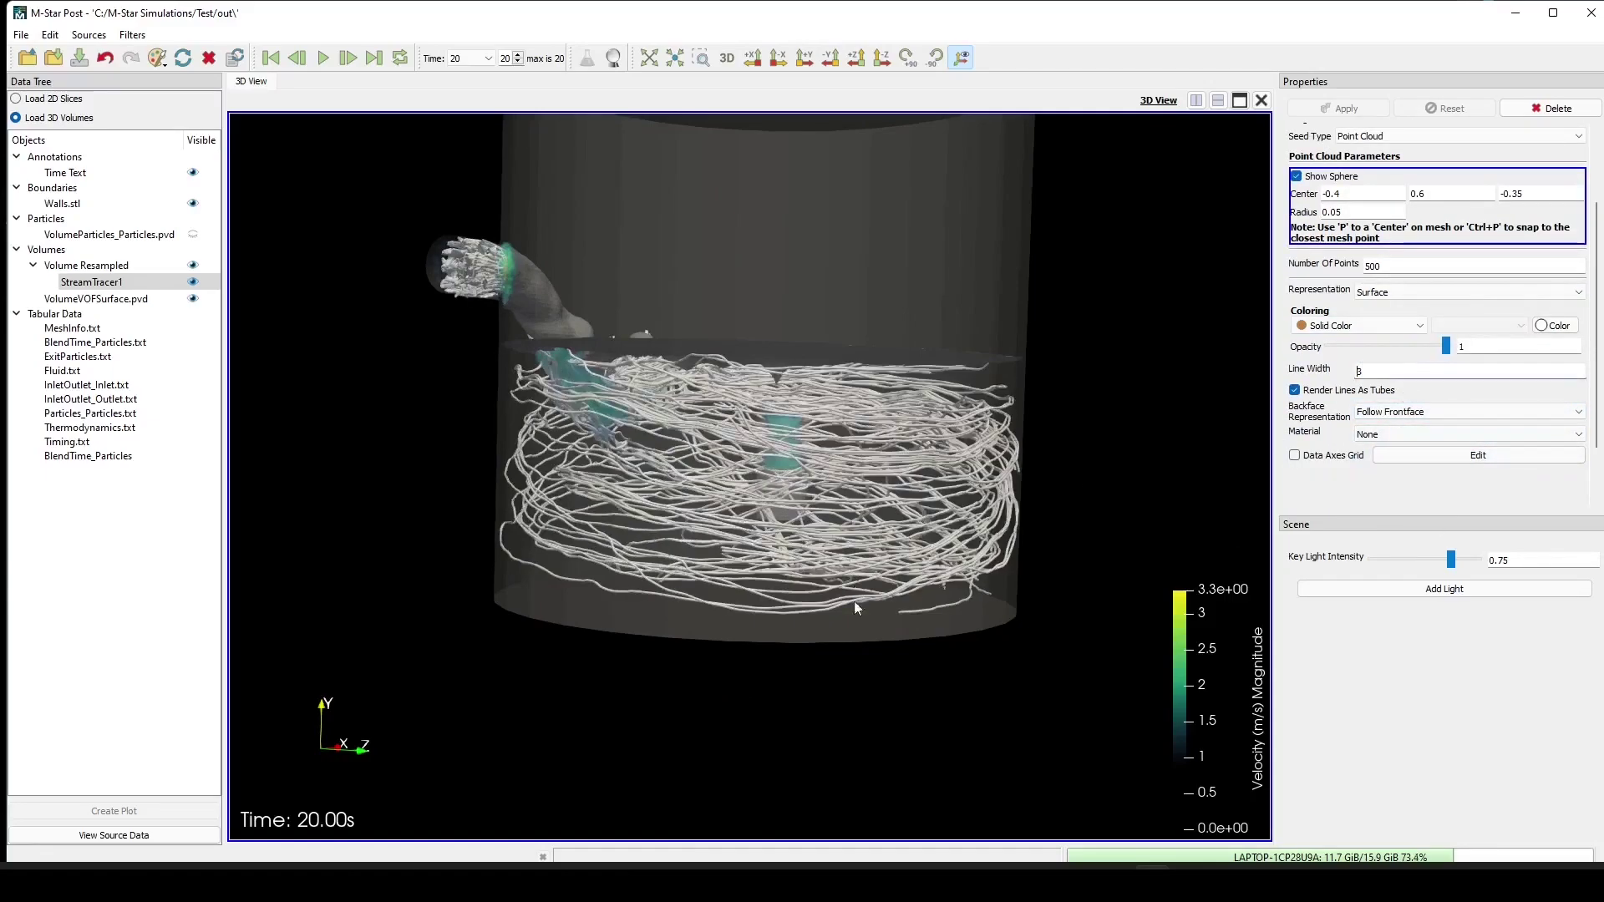
{"action": "left_click_drag", "start_coordinate": [971, 637], "coordinate": [885, 535]}
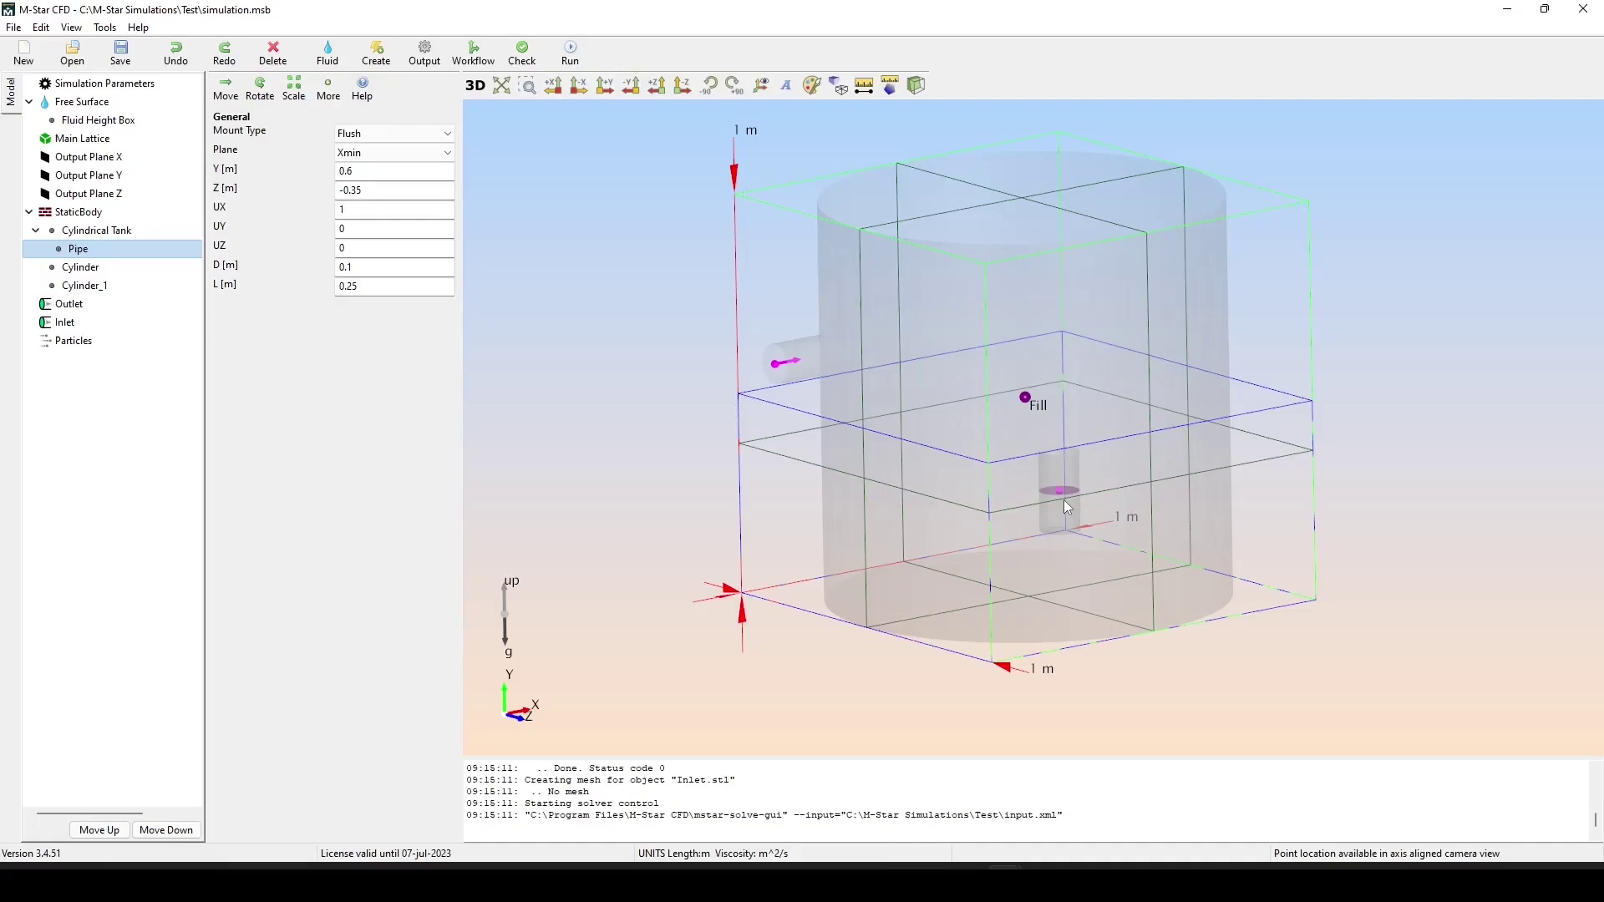
In M-Star CFD, change the outlet's boundary condition type to Velocity and reverse its direction to point downward.
{"action": "left_click", "coordinate": [79, 304]}
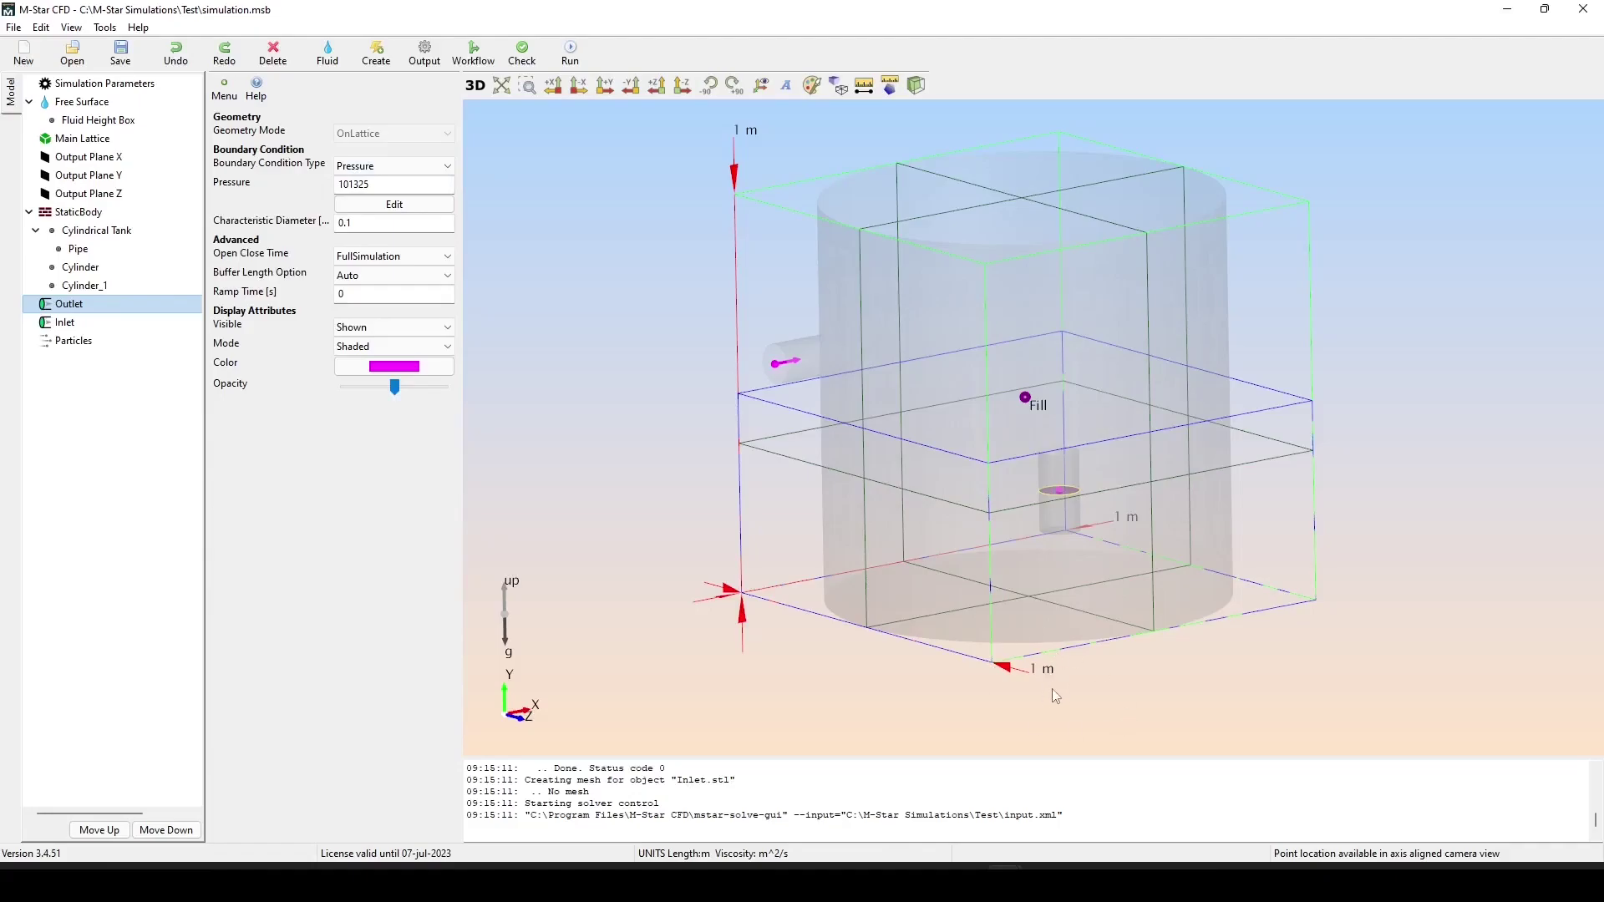
{"action": "left_click", "coordinate": [377, 170]}
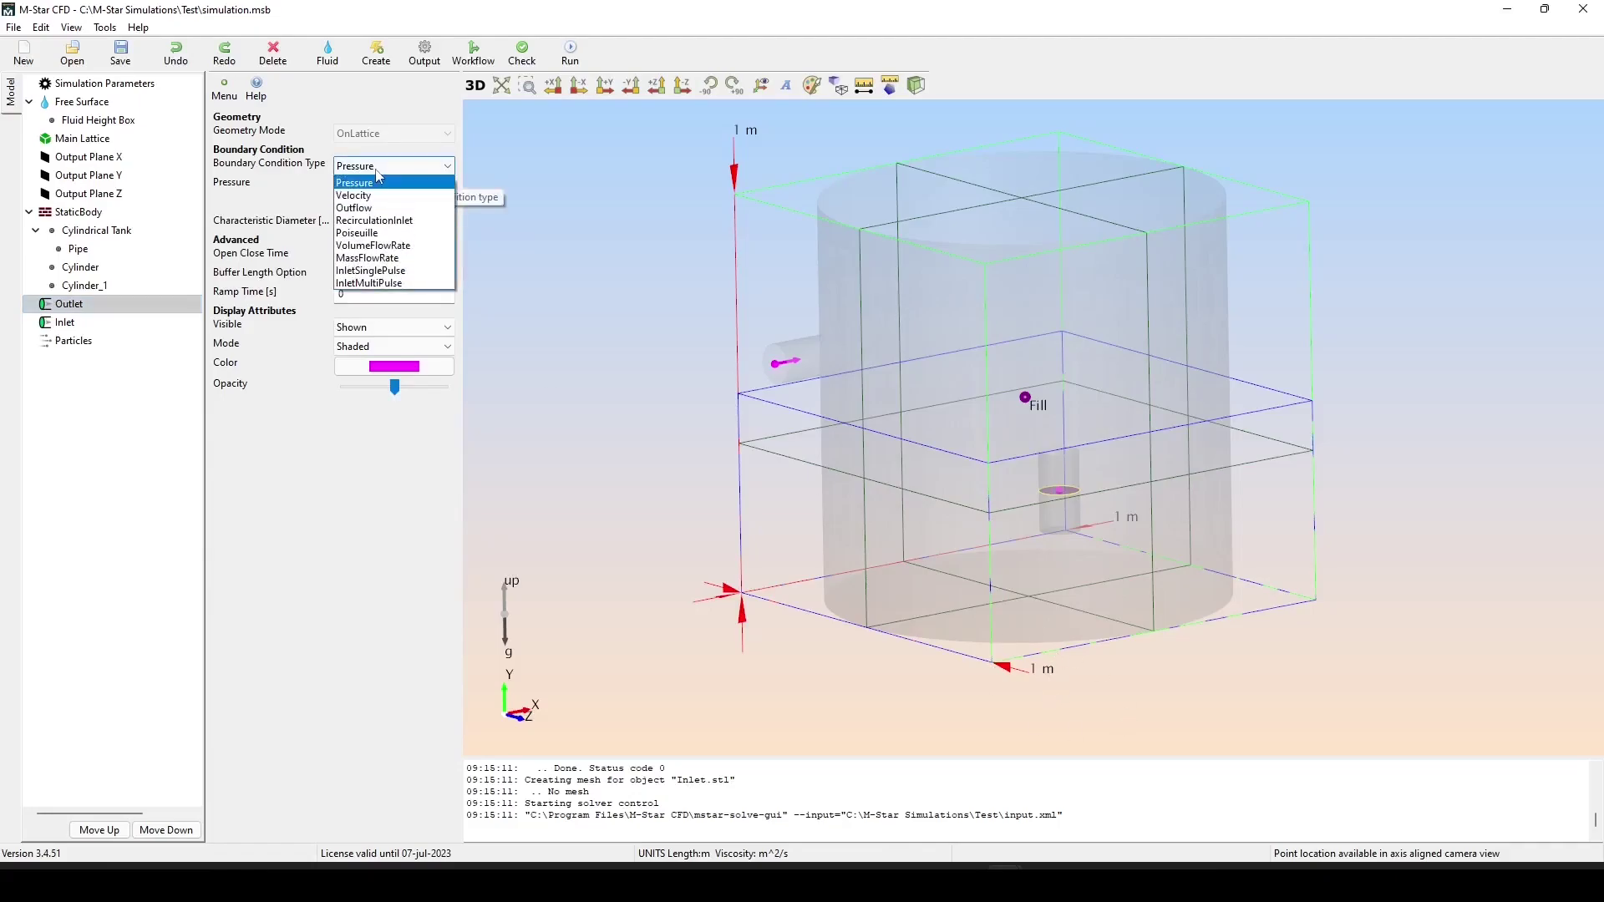
{"action": "left_click", "coordinate": [359, 196]}
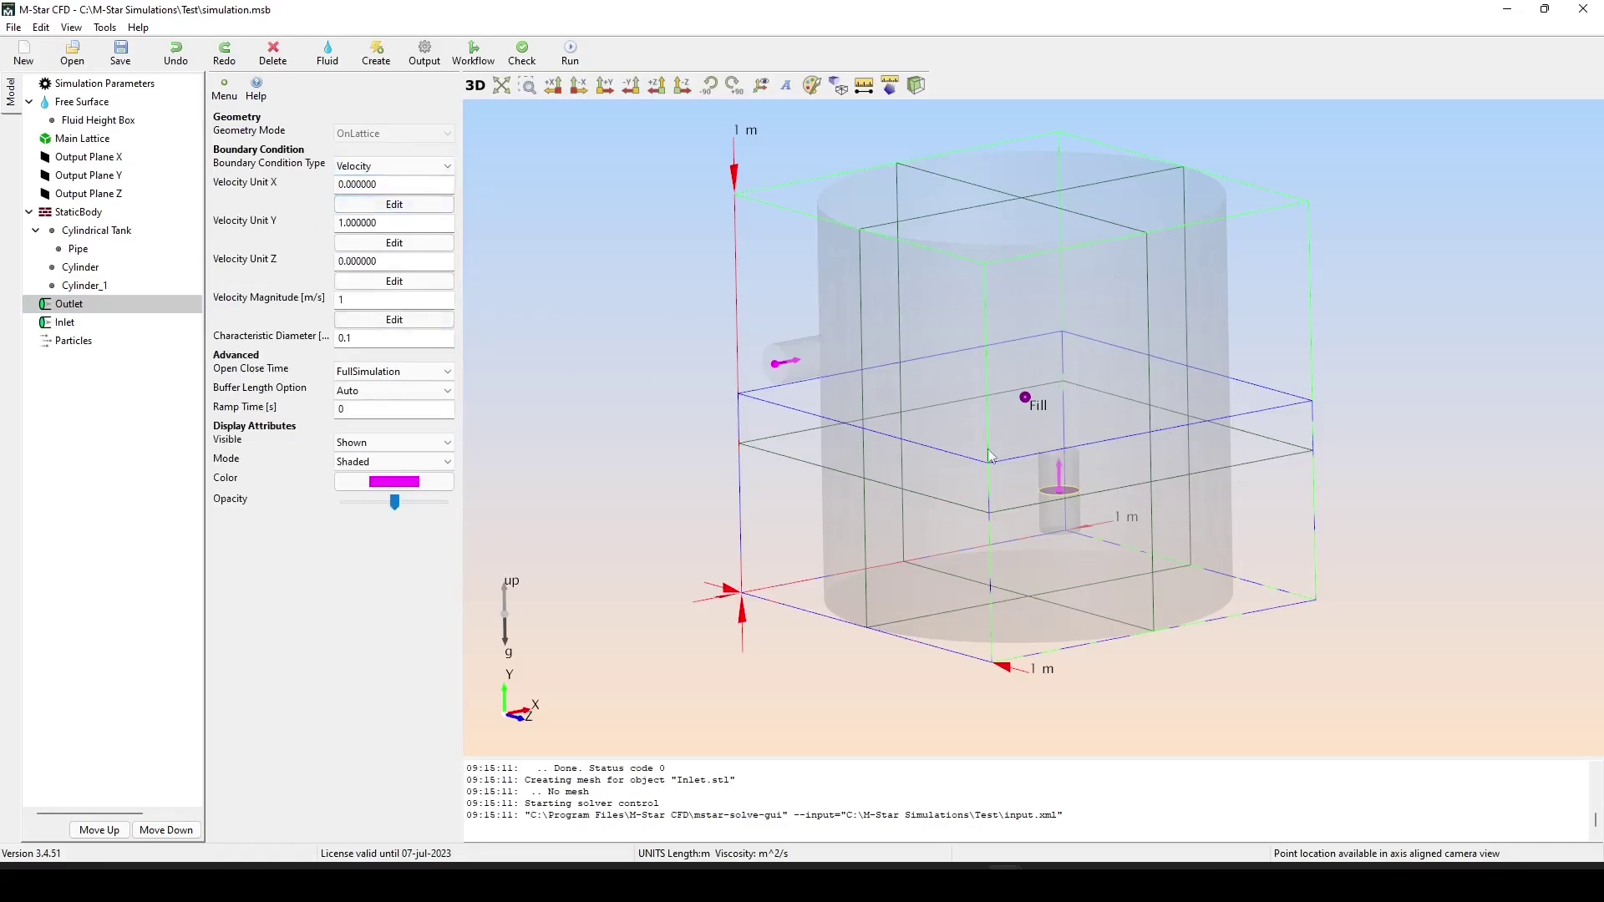
{"action": "left_click", "coordinate": [221, 90]}
{"action": "left_click", "coordinate": [267, 99]}
Make the inlet a RecirculationInlet linked to Outlet, with a link delay of 3 s and a flow ratio of 0.8.
{"action": "left_click", "coordinate": [67, 323]}
{"action": "left_click", "coordinate": [380, 242]}
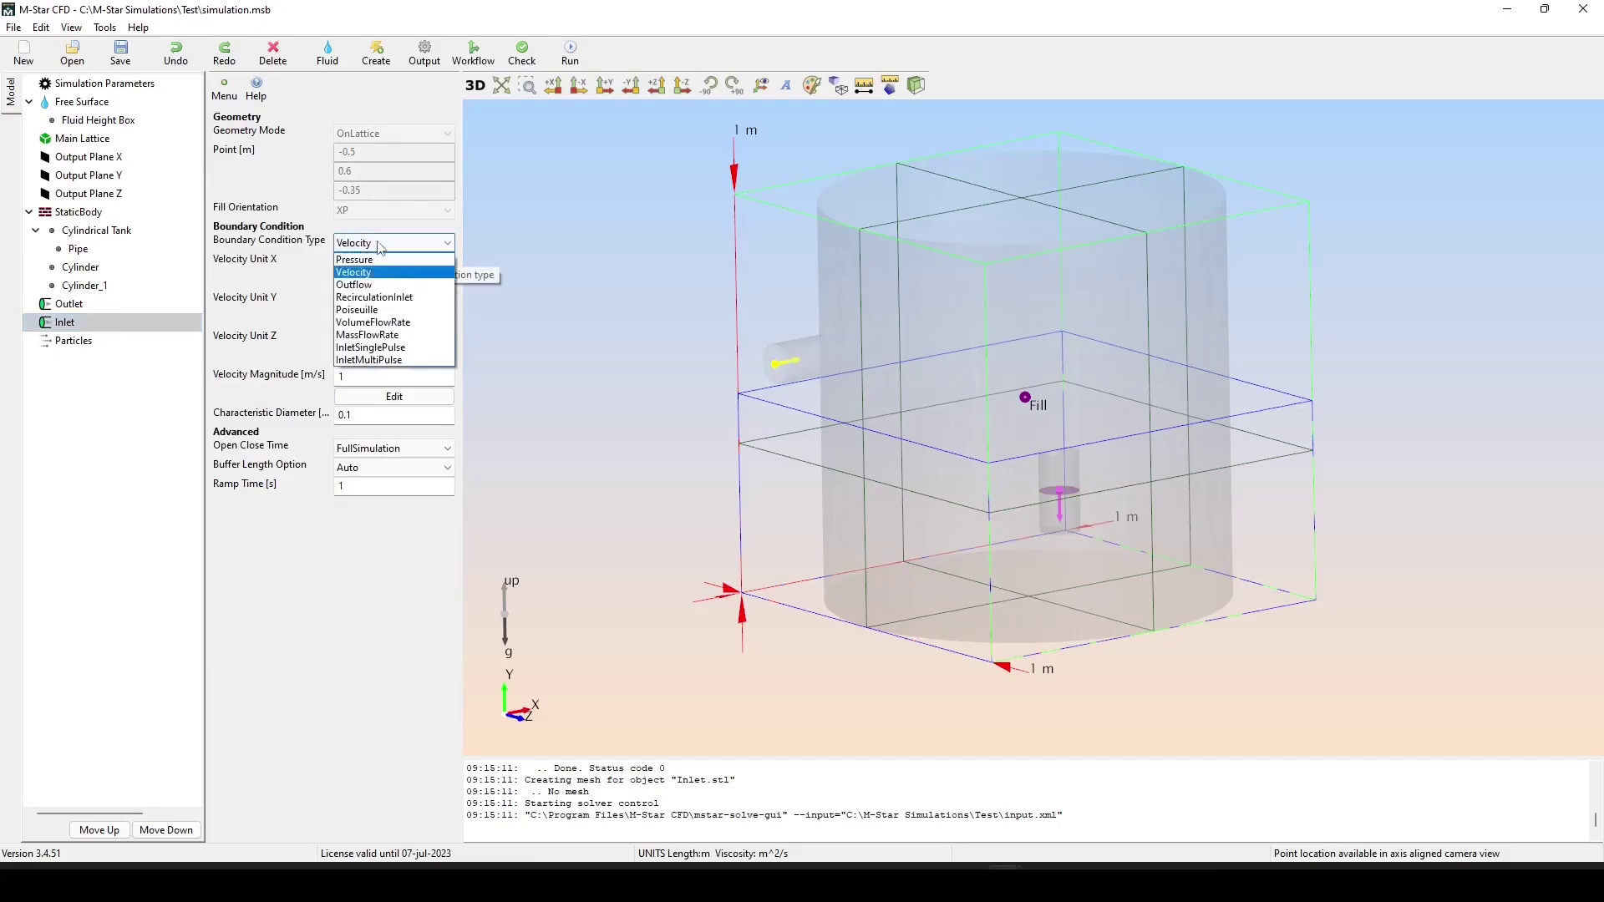
{"action": "left_click", "coordinate": [374, 298]}
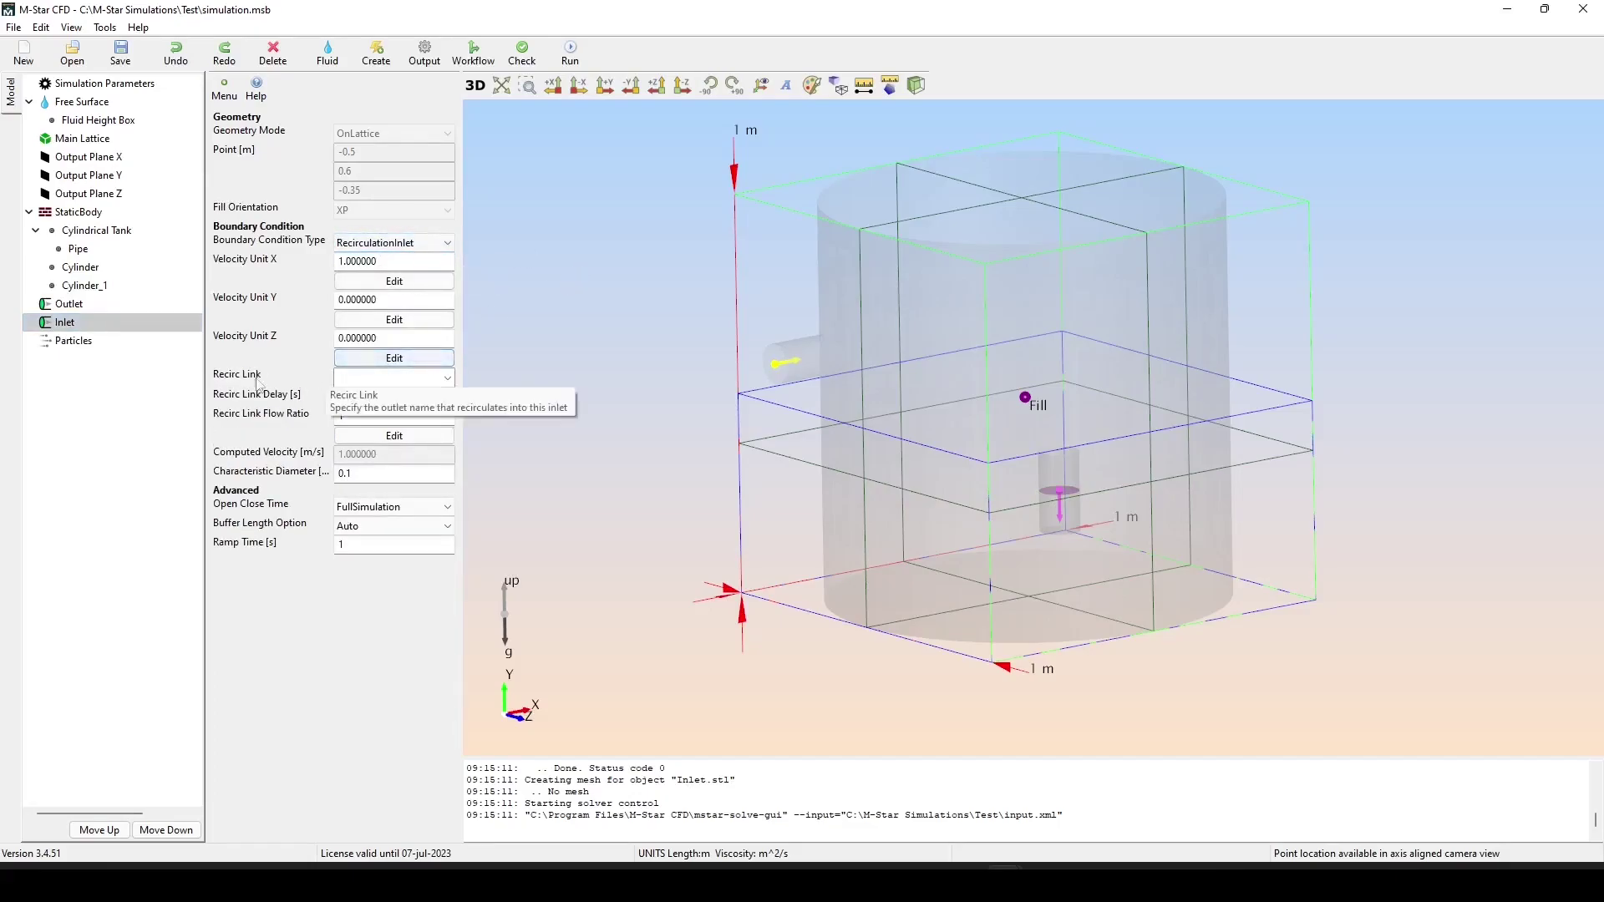
{"action": "left_click", "coordinate": [396, 381]}
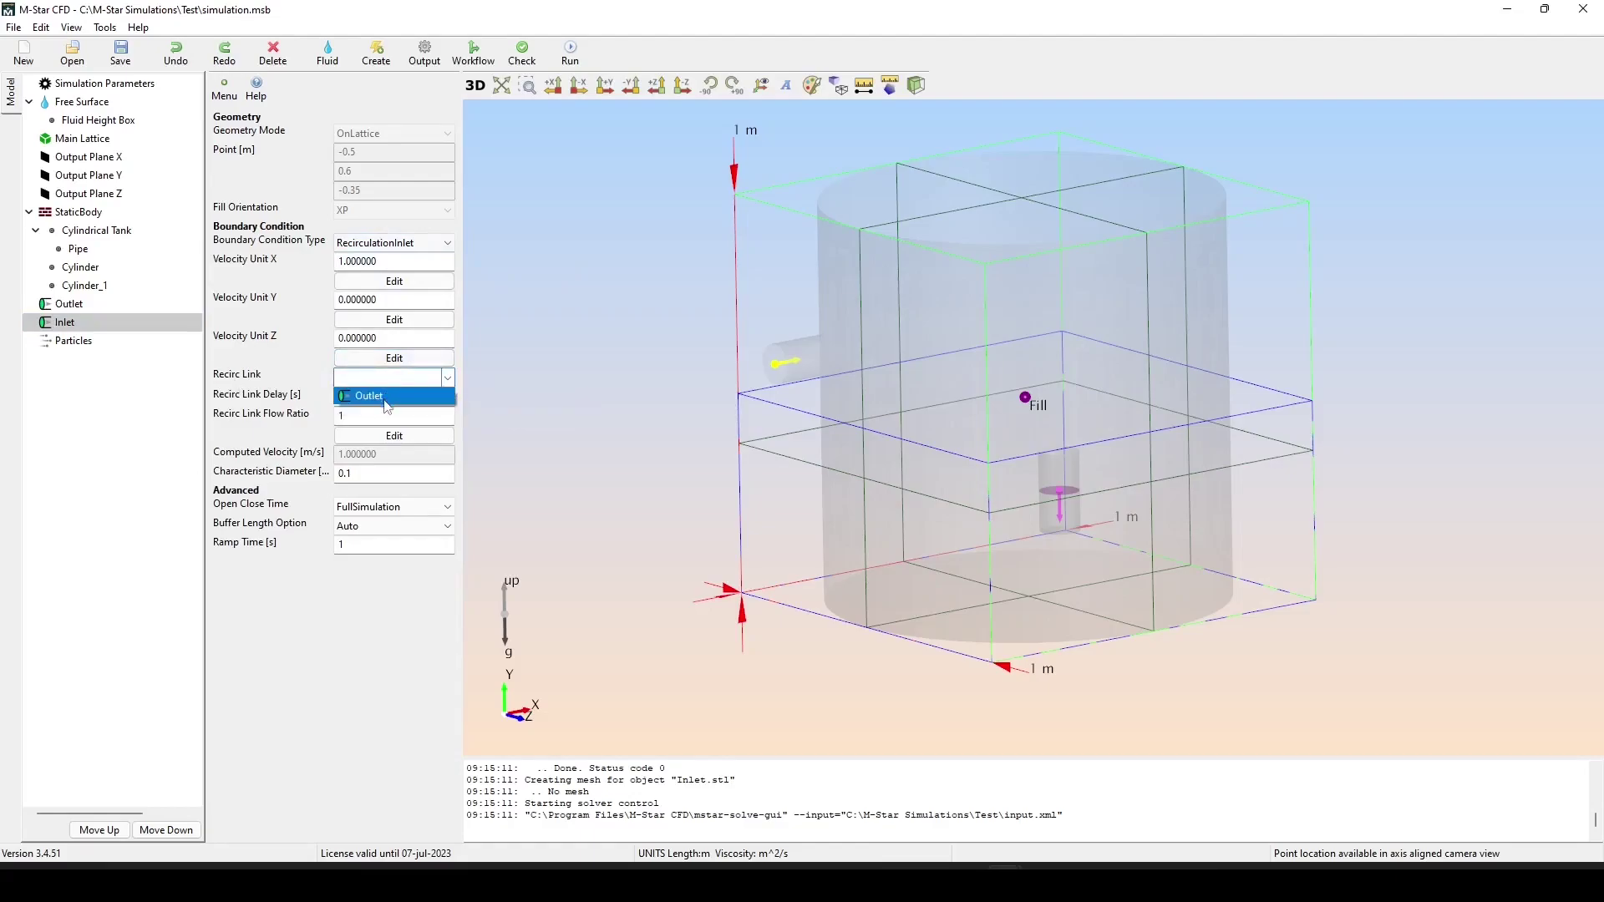
{"action": "left_click", "coordinate": [386, 398]}
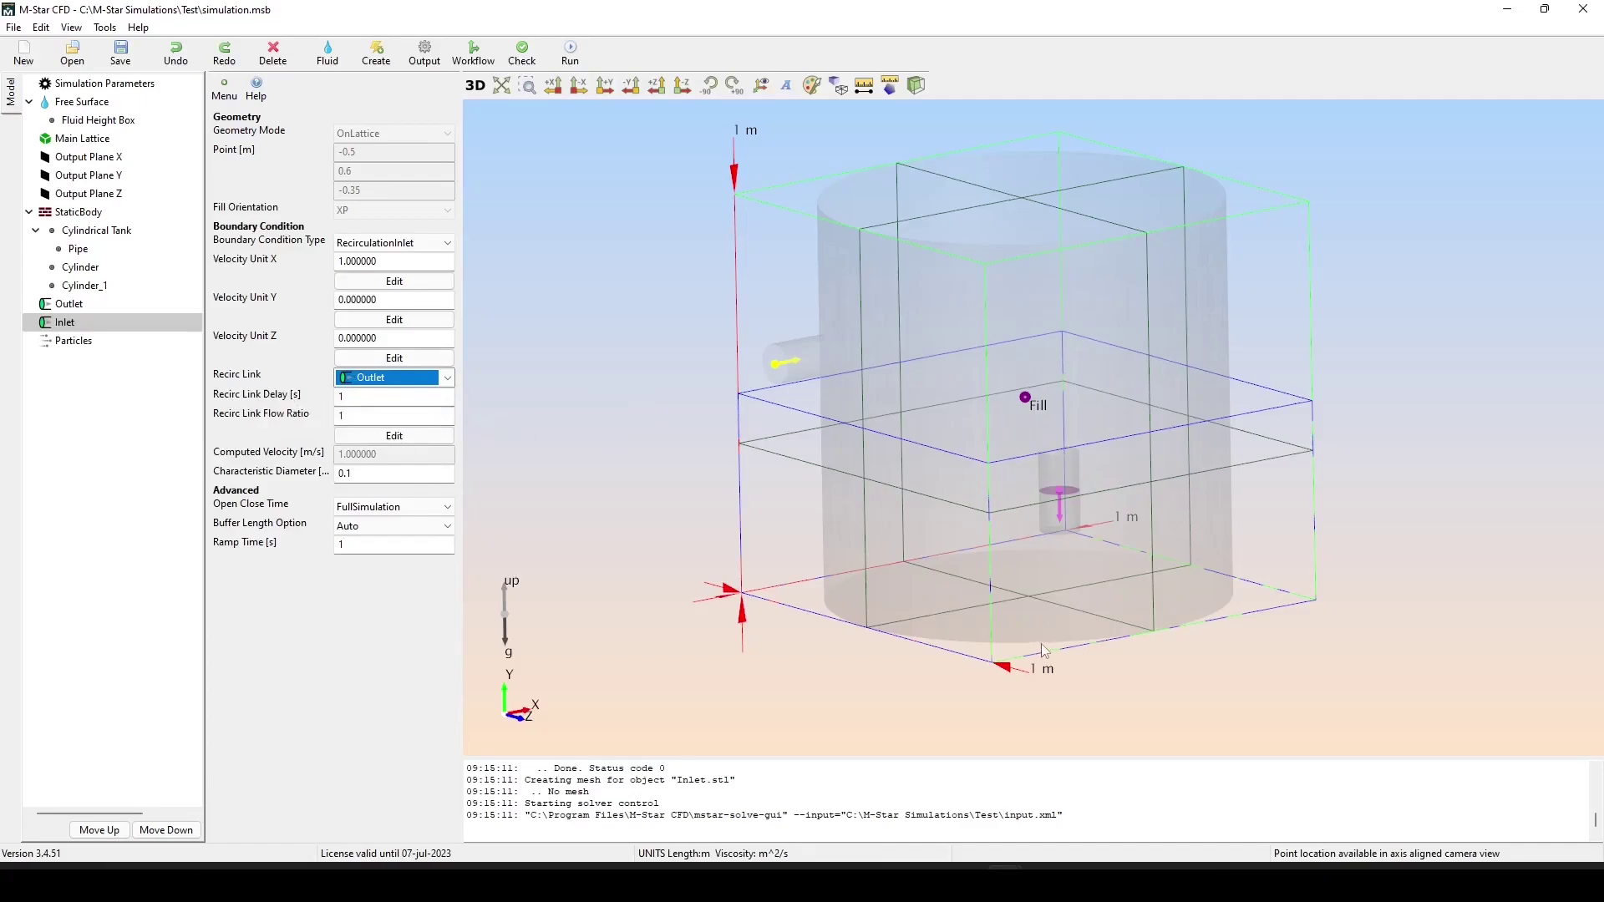
{"action": "left_click", "coordinate": [356, 397]}
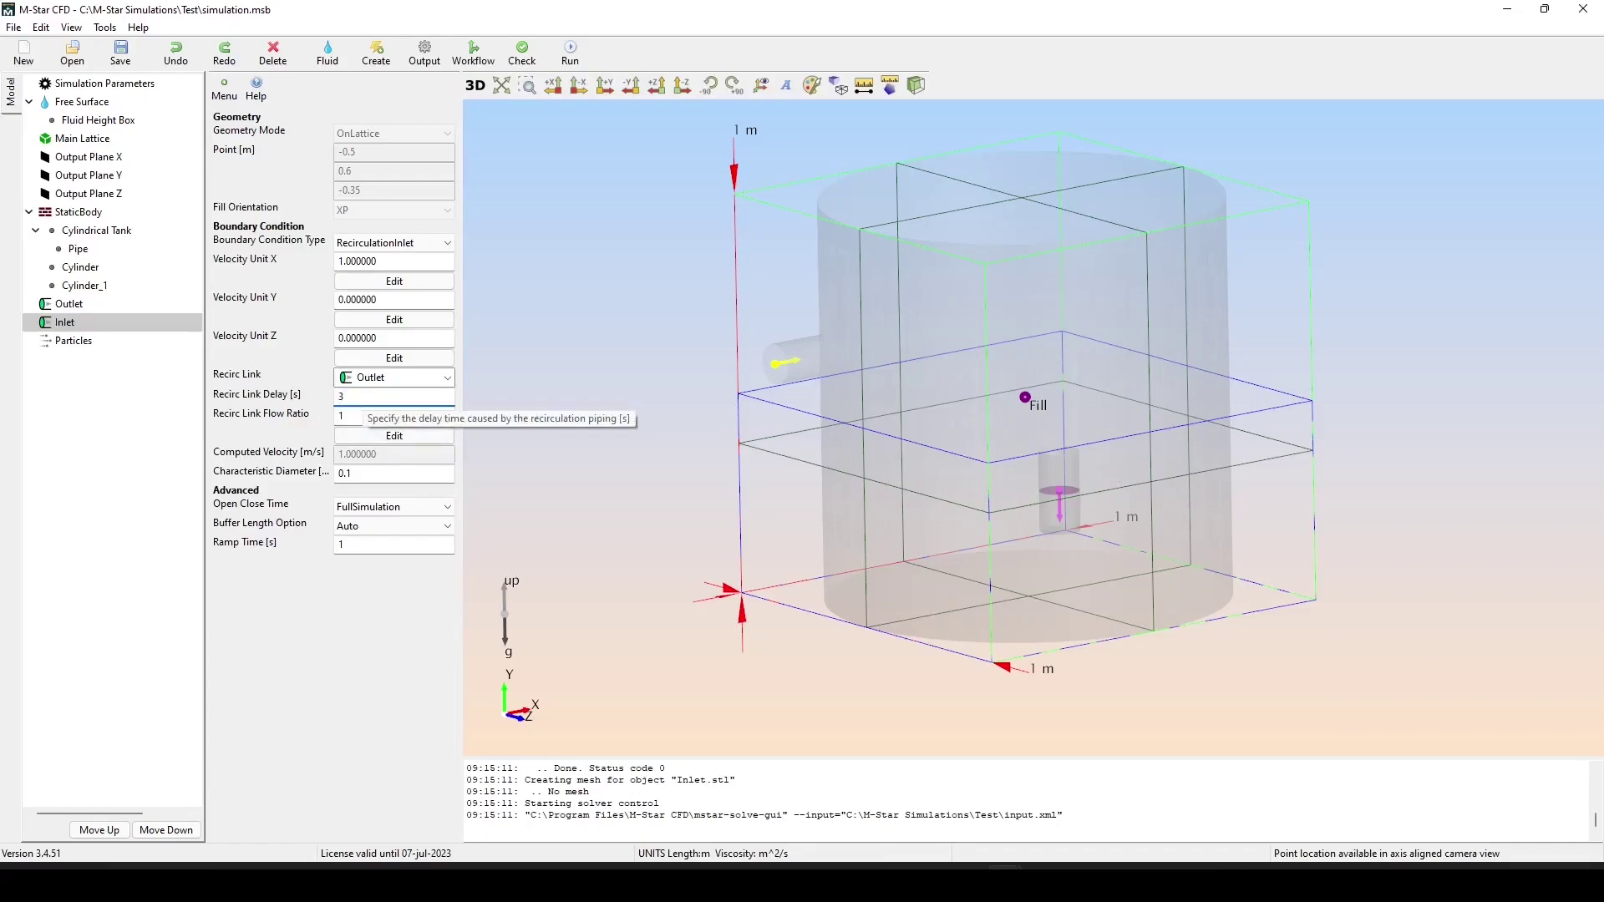
{"action": "left_click", "coordinate": [364, 416]}
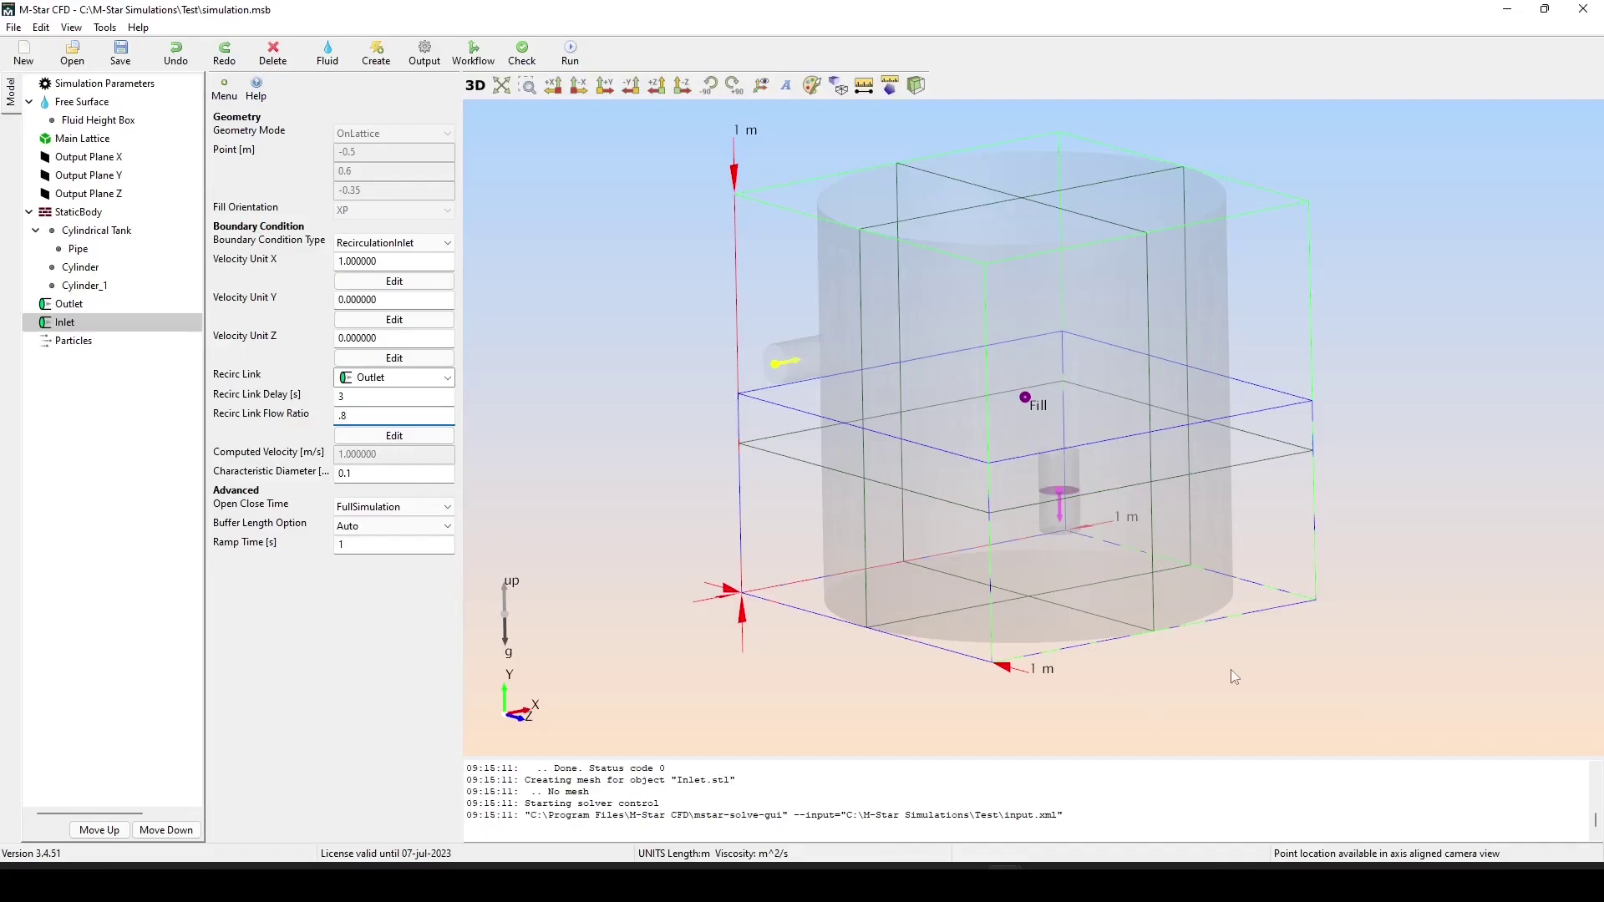
Review the particle settings and add a scalar field to the model.
{"action": "left_click", "coordinate": [73, 343]}
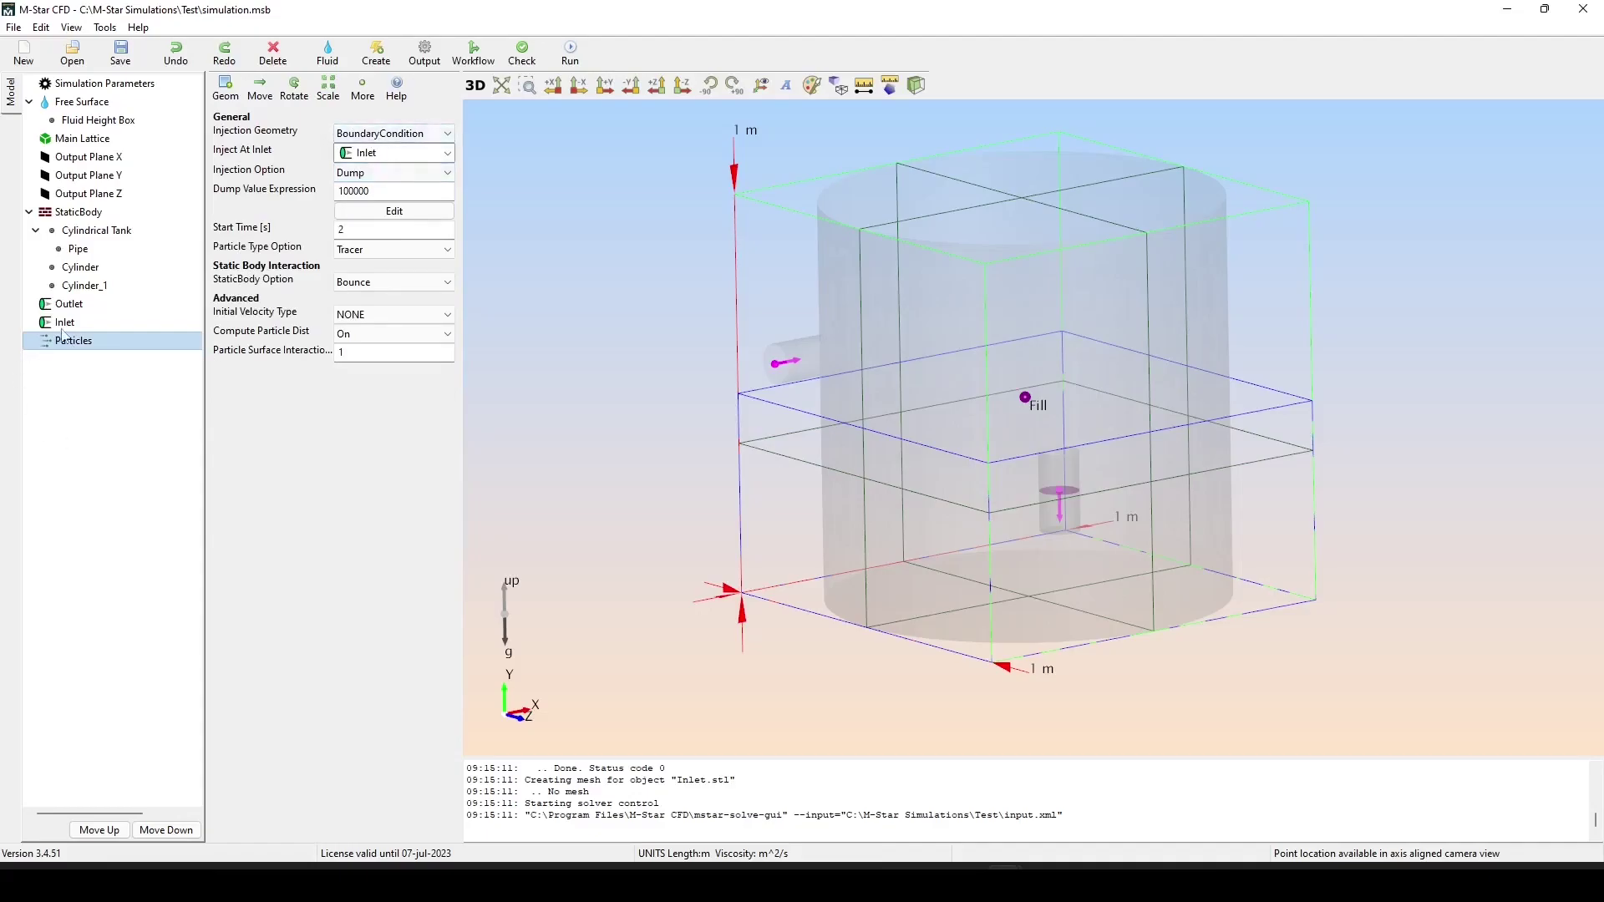
{"action": "left_click", "coordinate": [377, 54]}
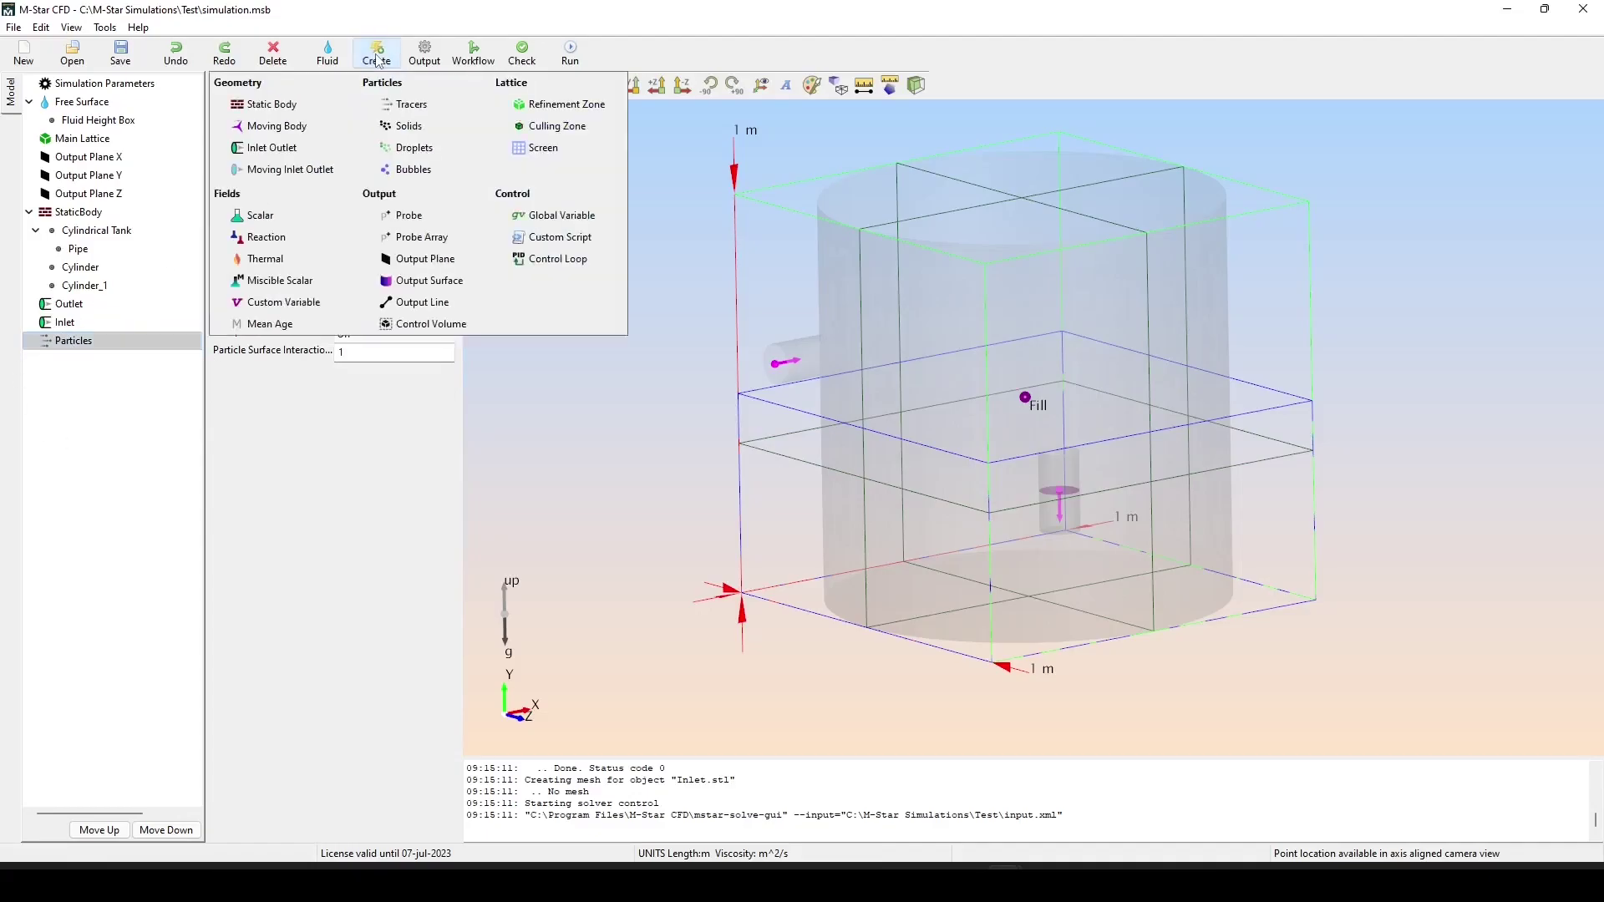
{"action": "left_click", "coordinate": [260, 216]}
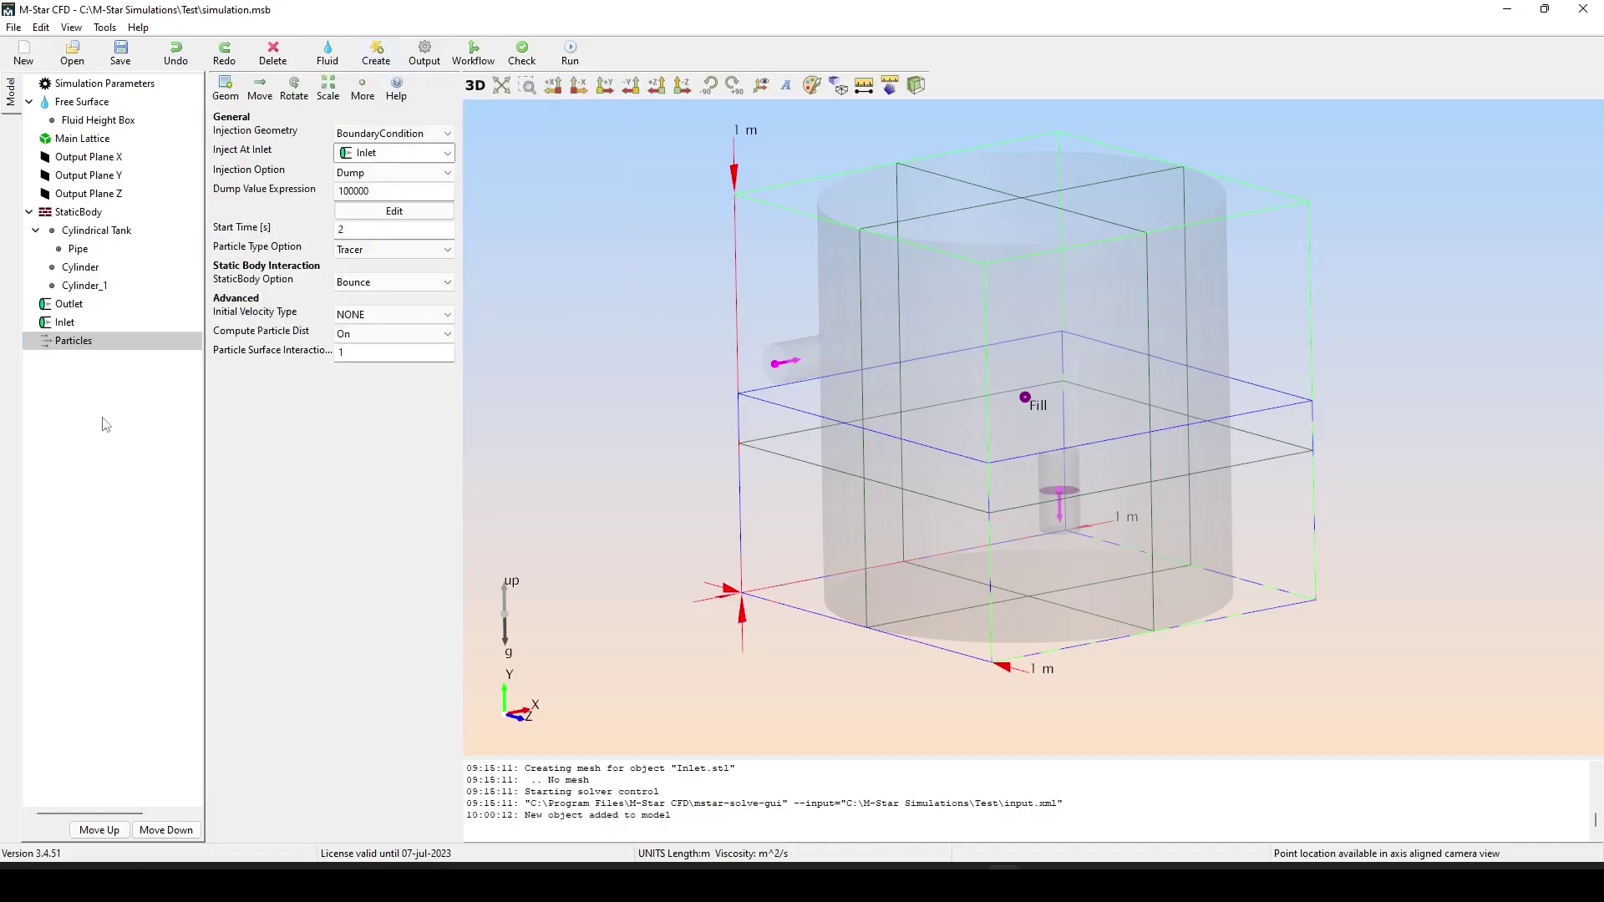
{"action": "left_click", "coordinate": [857, 717]}
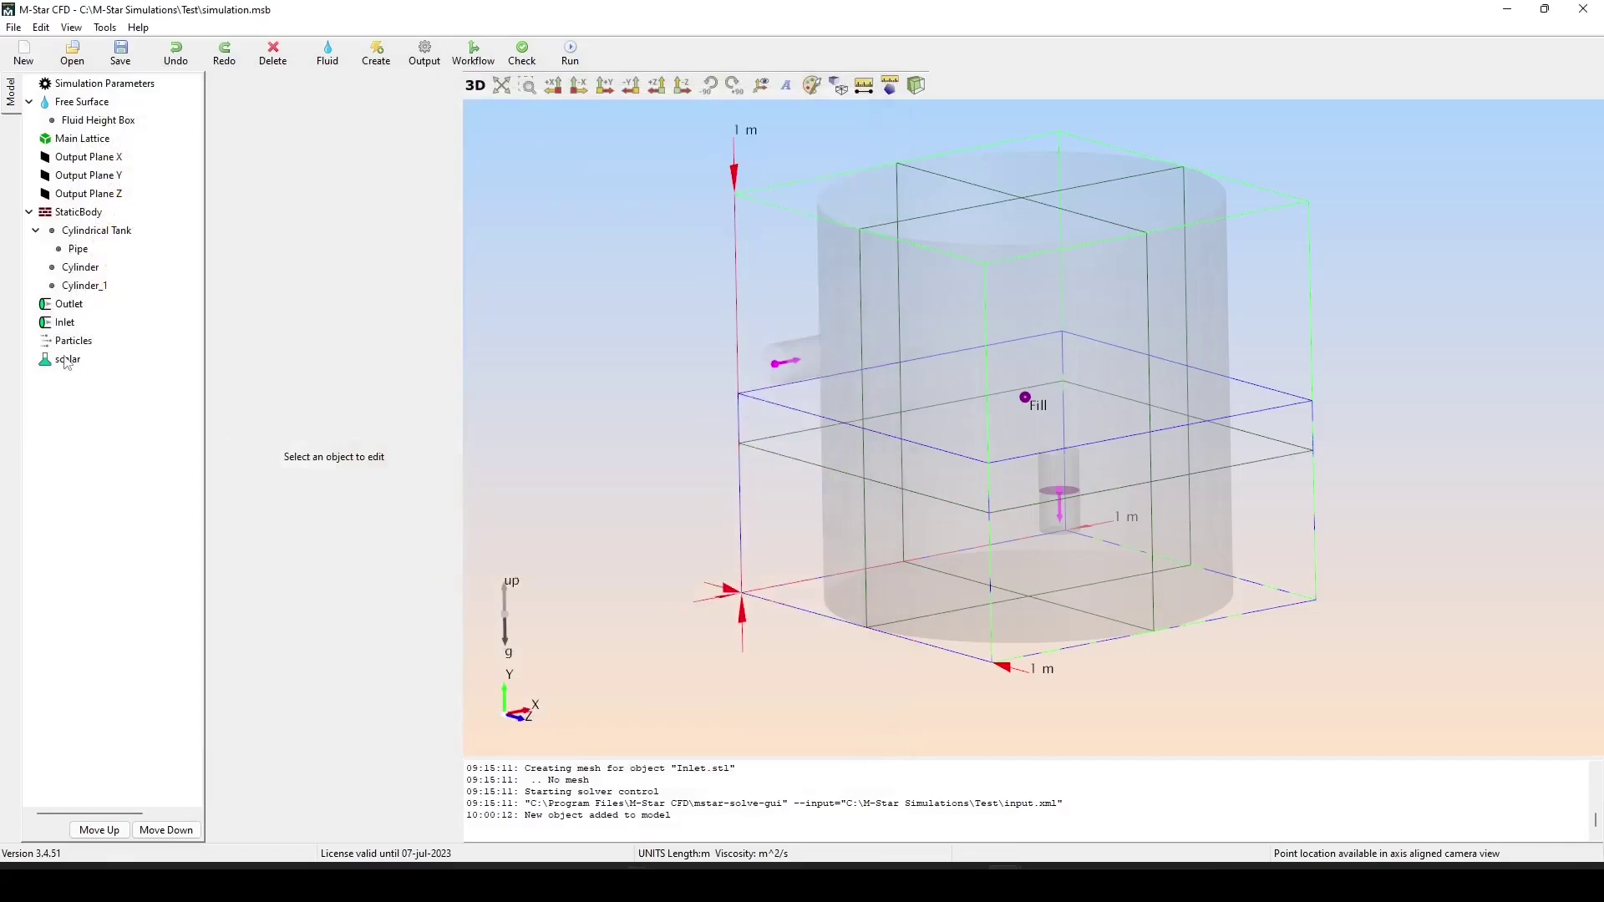
Set the scalar's outlet boundary condition to ZeroGradient and its inlet boundary condition to Recirculation.
{"action": "left_click", "coordinate": [66, 359]}
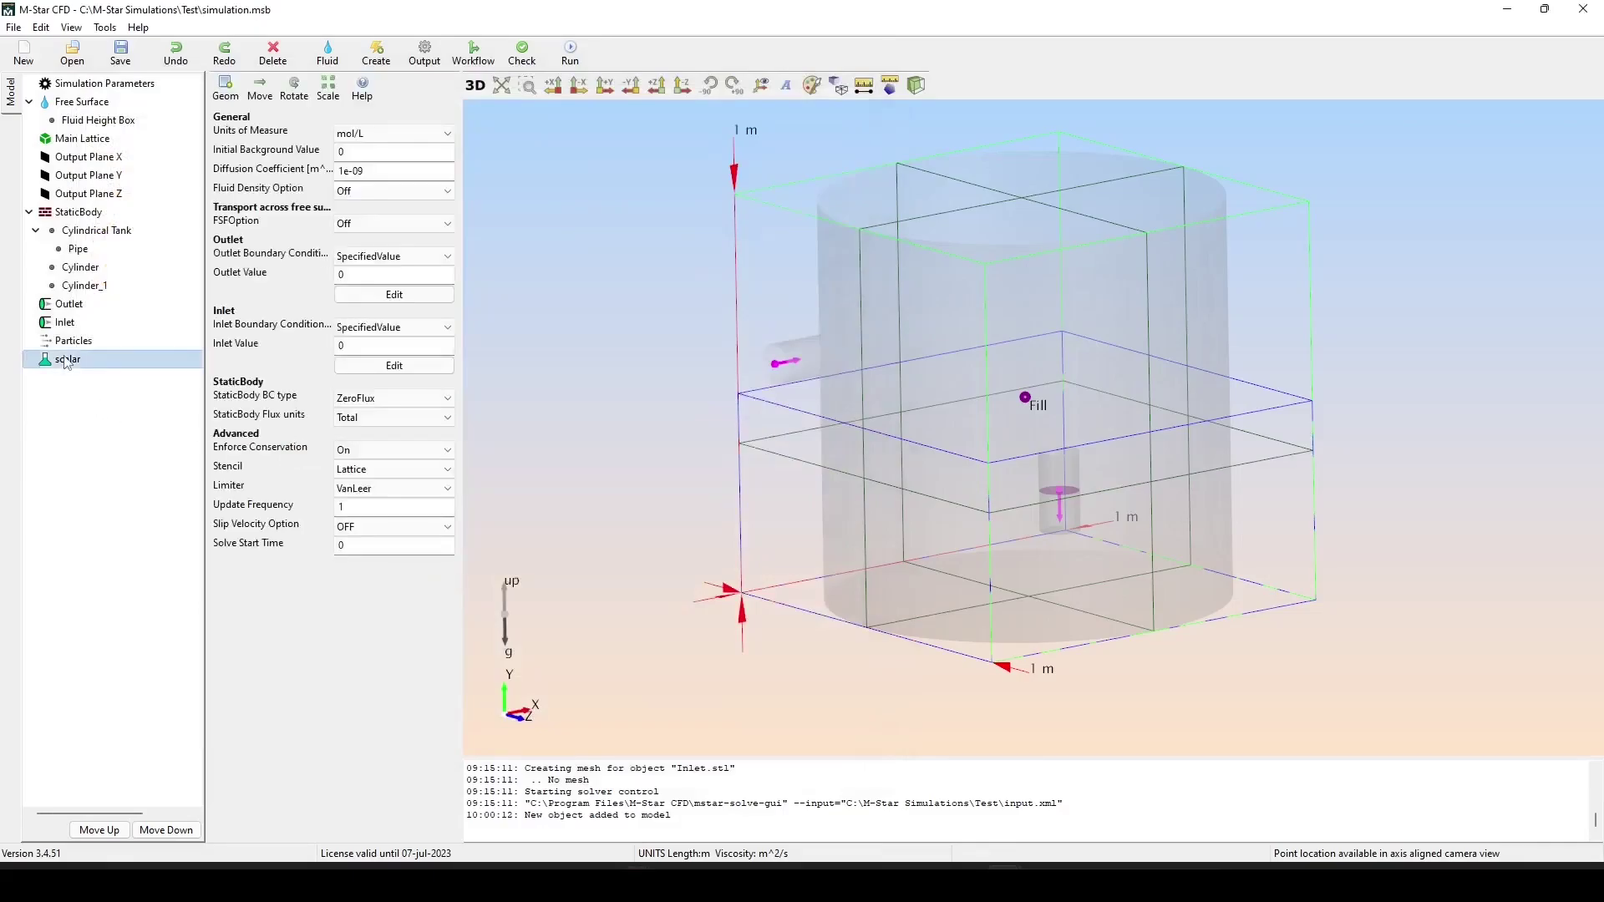
{"action": "left_click", "coordinate": [384, 257]}
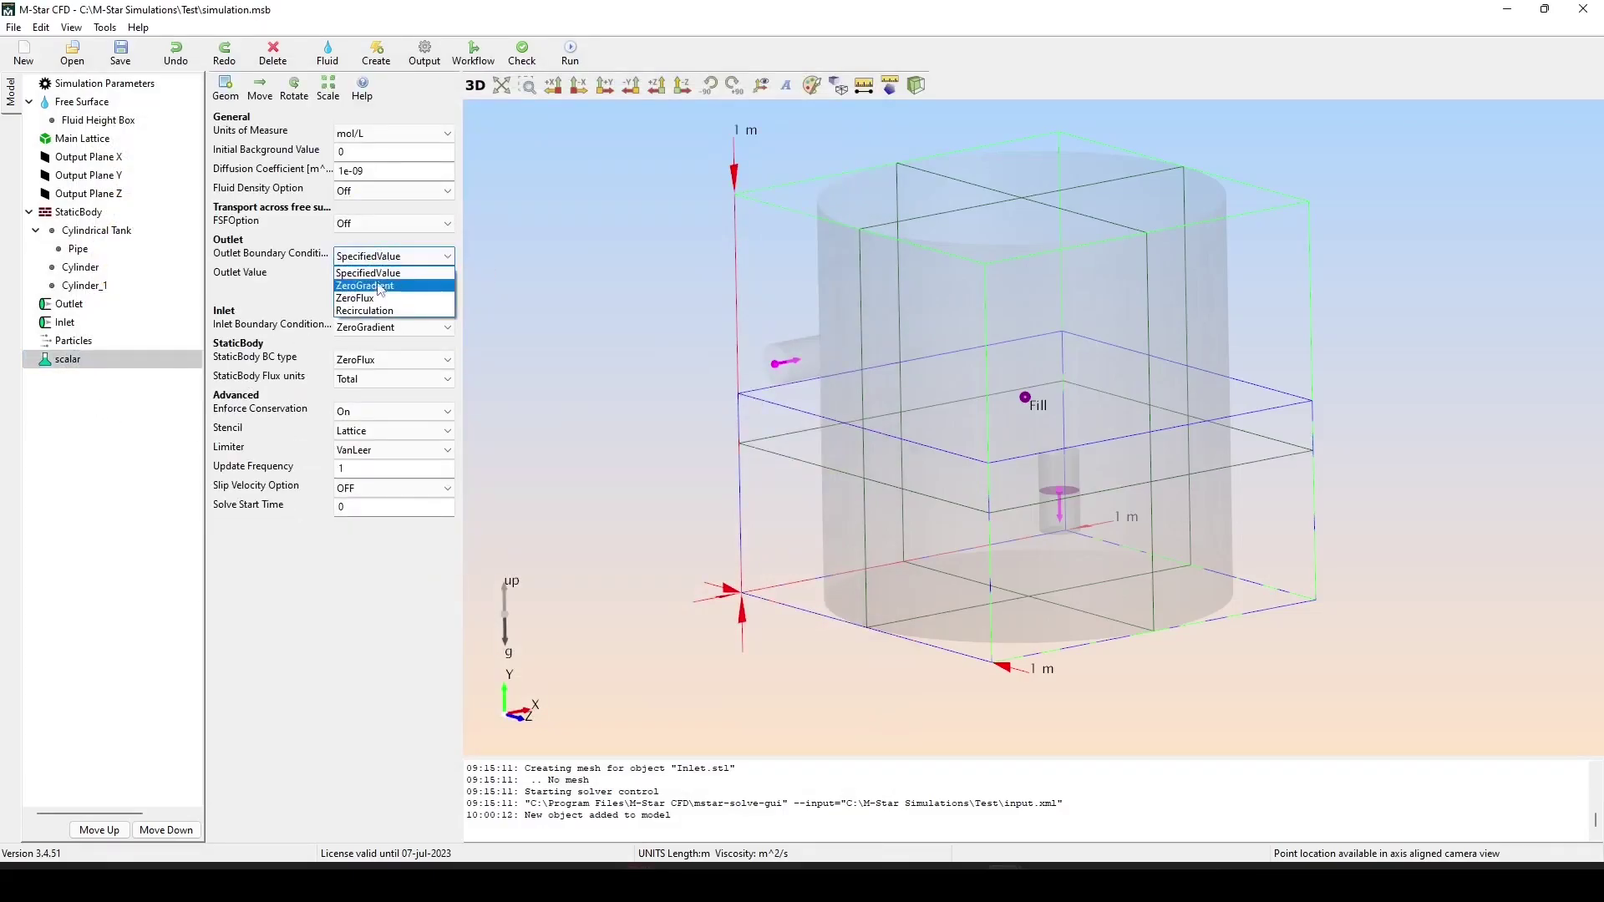
{"action": "left_click", "coordinate": [380, 285]}
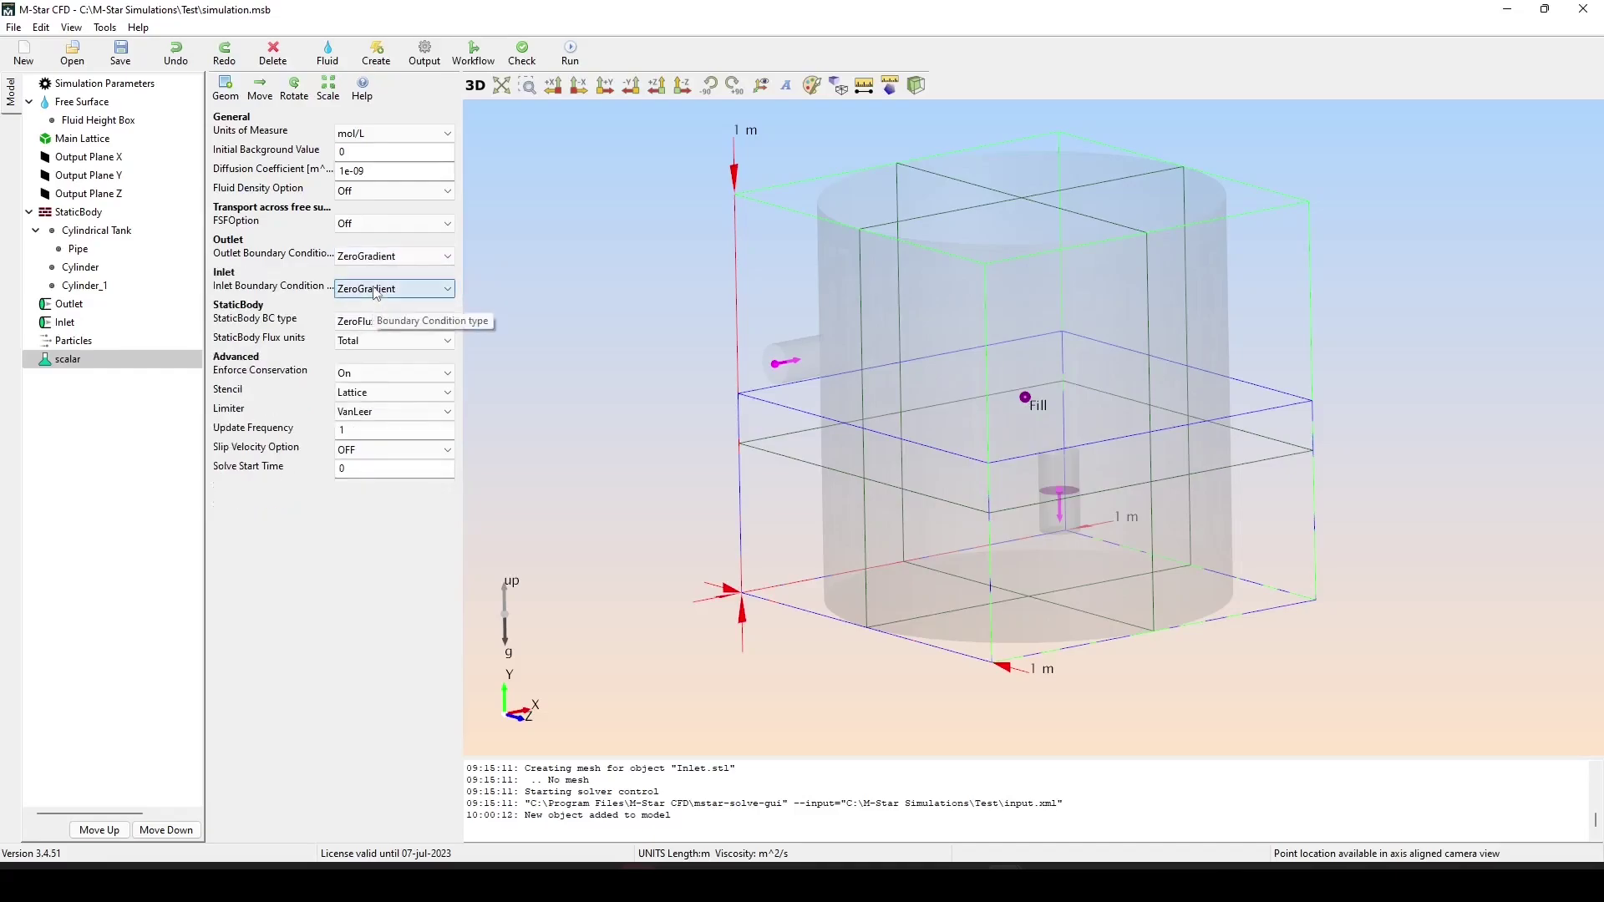
{"action": "left_click", "coordinate": [386, 288]}
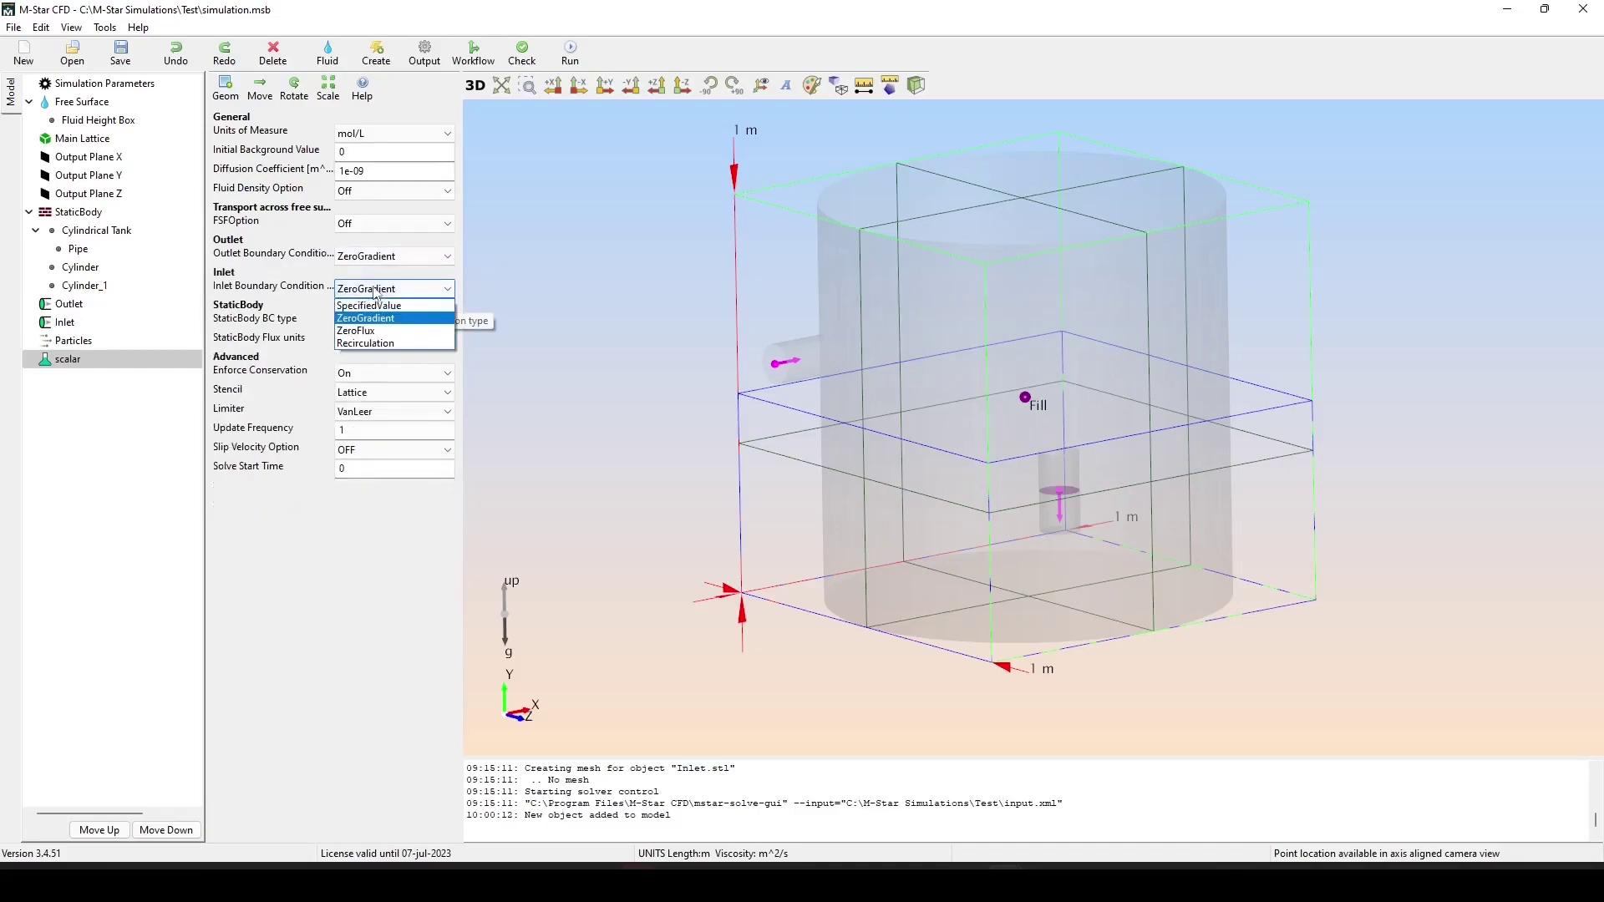
{"action": "left_click", "coordinate": [376, 343]}
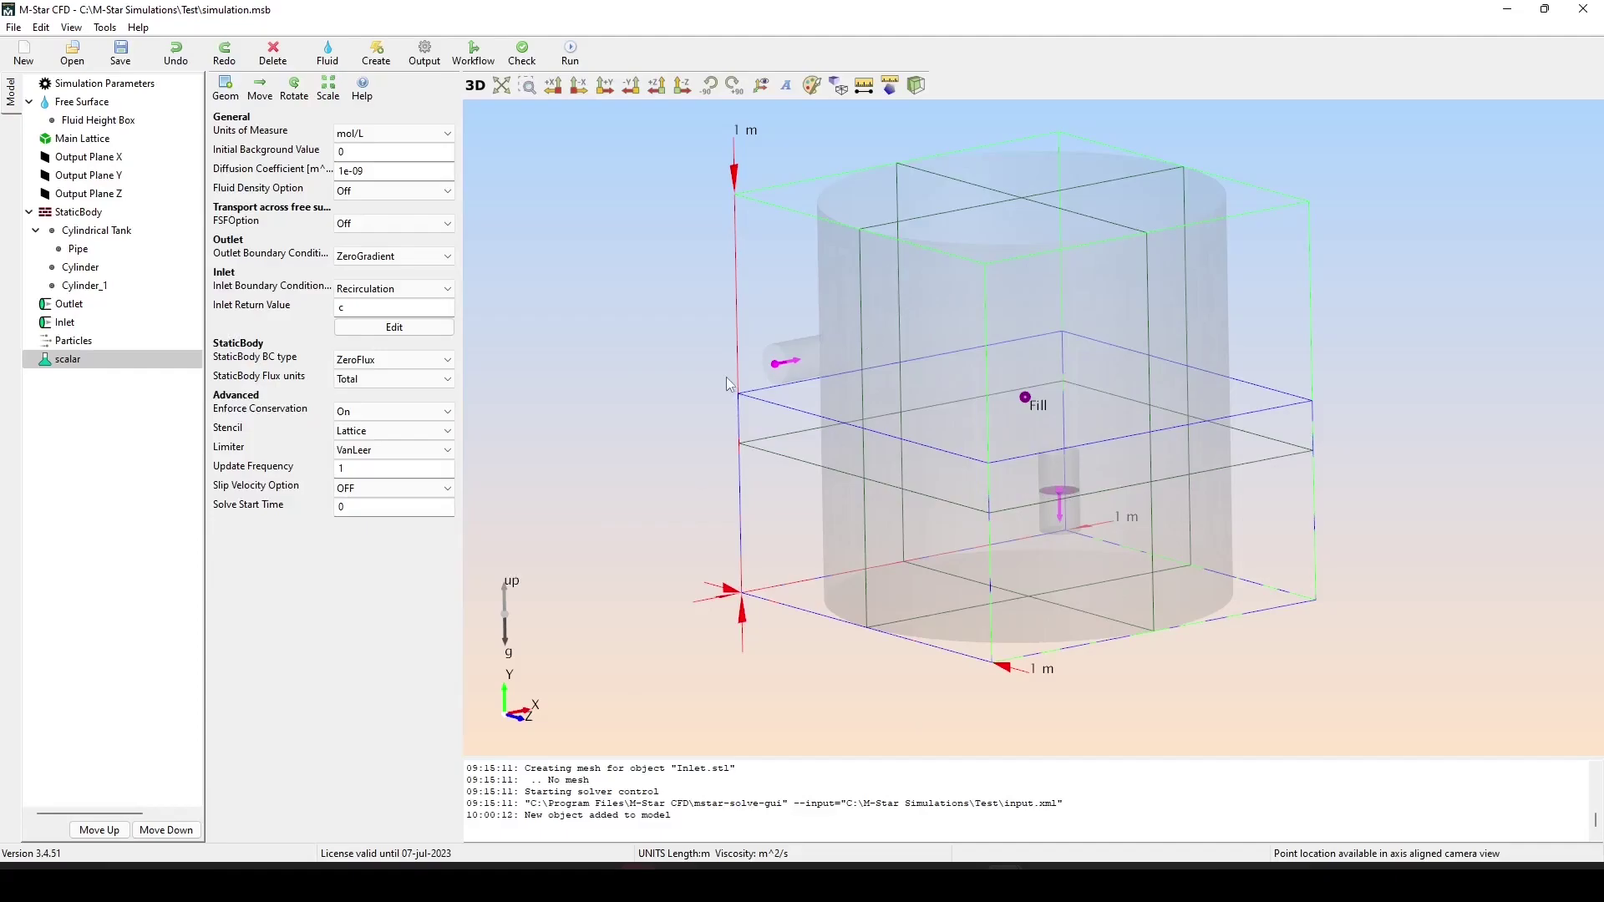
Write the scalar's inlet return value code with the condition if(t>5 && t<5.1) setting value = 10.
{"action": "left_click", "coordinate": [395, 331]}
{"action": "left_click_drag", "start_coordinate": [127, 71], "coordinate": [77, 69]}
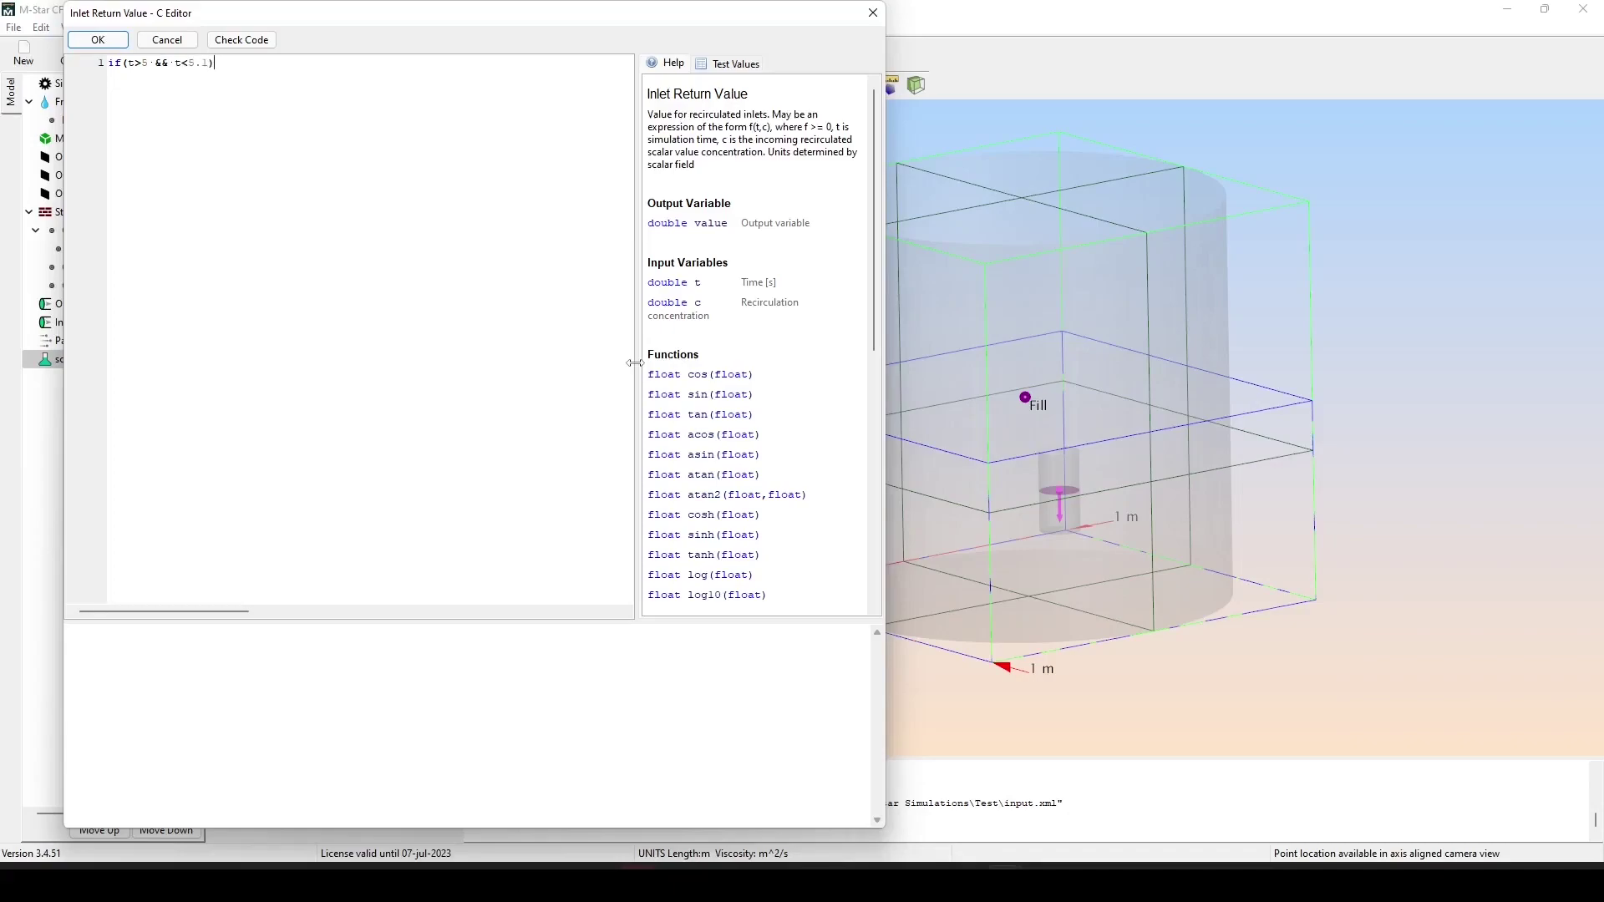
{"action": "type", "text": "value = 10;"}
{"action": "left_click", "coordinate": [98, 40]}
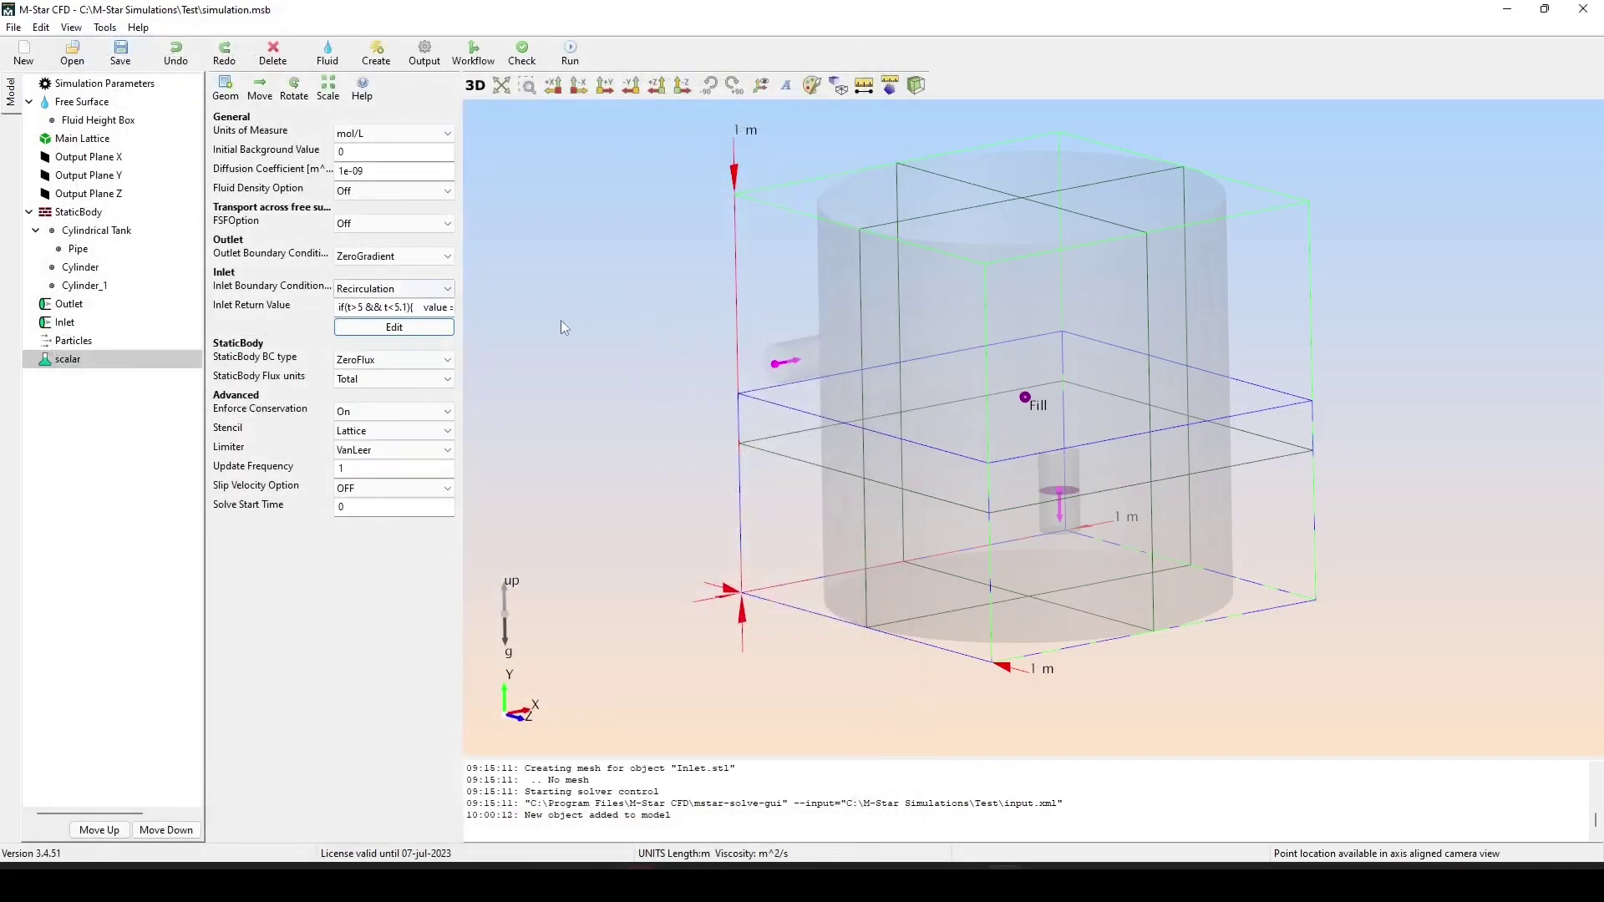
Export the case to the Test folder and run a new simulation, replacing the existing output.
{"action": "left_click_drag", "start_coordinate": [1059, 568], "coordinate": [969, 451]}
{"action": "left_click", "coordinate": [571, 54]}
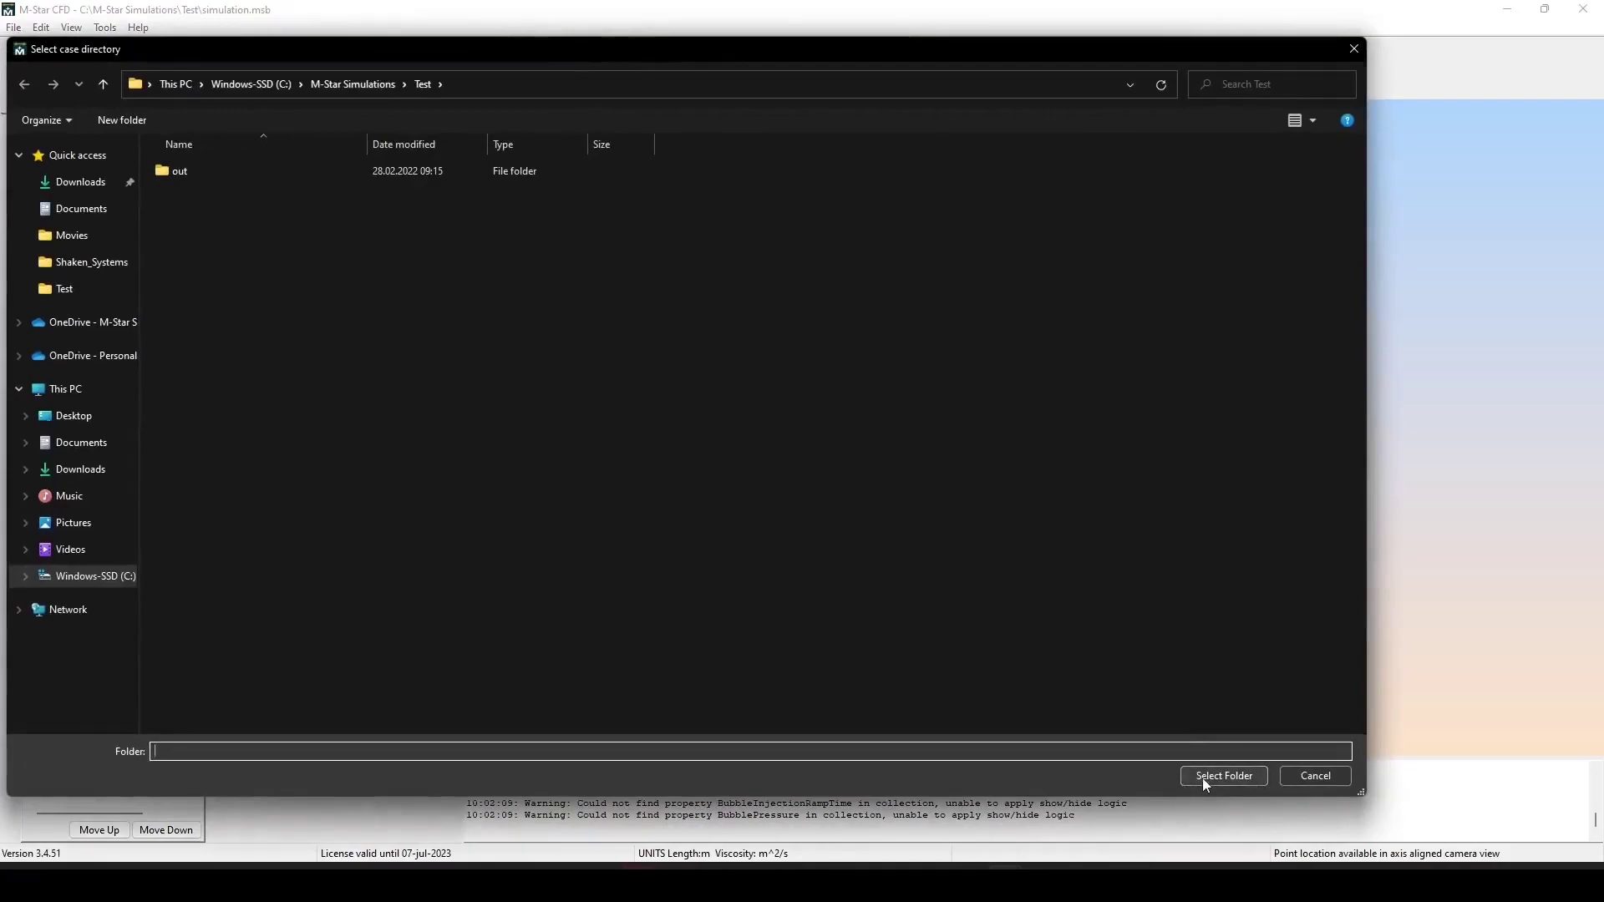
{"action": "left_click", "coordinate": [1203, 779]}
{"action": "left_click", "coordinate": [863, 434]}
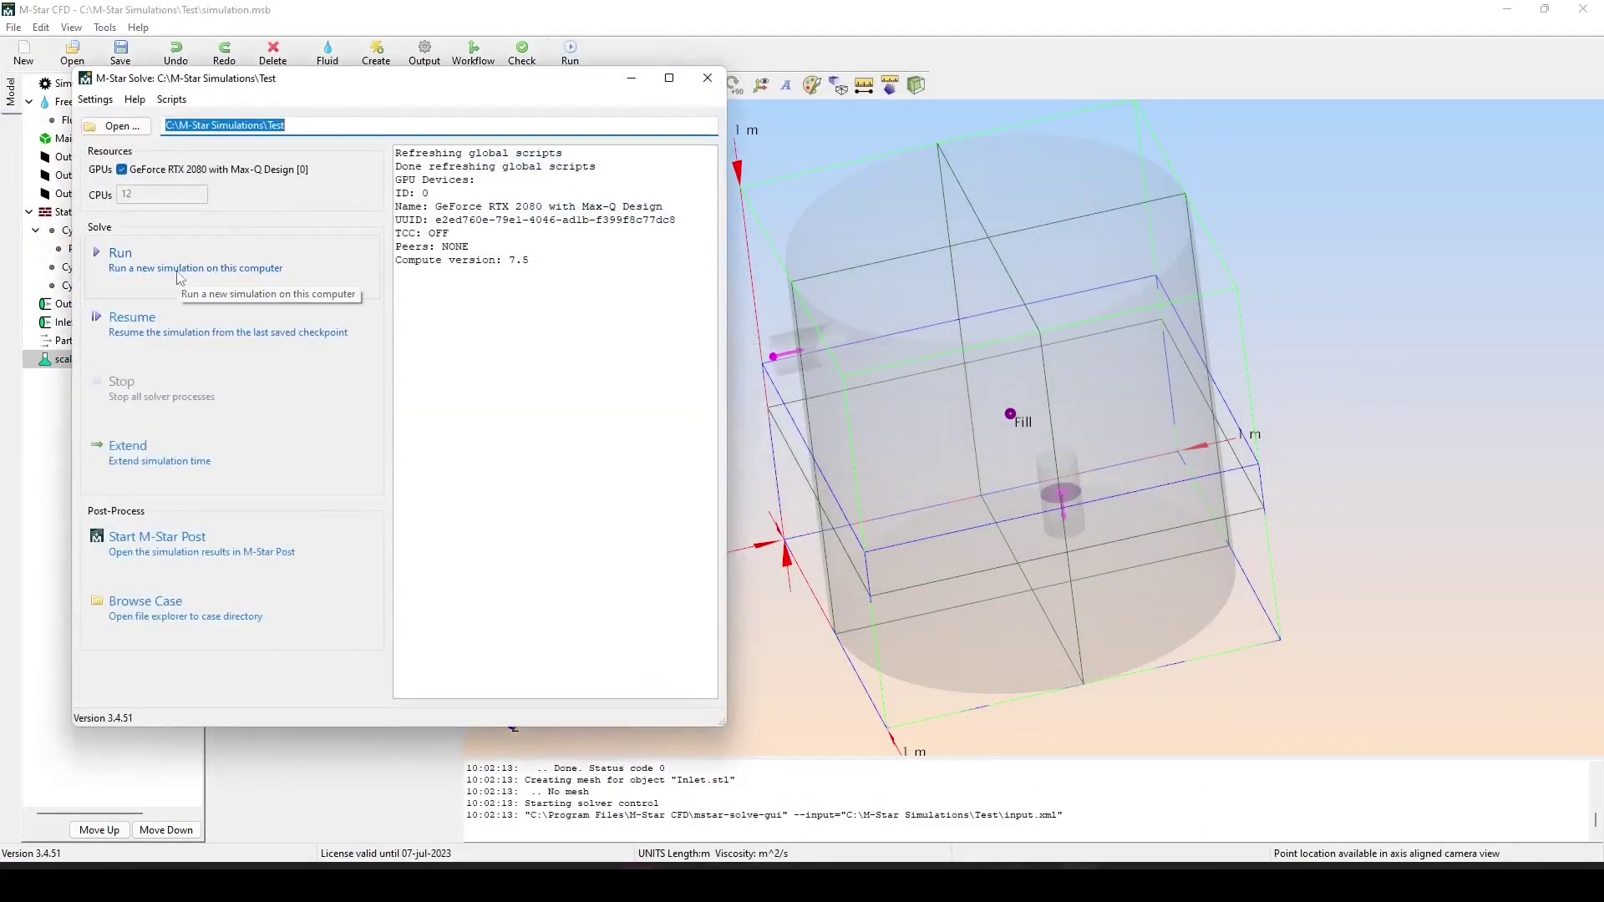
{"action": "left_click", "coordinate": [180, 278]}
{"action": "left_click", "coordinate": [501, 409]}
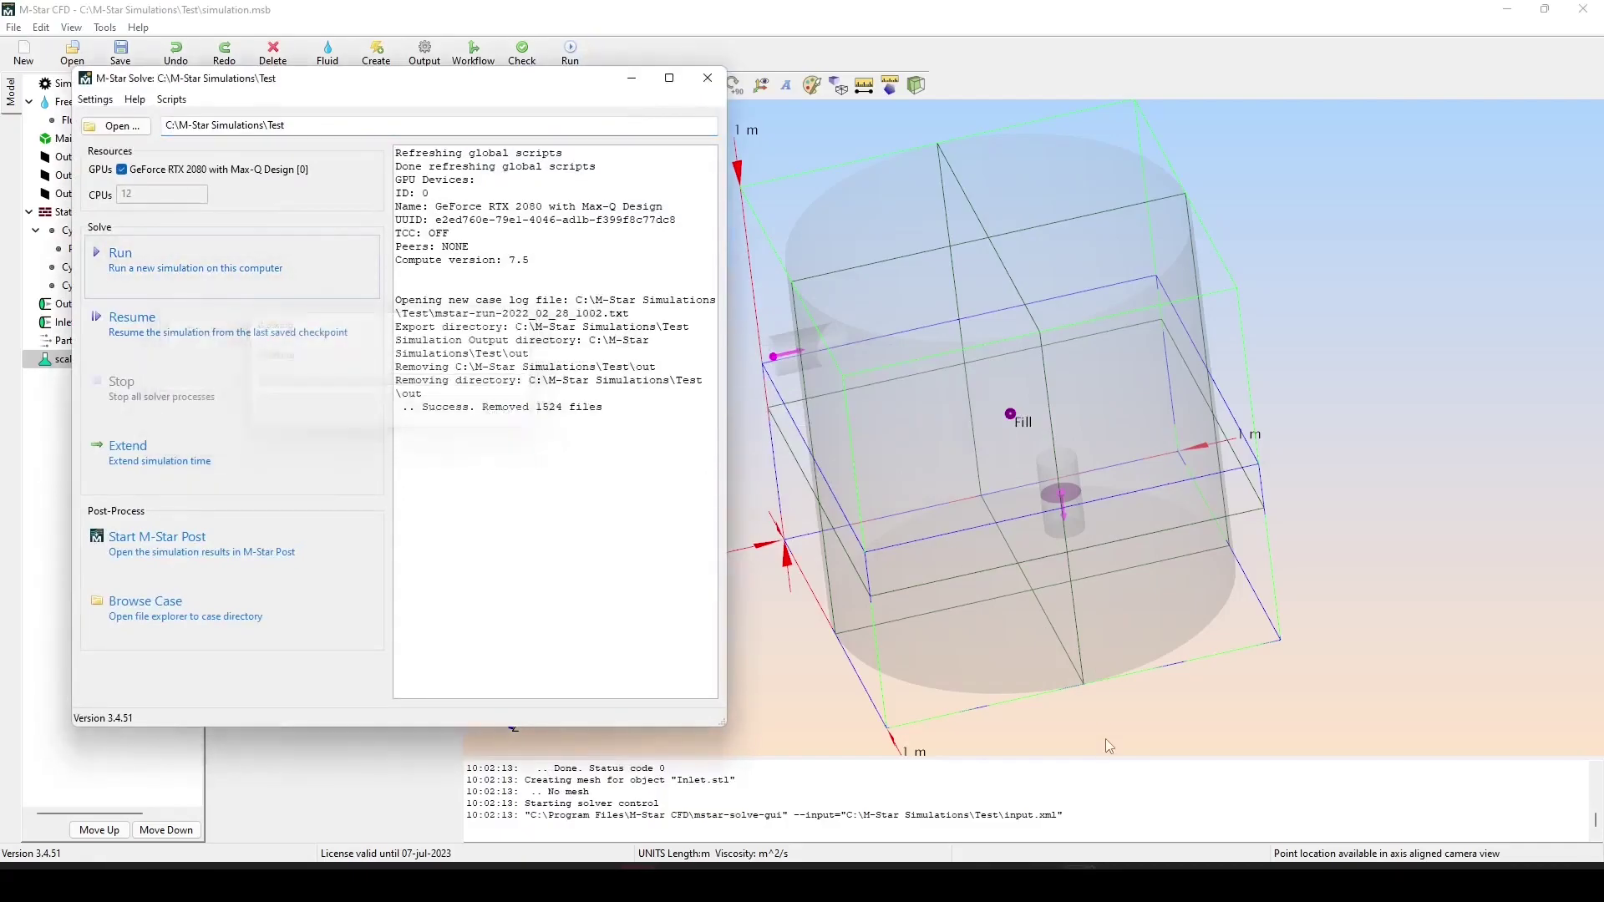
Open the finished simulation results in M-Star Post and color the VOF surface slice by the Y component of PointLocations.
{"action": "mouse_move", "coordinate": [1040, 882]}
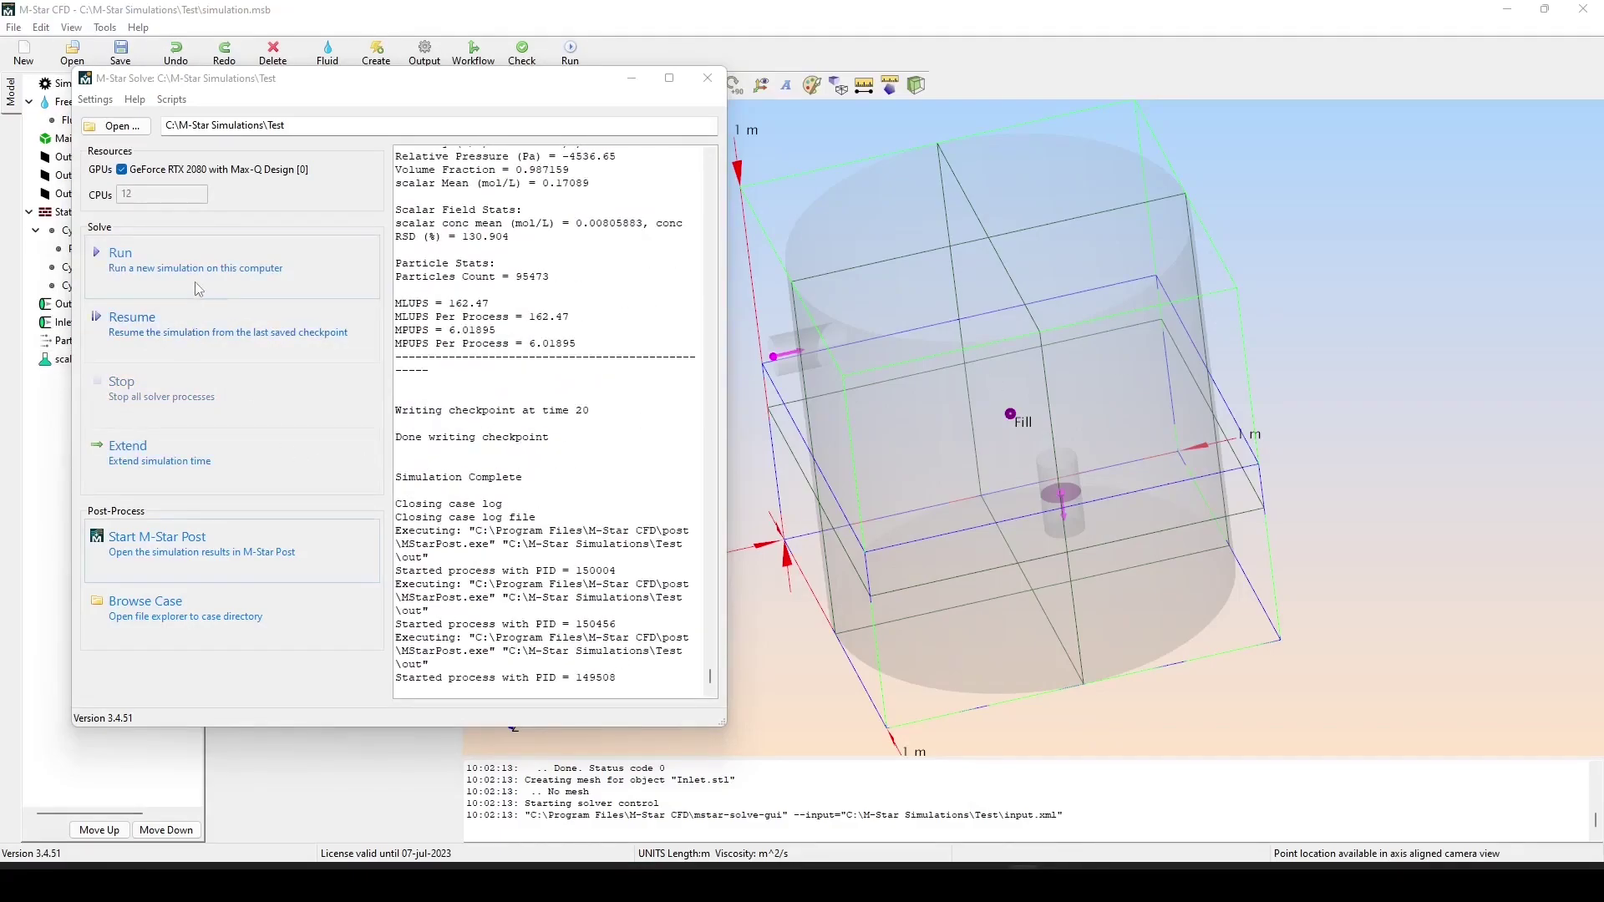
{"action": "left_click", "coordinate": [197, 554]}
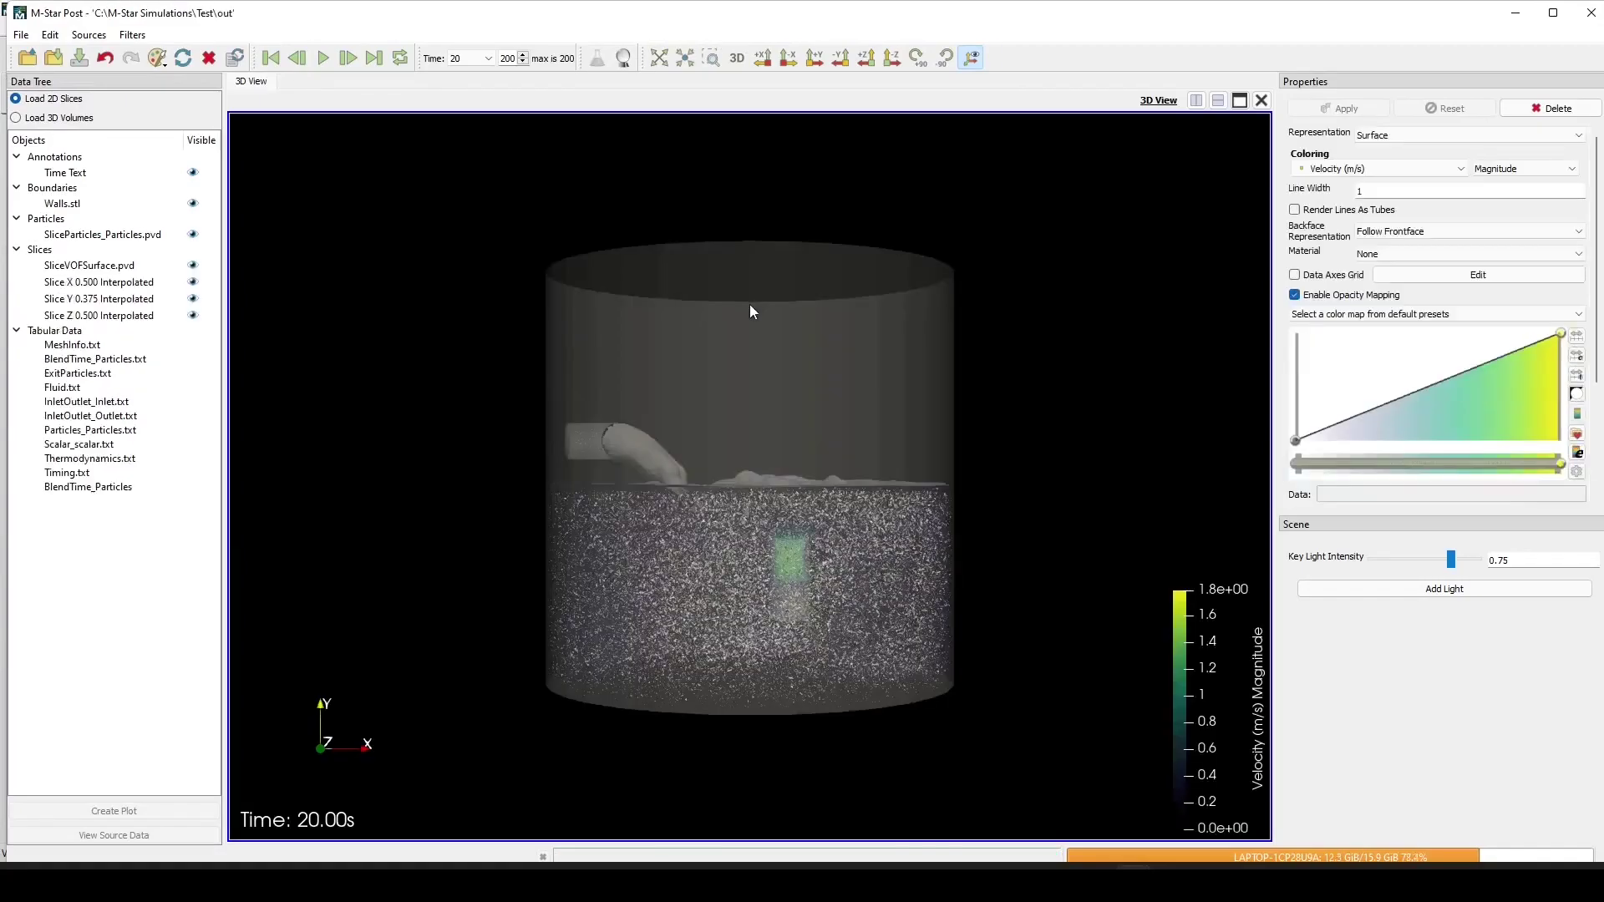
{"action": "left_click", "coordinate": [89, 264]}
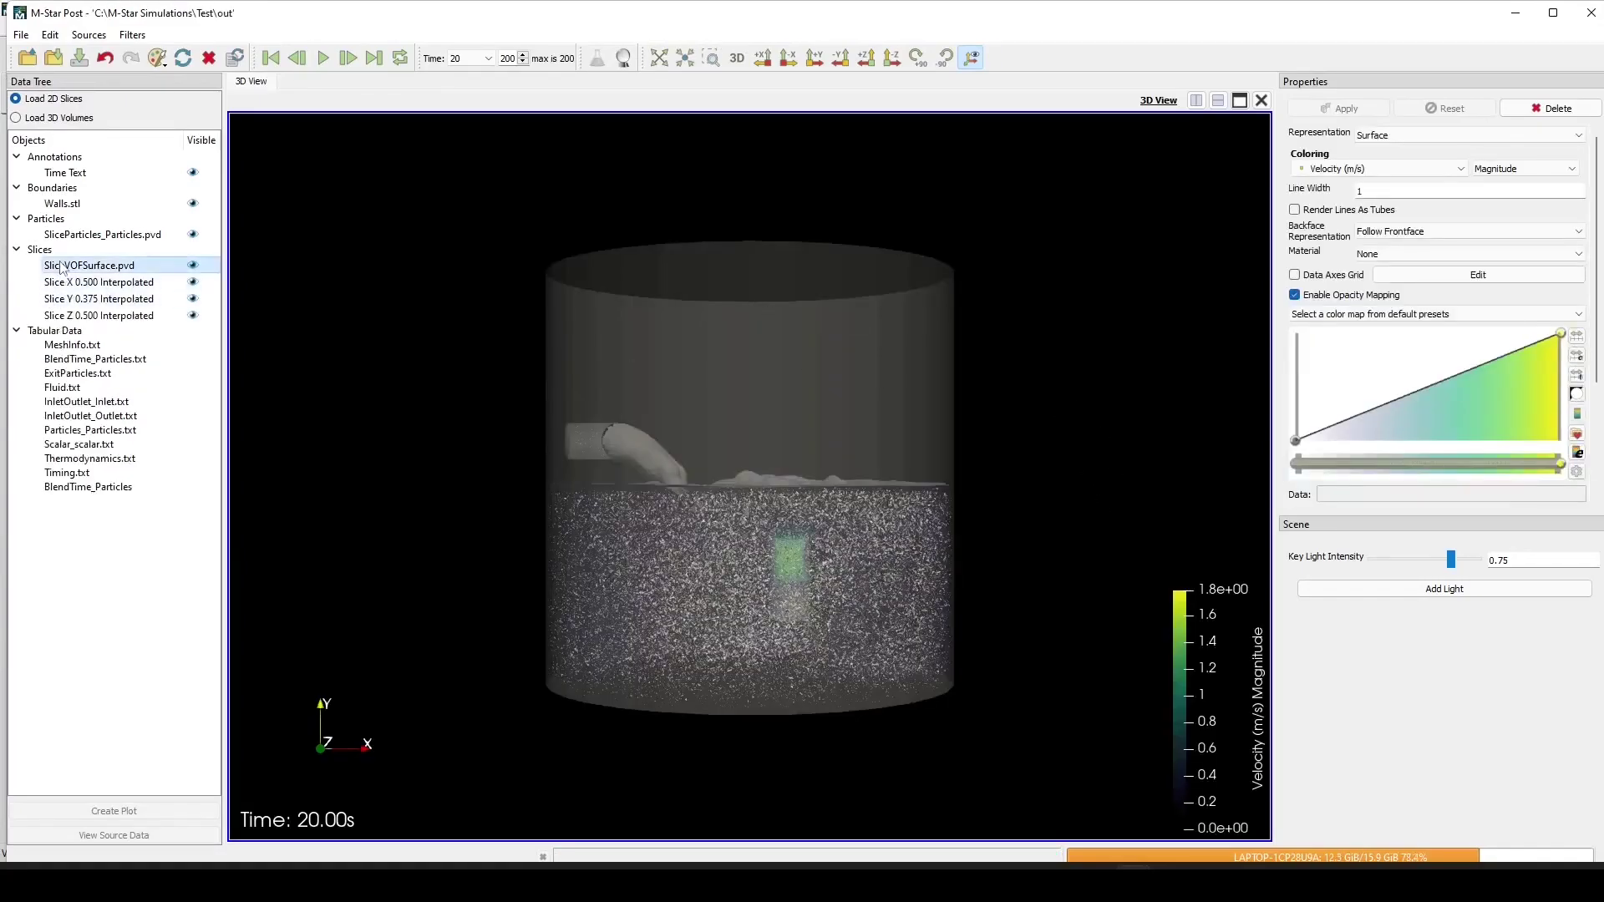
{"action": "left_click", "coordinate": [1420, 168]}
{"action": "left_click", "coordinate": [1429, 177]}
{"action": "left_click", "coordinate": [1370, 201]}
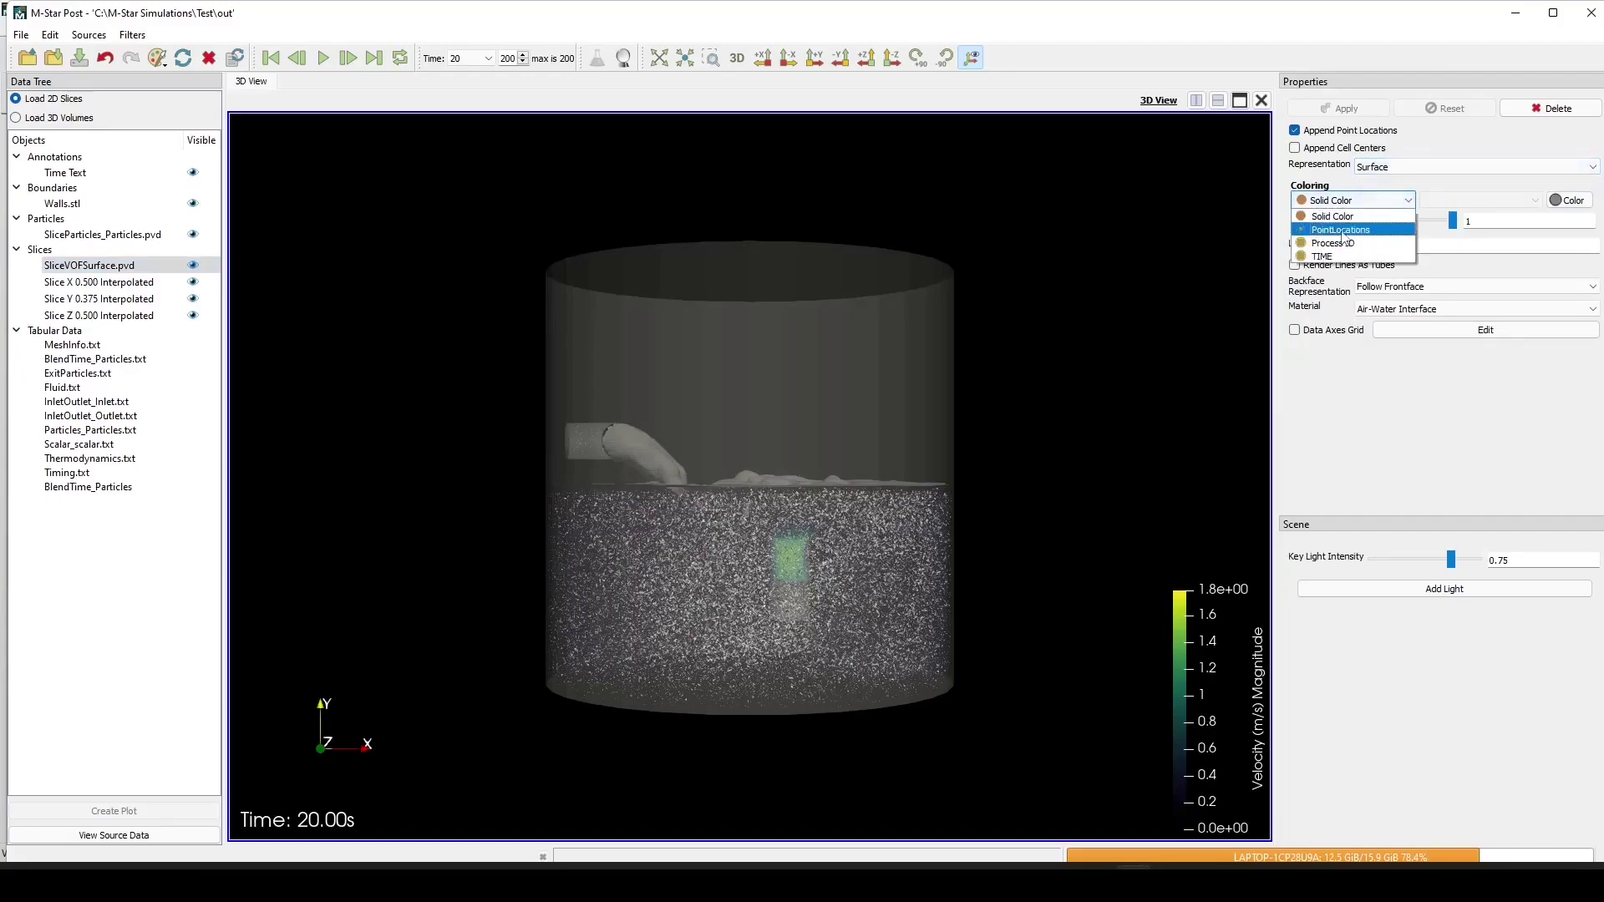
{"action": "left_click", "coordinate": [1340, 214]}
{"action": "left_click", "coordinate": [1476, 204]}
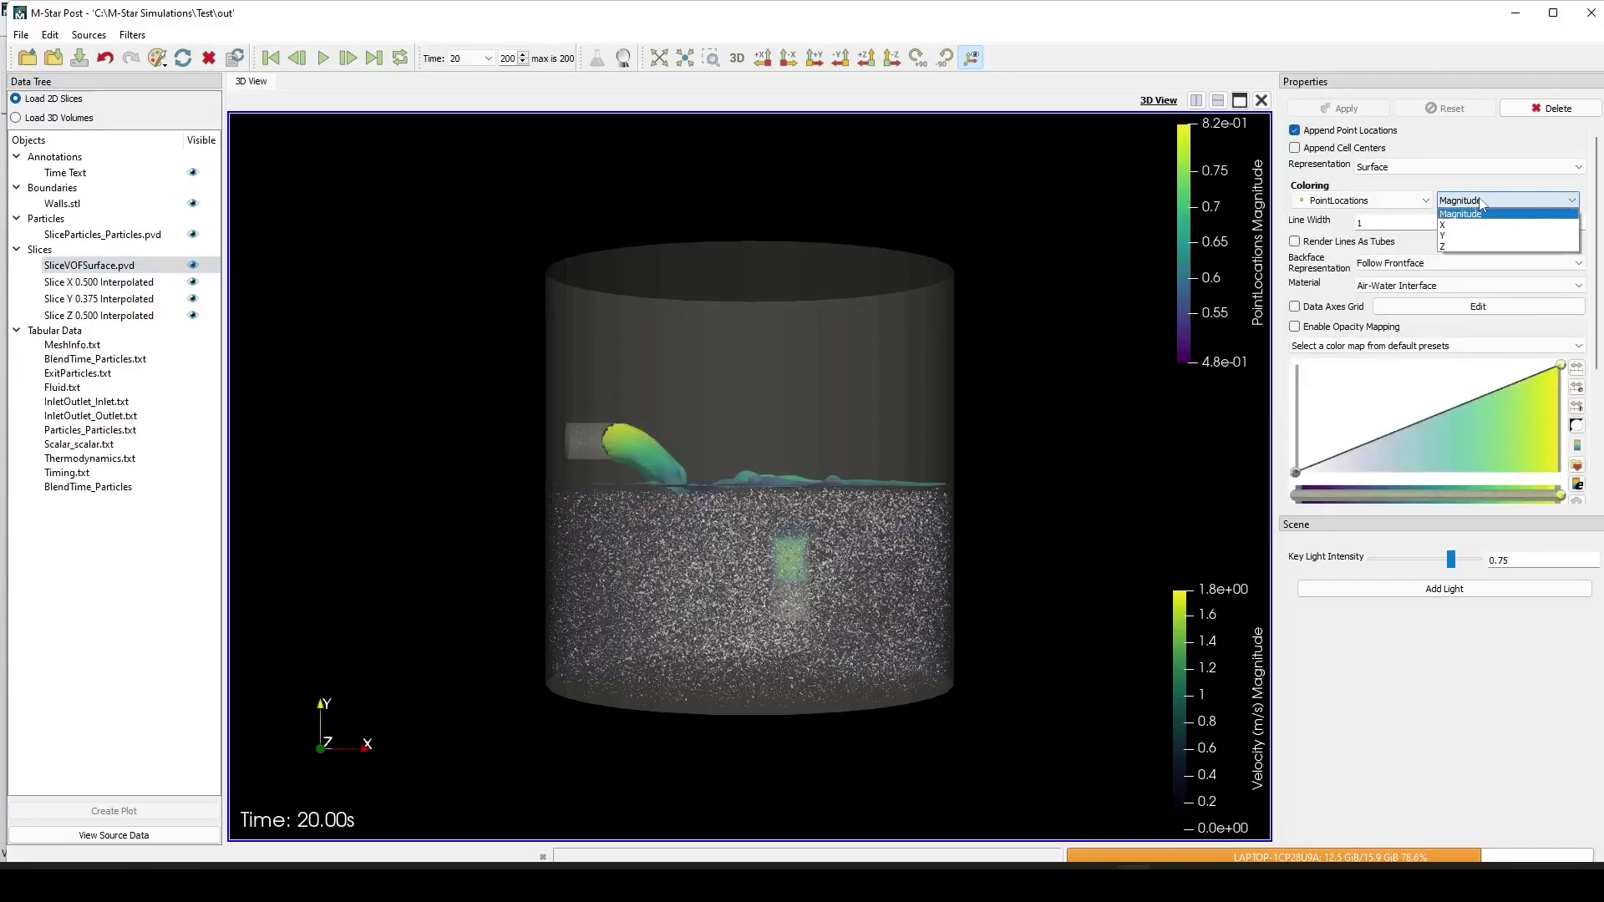
{"action": "left_click", "coordinate": [1452, 237]}
Play the slice results from the first time step, pausing to inspect the free surface, inlet jet and particles from different angles.
{"action": "left_click_drag", "start_coordinate": [1082, 514], "coordinate": [1044, 503]}
{"action": "left_click", "coordinate": [273, 58]}
{"action": "left_click", "coordinate": [324, 57]}
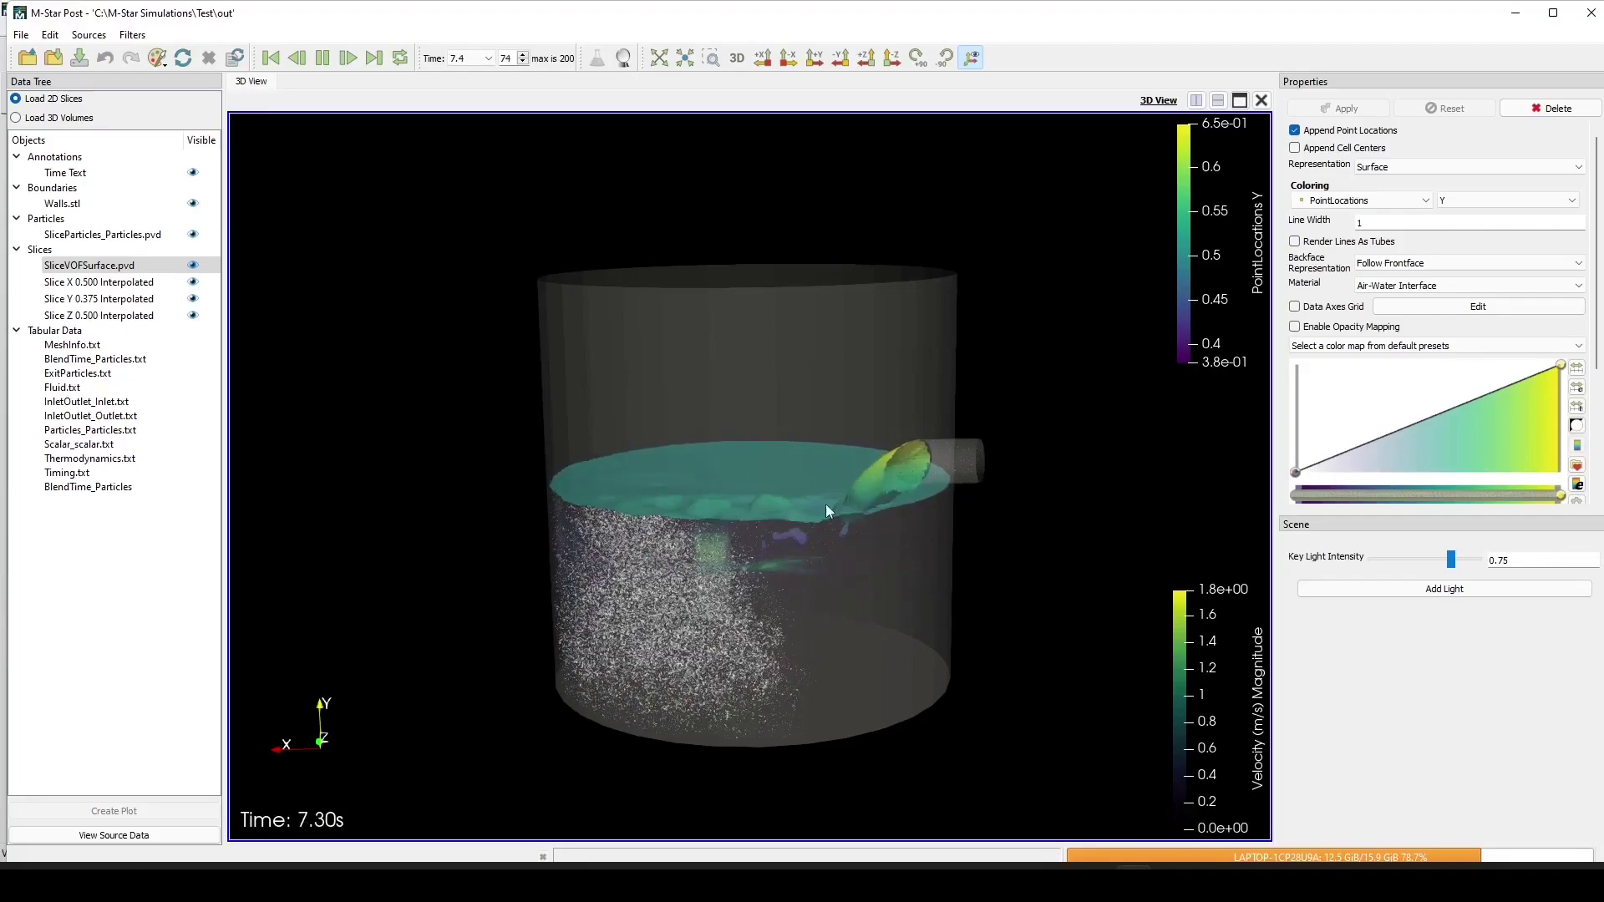
{"action": "scroll", "coordinate": [1004, 473], "scroll_direction": "up", "scroll_amount": 3}
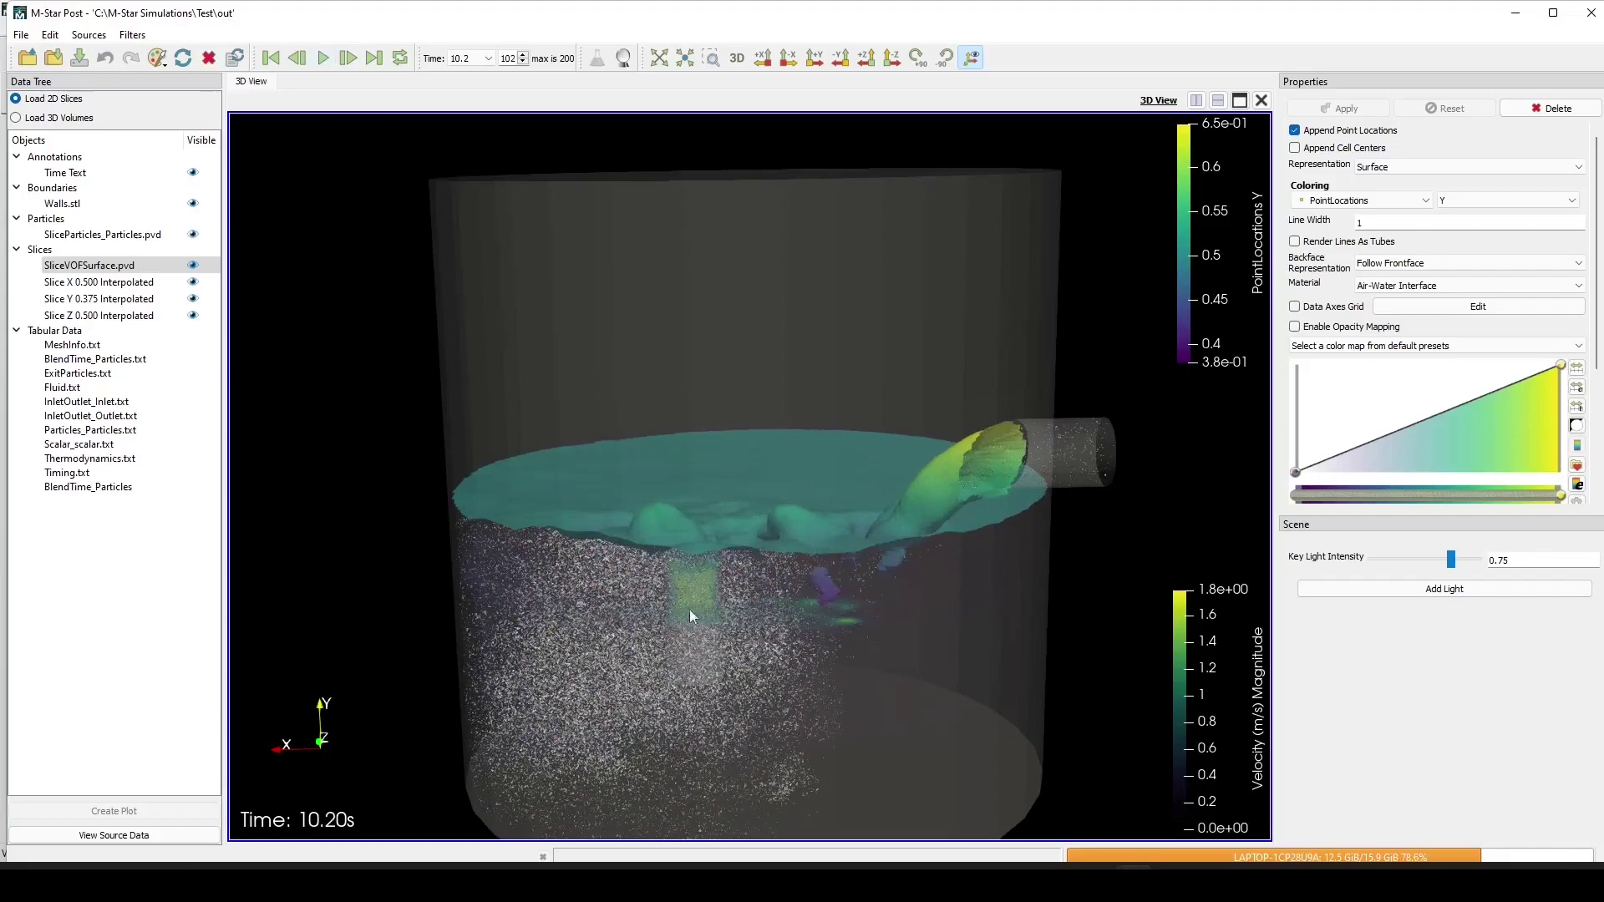
{"action": "left_click_drag", "start_coordinate": [765, 738], "coordinate": [963, 504]}
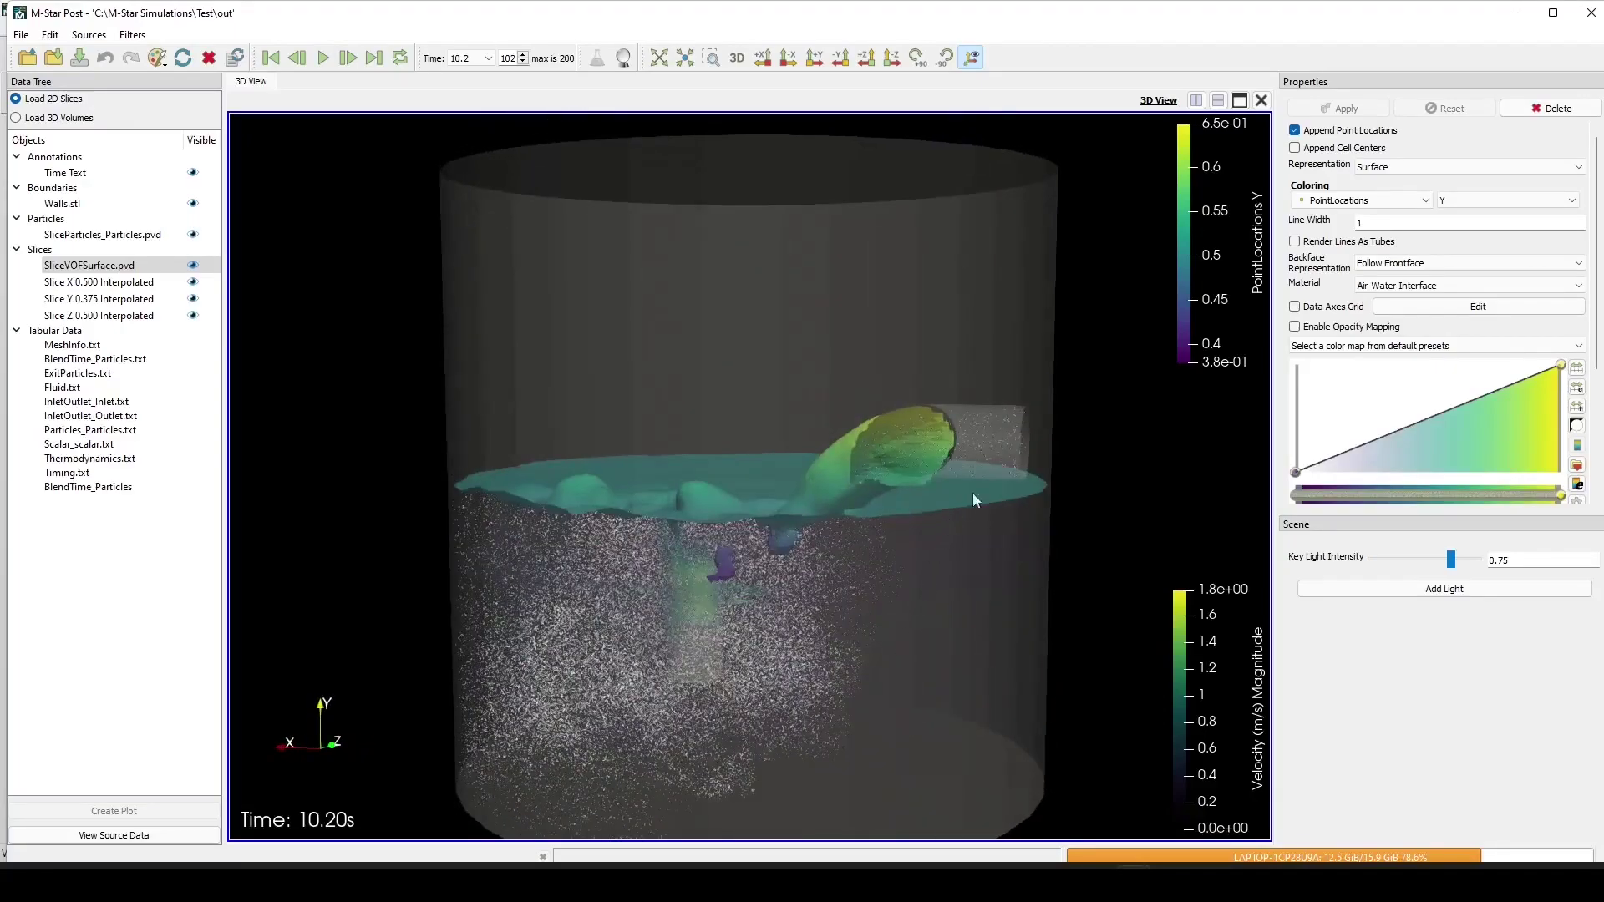
{"action": "left_click_drag", "start_coordinate": [889, 678], "coordinate": [828, 686]}
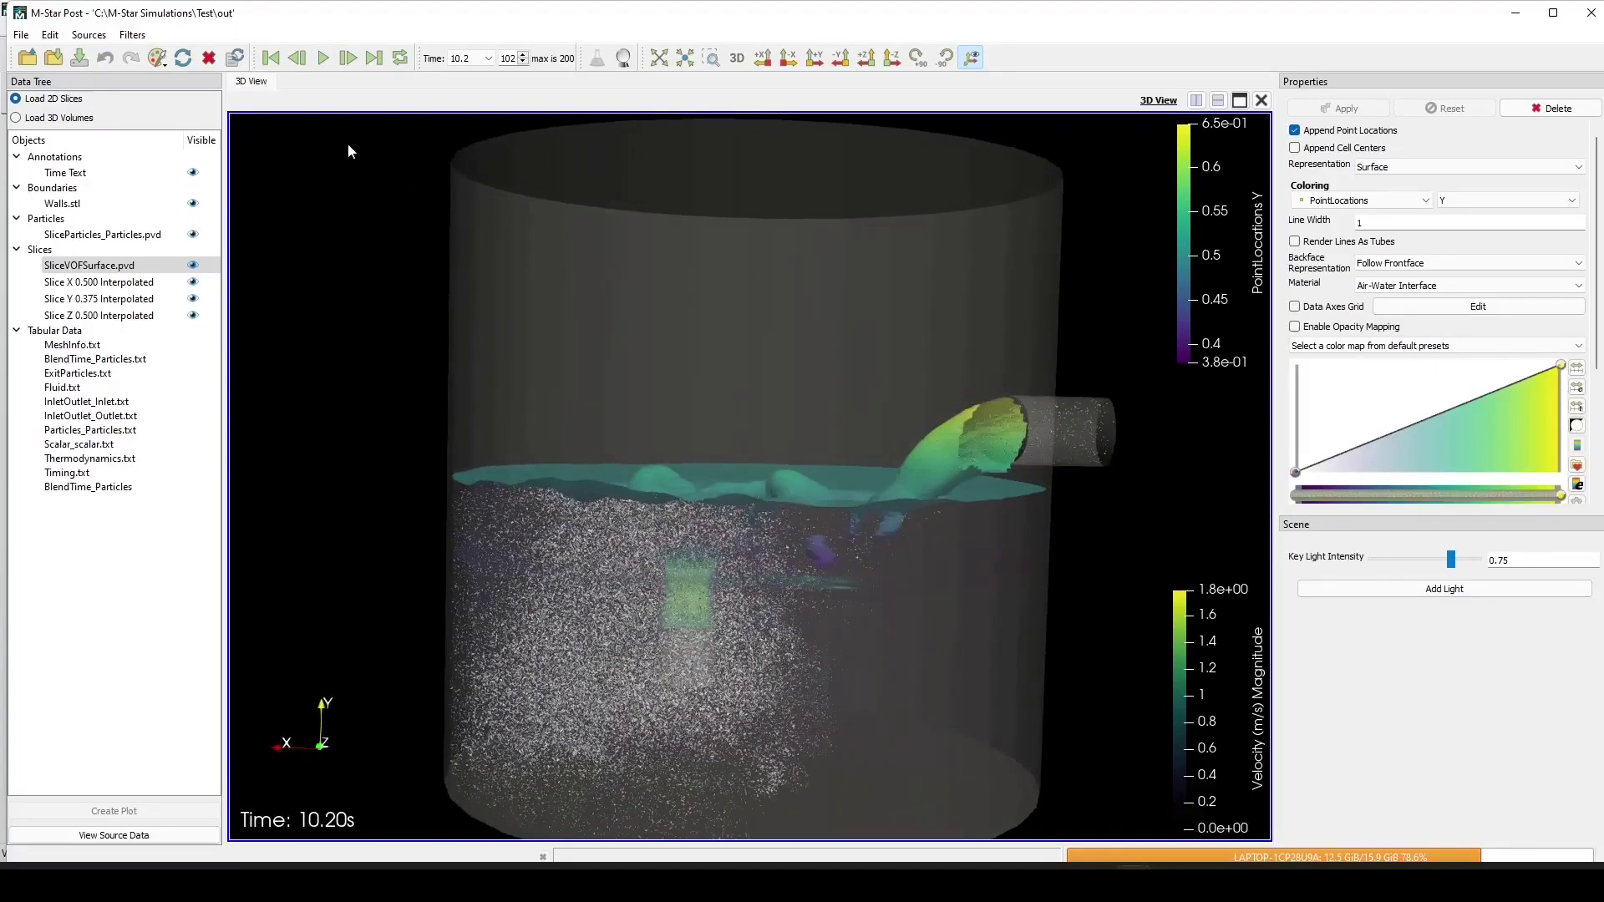
{"action": "left_click", "coordinate": [323, 58]}
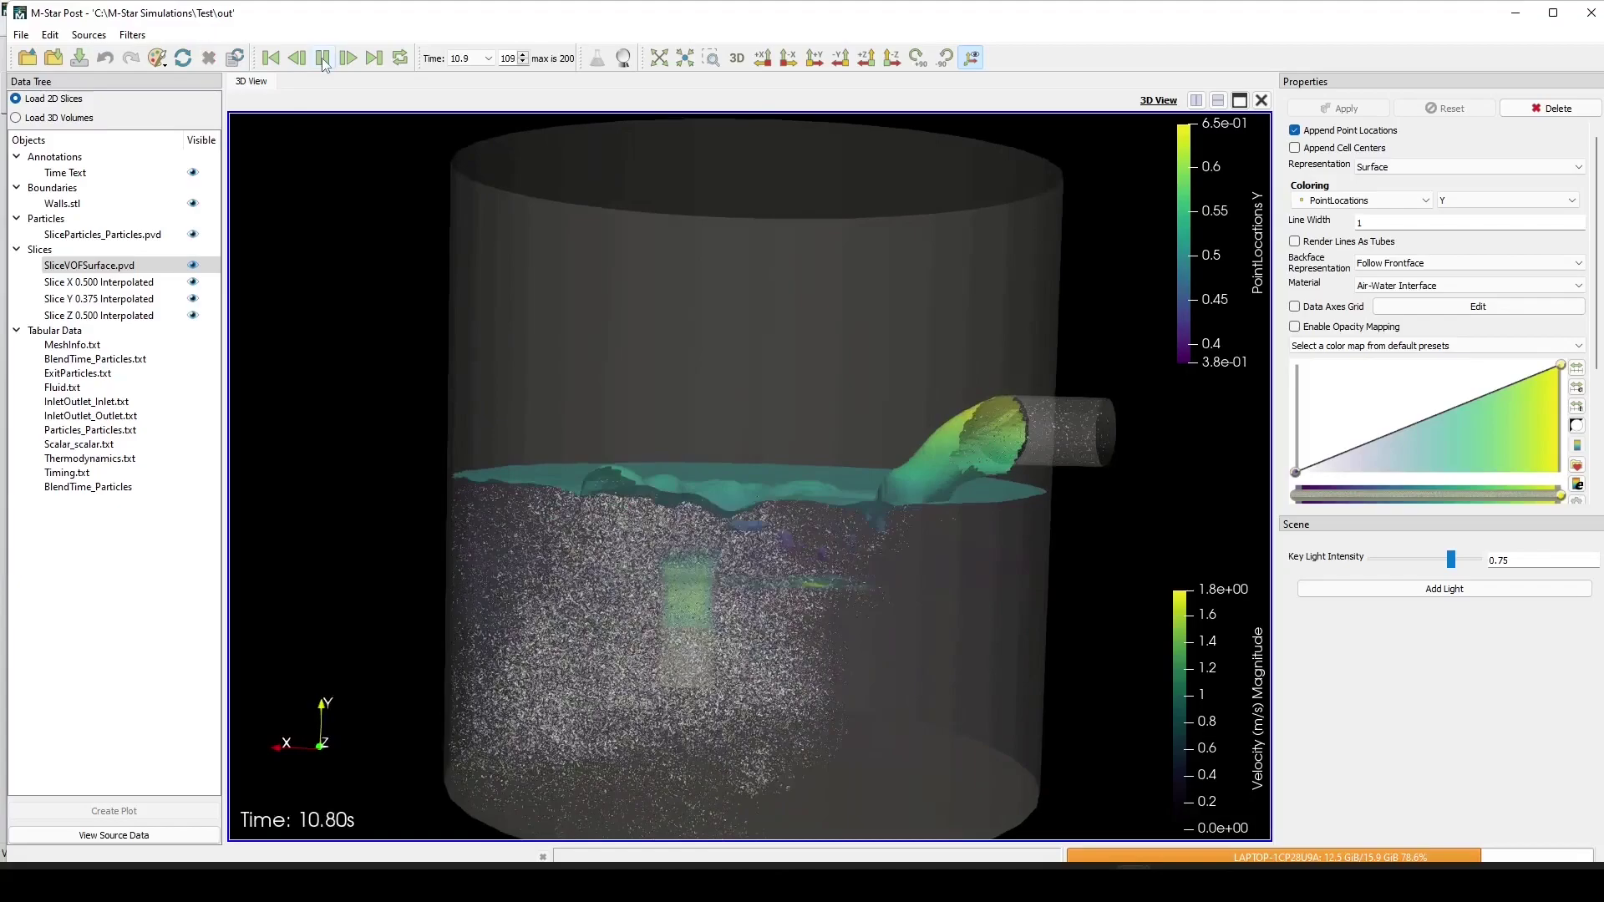
{"action": "left_click", "coordinate": [323, 58]}
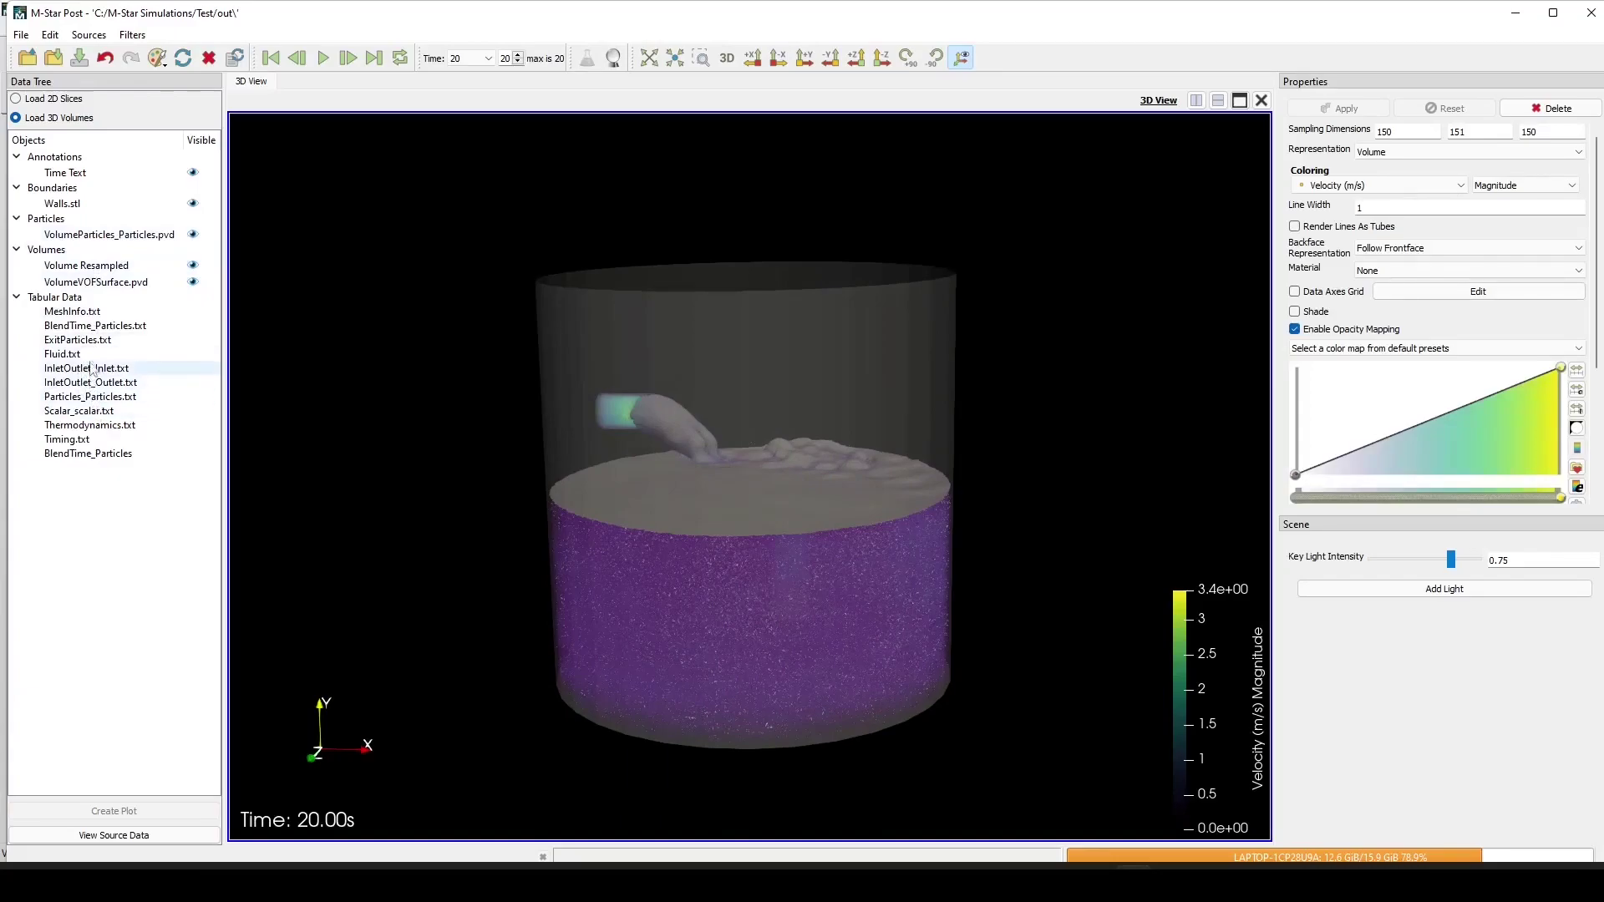
Color the resampled 3D volume by Scalar scalar Concentration (mol/L).
{"action": "left_click", "coordinate": [86, 265]}
{"action": "left_click", "coordinate": [1383, 186]}
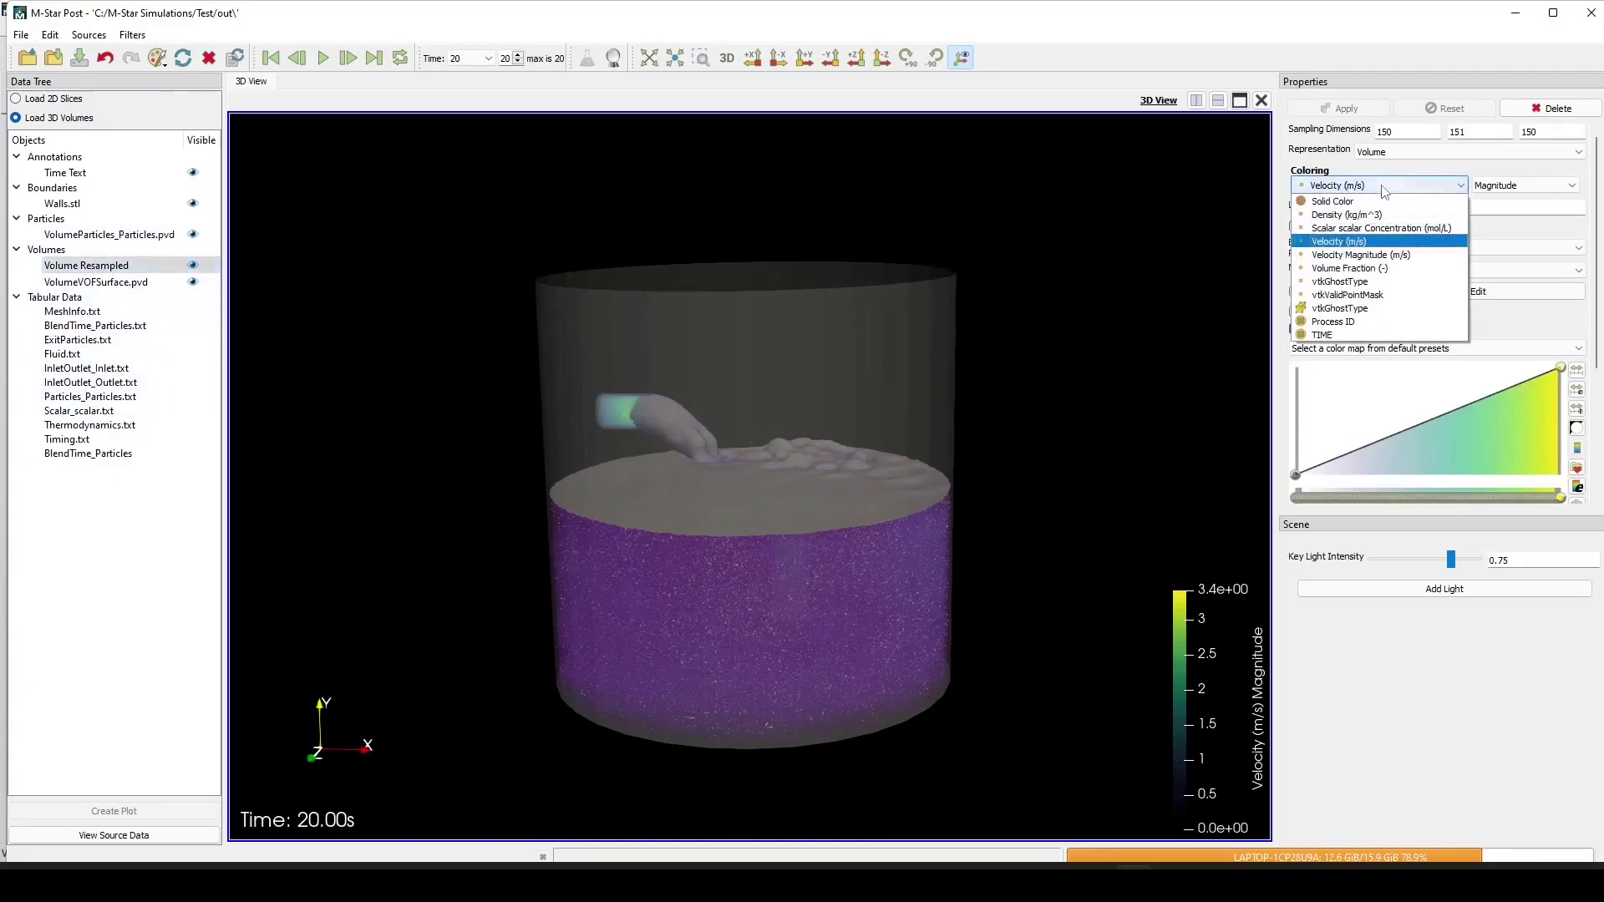
{"action": "left_click", "coordinate": [1366, 228]}
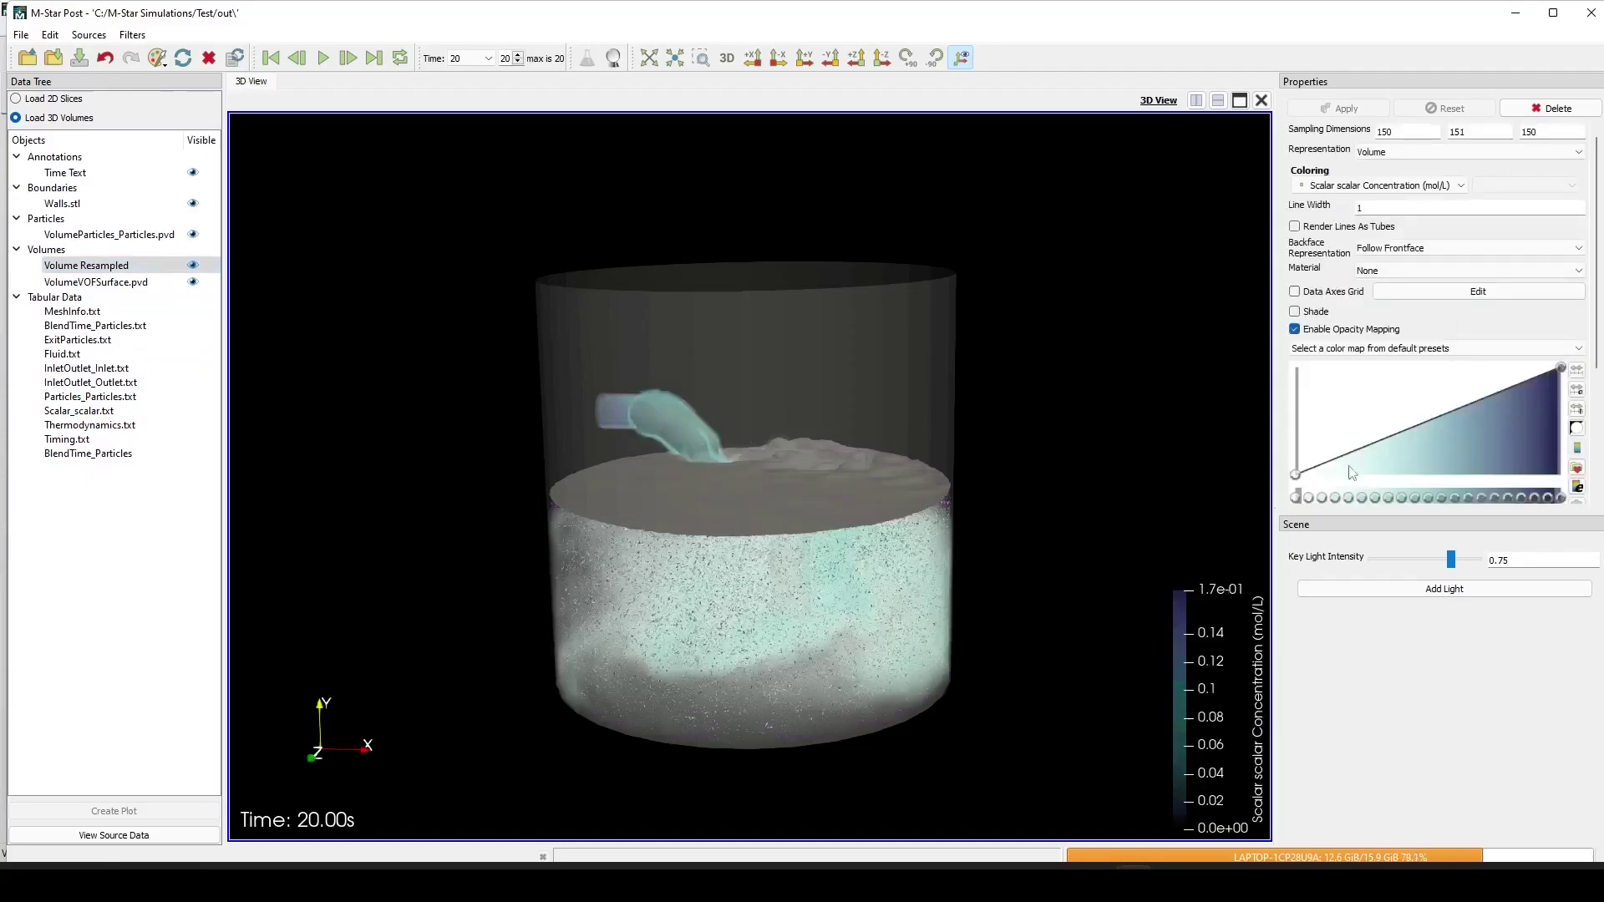
Add a zero-opacity point at 0.035 and a full-opacity point to the scalar's opacity curve, and lower the color range maximum to about 0.064.
{"action": "left_click_drag", "start_coordinate": [1359, 462], "coordinate": [1349, 475]}
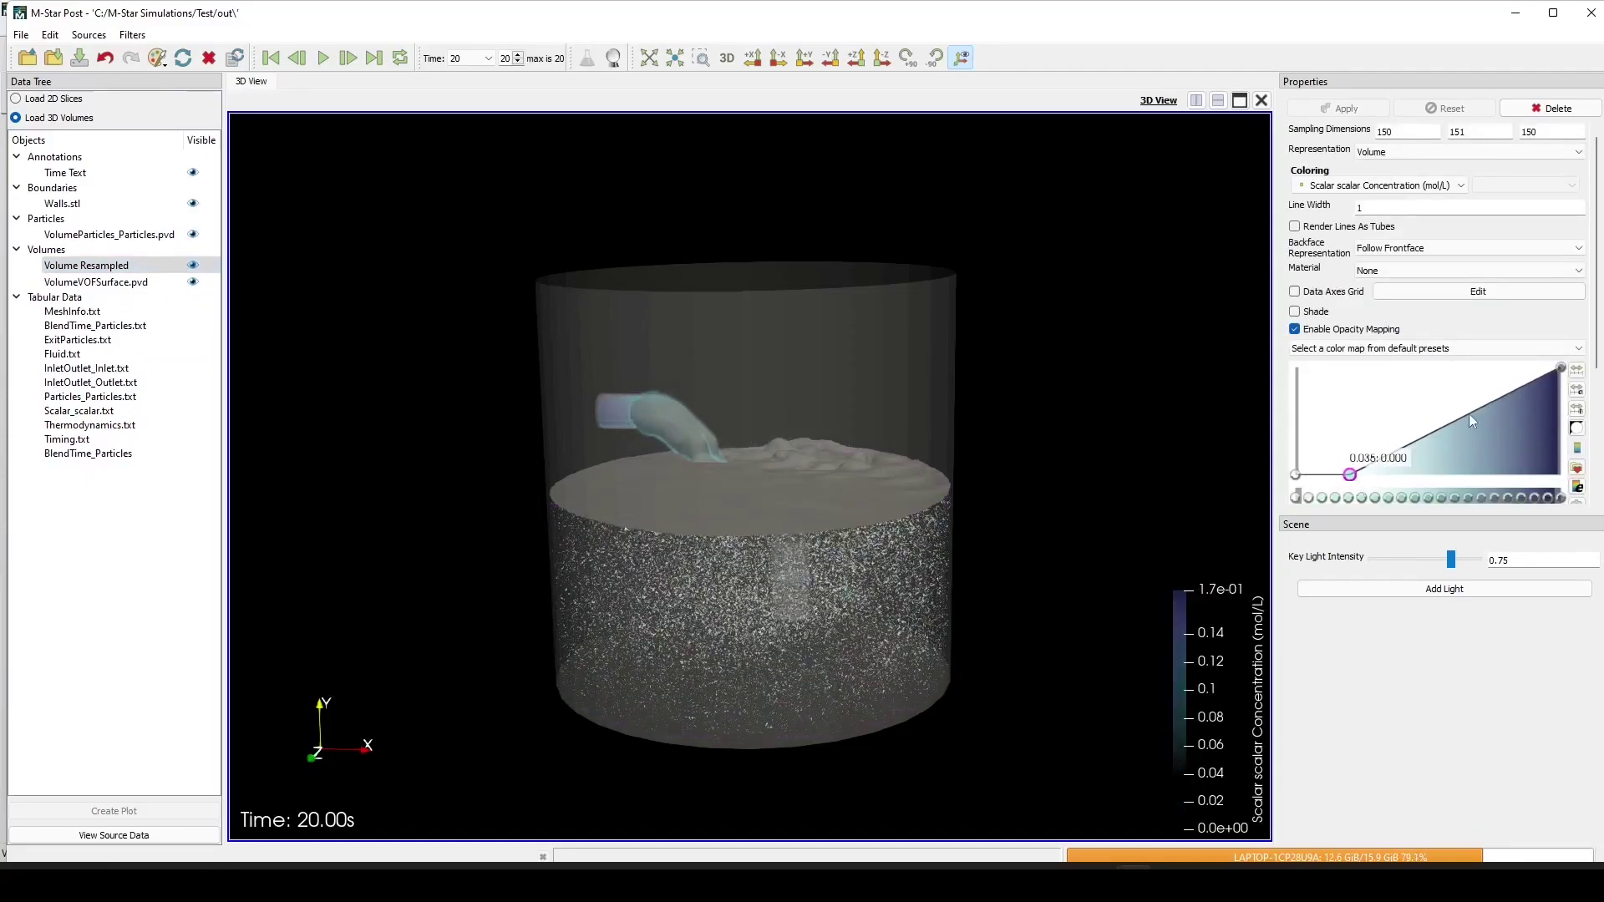
{"action": "left_click", "coordinate": [1437, 370]}
{"action": "left_click_drag", "start_coordinate": [1560, 368], "coordinate": [1398, 372]}
Play the volume results from the first time step and examine the scalar plume and recirculating inlet from several sides of the tank.
{"action": "left_click_drag", "start_coordinate": [1020, 611], "coordinate": [927, 574]}
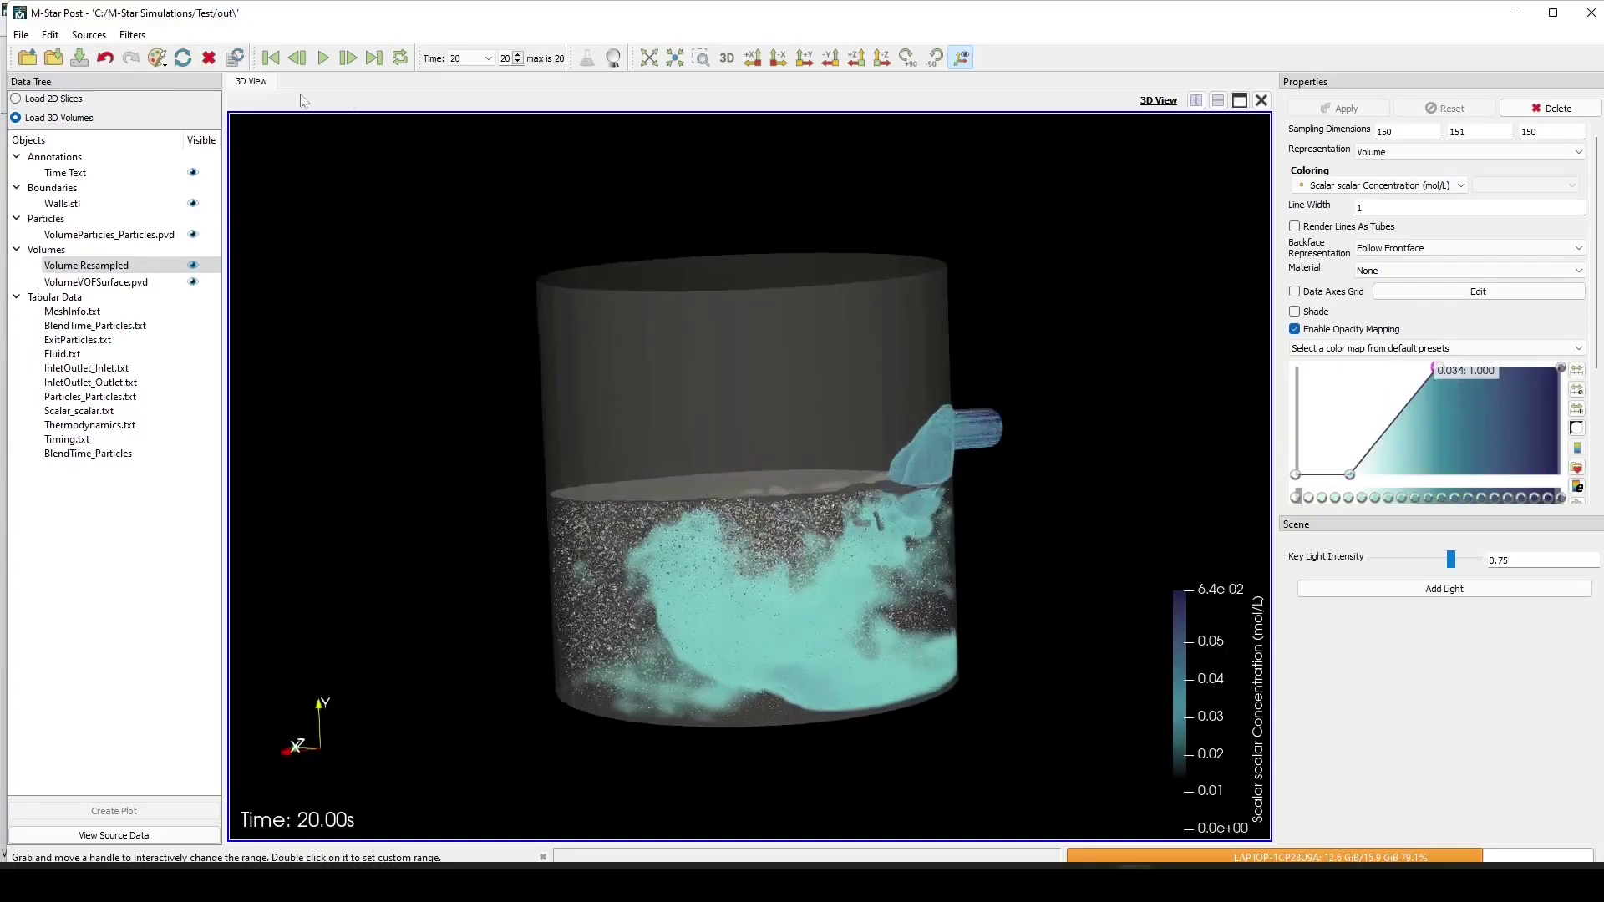
{"action": "left_click", "coordinate": [271, 58]}
{"action": "left_click", "coordinate": [323, 57]}
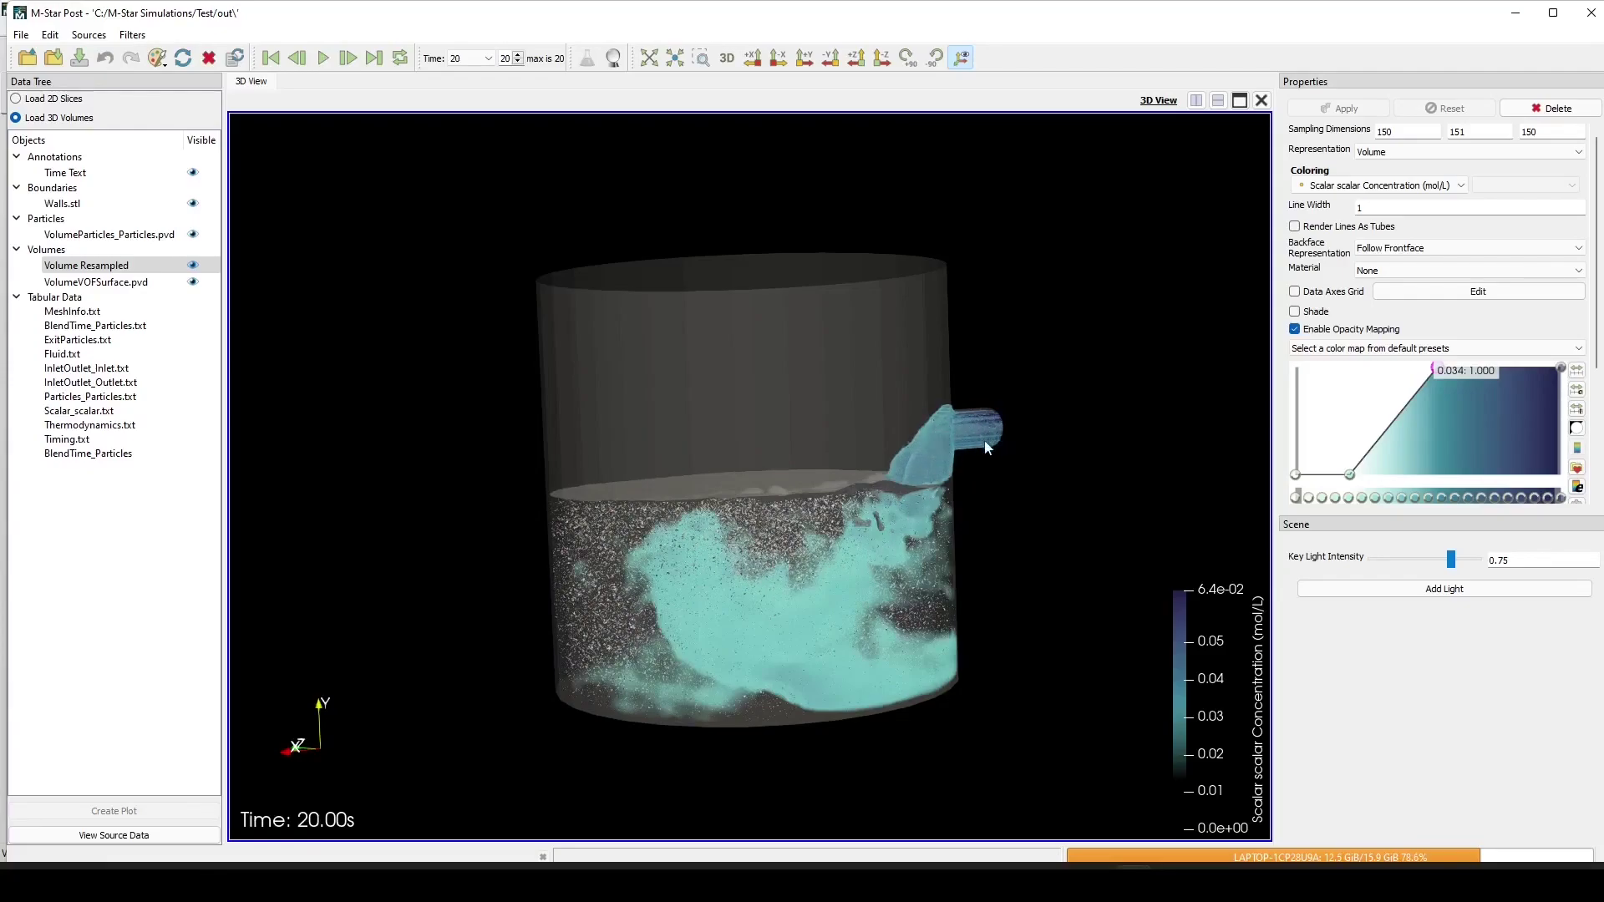
{"action": "left_click_drag", "start_coordinate": [772, 421], "coordinate": [817, 564]}
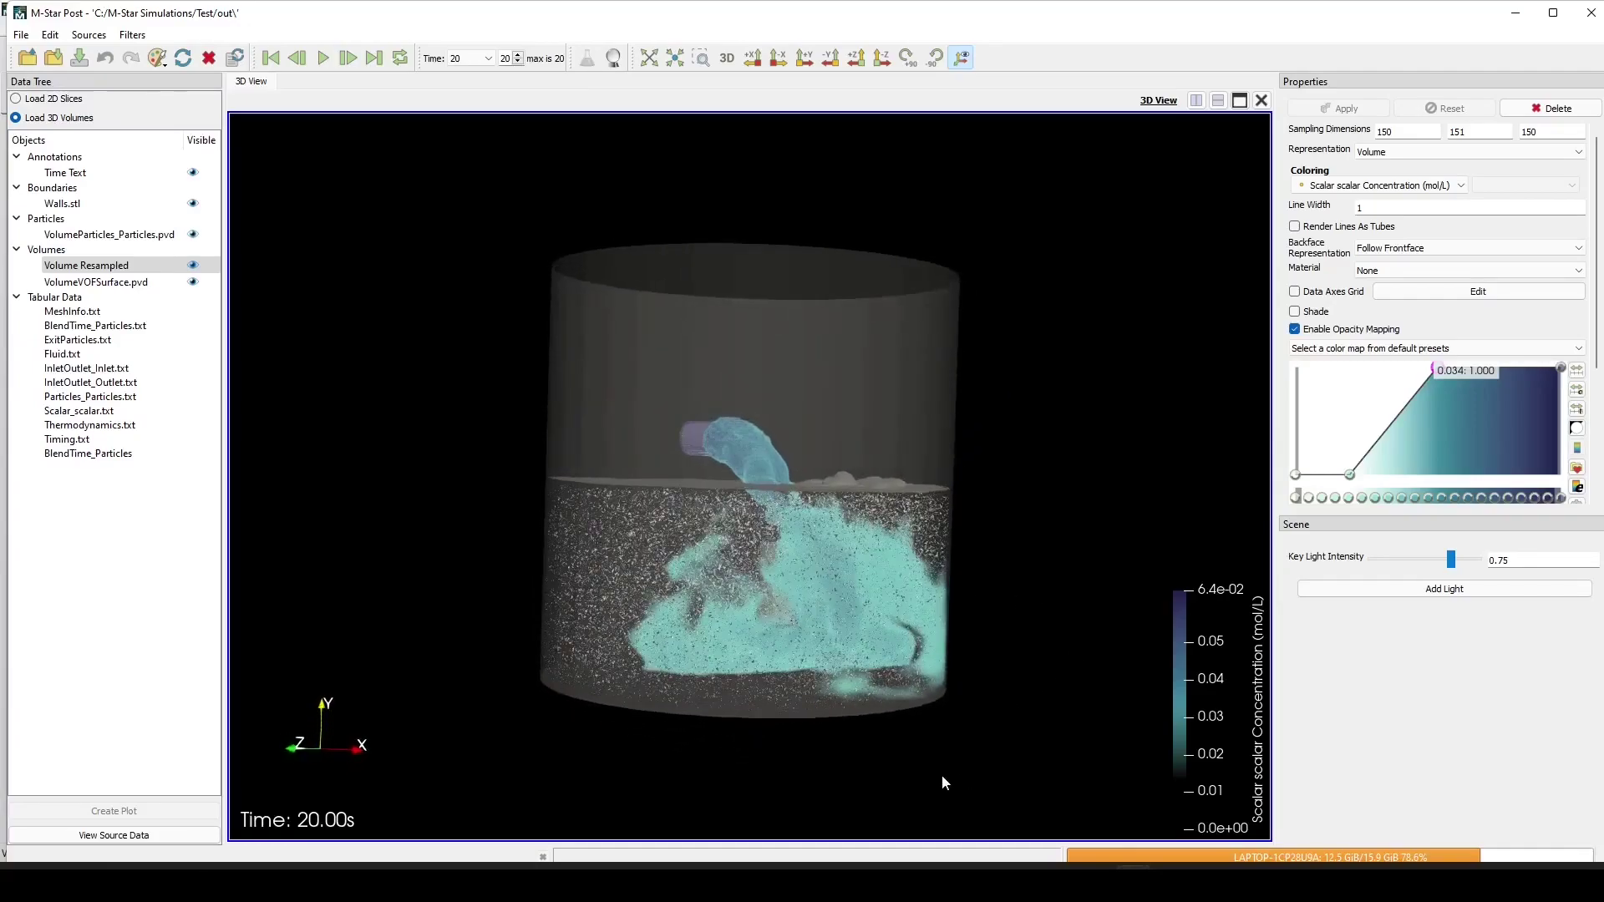
Switch to M-Star CFD and review the inlet's recirculation boundary settings, including its link, delay and flow ratio.
{"action": "left_click", "coordinate": [1033, 816]}
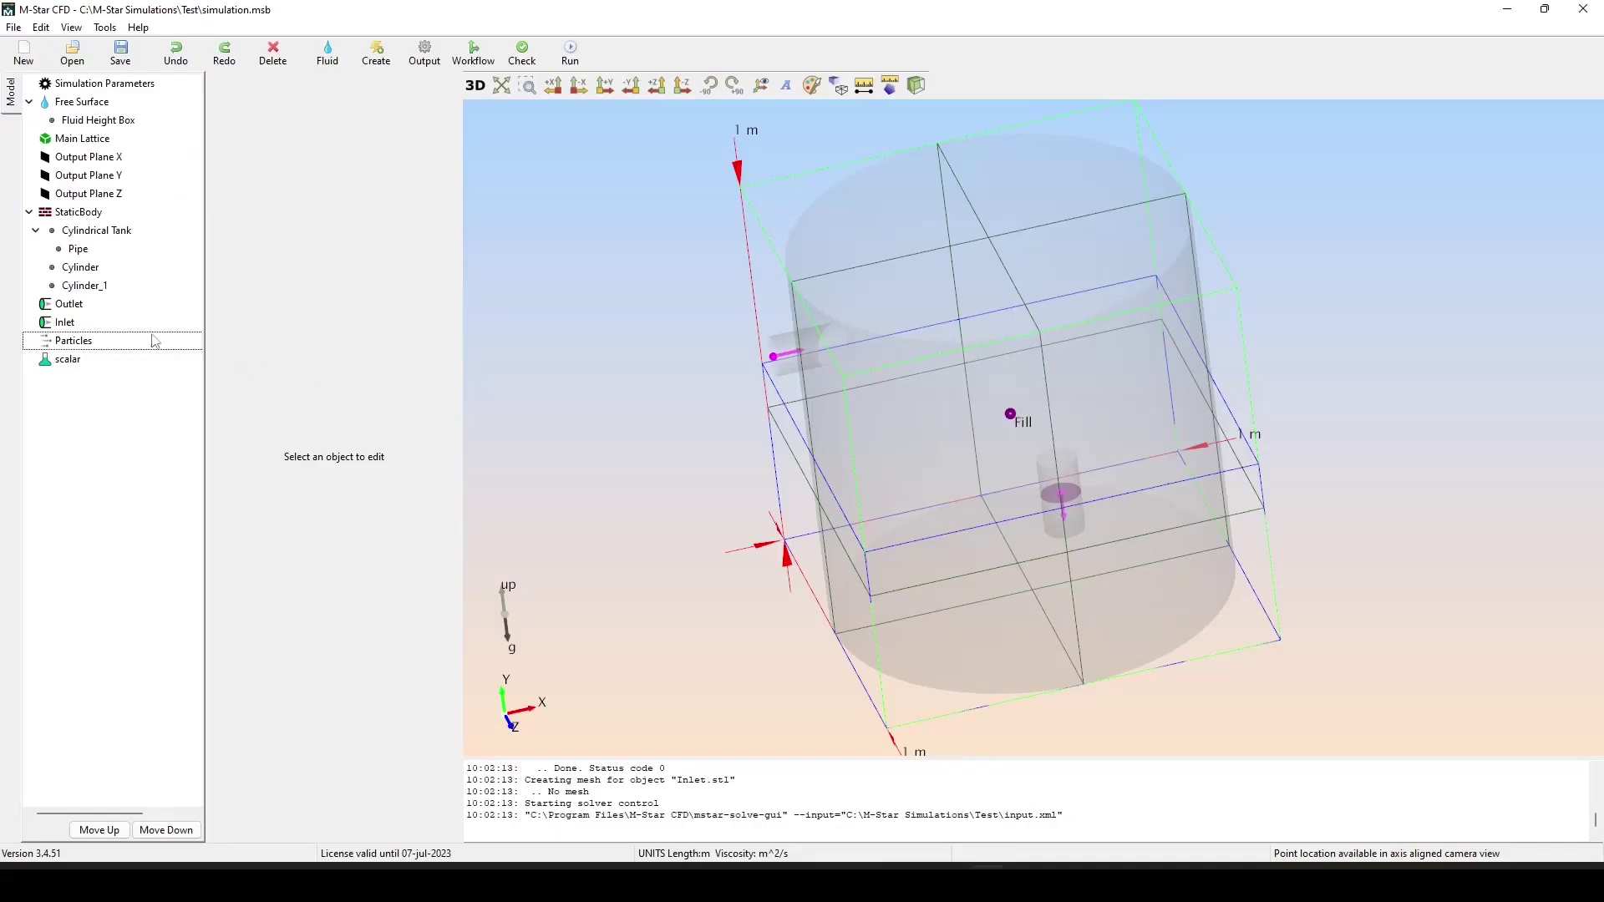
{"action": "left_click", "coordinate": [63, 325]}
{"action": "mouse_move", "coordinate": [355, 416]}
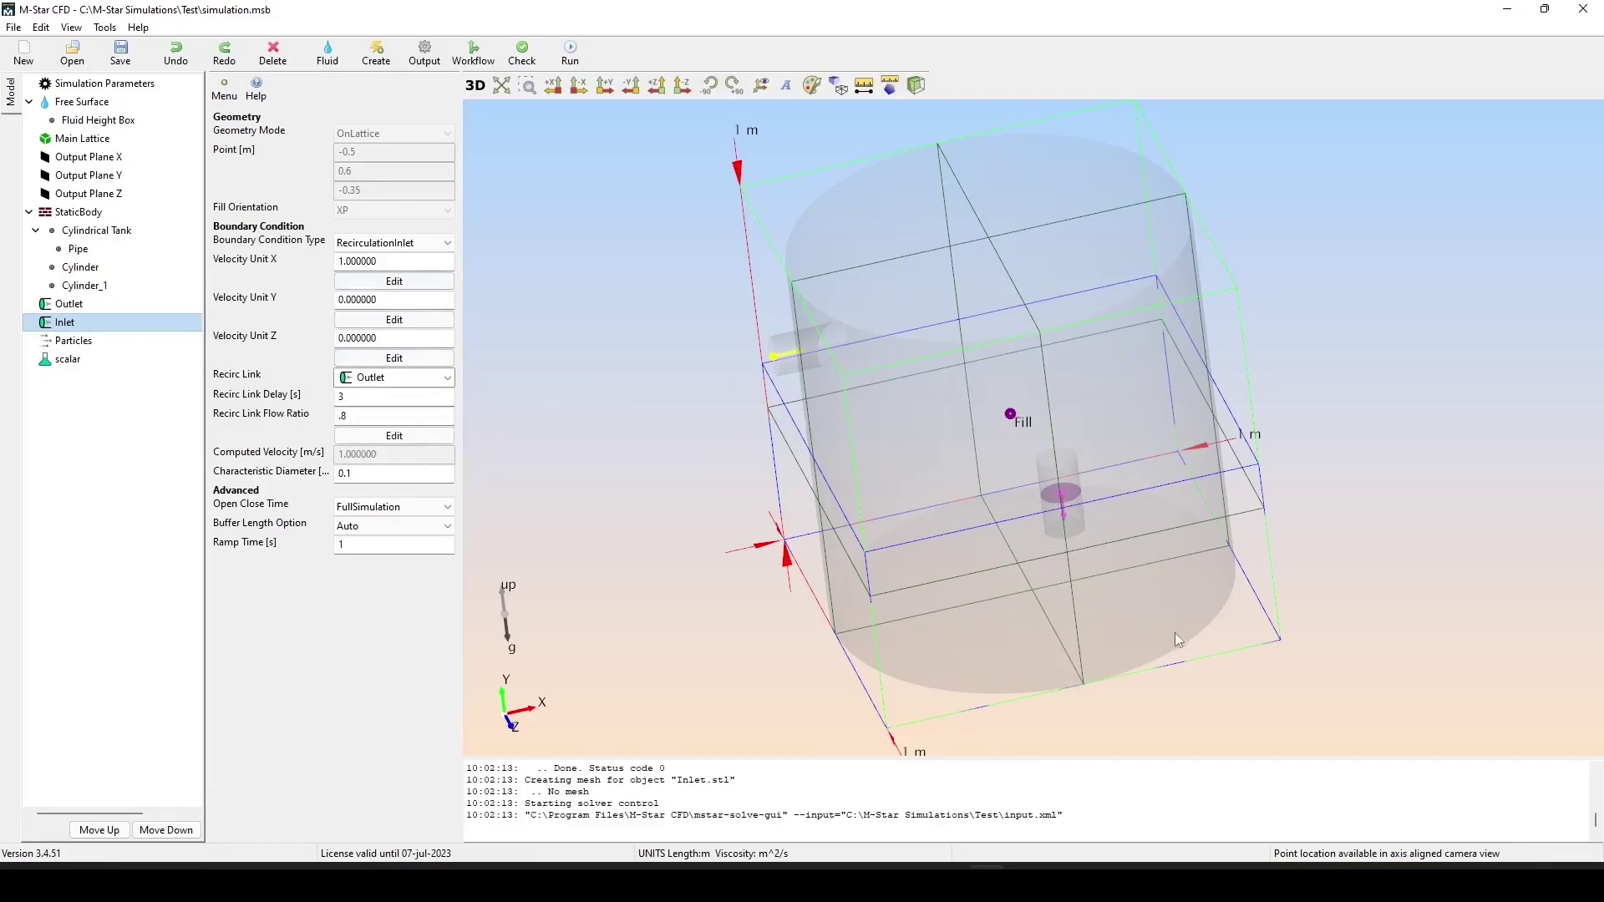
{"action": "left_click_drag", "start_coordinate": [1170, 636], "coordinate": [1265, 608]}
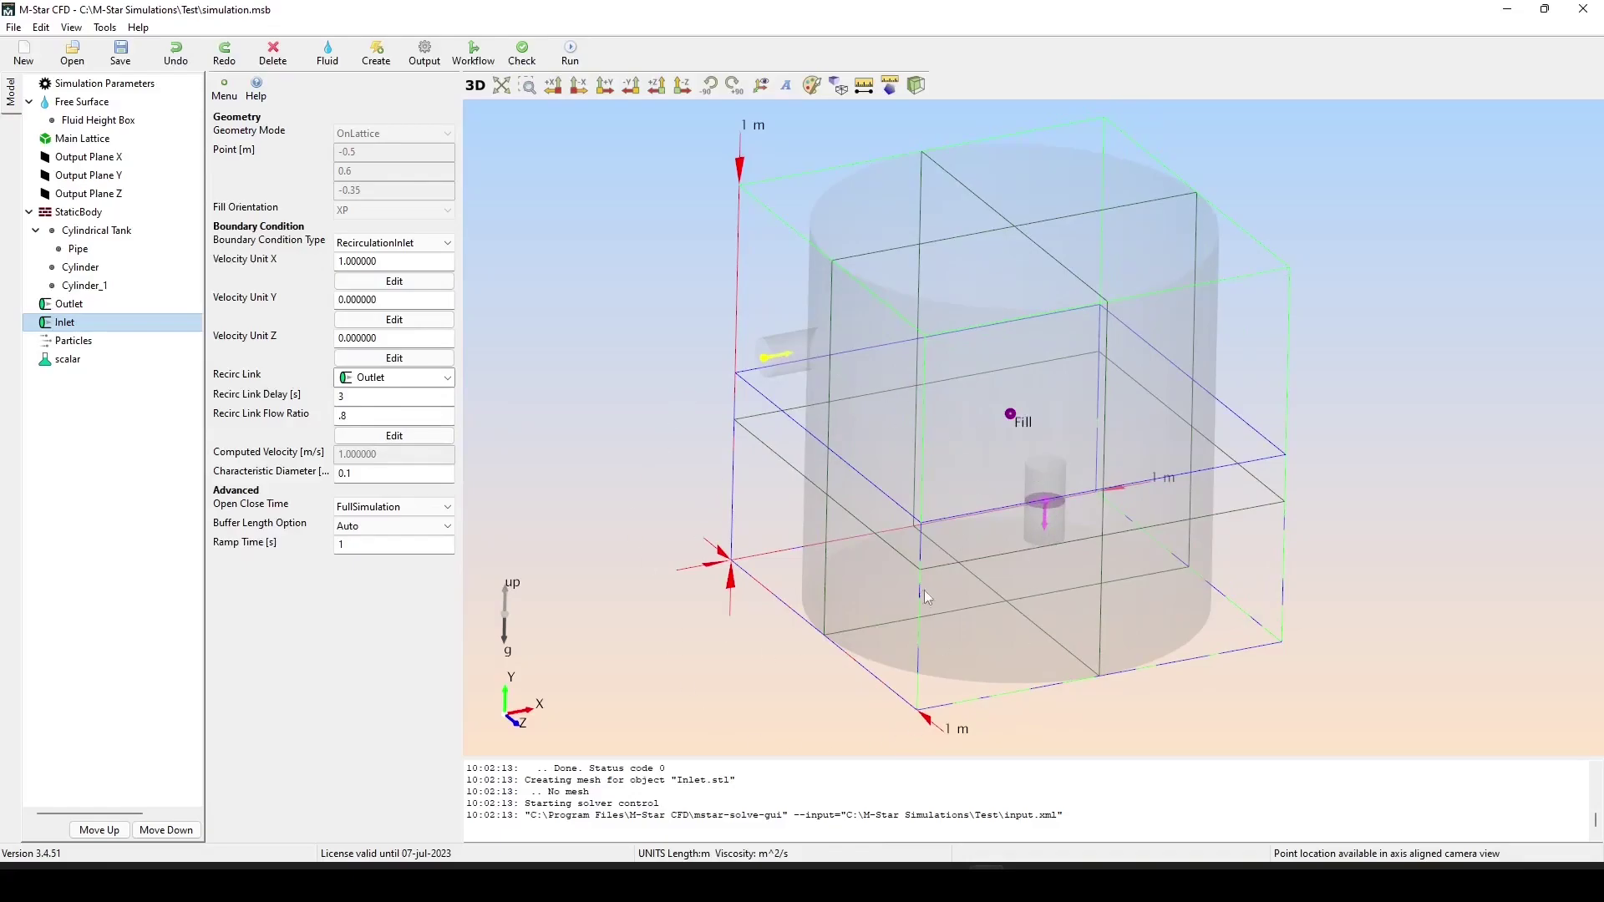
Review the else branch of the scalar's inlet return value code and close the editor without changes.
{"action": "left_click", "coordinate": [72, 363]}
{"action": "left_click", "coordinate": [383, 327]}
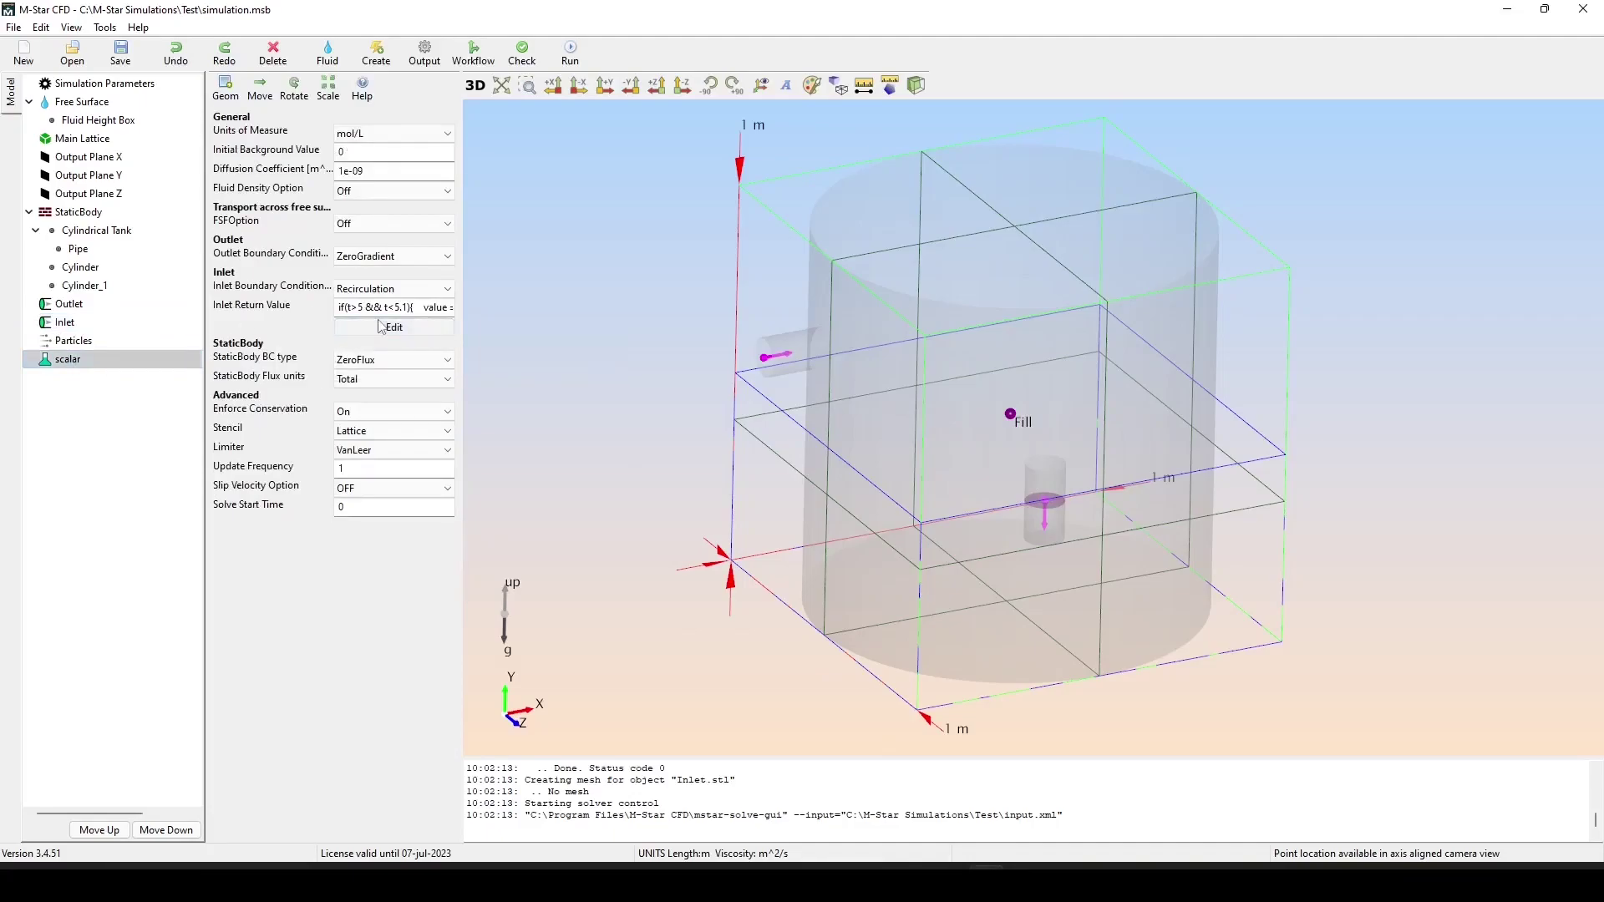
{"action": "left_click_drag", "start_coordinate": [197, 107], "coordinate": [187, 106]}
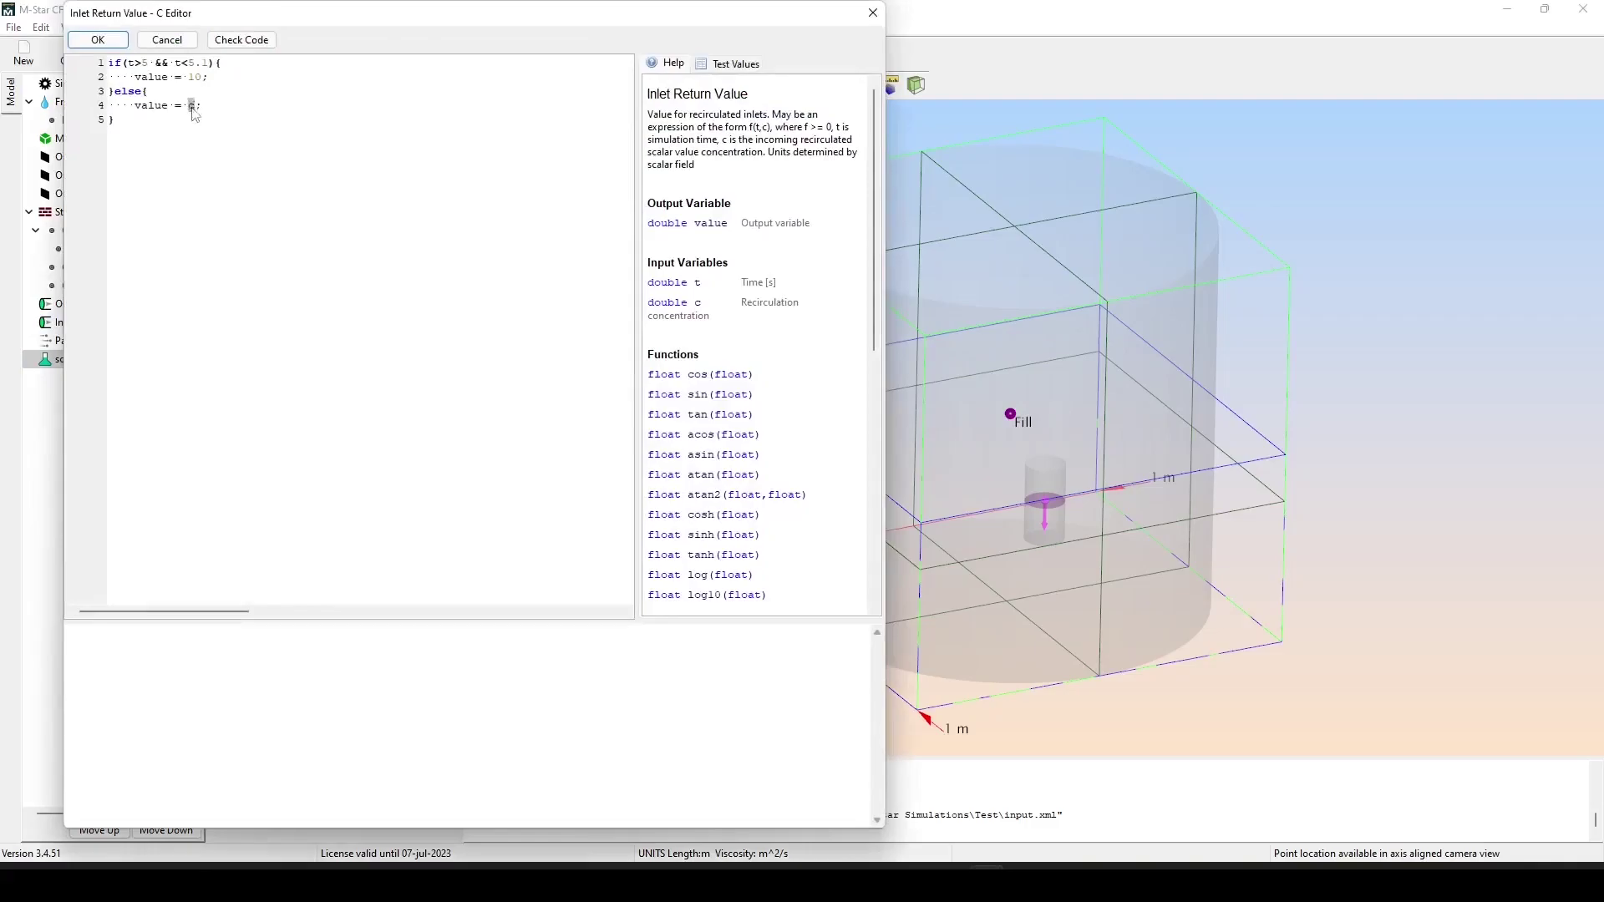
{"action": "left_click", "coordinate": [164, 38]}
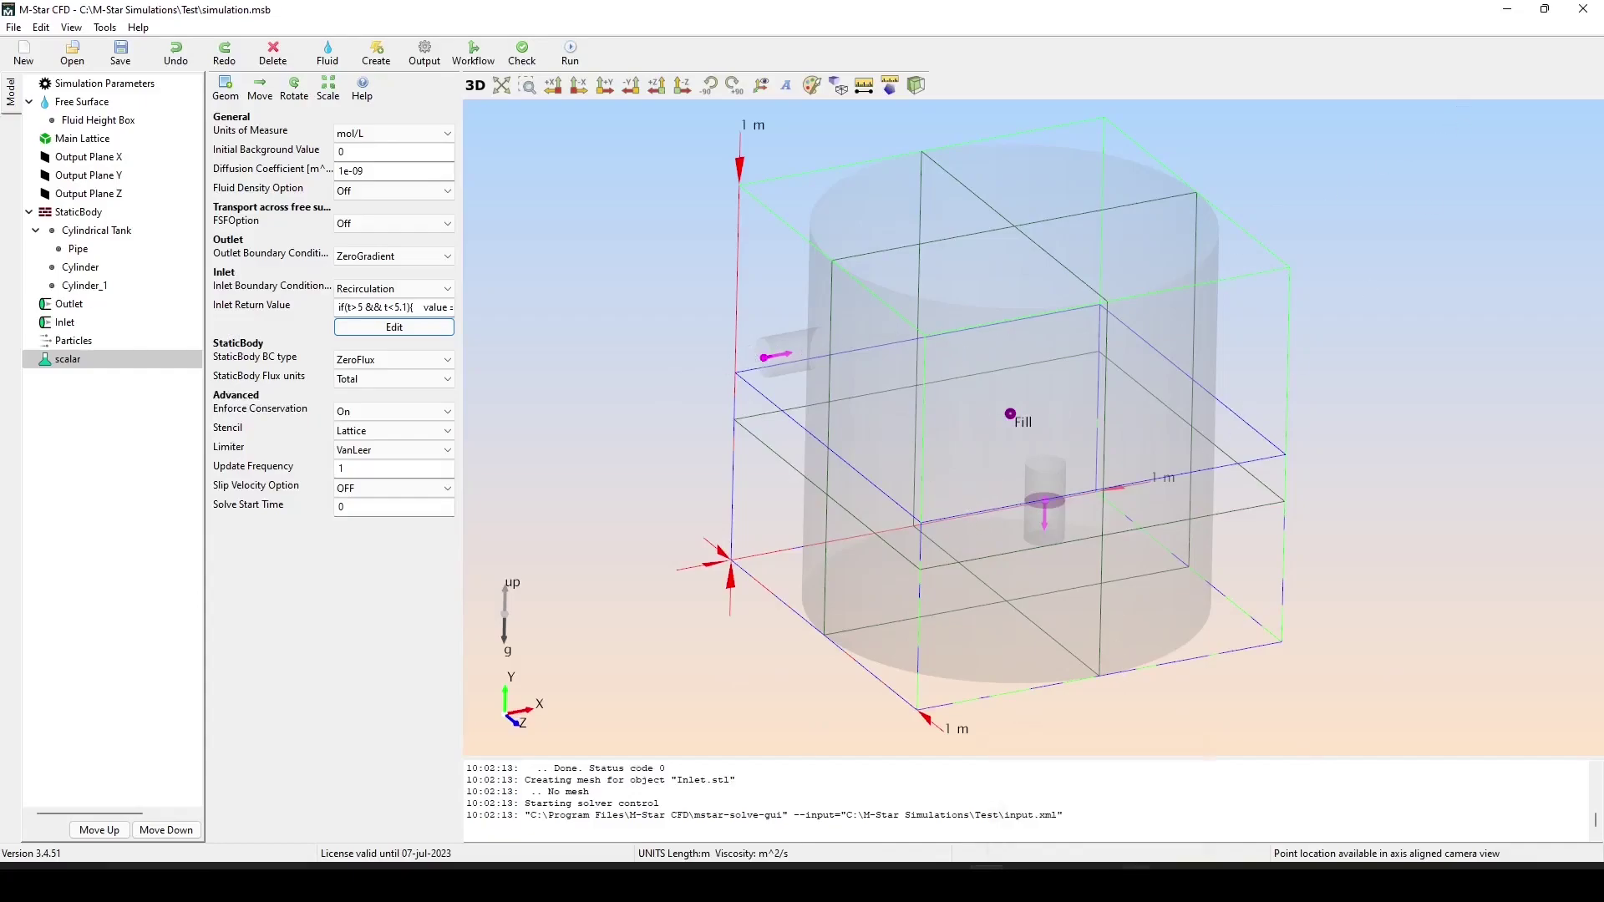
Switch back to M-Star Post and inspect the scalar concentration near the inlet pipe from another angle.
{"action": "mouse_move", "coordinate": [1131, 884]}
{"action": "left_click", "coordinate": [1393, 814]}
{"action": "left_click_drag", "start_coordinate": [770, 424], "coordinate": [801, 521]}
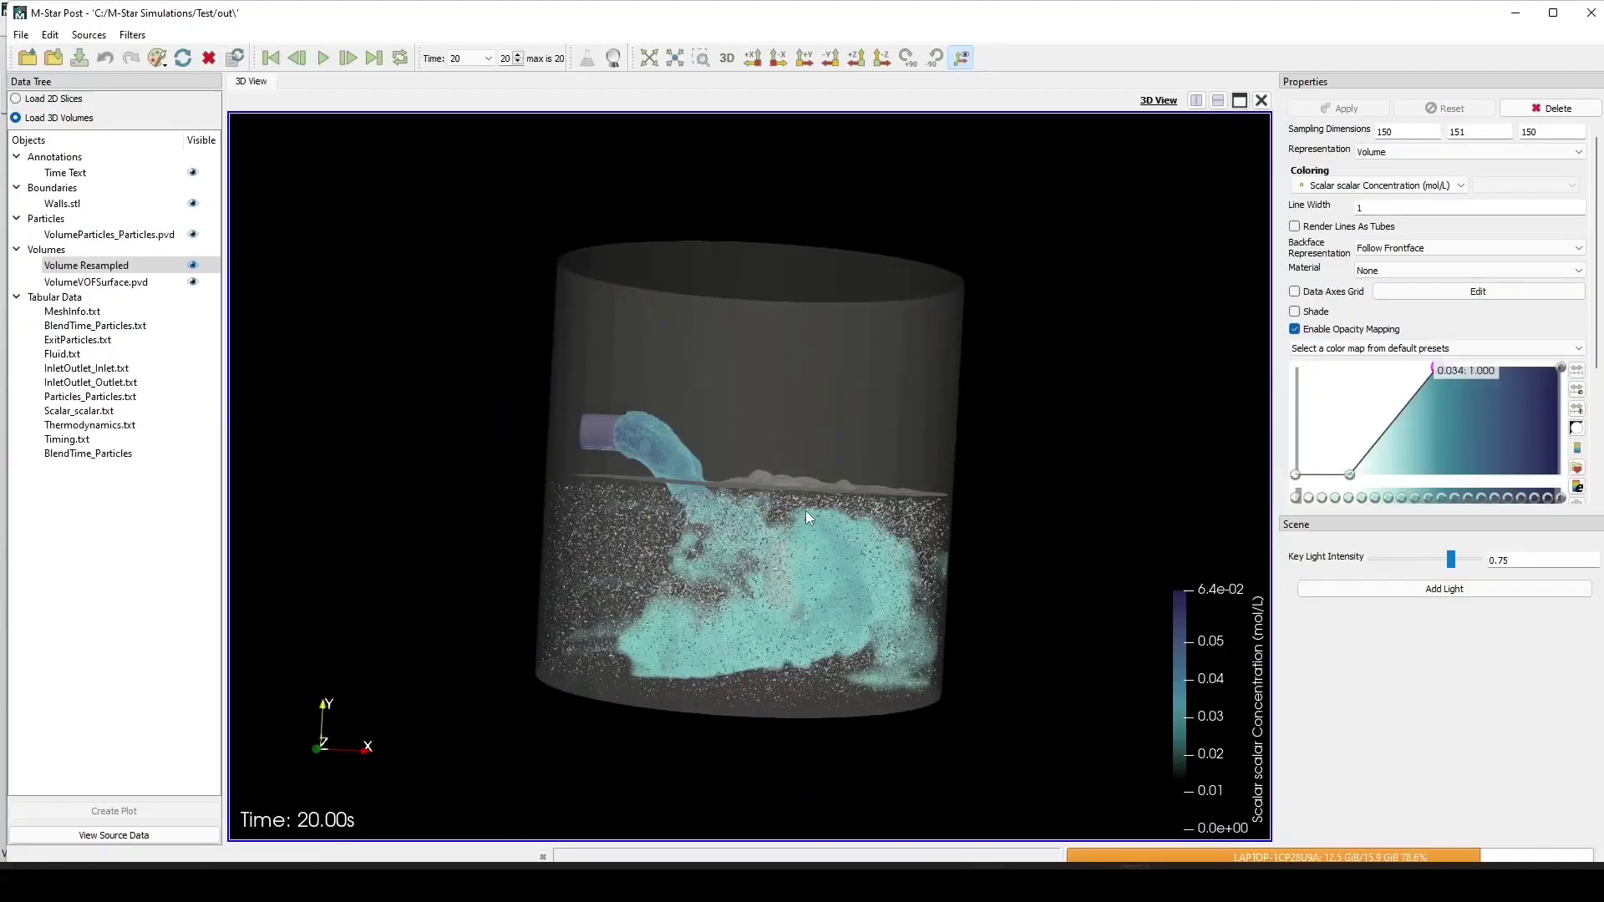